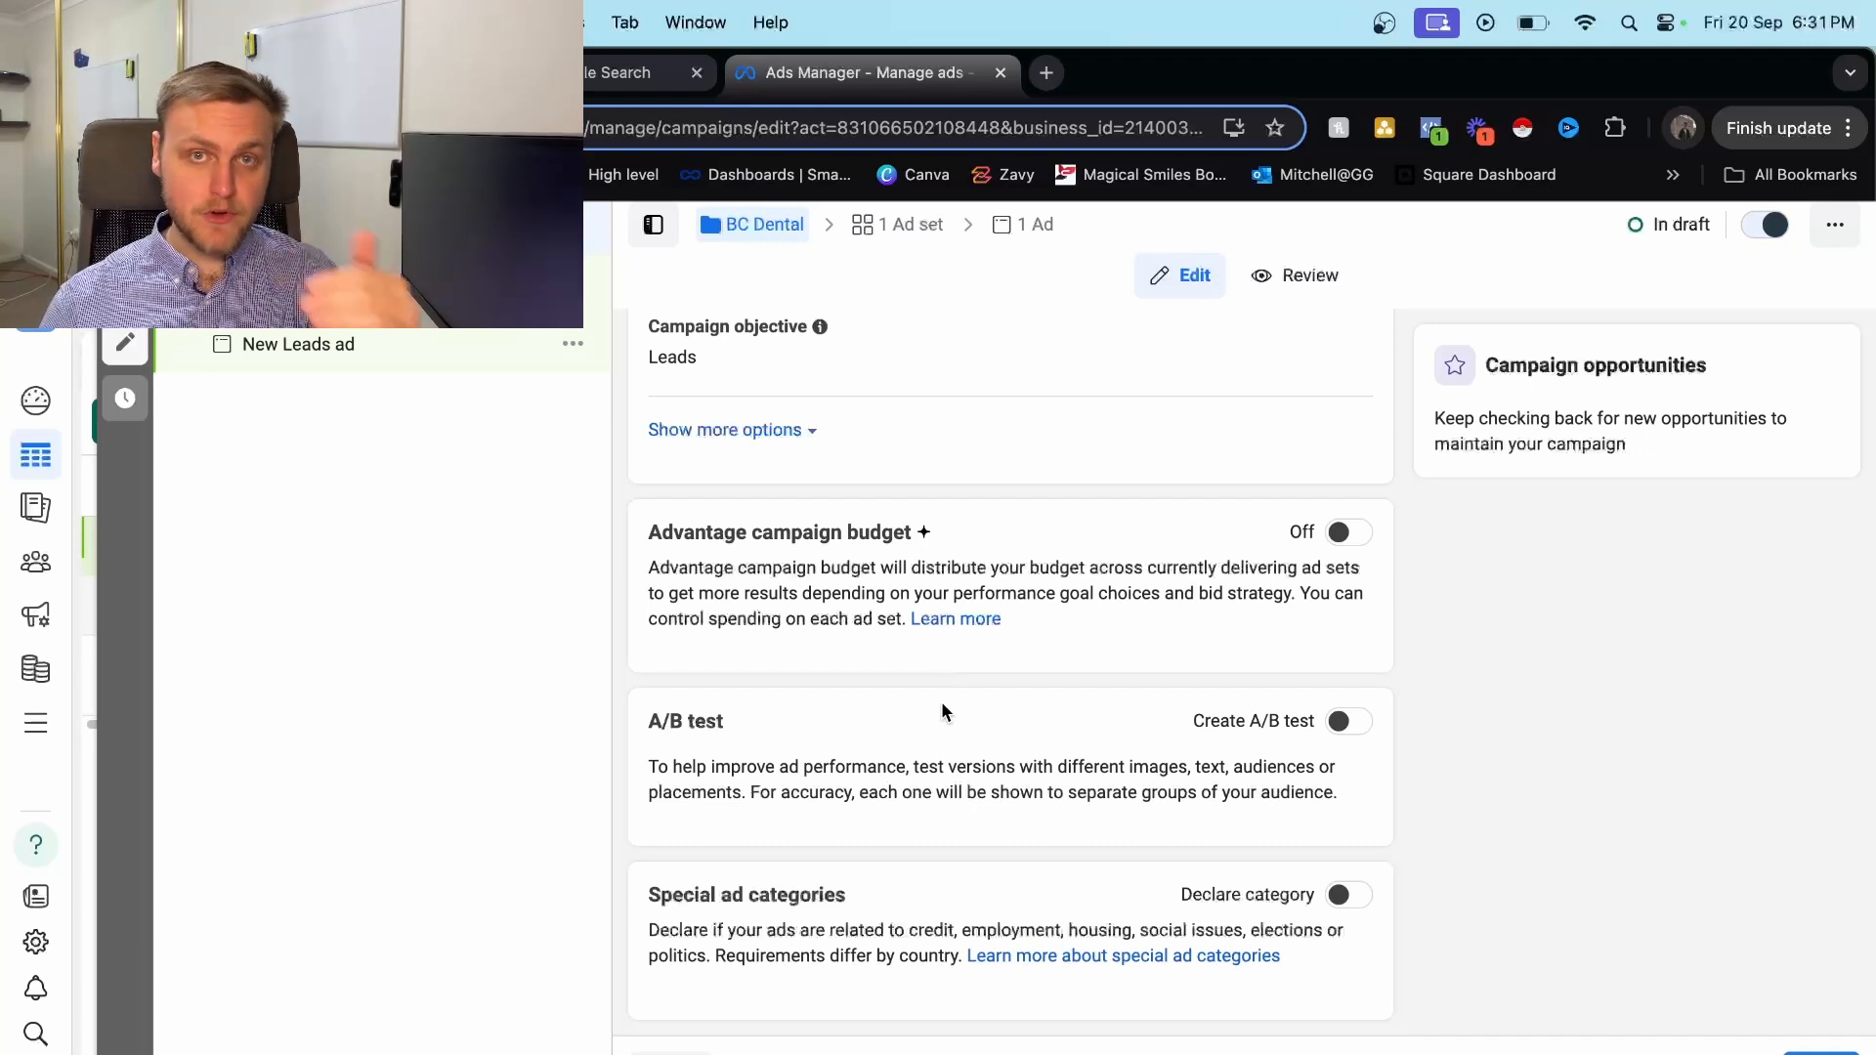
# Turn on Advantage campaign budget for the BC Dental campaign and set its daily budget to 50 AUD.
pyautogui.click(1351, 535)
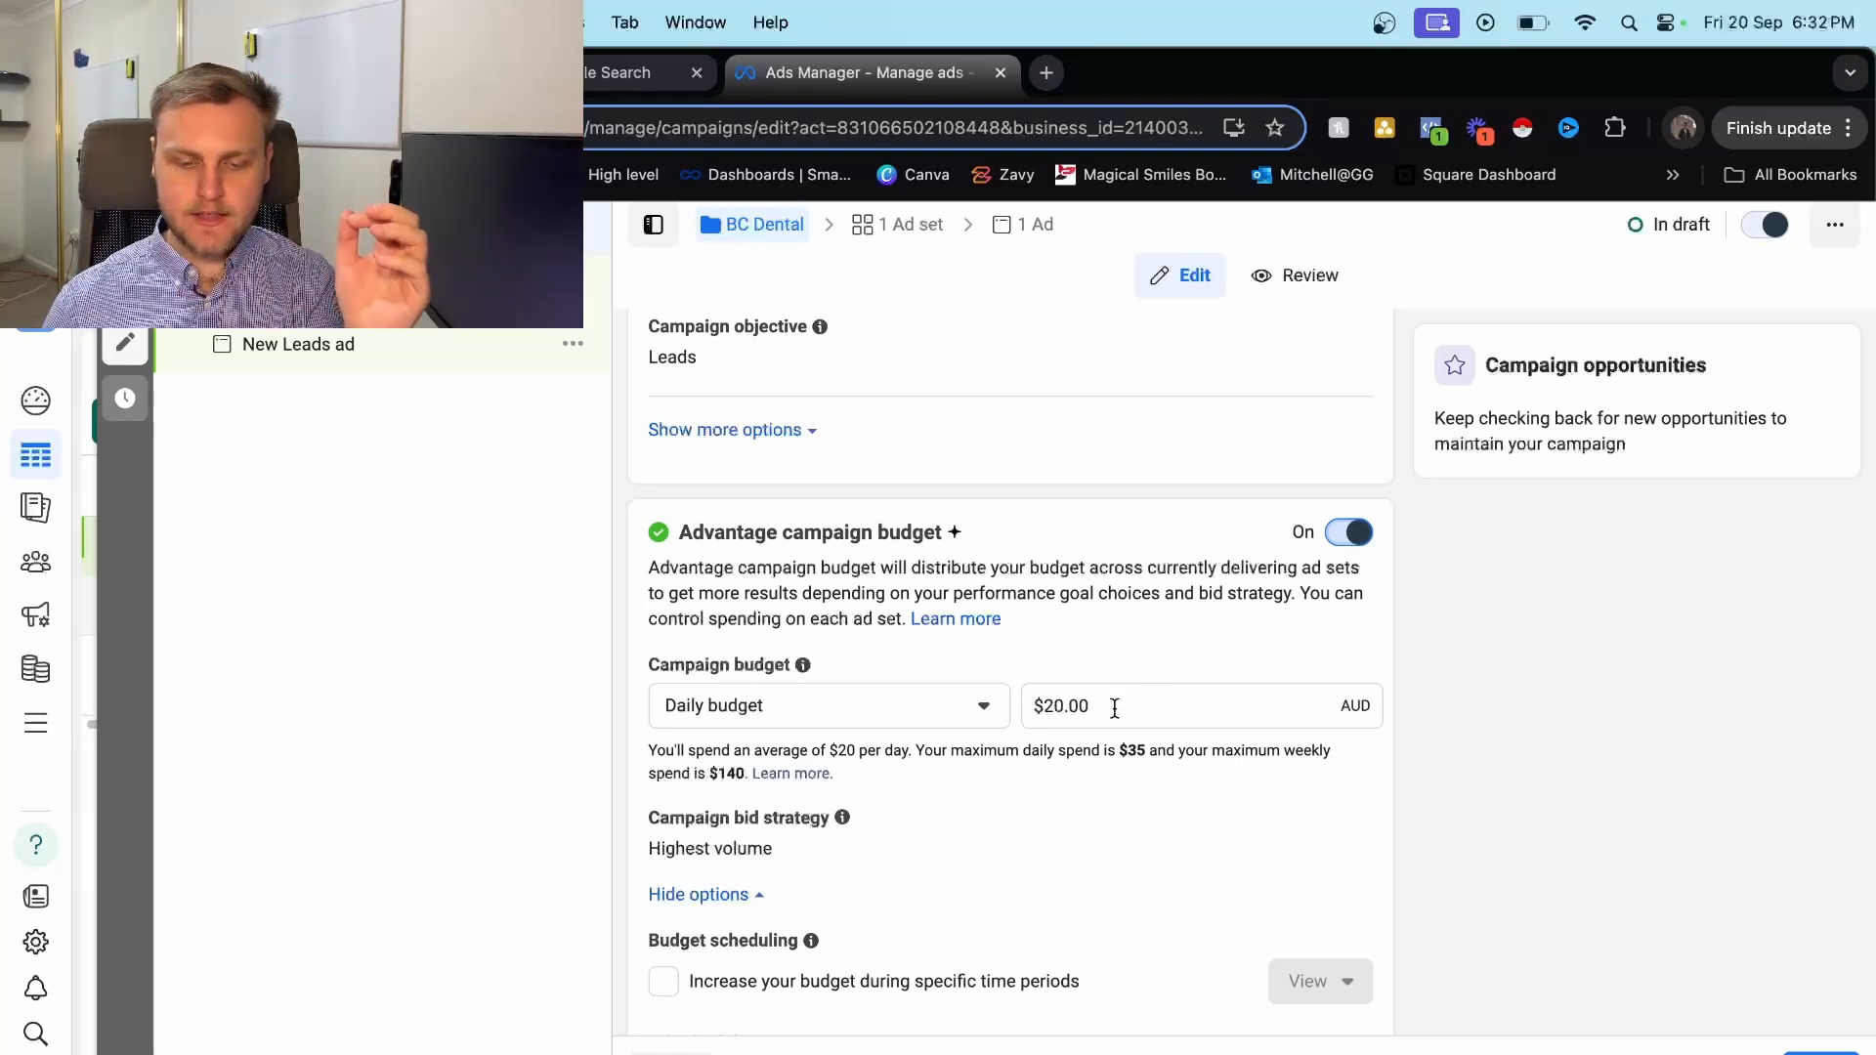
pyautogui.moveTo(1185, 704); pyautogui.dragTo(1037, 709)
pyautogui.write('50')
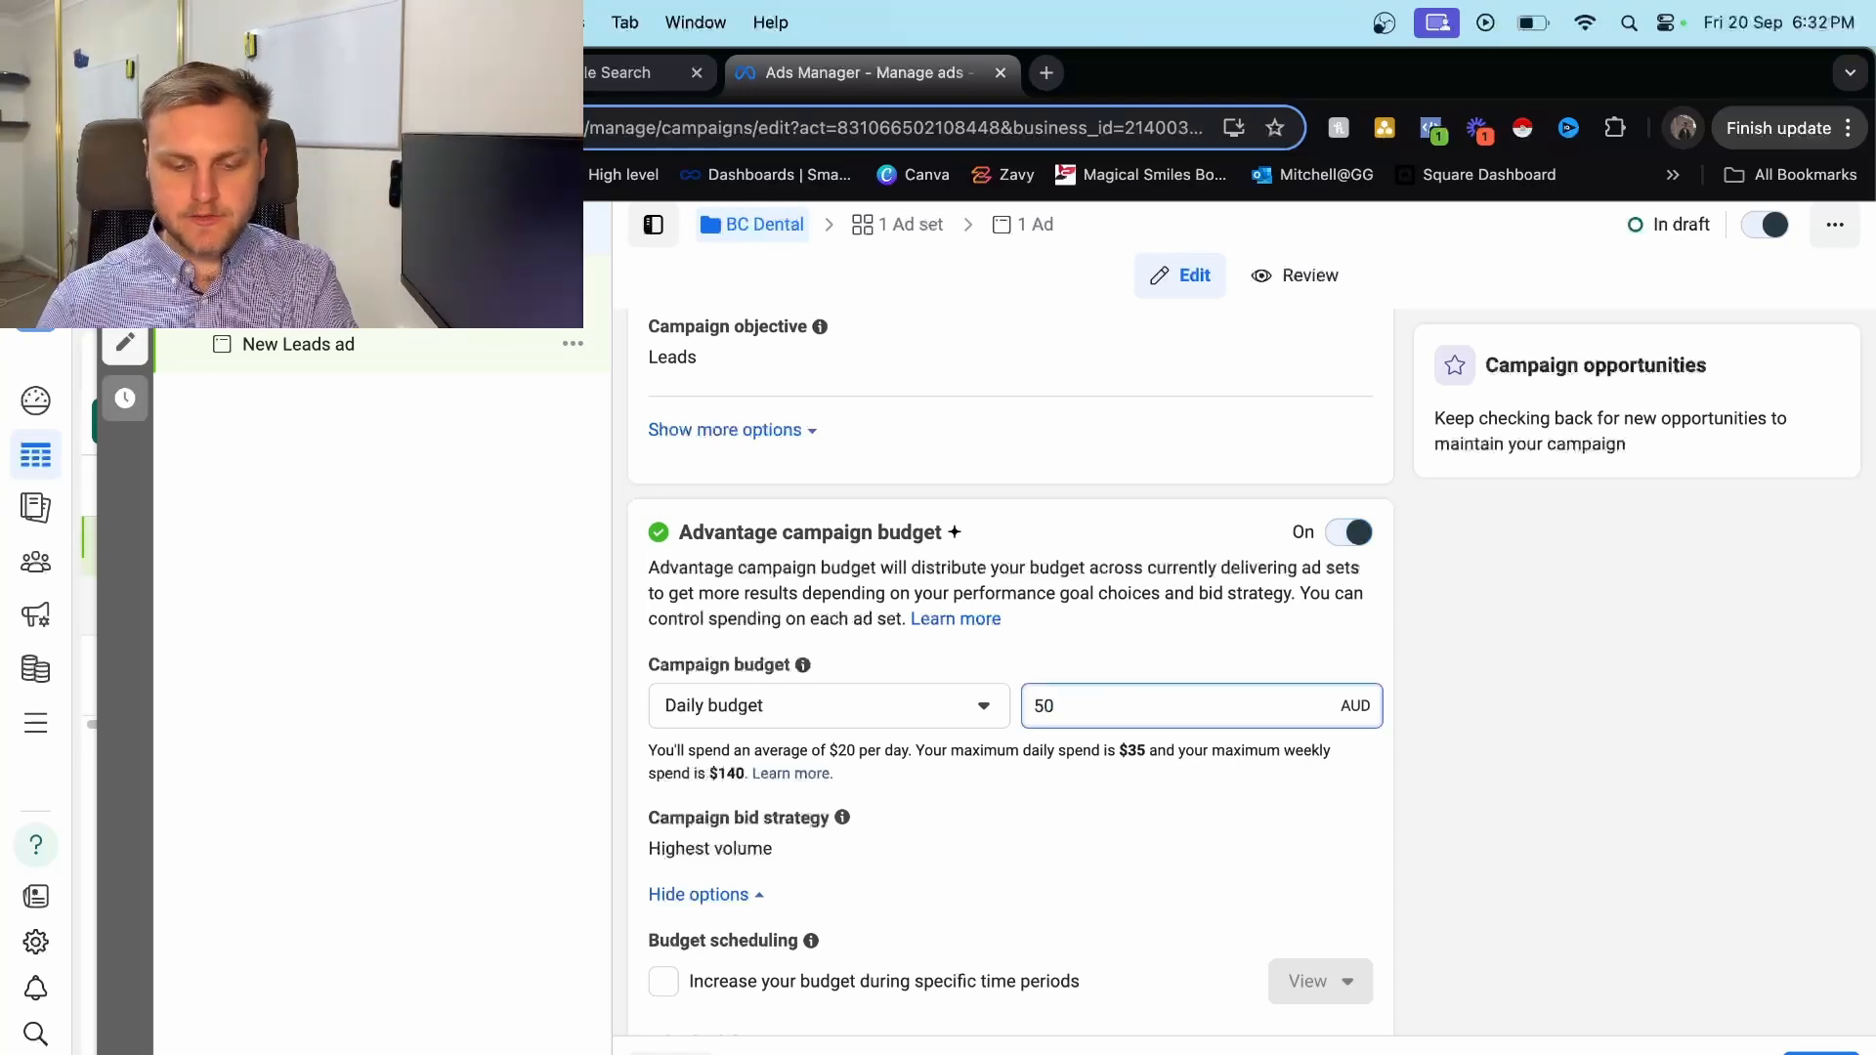
pyautogui.click(1415, 741)
pyautogui.scroll(-5, 1415, 740)
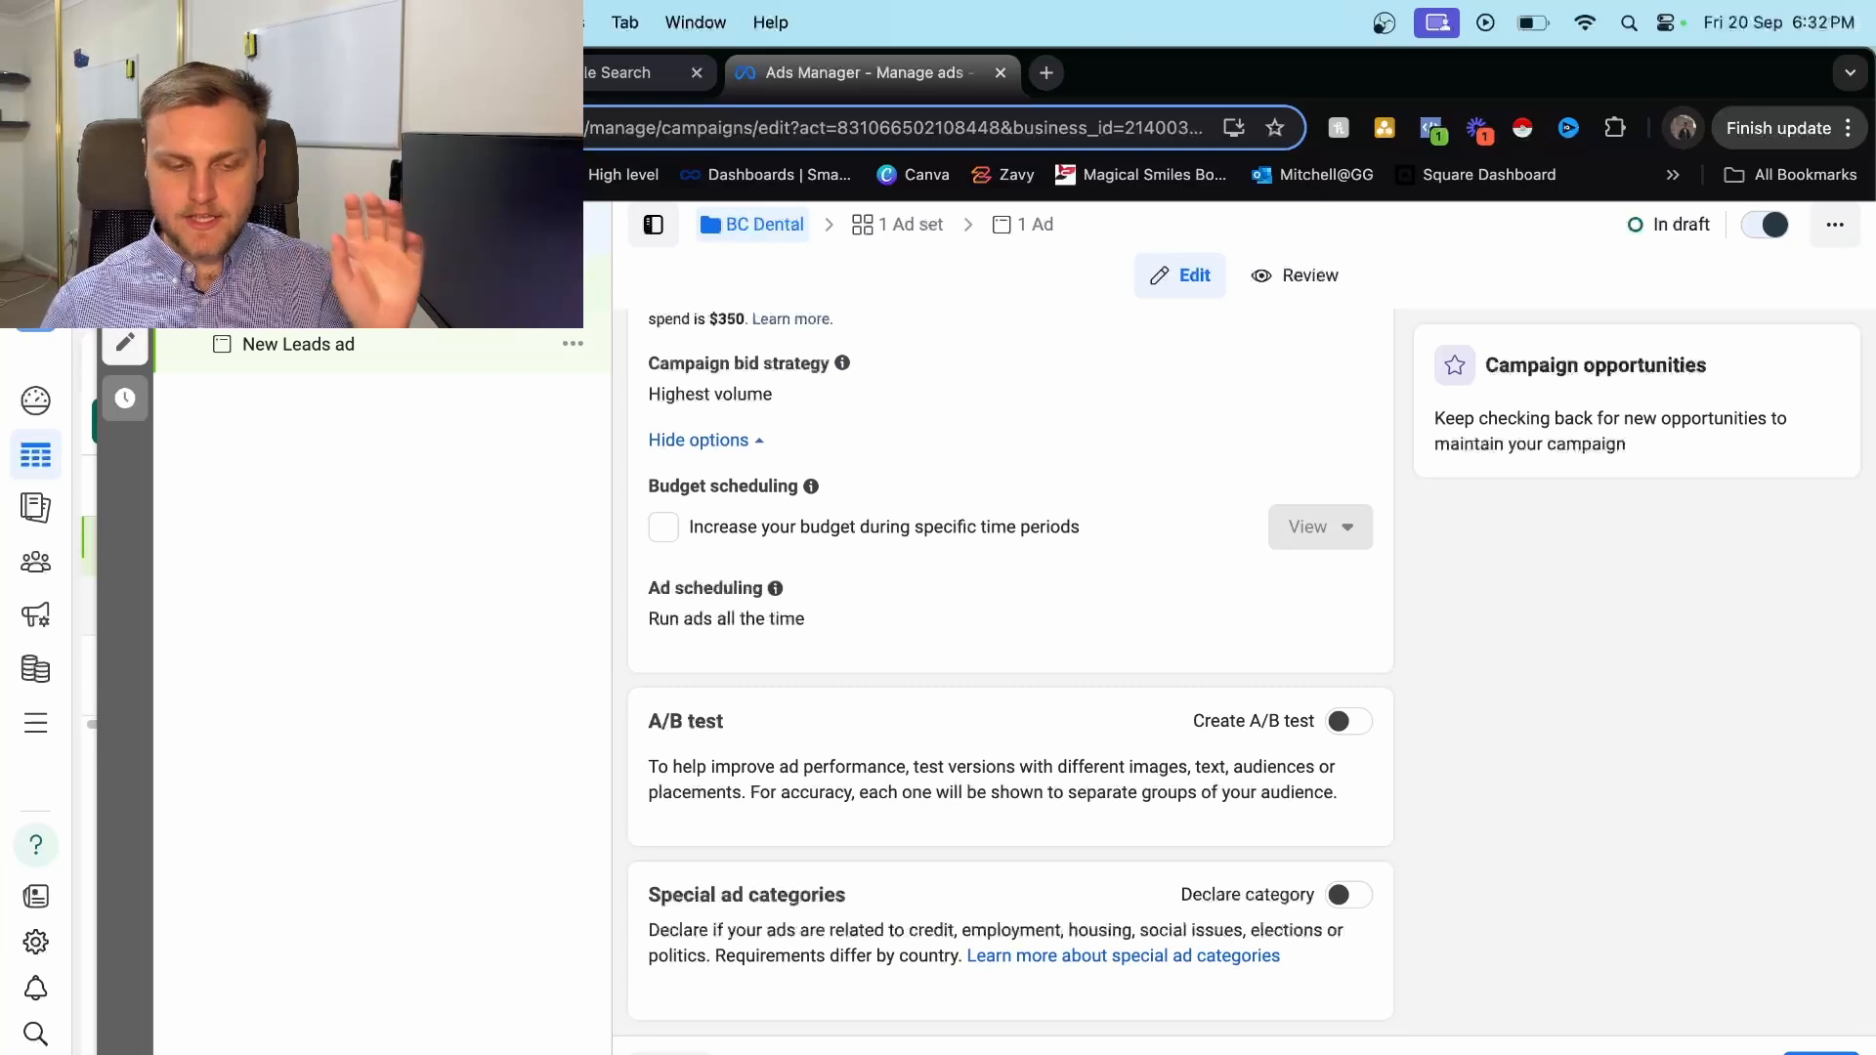
# Open the campaign's ad set and rename it "Imagine your smile".
pyautogui.click(332, 285)
pyautogui.click(825, 407)
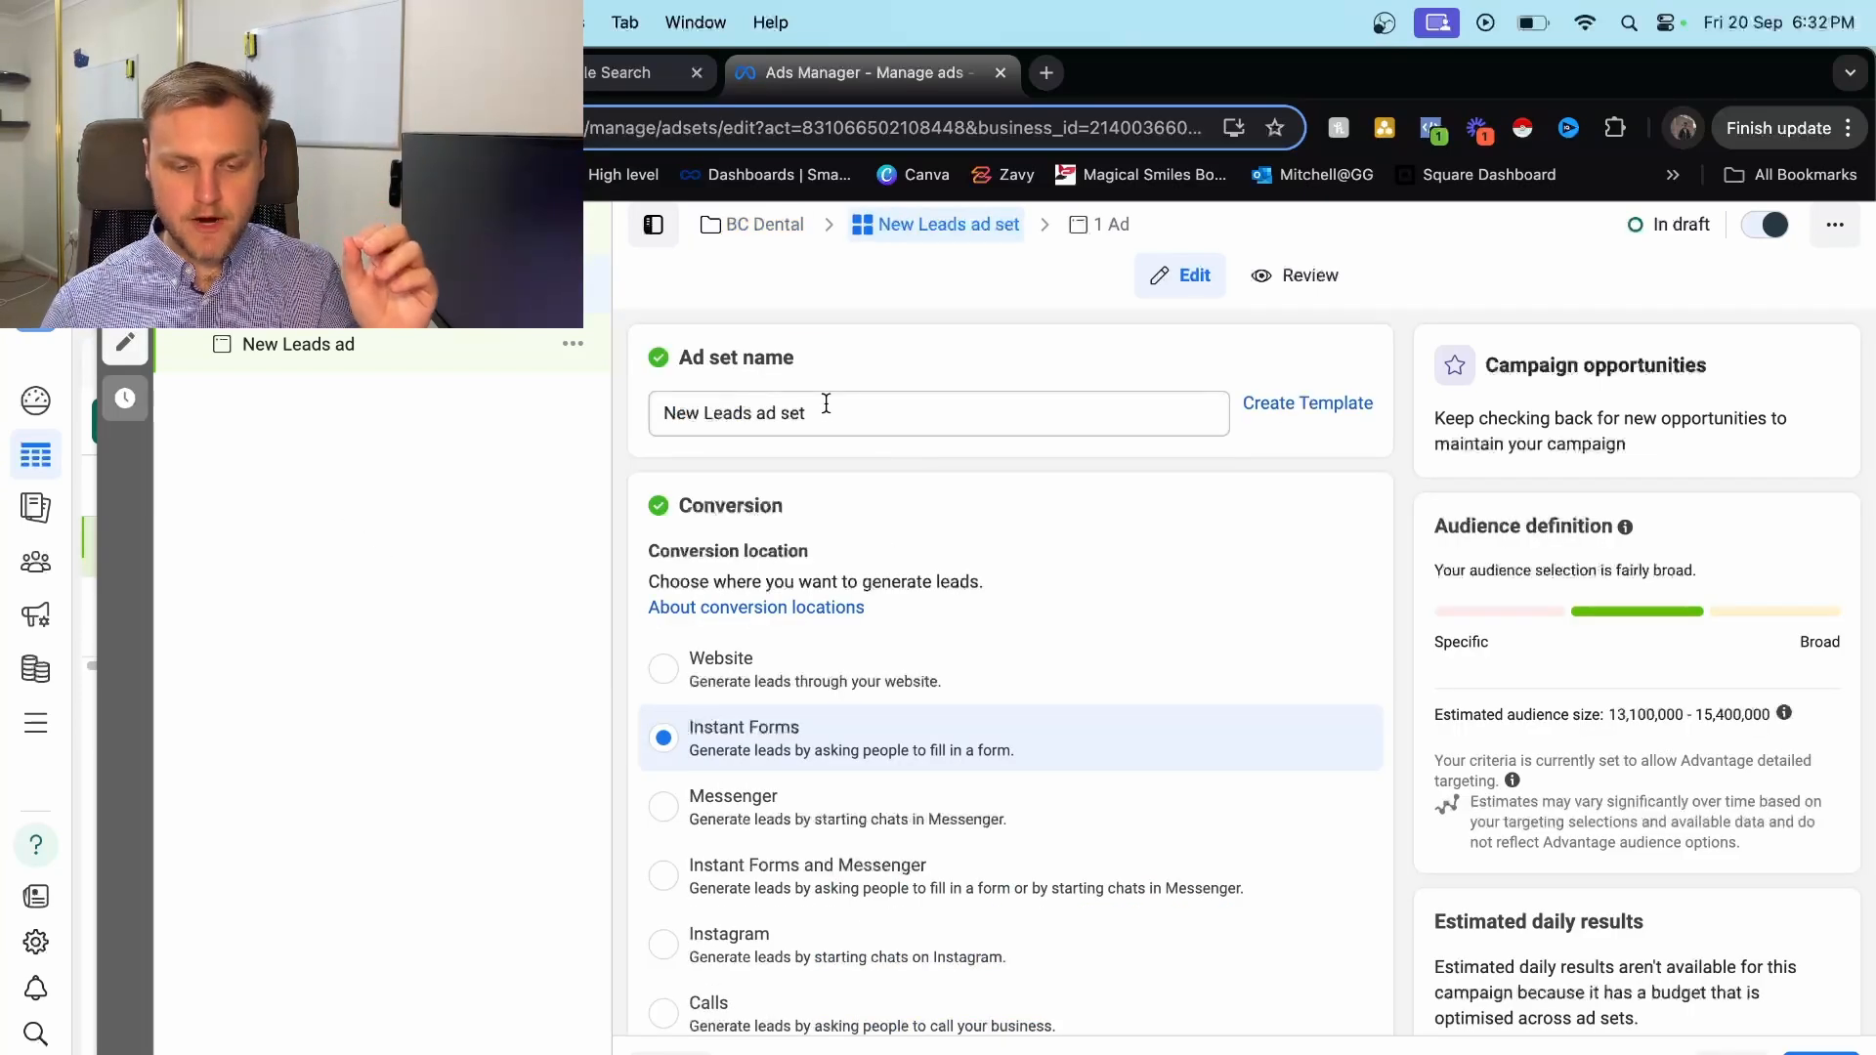
pyautogui.moveTo(825, 406); pyautogui.dragTo(610, 415)
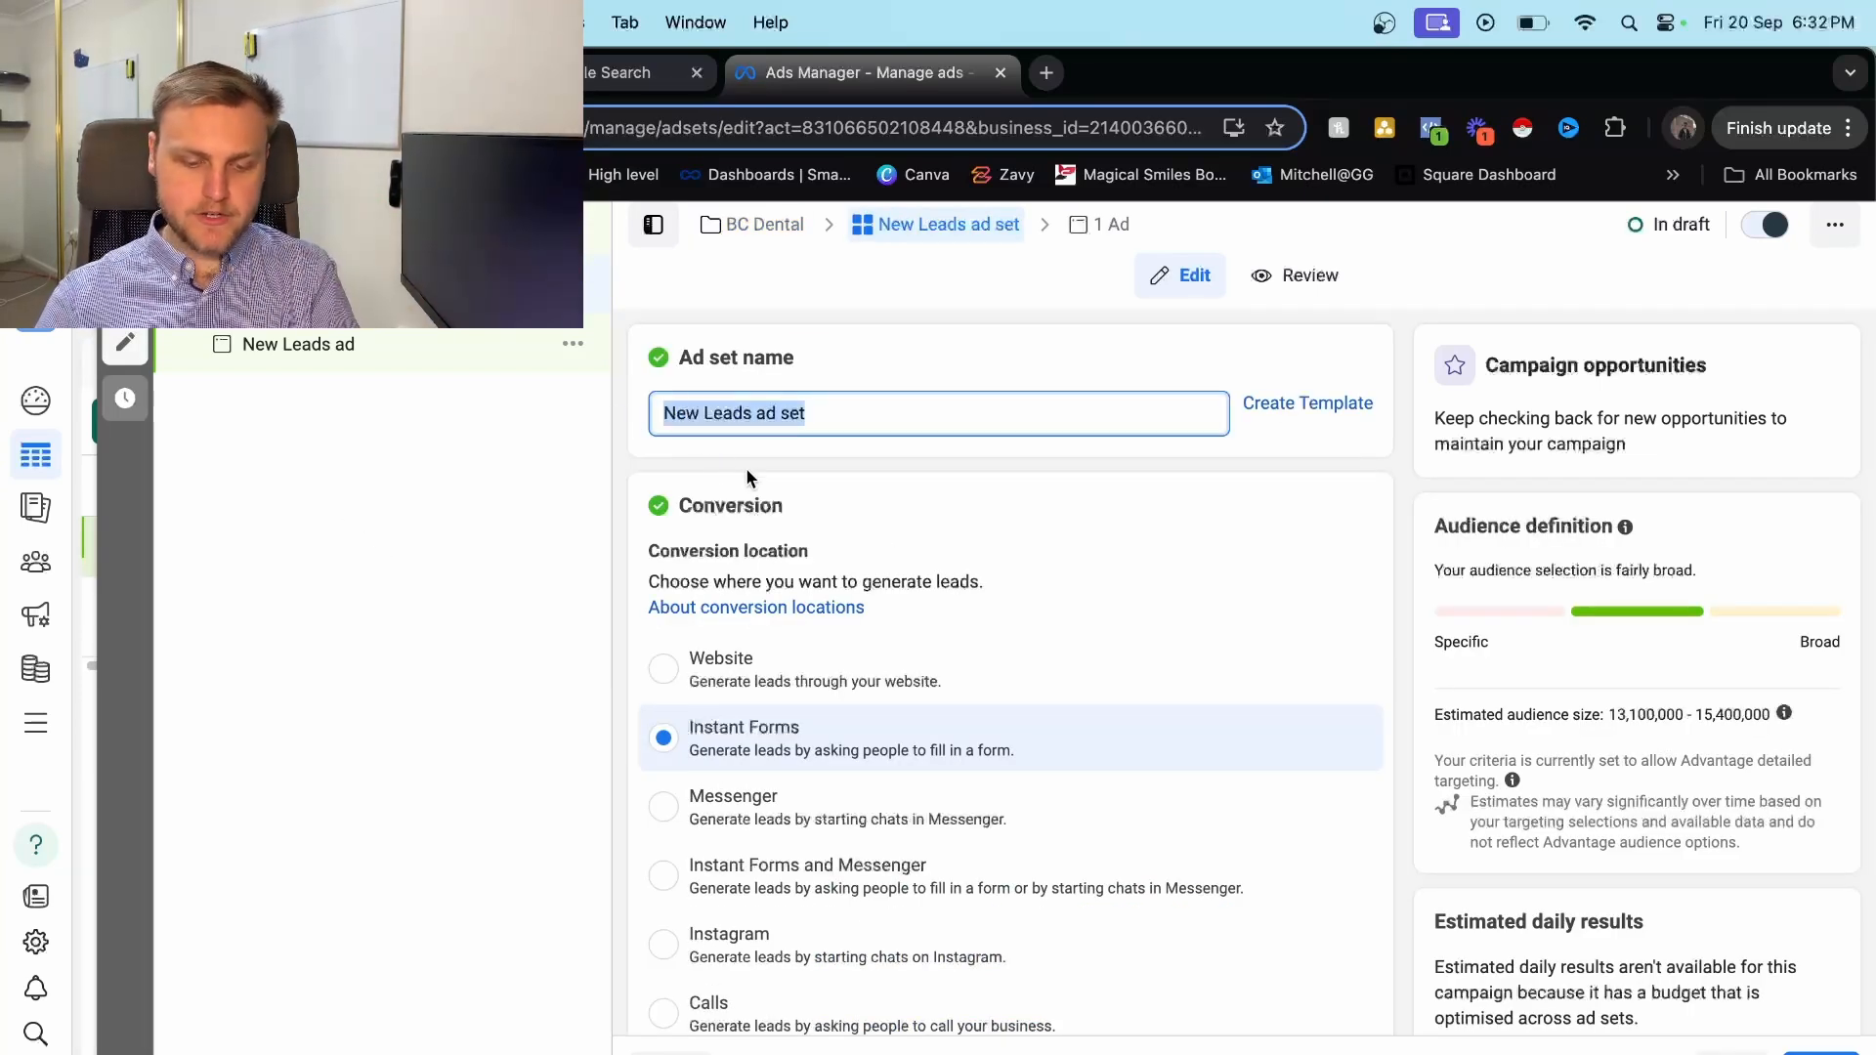
pyautogui.write('Ima')
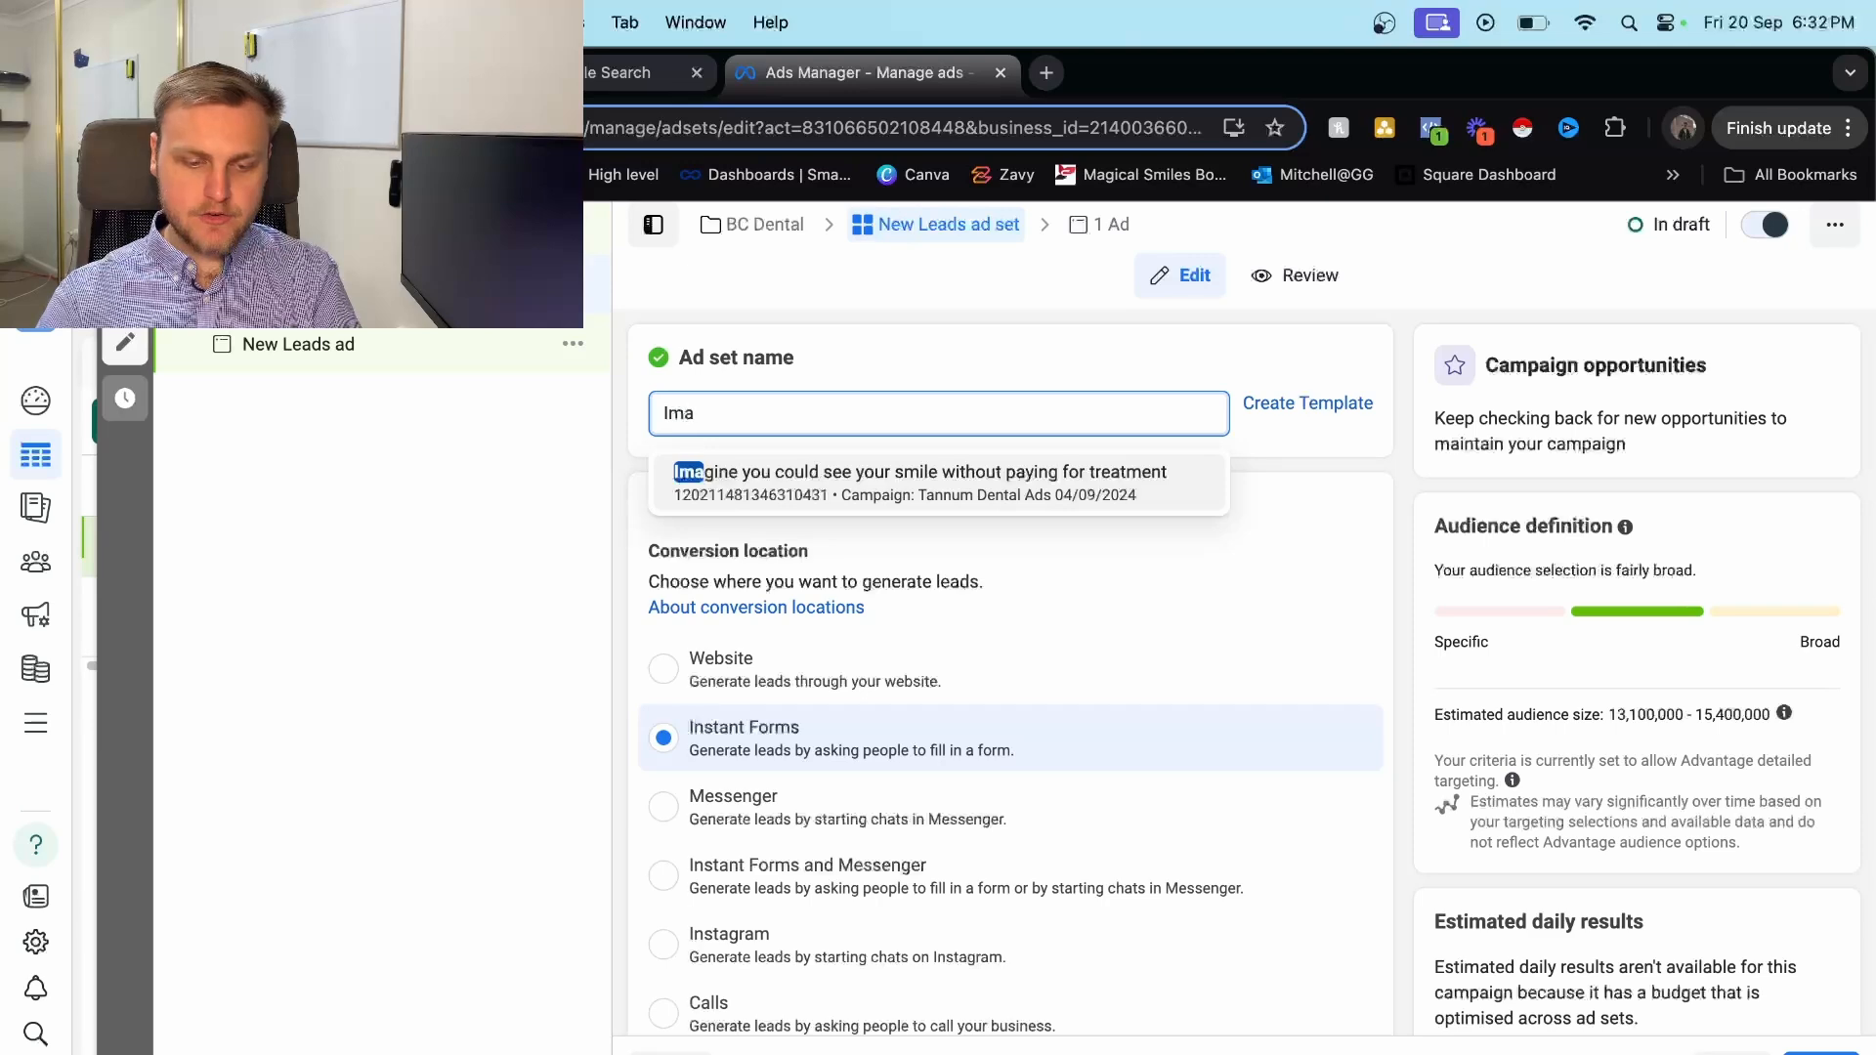
pyautogui.write('gine your')
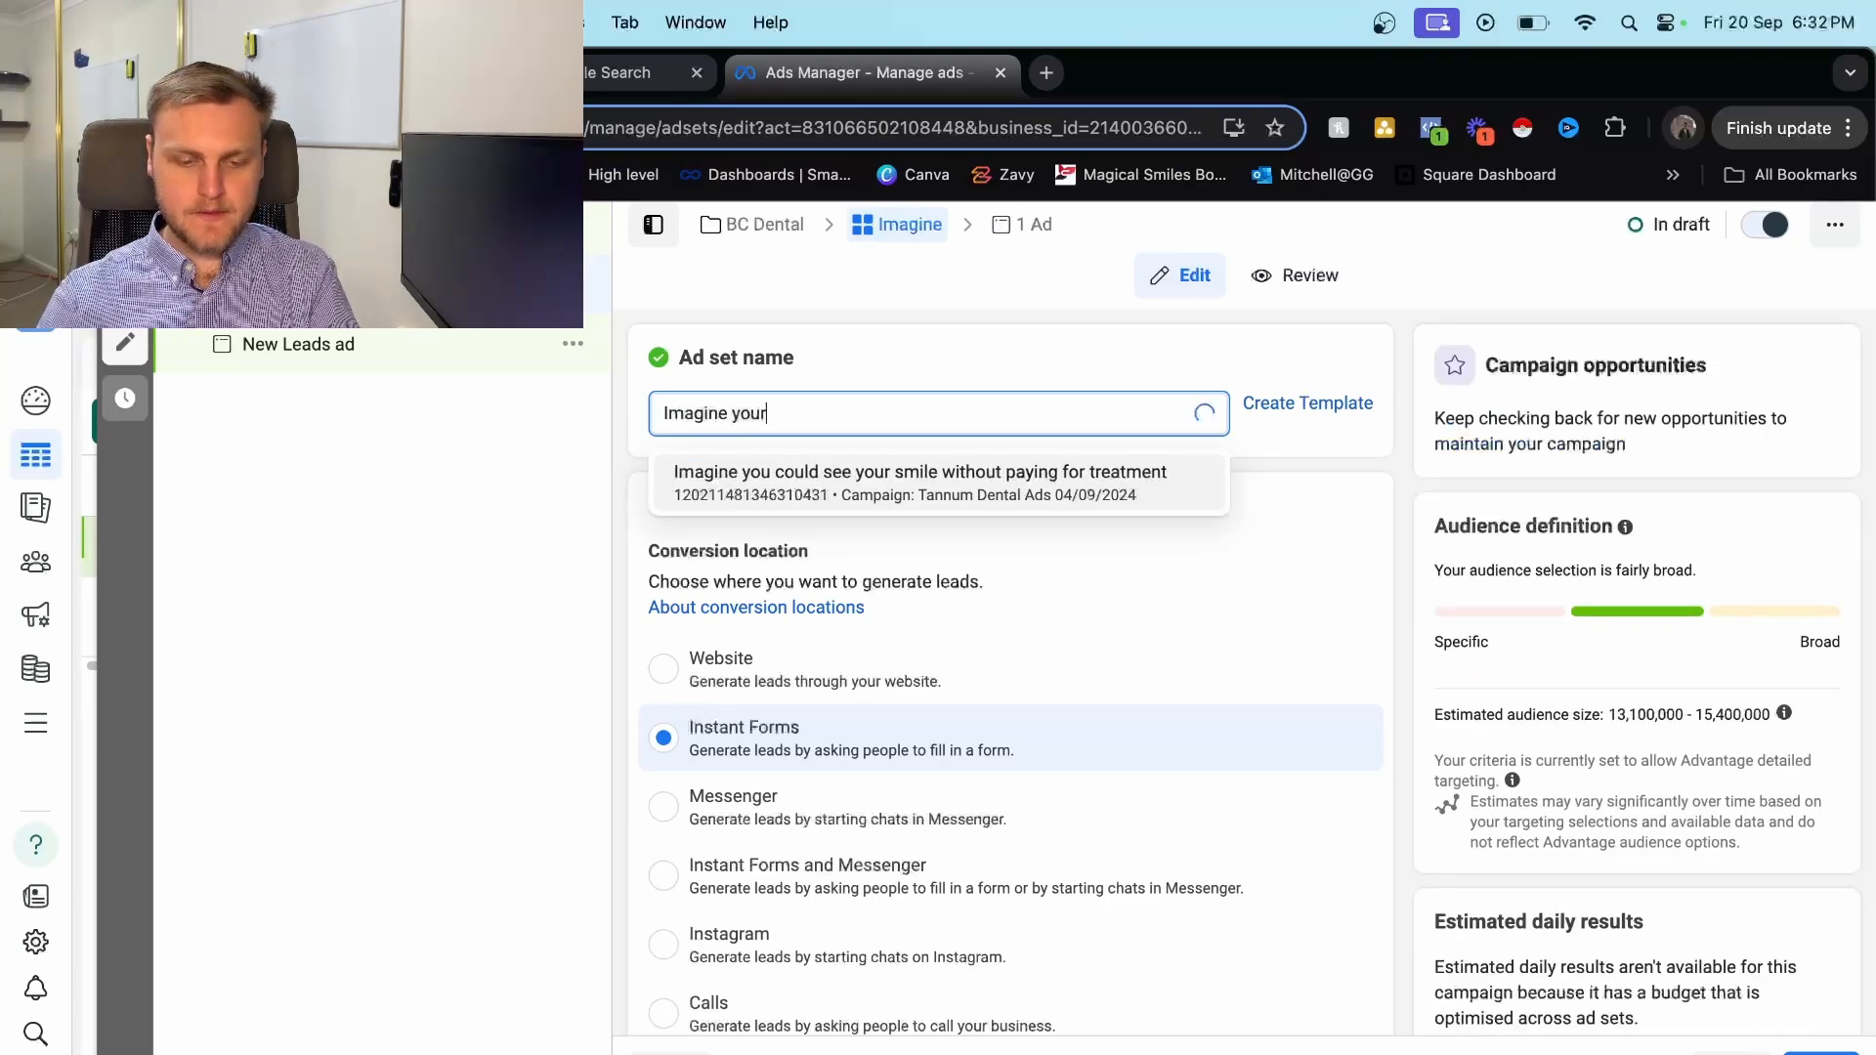
pyautogui.write(' smile')
pyautogui.click(889, 367)
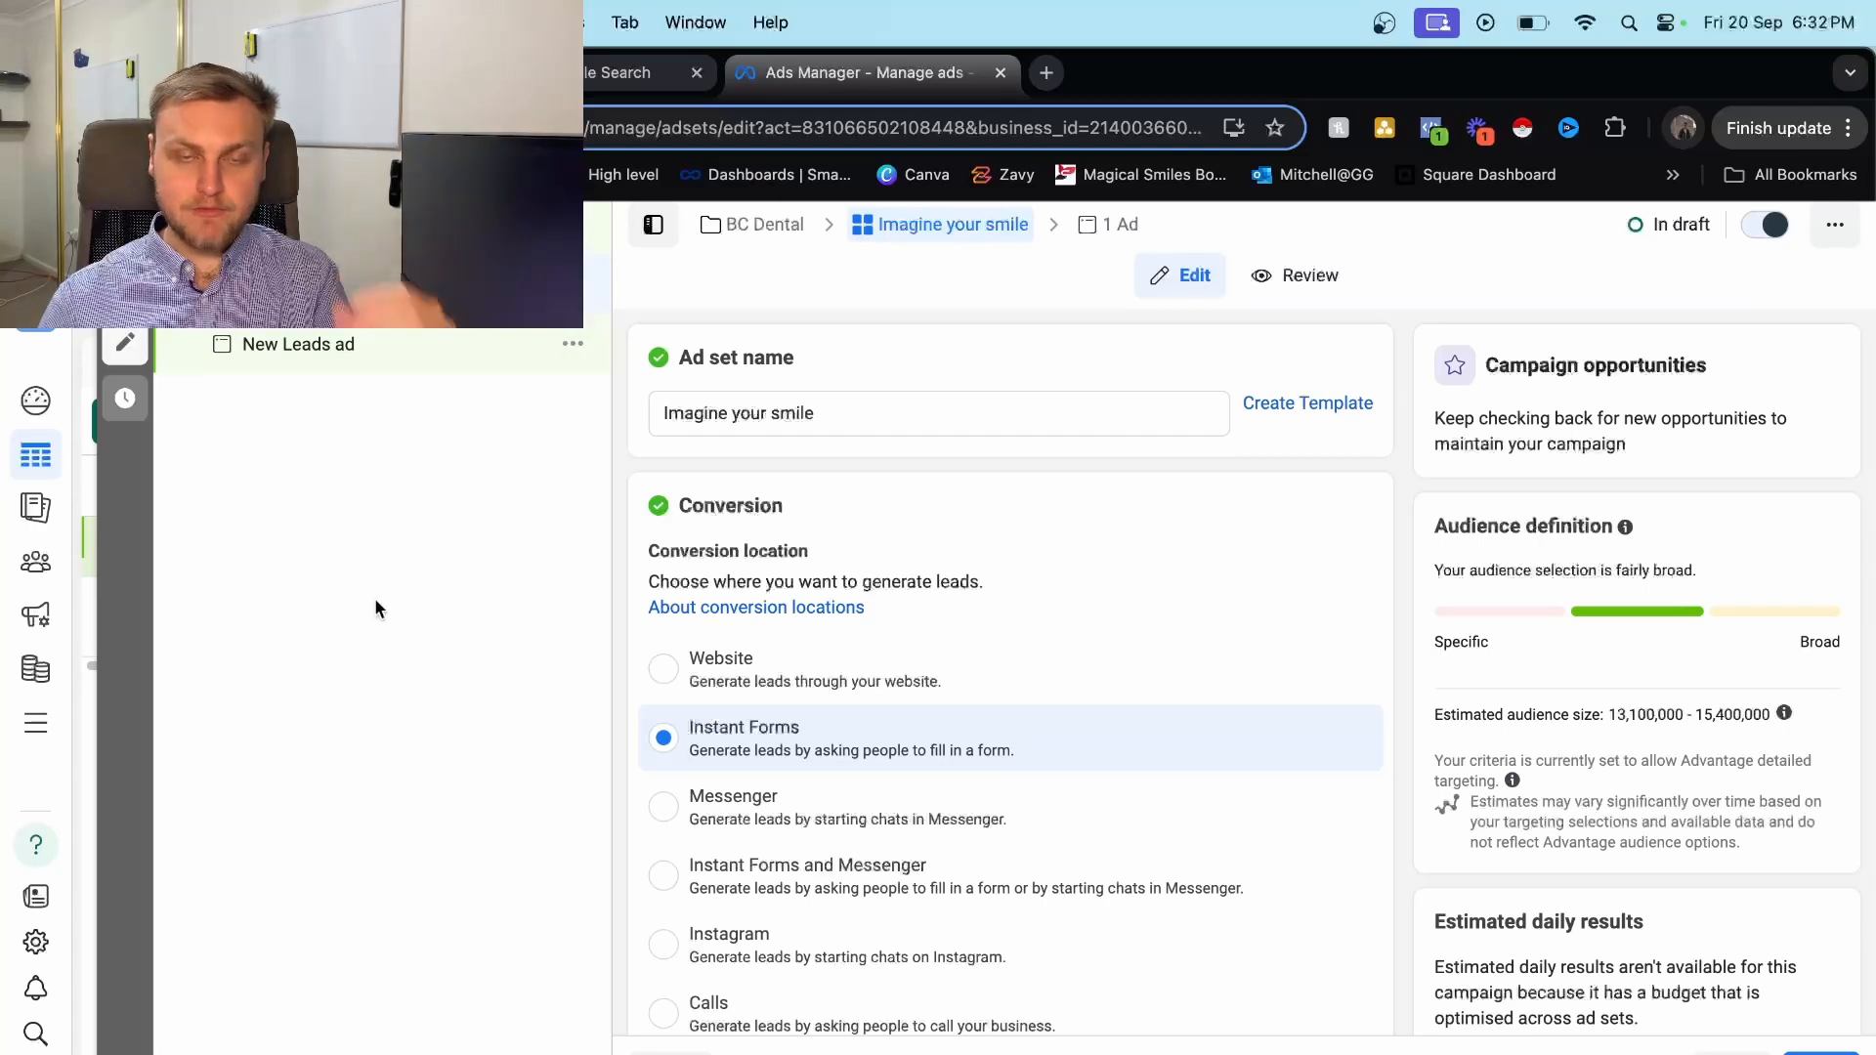
# Review the ad set's conversion location, Facebook Page, performance goal, dynamic creative, and budget and schedule settings.
pyautogui.scroll(-4, 1092, 658)
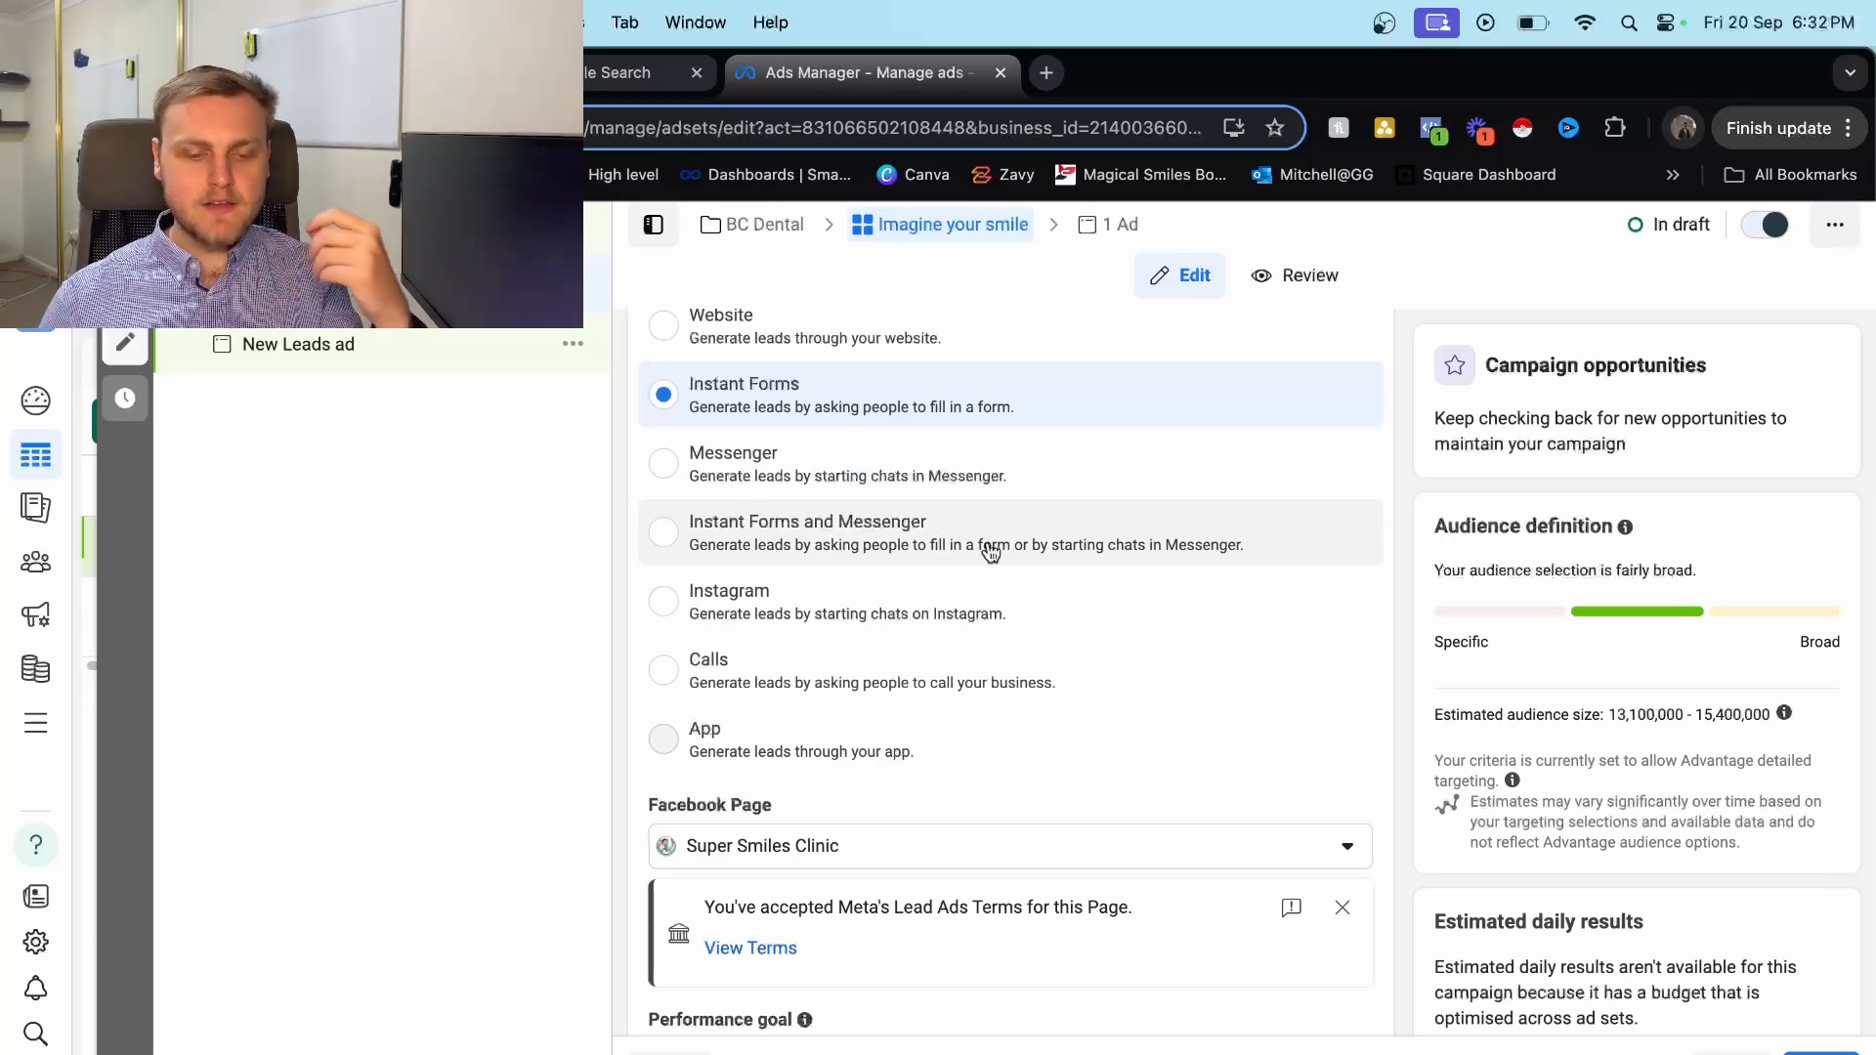
pyautogui.scroll(-12, 989, 552)
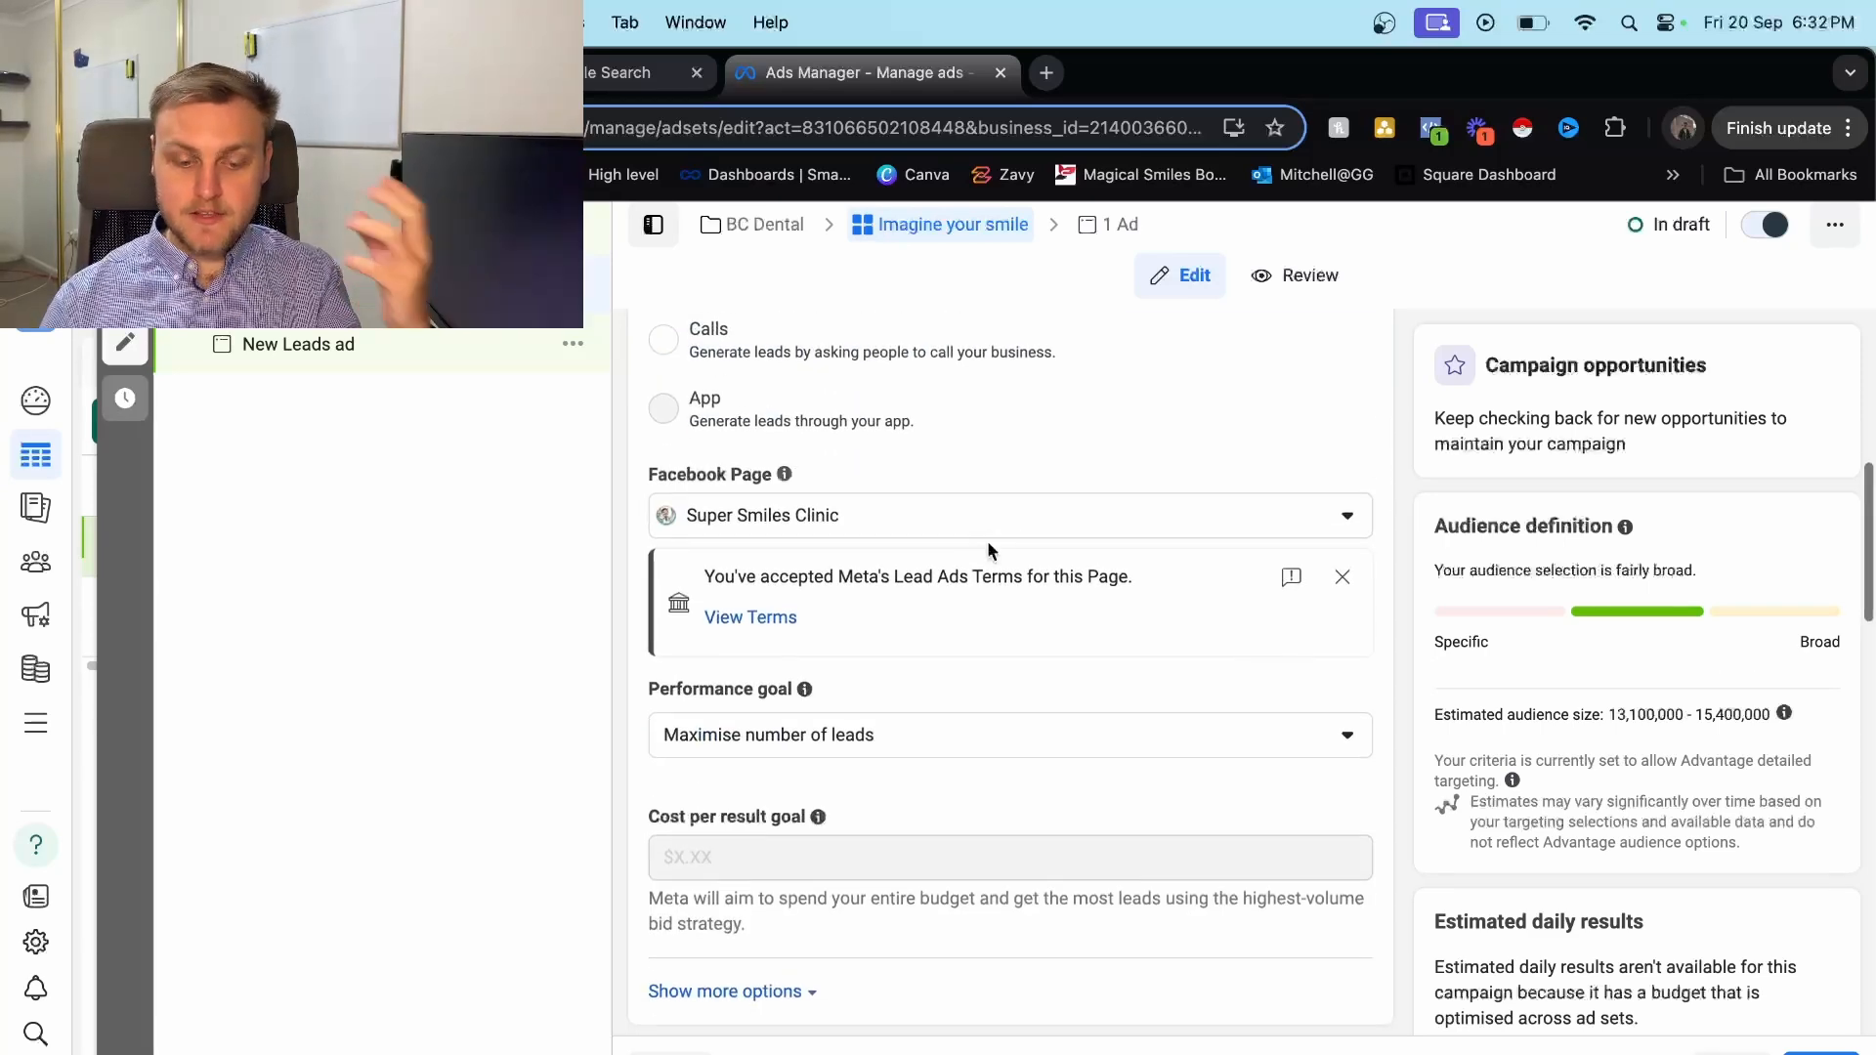
pyautogui.scroll(3, 989, 551)
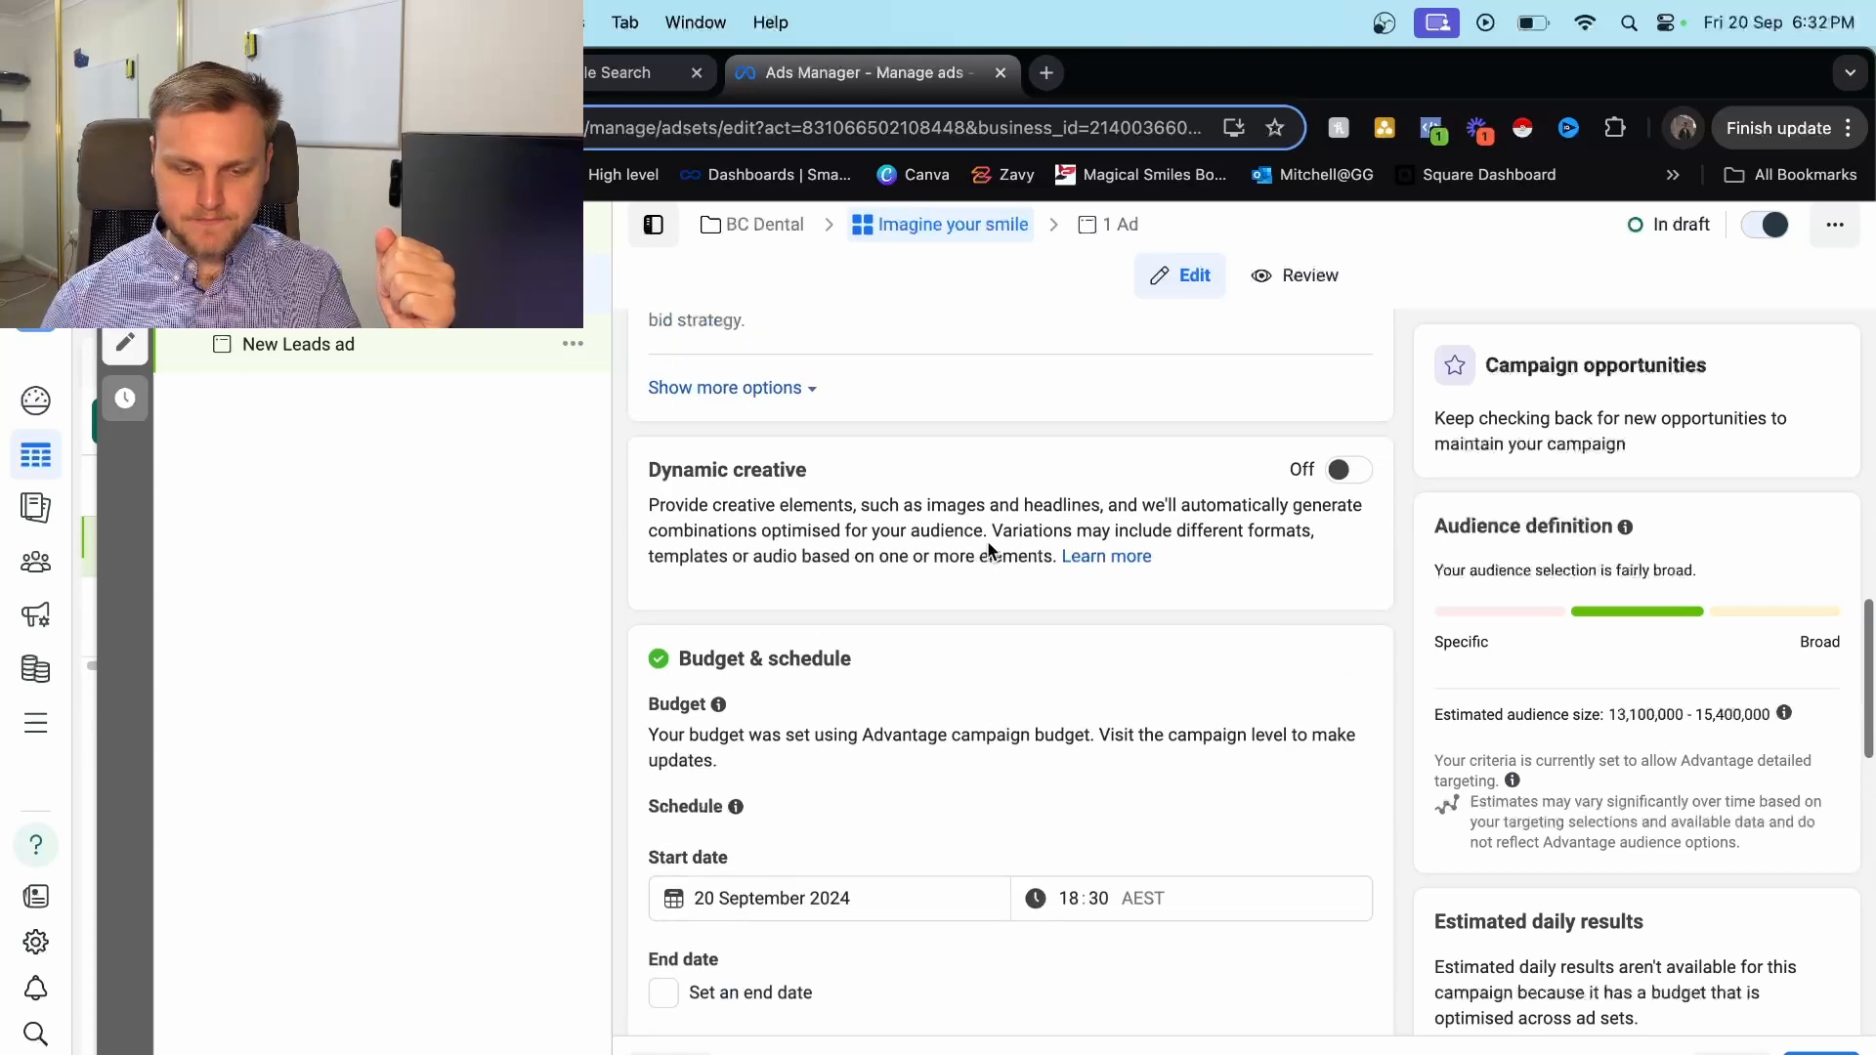
pyautogui.scroll(-7, 989, 552)
pyautogui.scroll(5, 990, 552)
pyautogui.scroll(1, 975, 531)
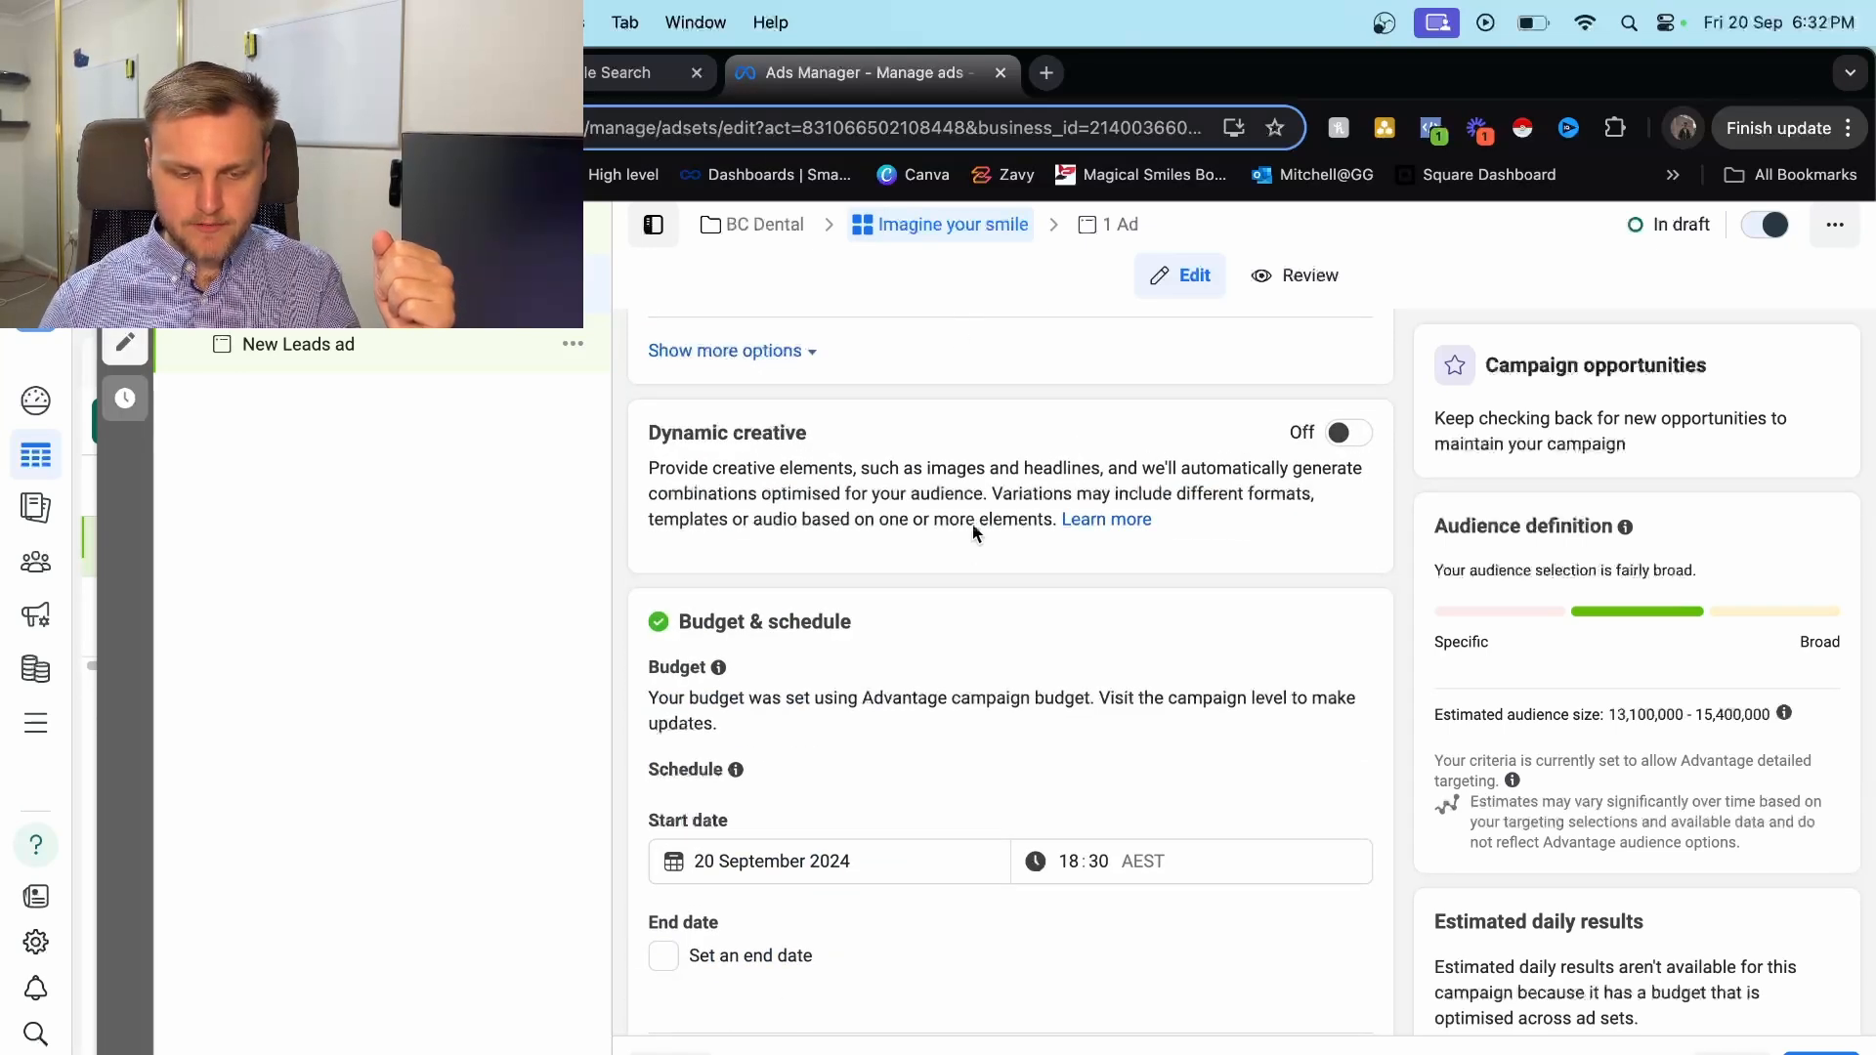
pyautogui.scroll(-7, 973, 533)
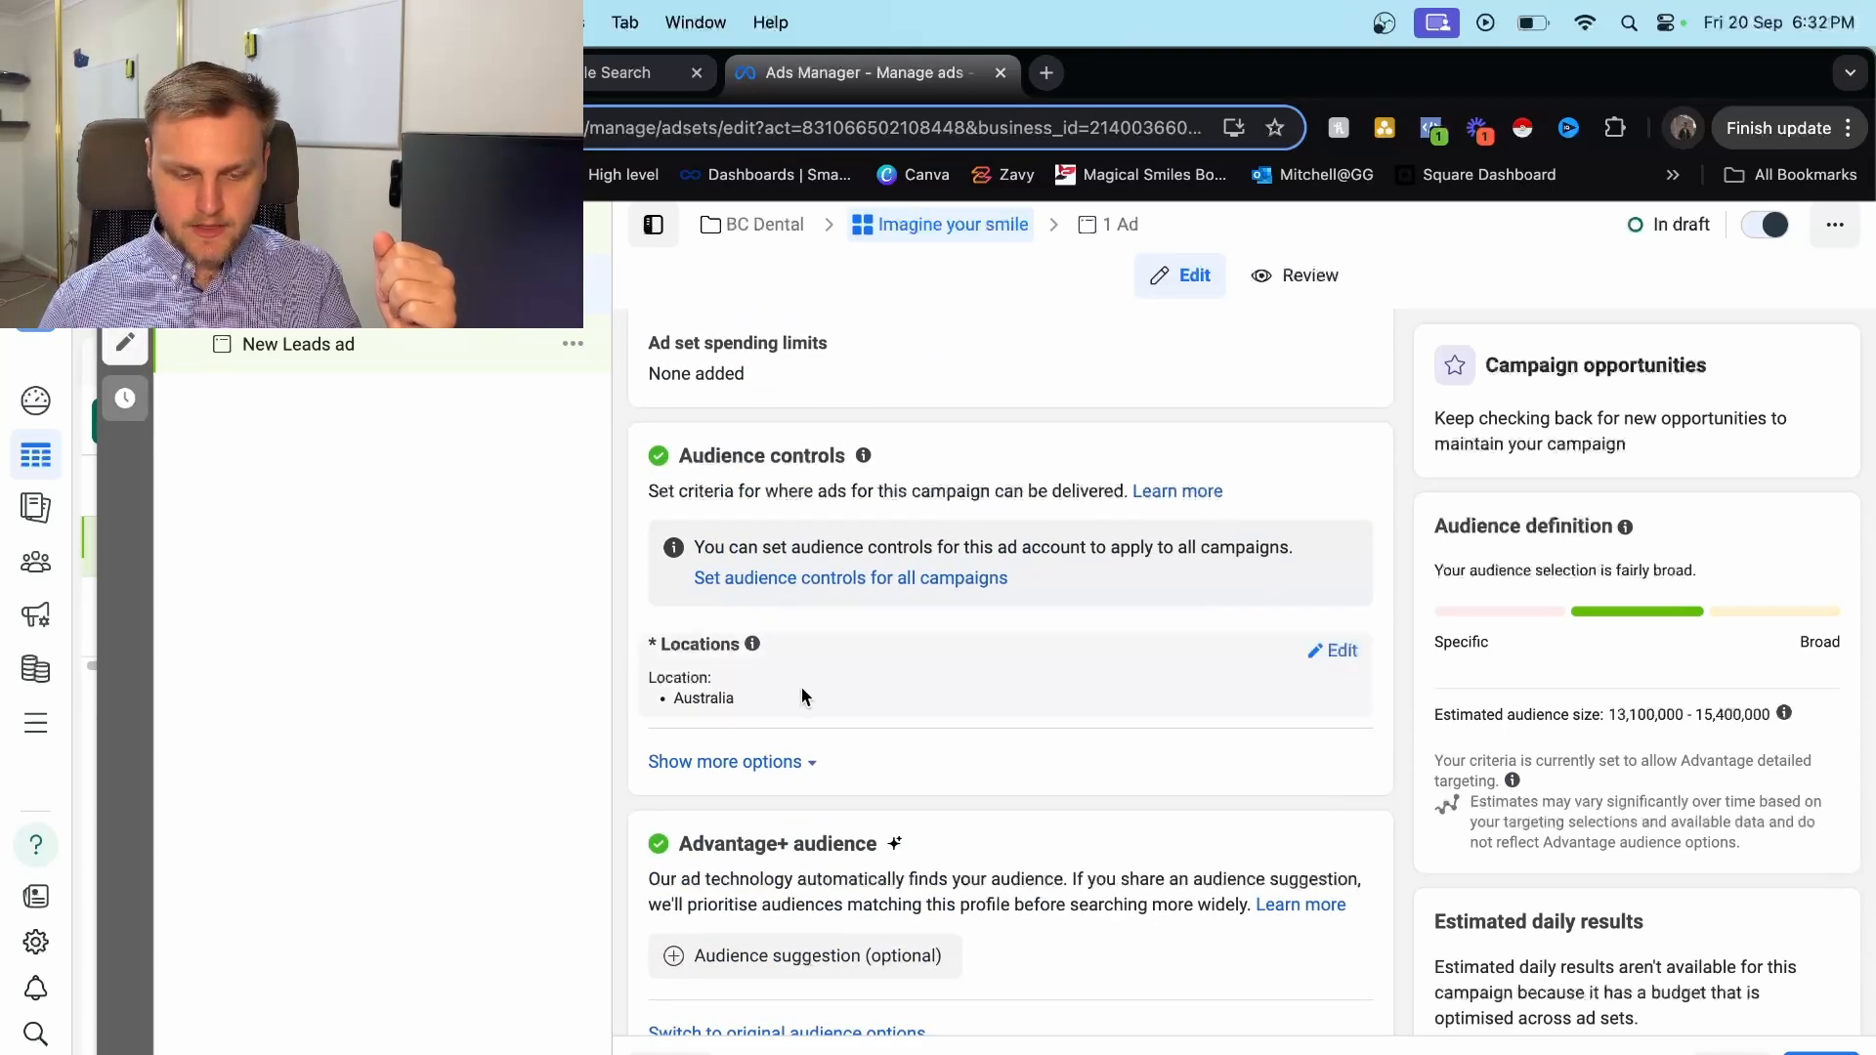
# Replace Australia in the ad set's audience locations with the clinic's street address, choosing the matching suggestion.
pyautogui.scroll(-3, 952, 649)
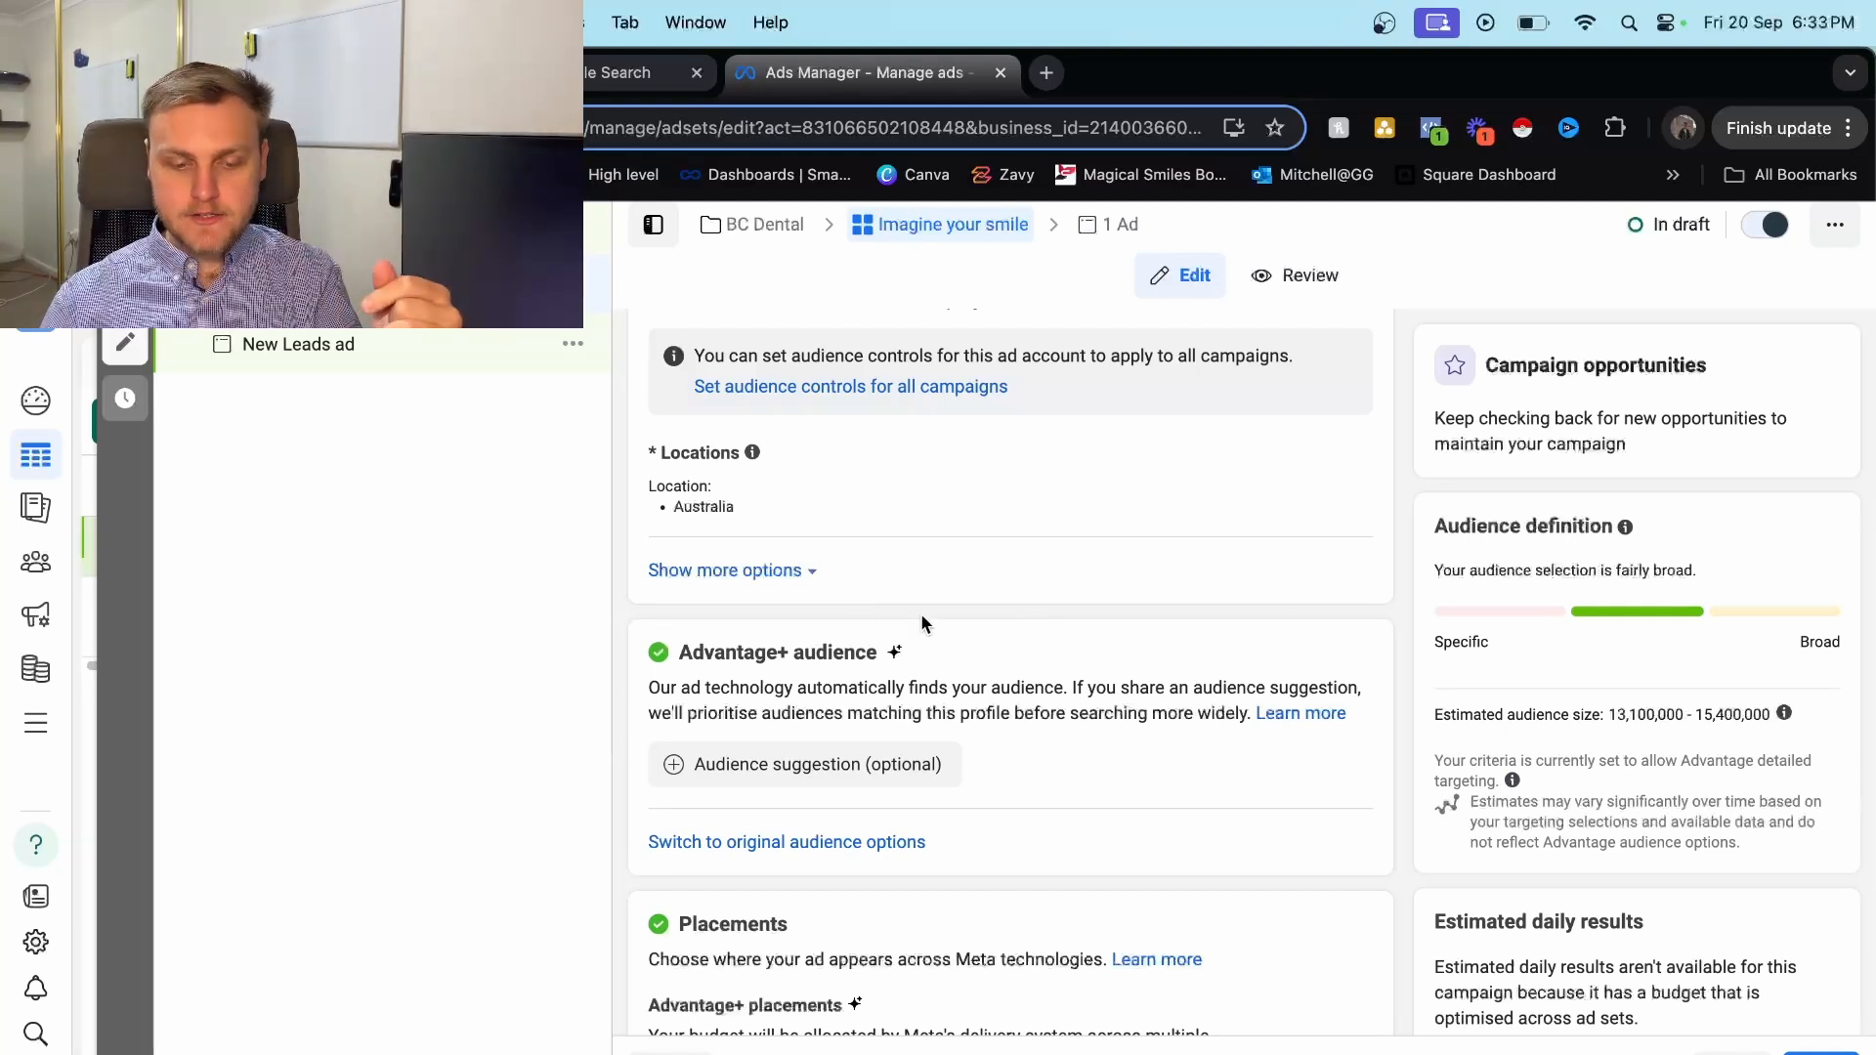
pyautogui.click(791, 574)
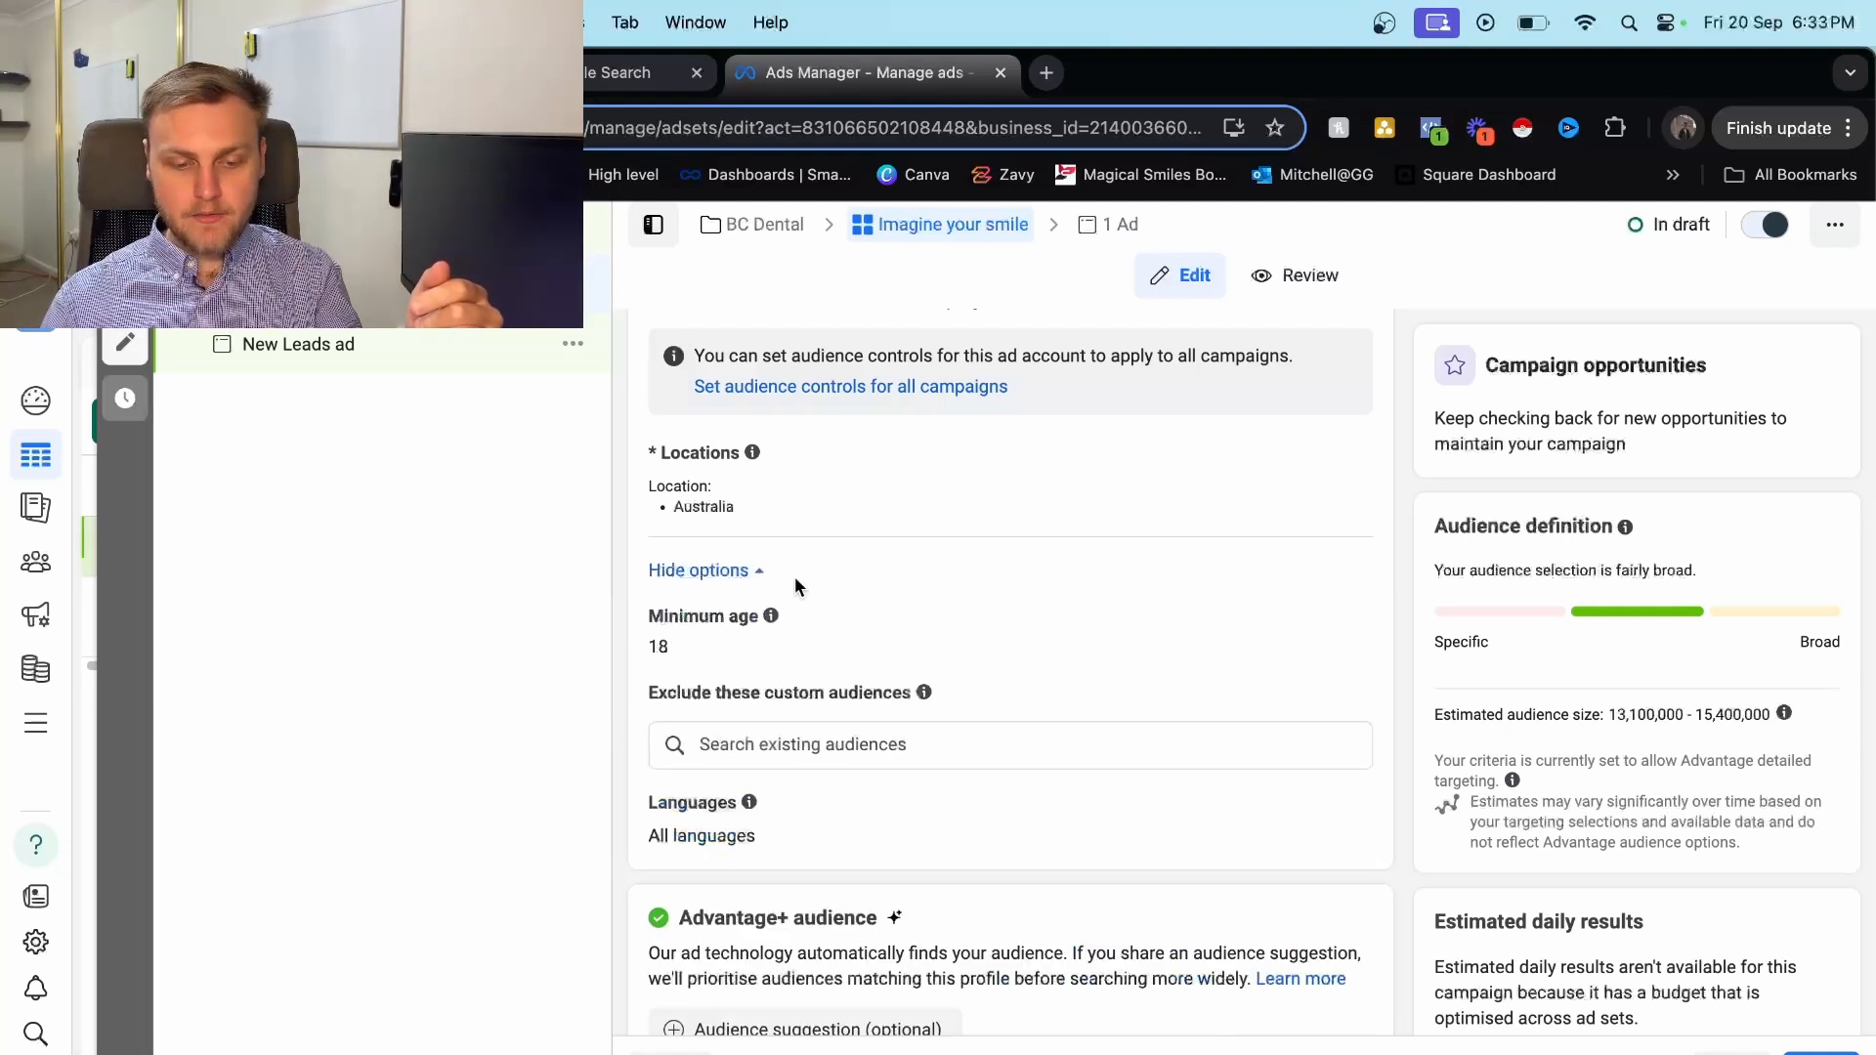
pyautogui.click(1339, 448)
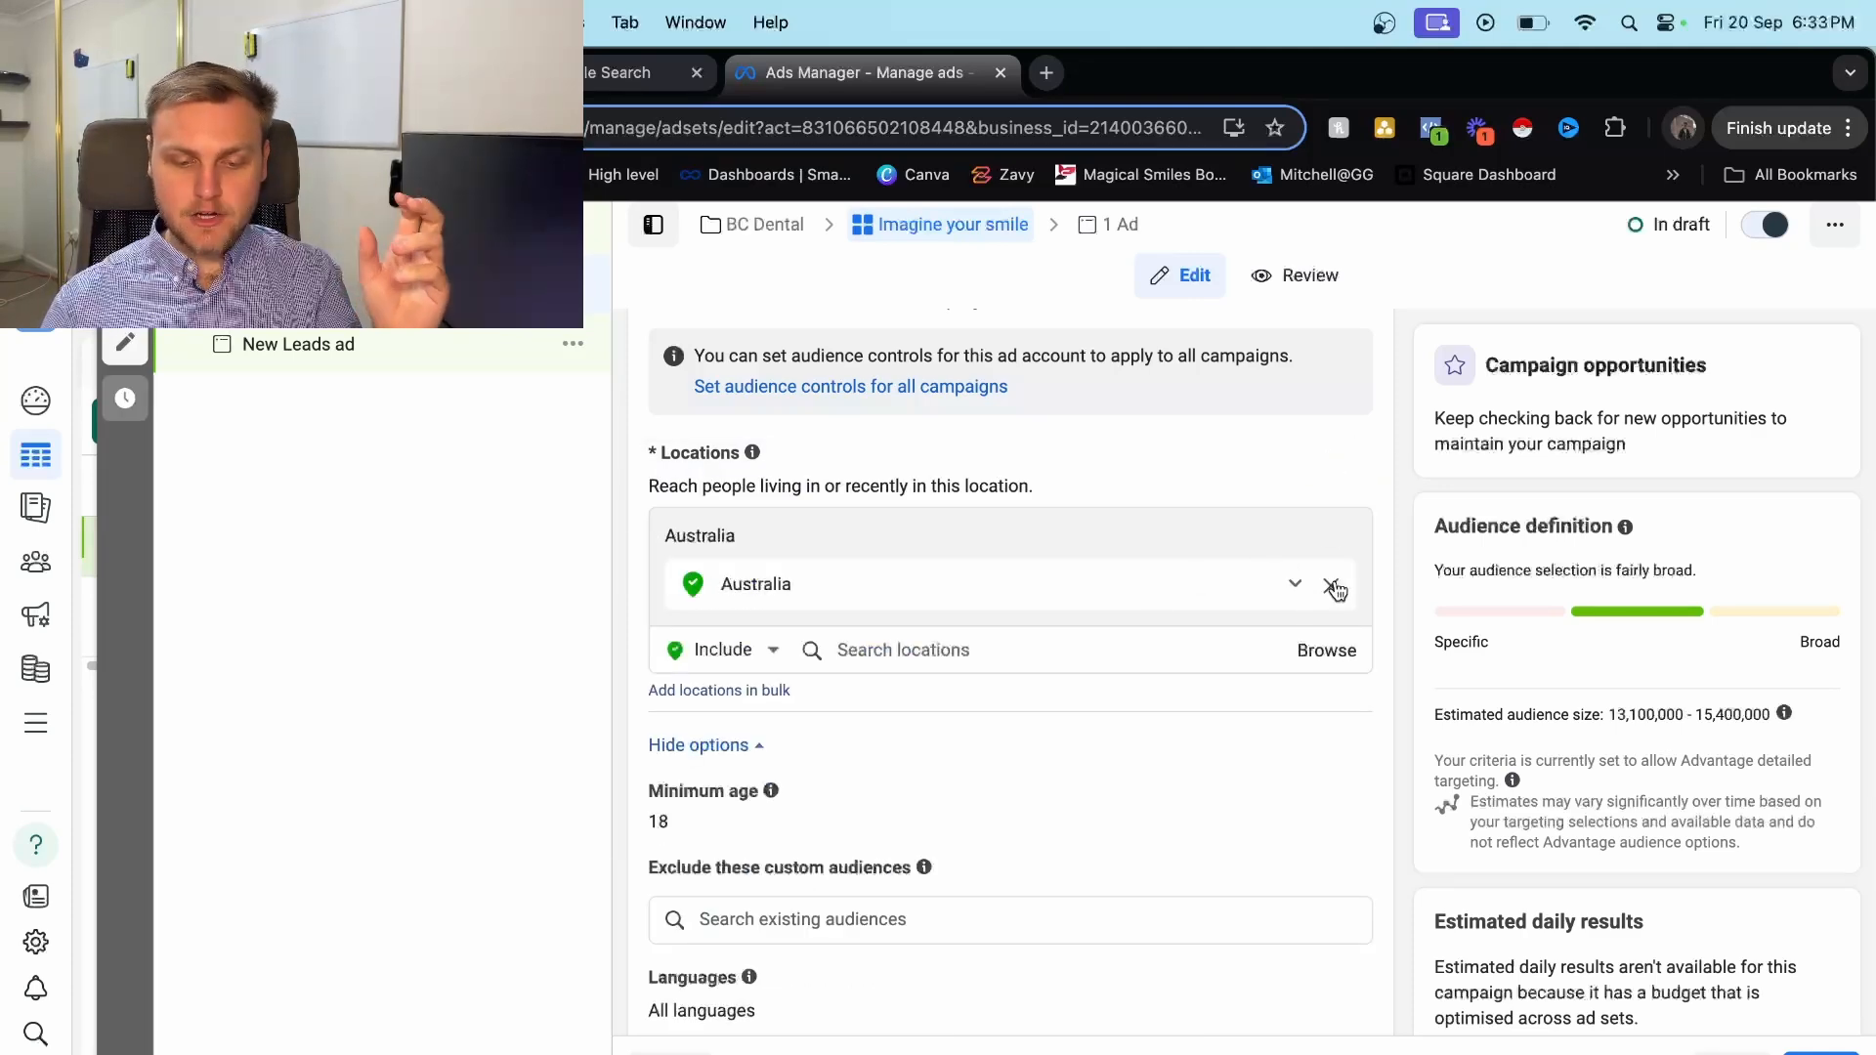
pyautogui.click(1331, 586)
pyautogui.click(1036, 606)
pyautogui.write('7 N Concourse, Beaumaris VIC 3193')
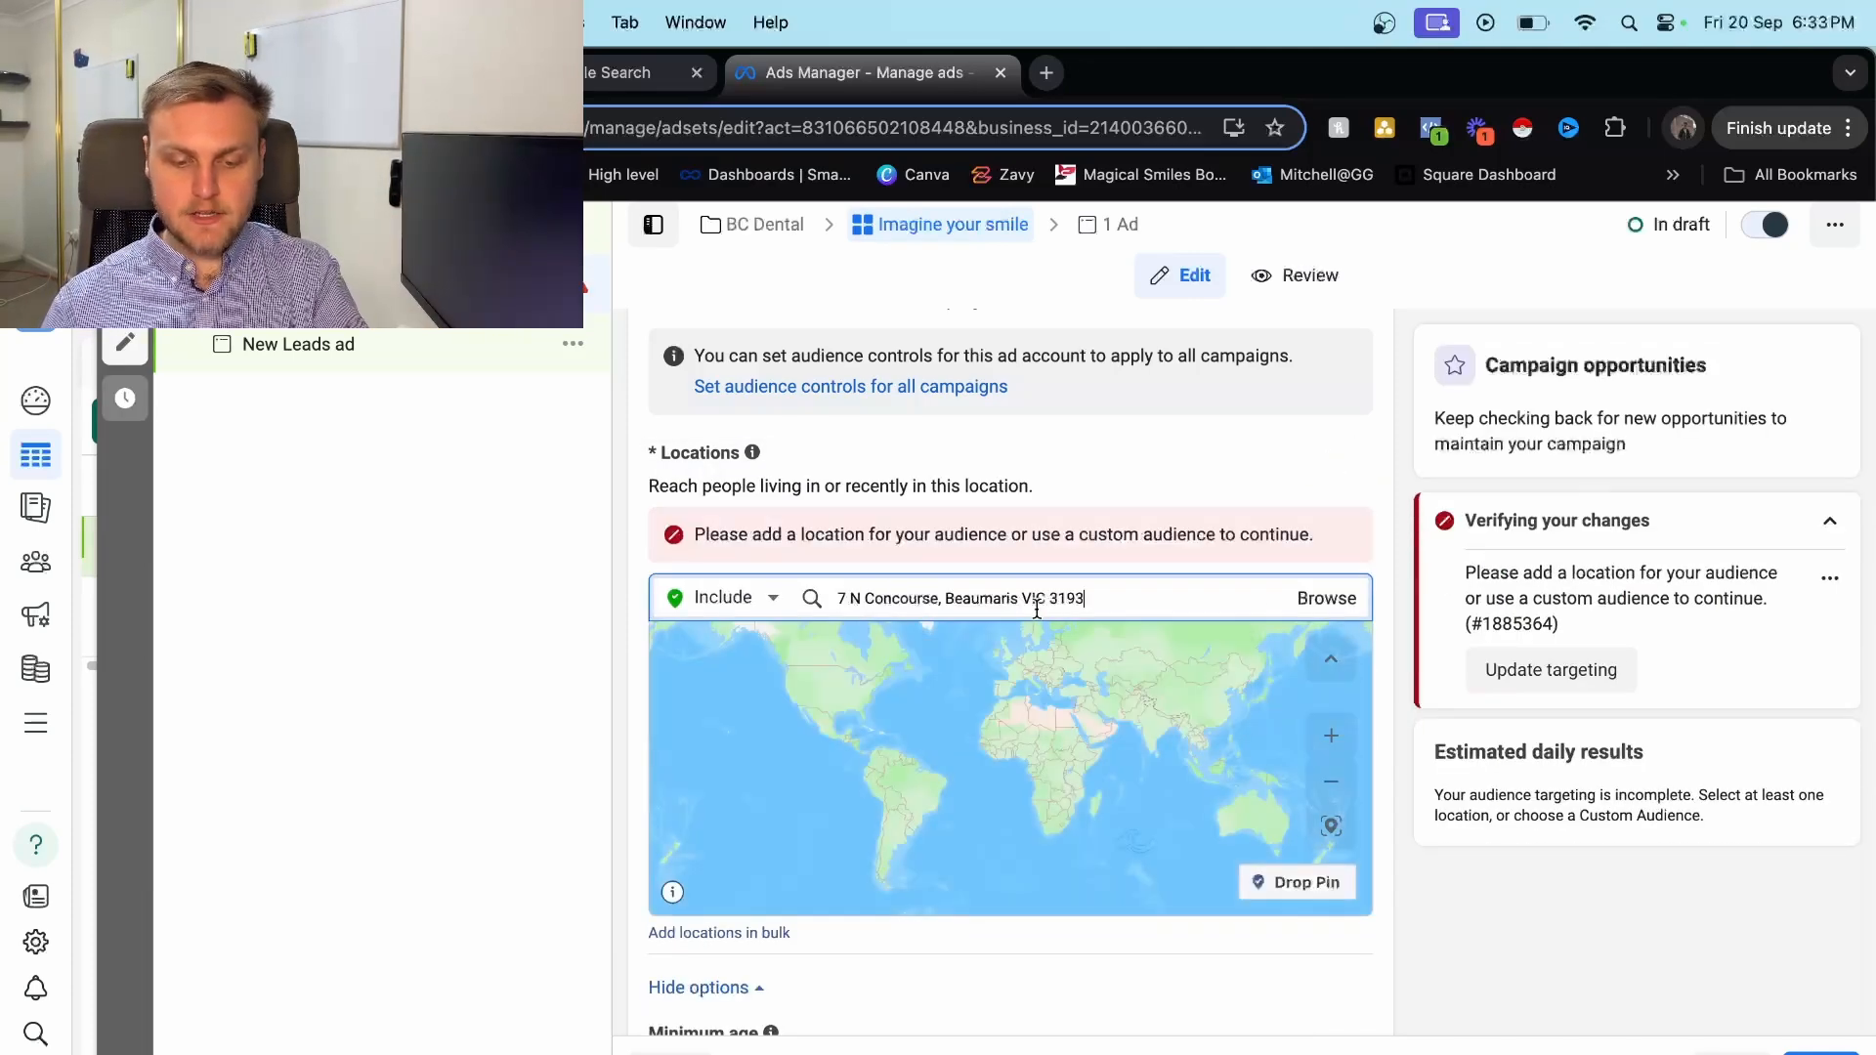
pyautogui.click(1042, 649)
# Set the targeting radius around the added audience location to 10 km.
pyautogui.click(1211, 584)
pyautogui.doubleClick(1304, 667)
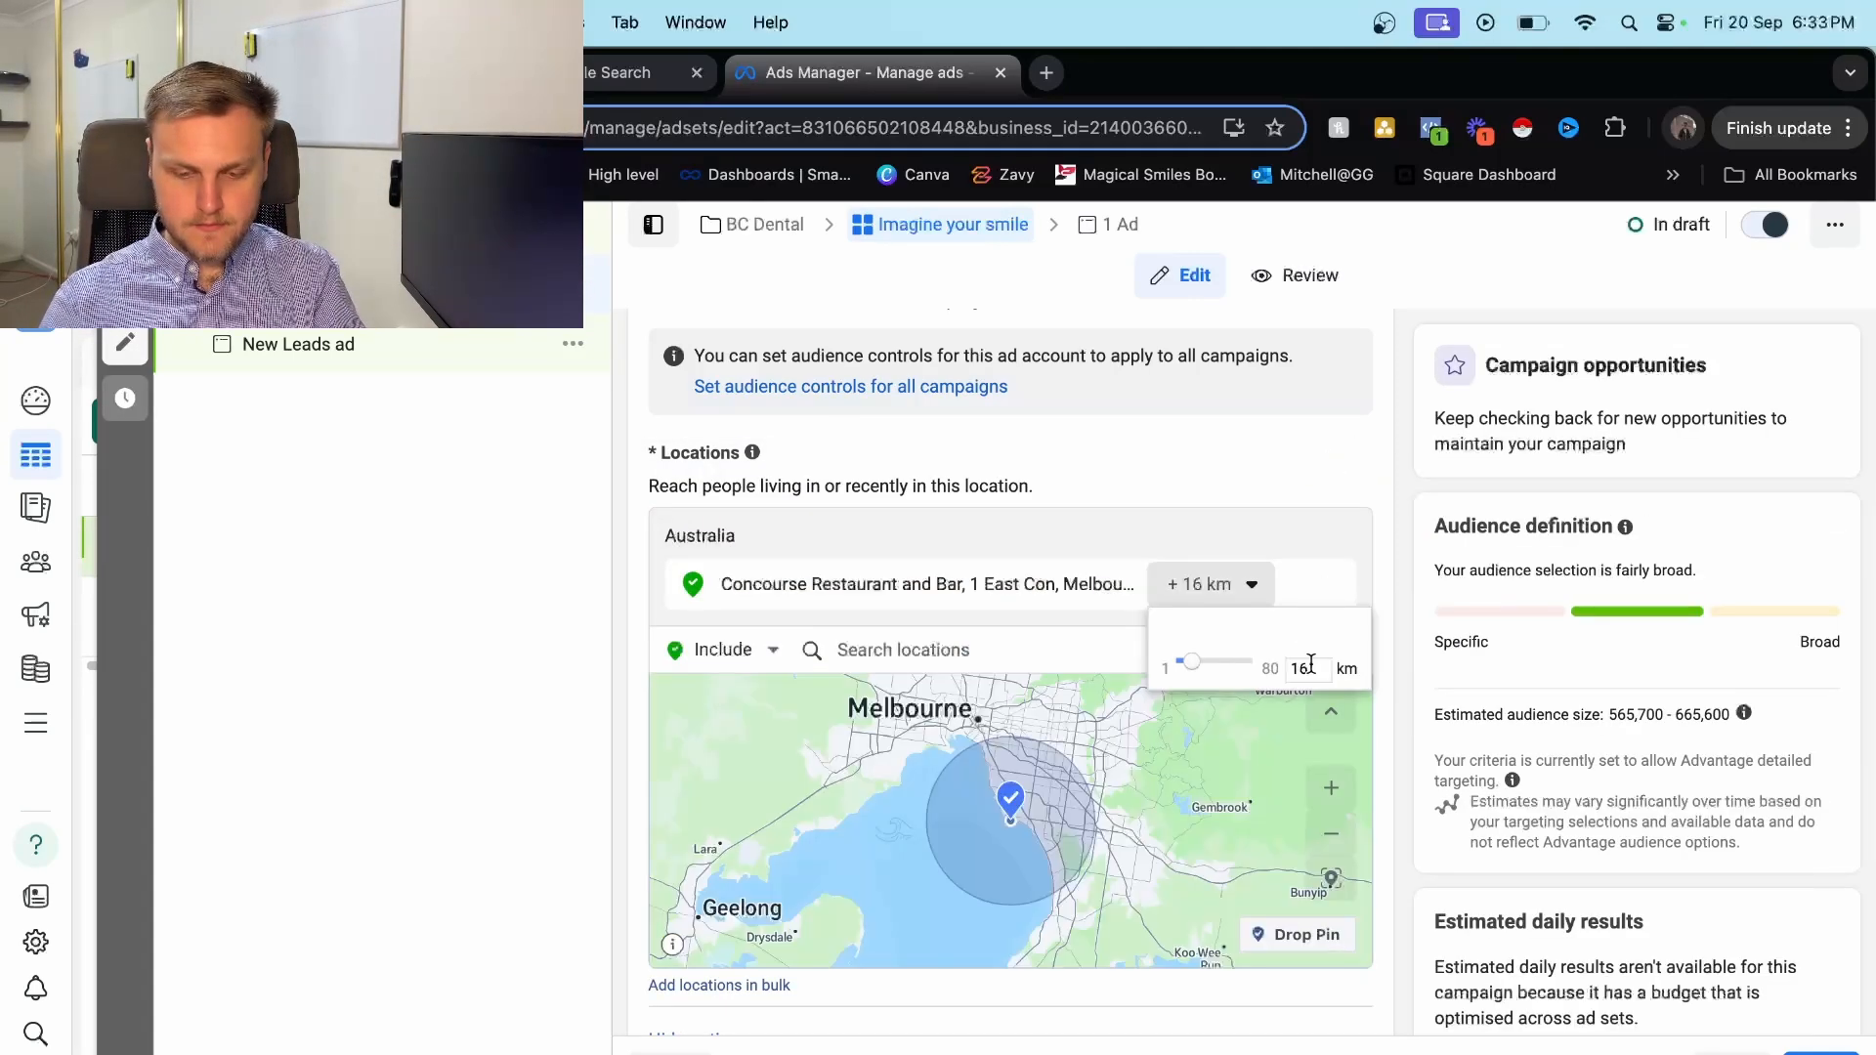
pyautogui.write('10')
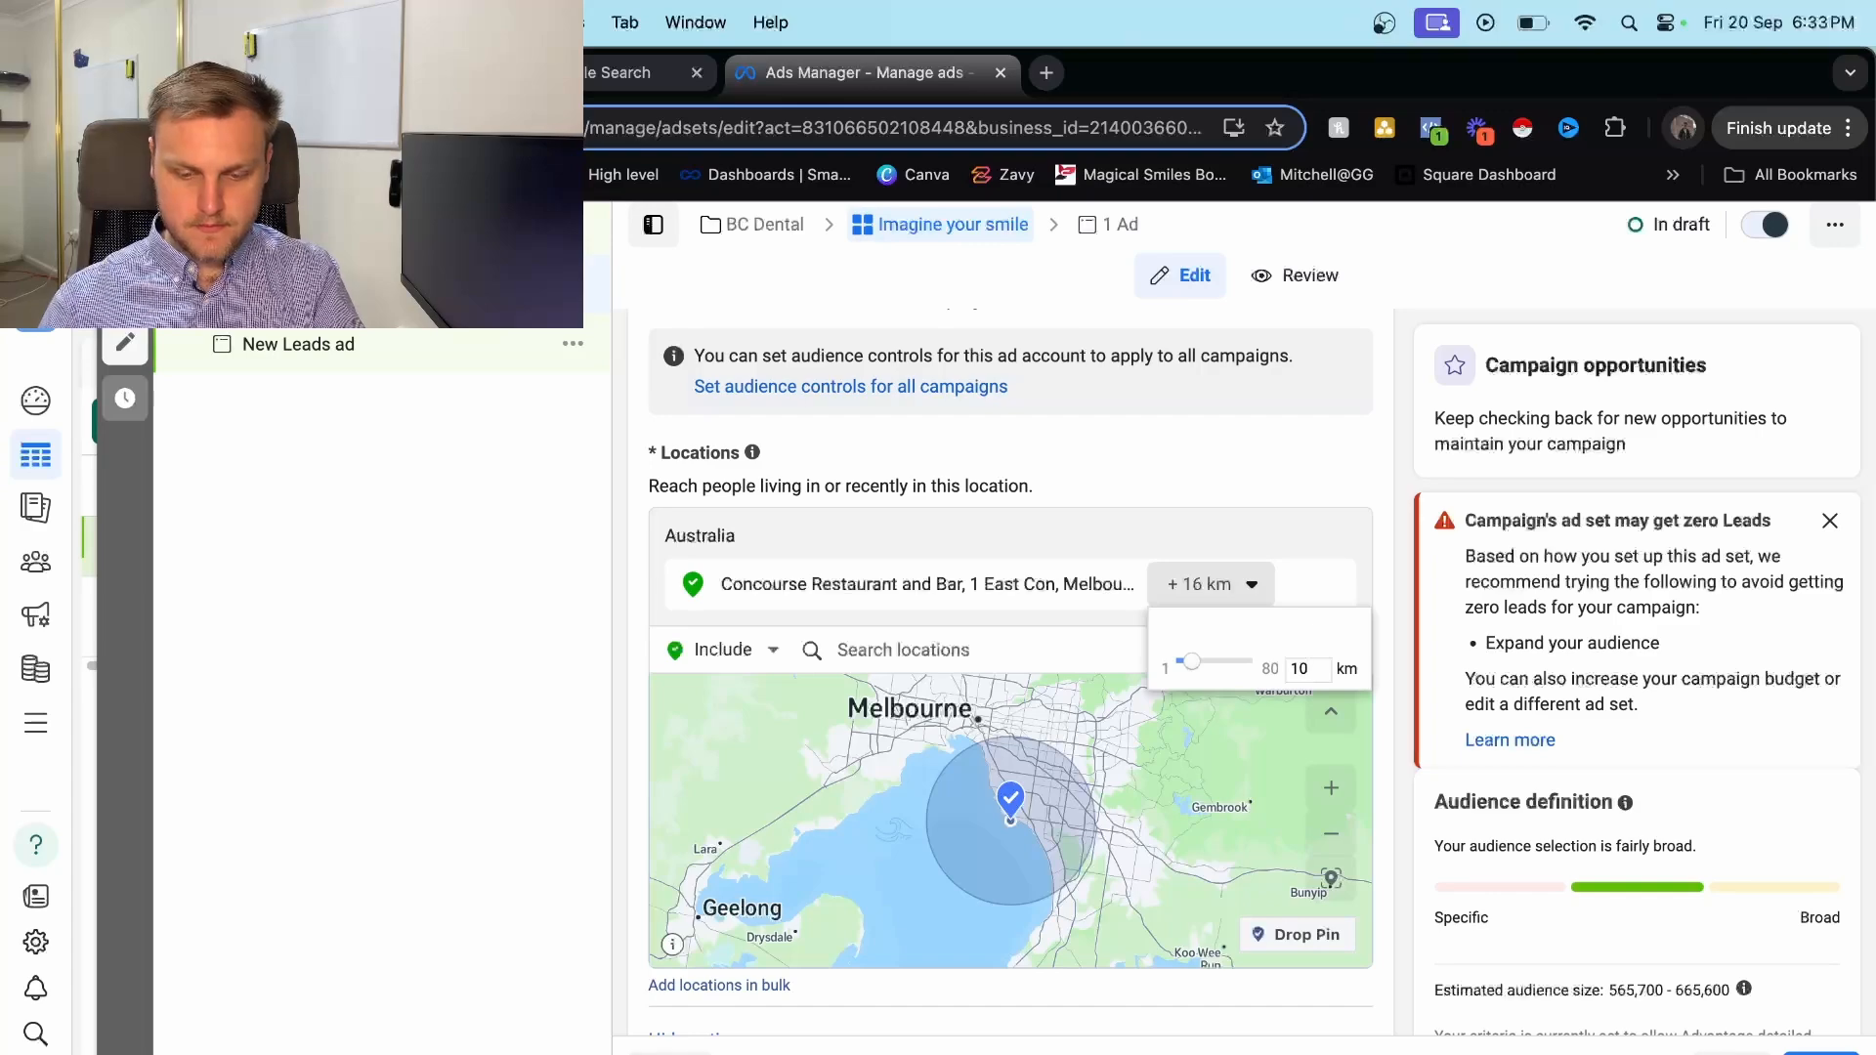
pyautogui.click(1385, 815)
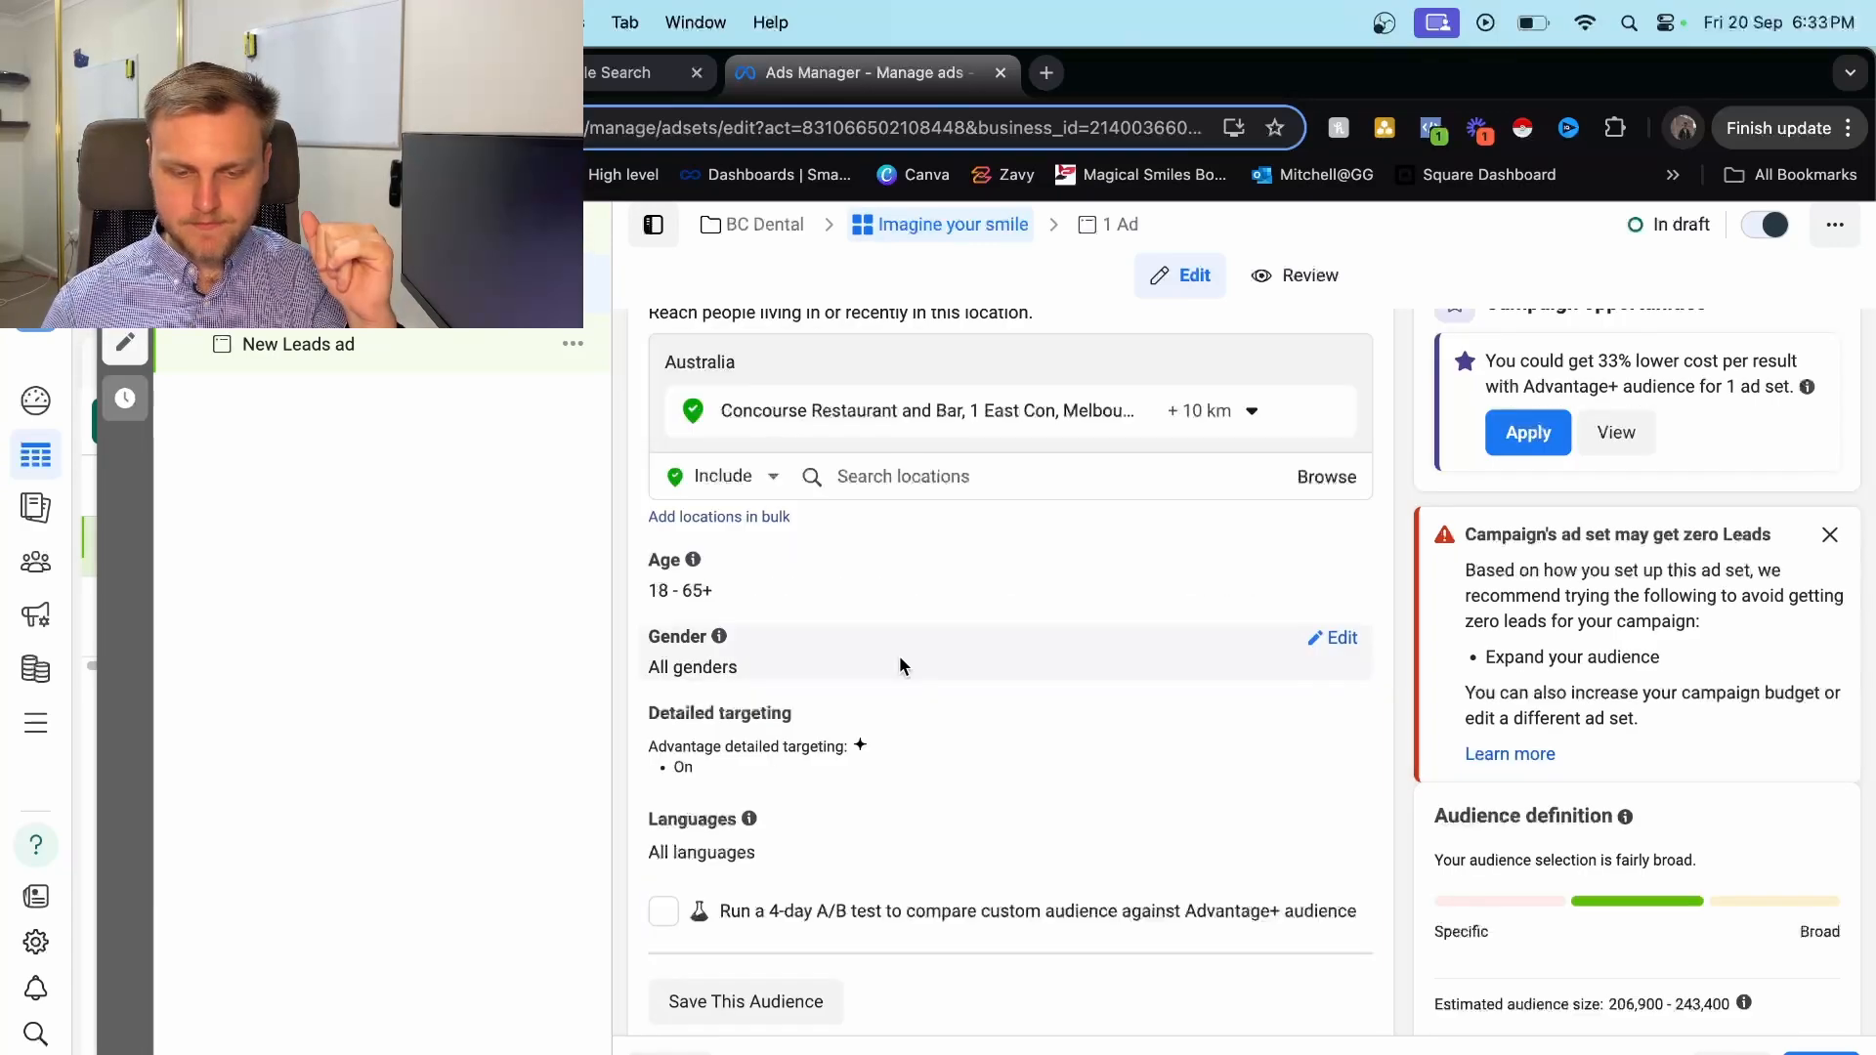
# Open the ad inside the Imagine your smile ad set and rename it as 1.
pyautogui.scroll(13, 900, 657)
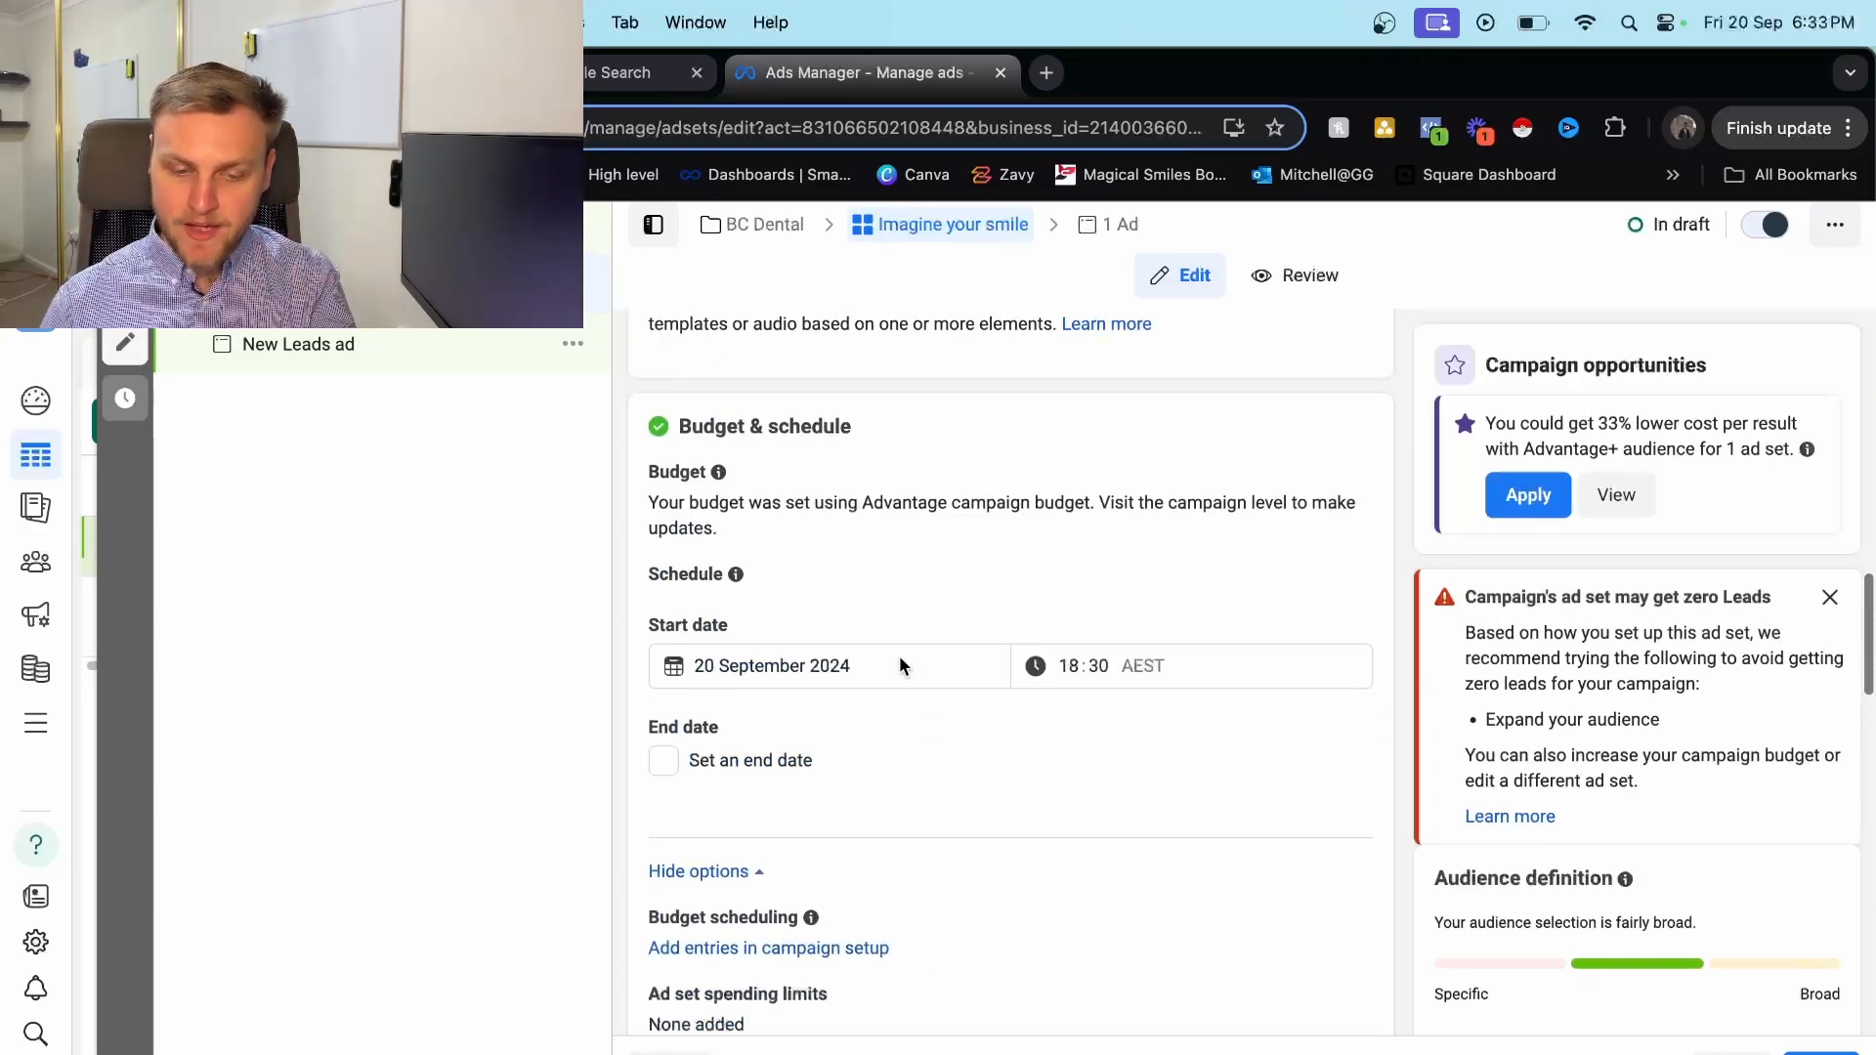
pyautogui.scroll(12, 900, 659)
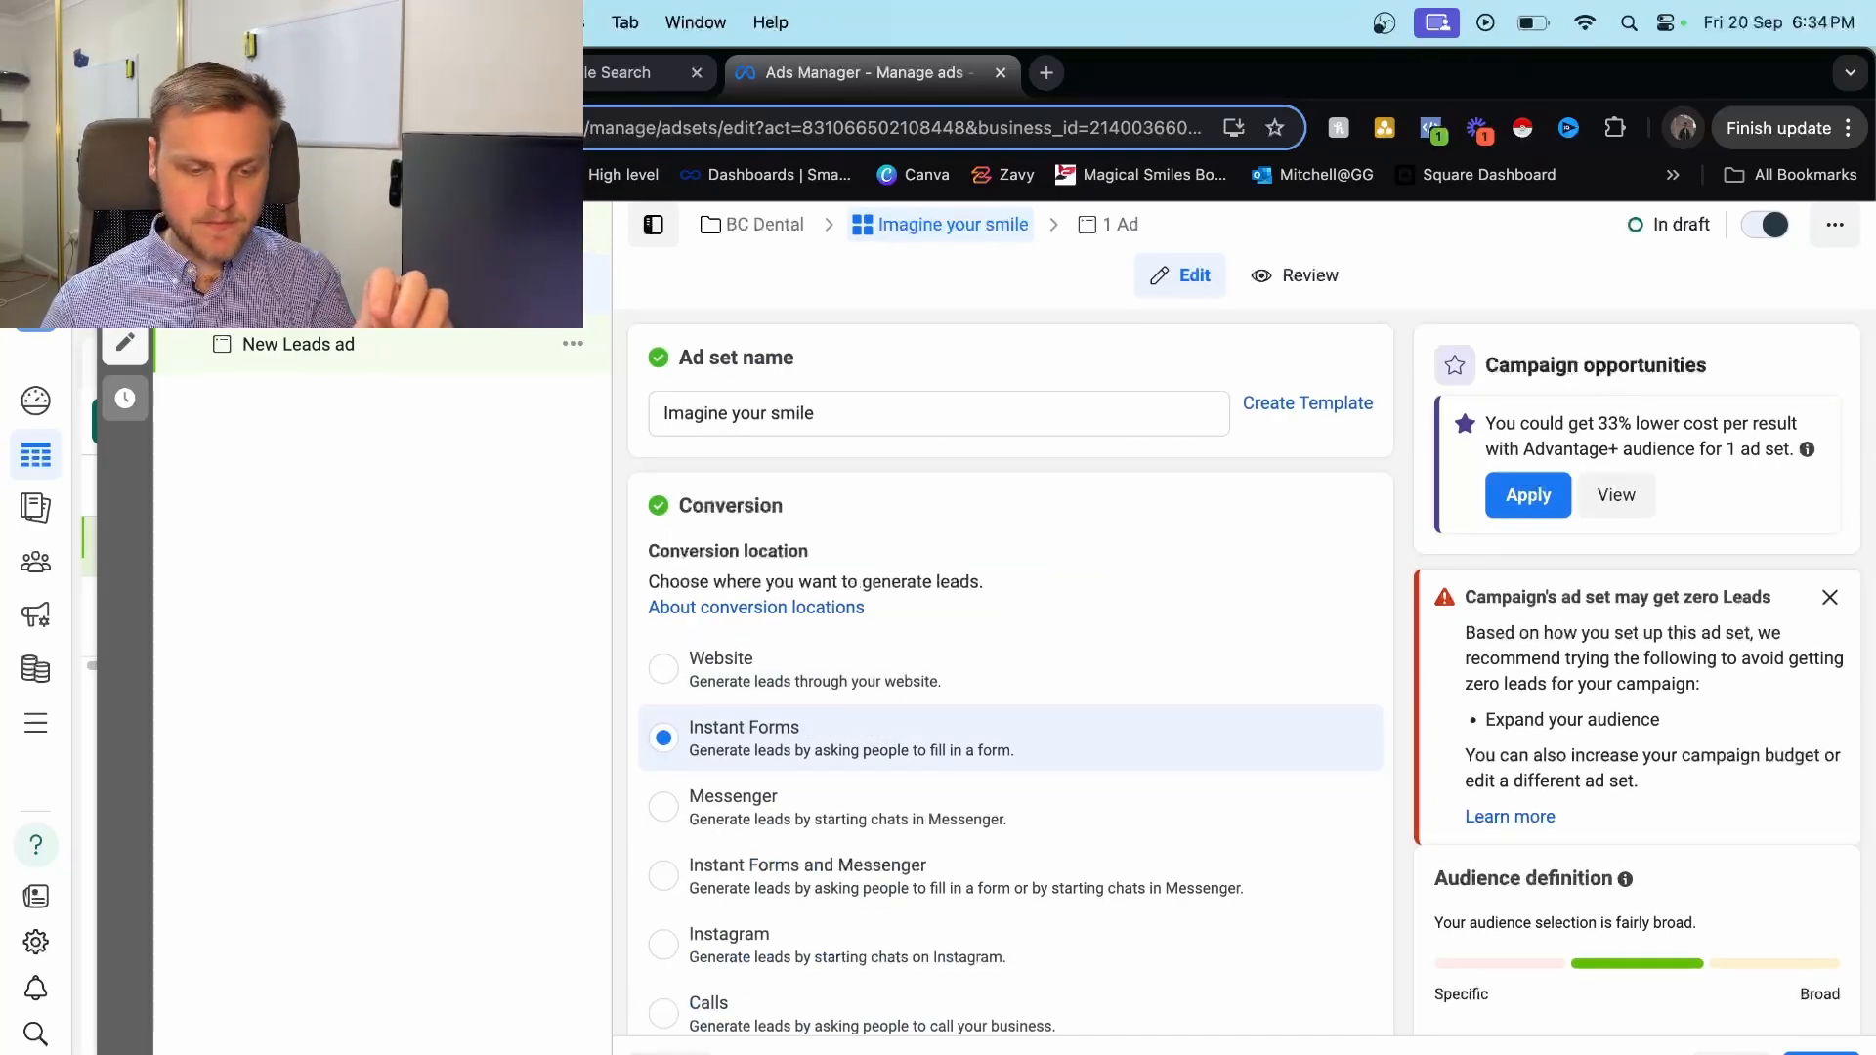
pyautogui.click(414, 360)
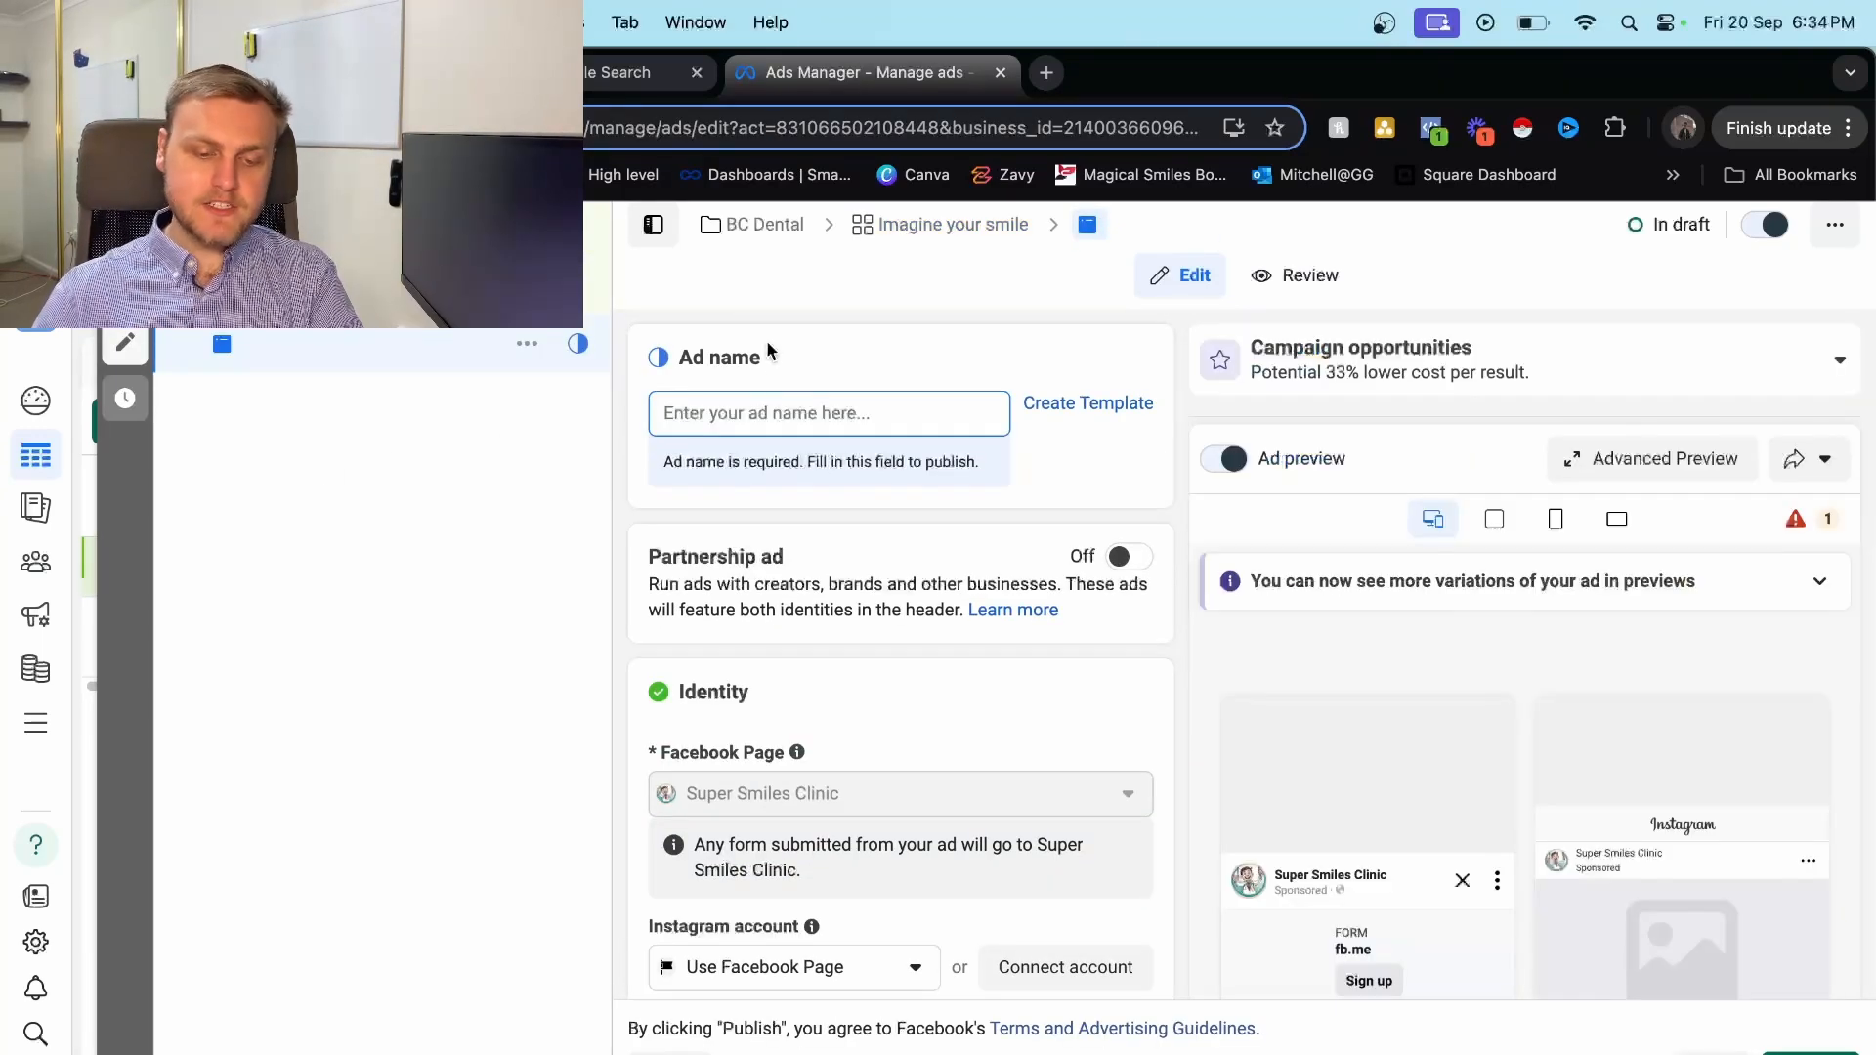
pyautogui.write('1')
pyautogui.click(838, 368)
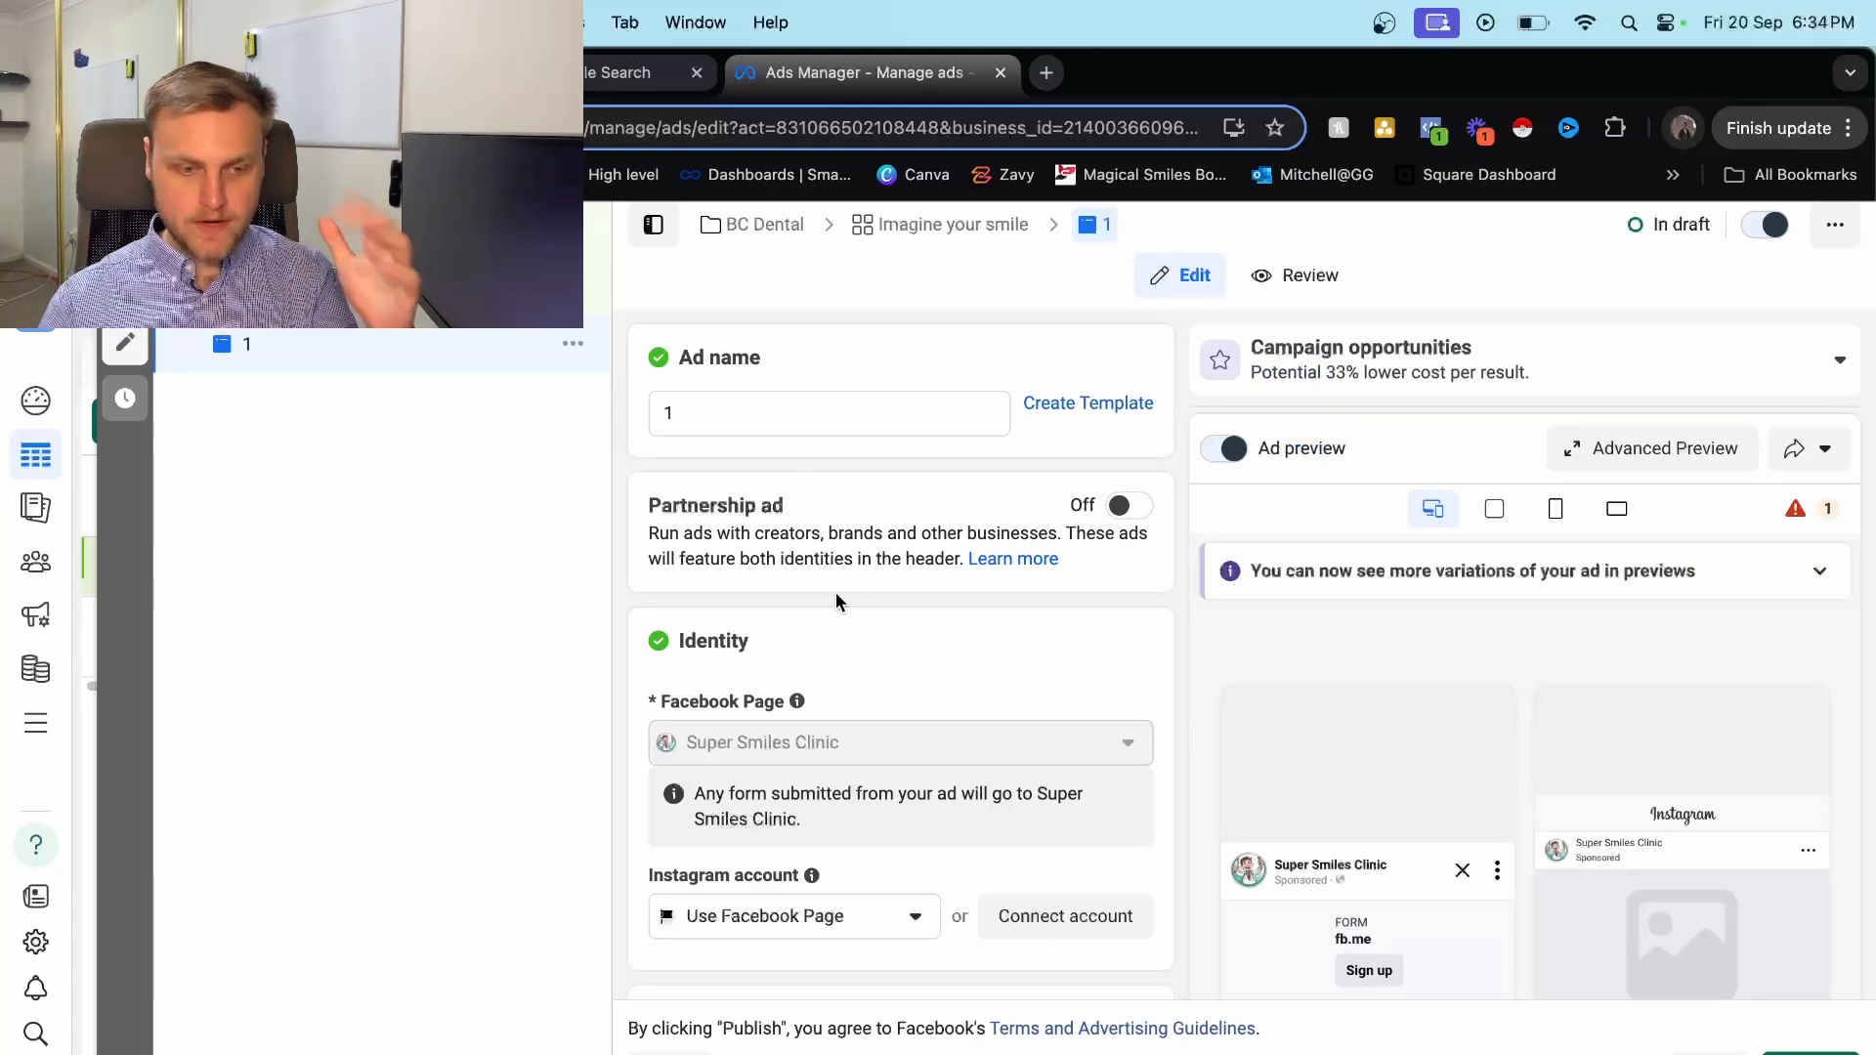
# Enter the ad's primary text, starting with "Unbeatable Invisalign Offer!", offering a free consultation and ending with #SmileConfident.
pyautogui.scroll(-5, 835, 601)
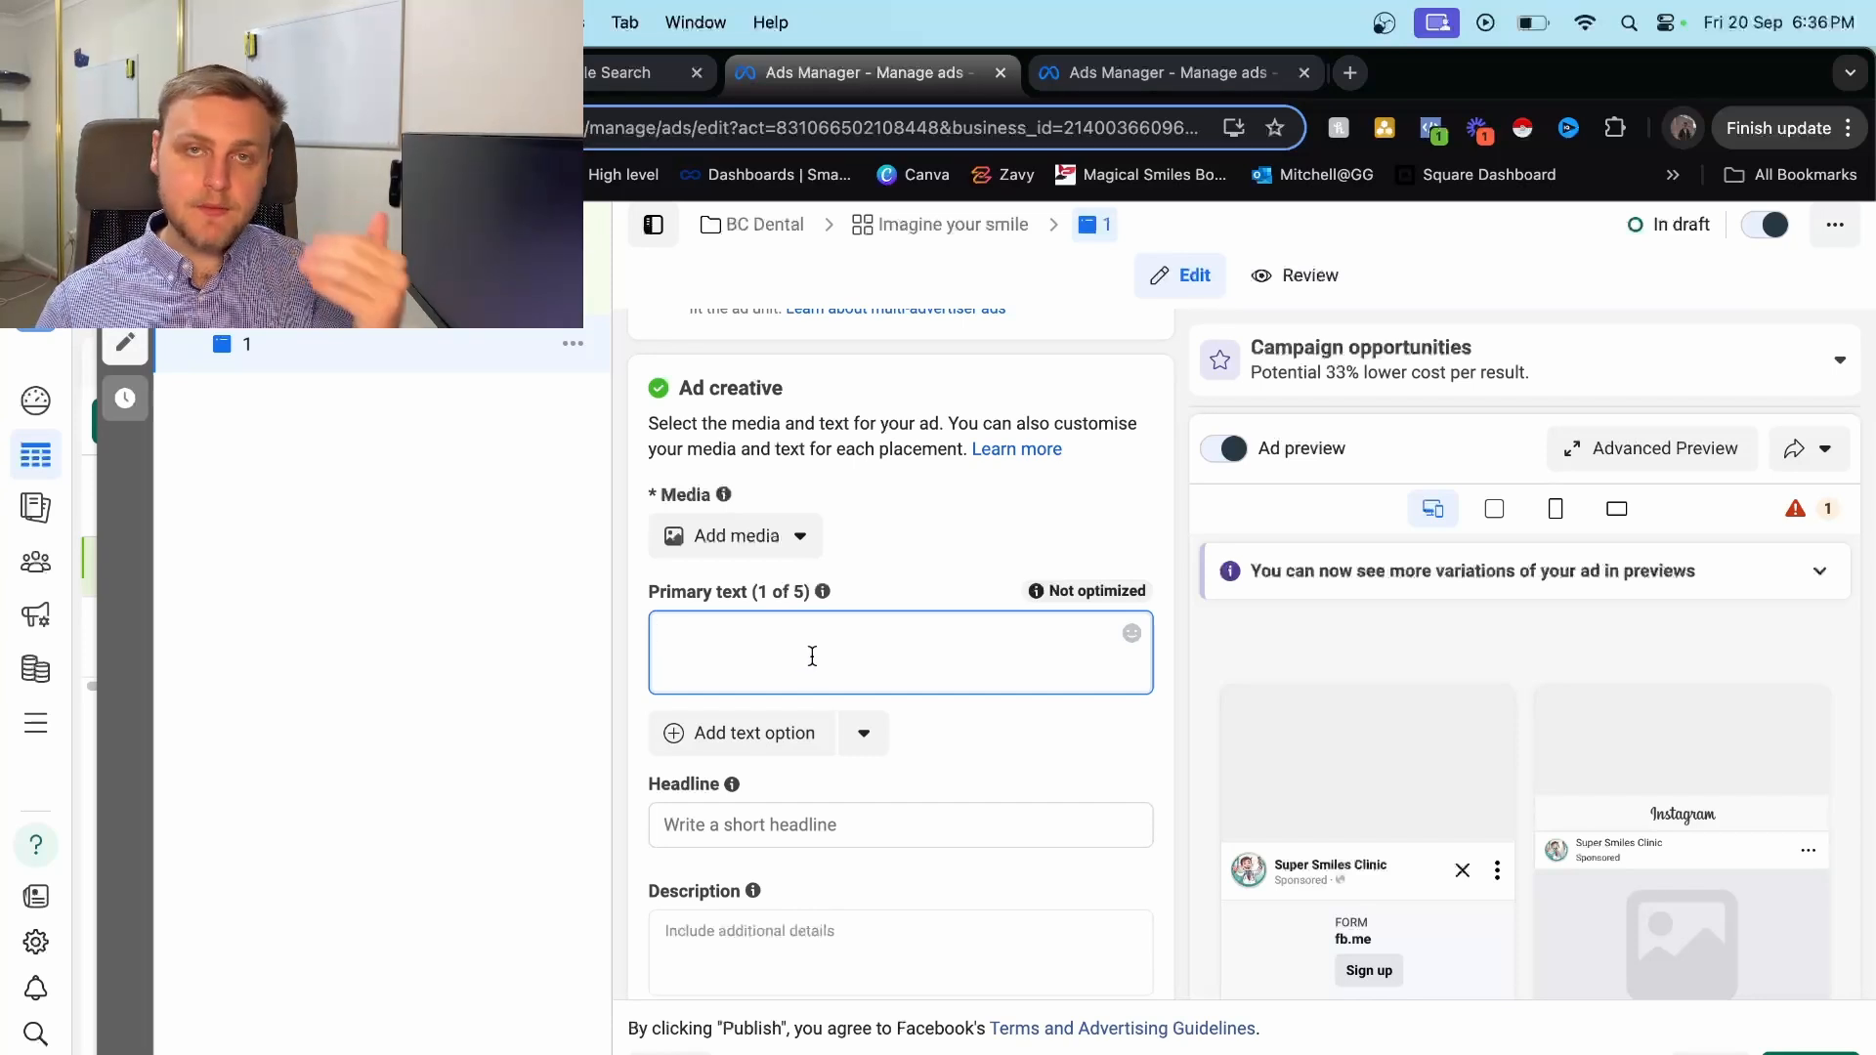
pyautogui.write("$ Unbeatable Invisalign Offer! $ Transform Your Smile! you can start with just a free consultation. No Hidden Costs! Don't Miss Out on this Exclusive Deal. Book Now and Save Big! 😄🦷 #SmileConfident")
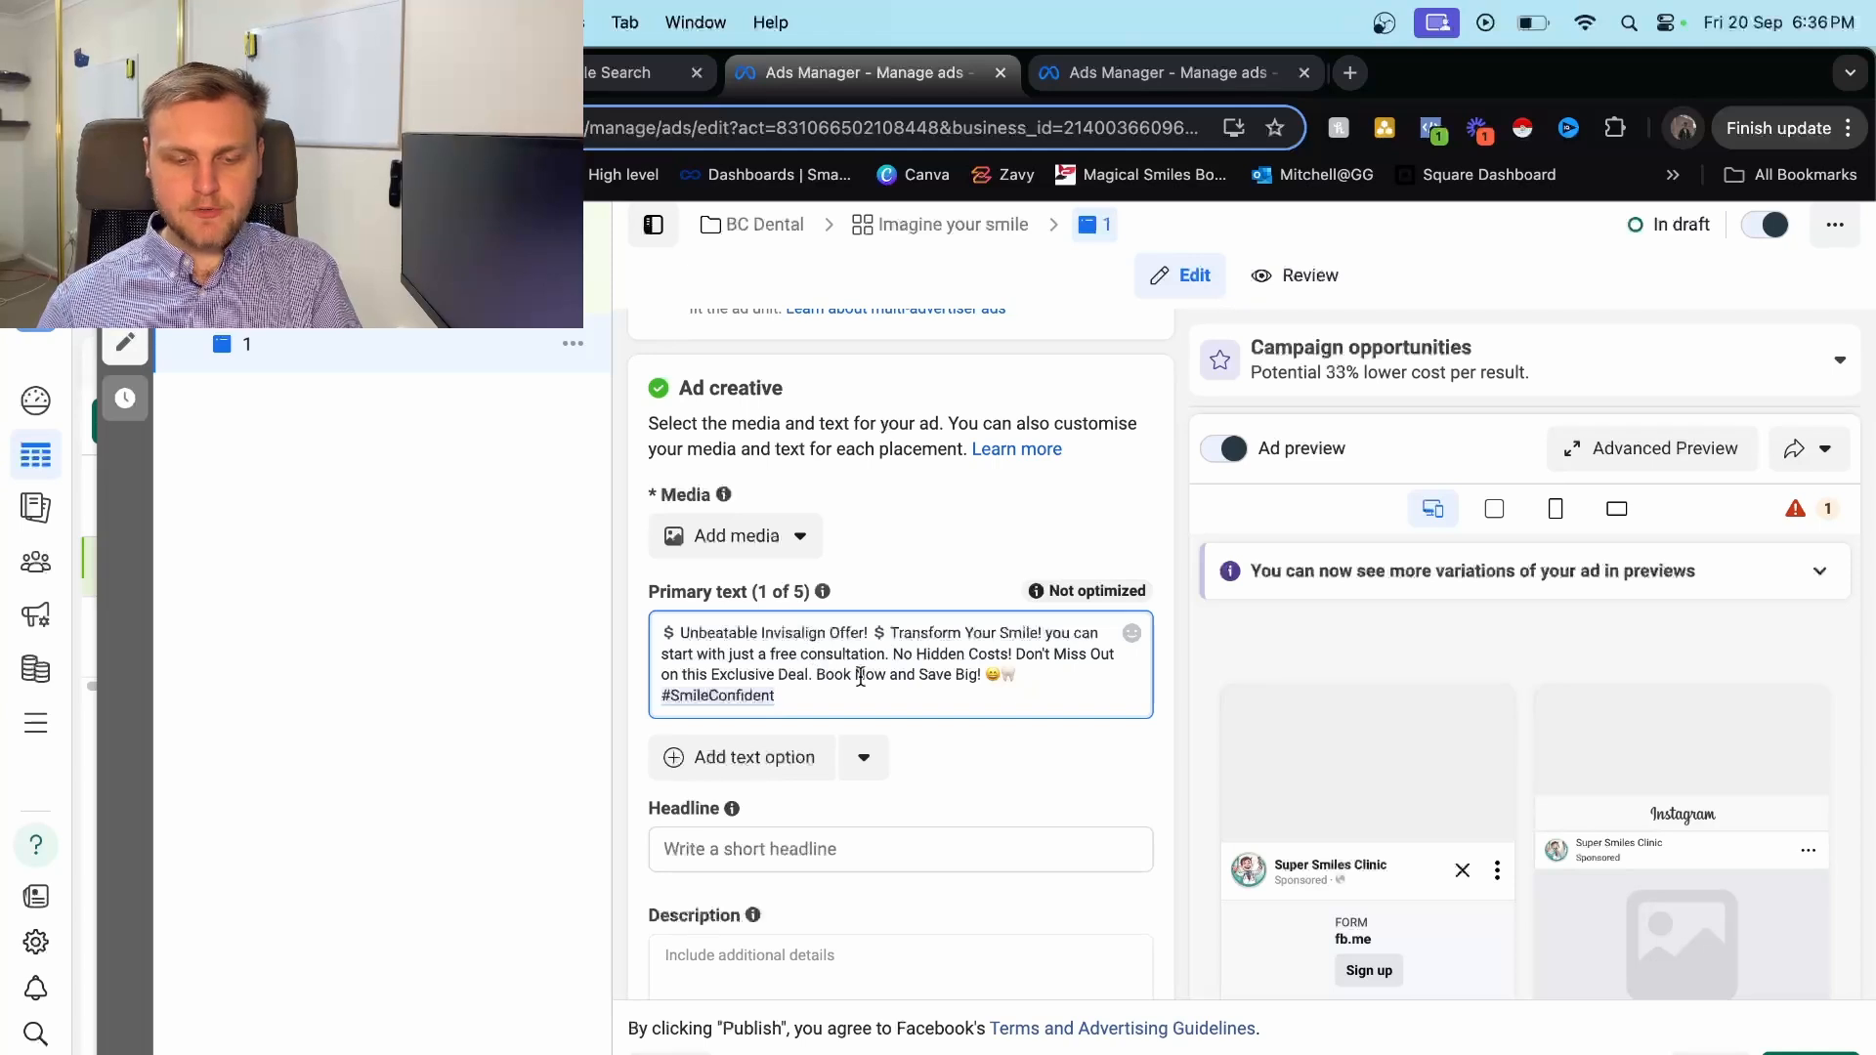
pyautogui.scroll(-2, 860, 676)
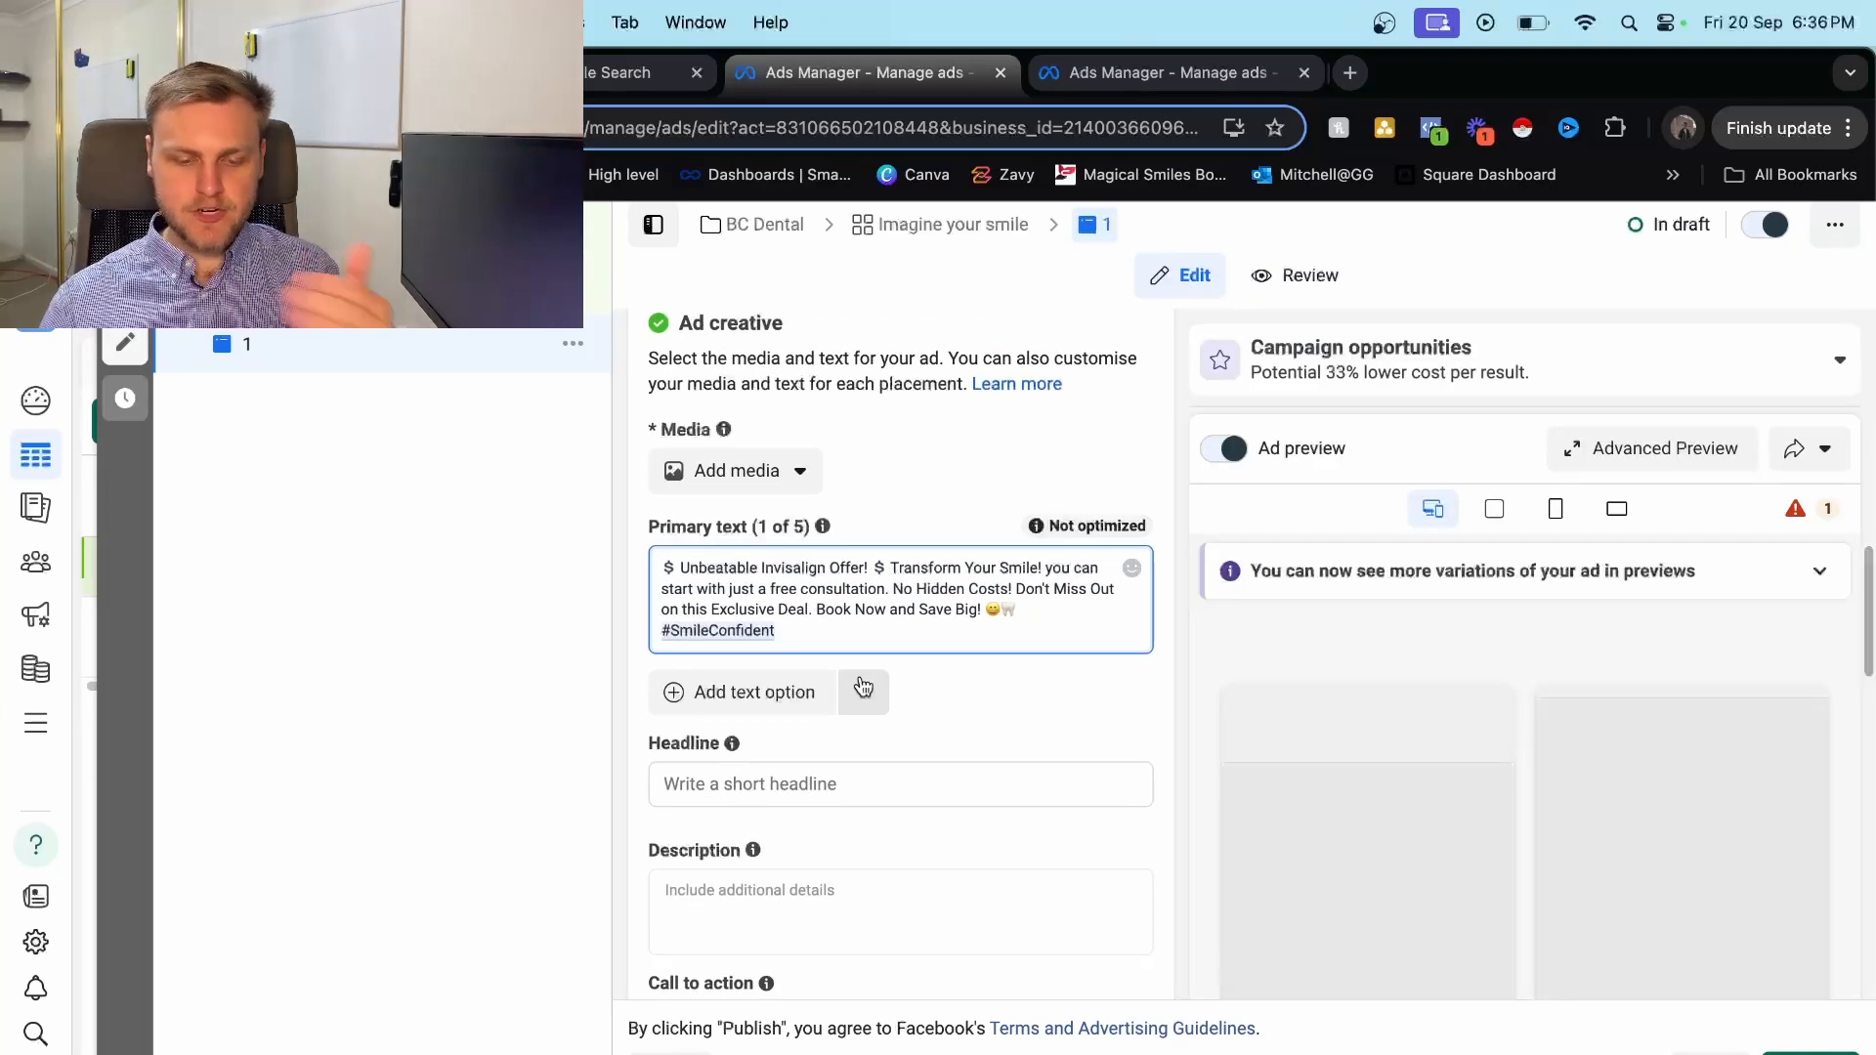
# Set the ad's headline to "Click here to get your free scan" followed by a right-pointing hand emoji.
pyautogui.scroll(-2, 863, 687)
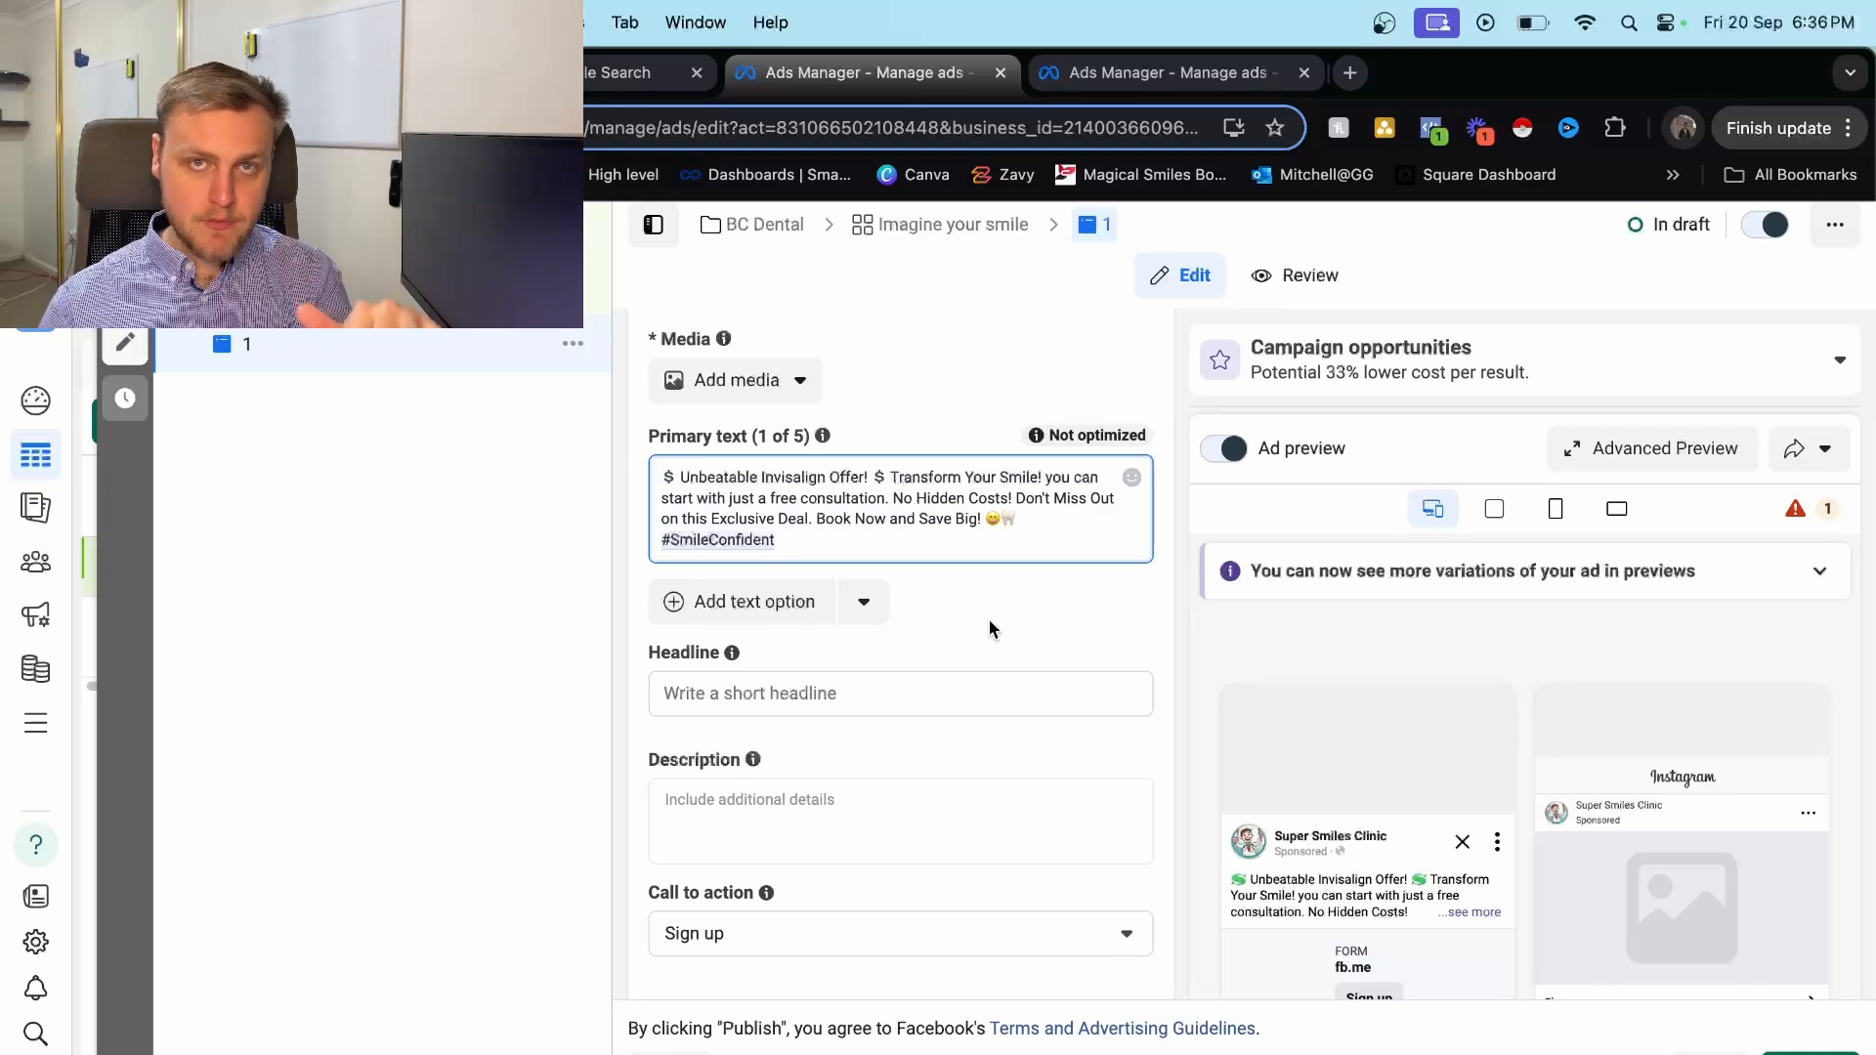
pyautogui.click(959, 705)
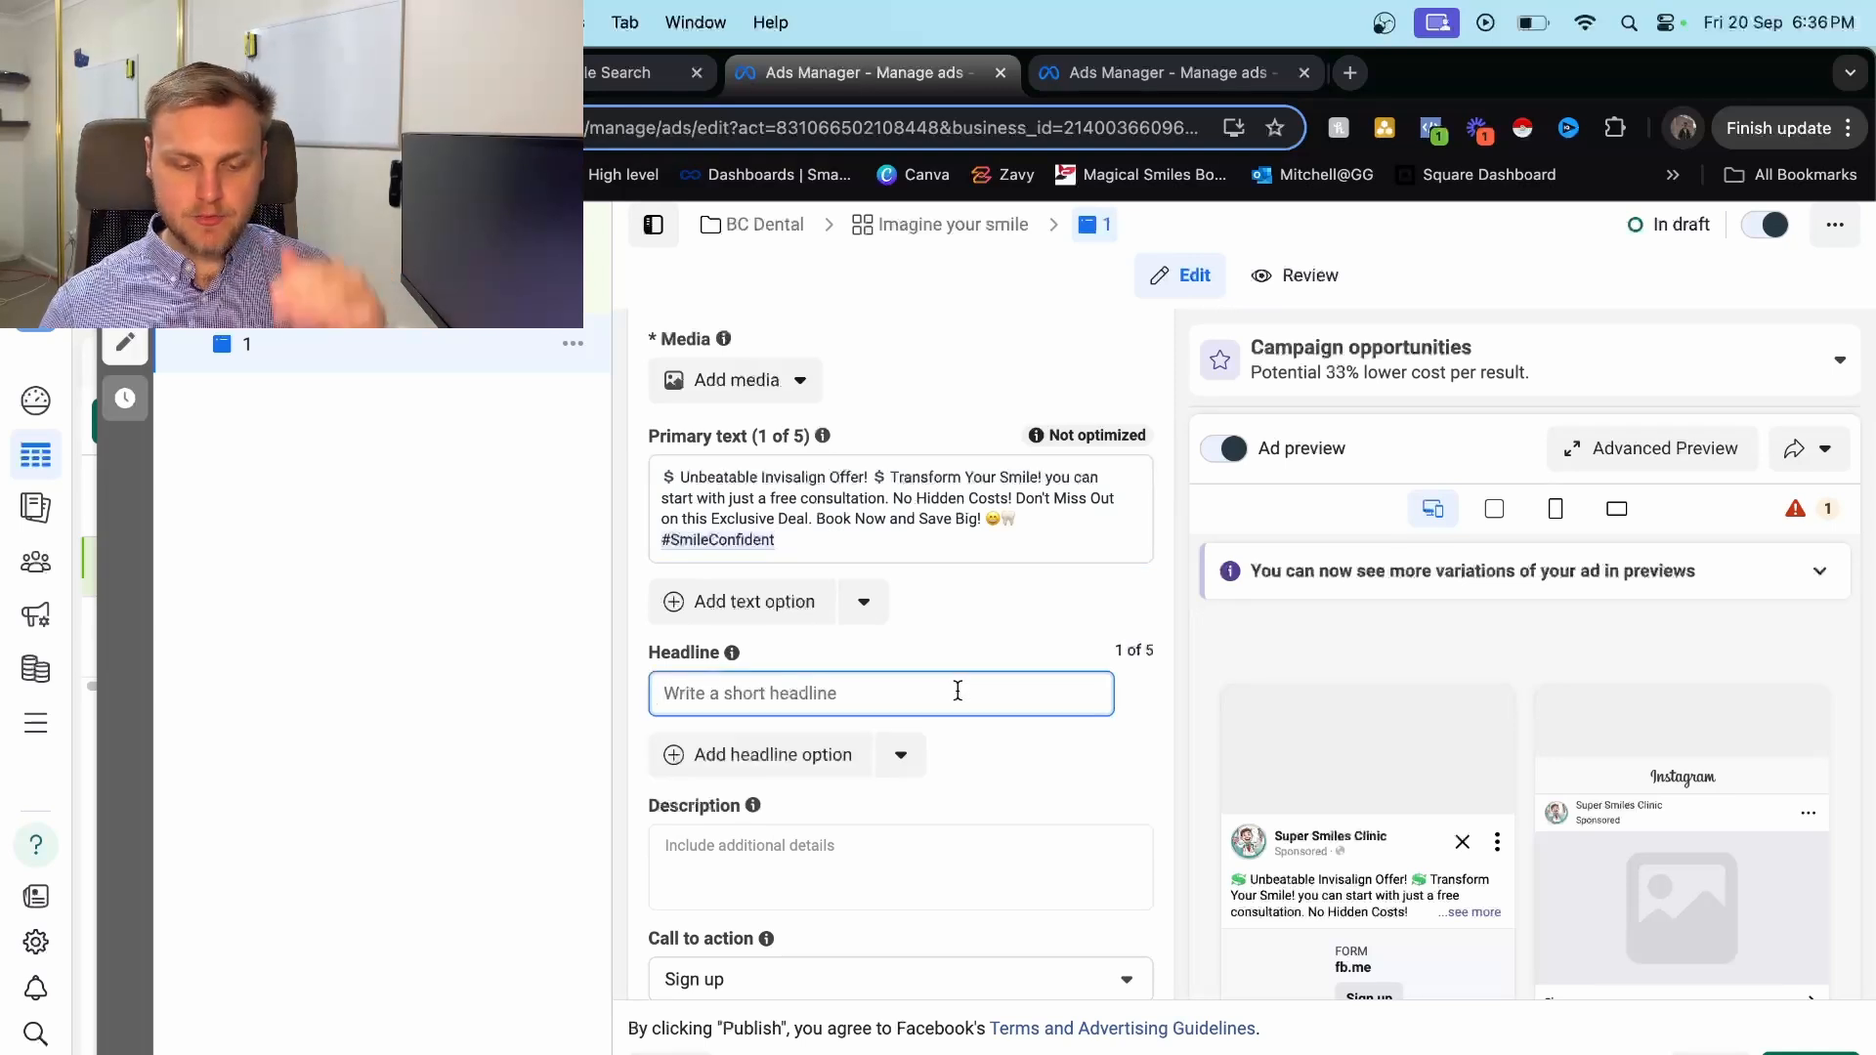
pyautogui.write('Click here to get y')
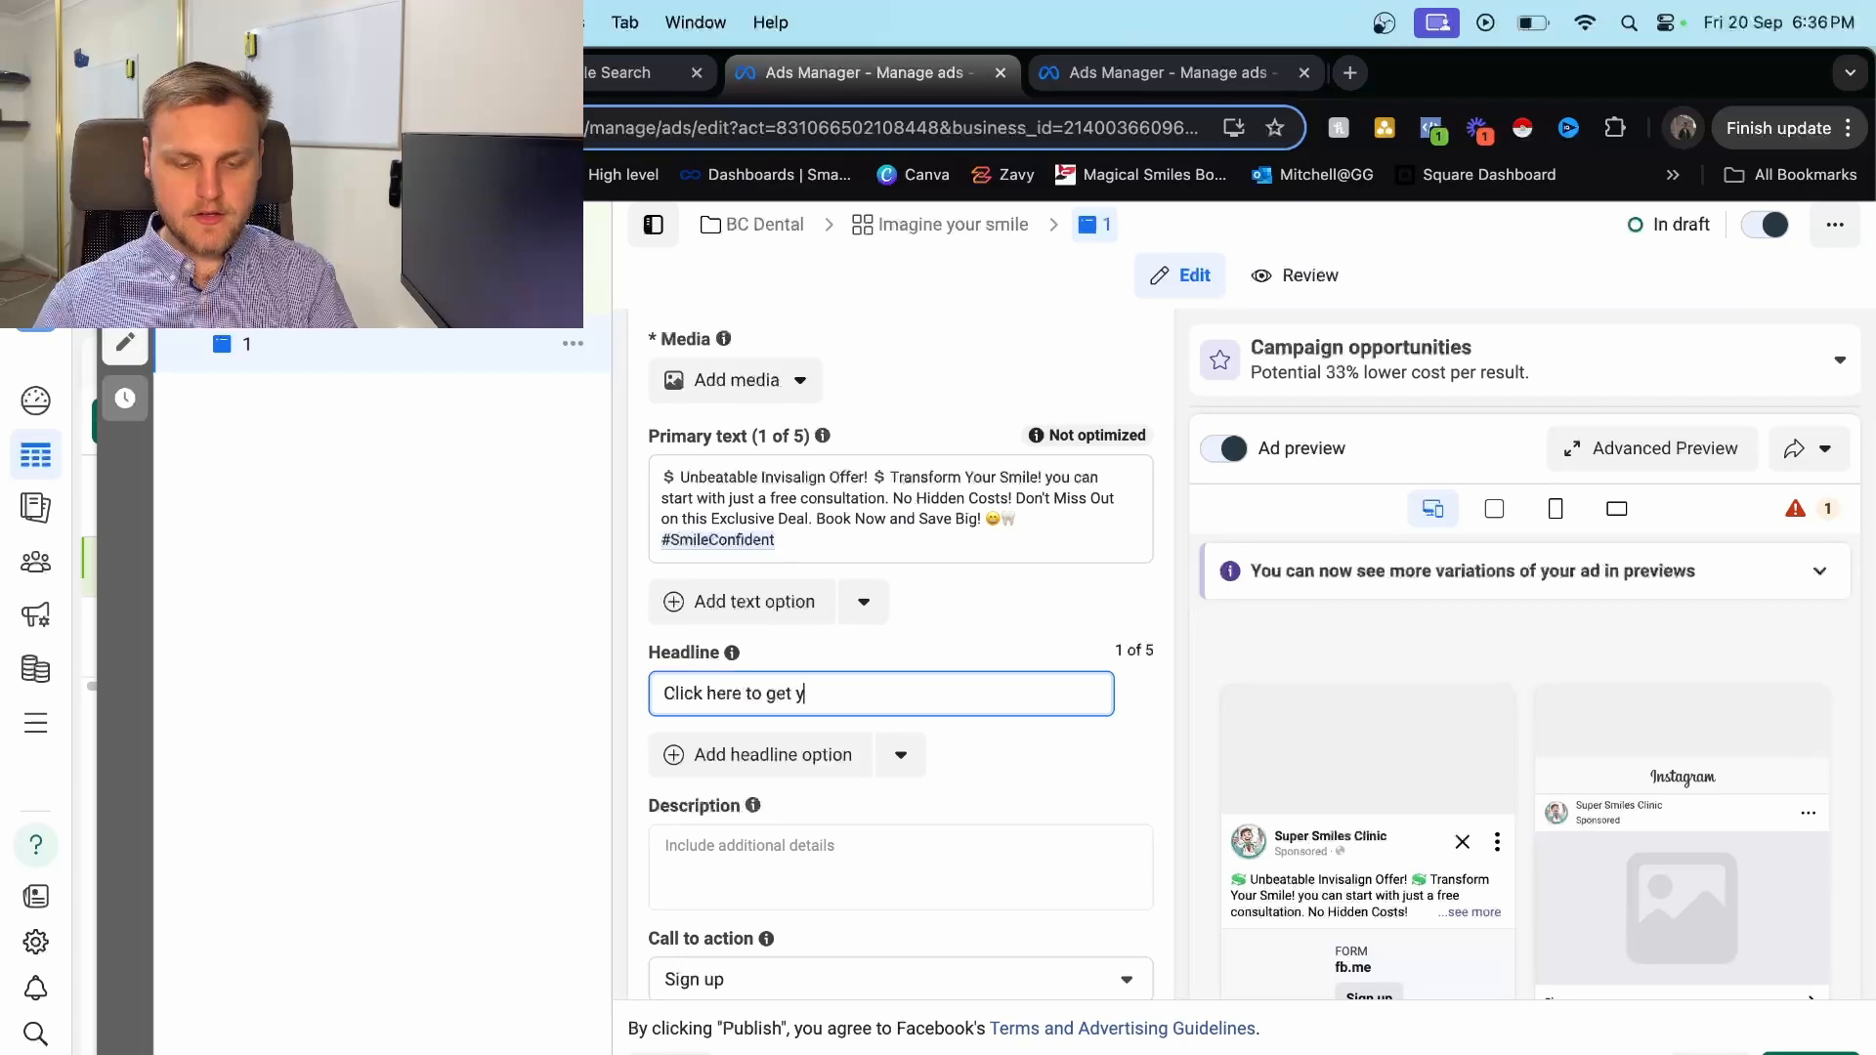
pyautogui.write('our free scan')
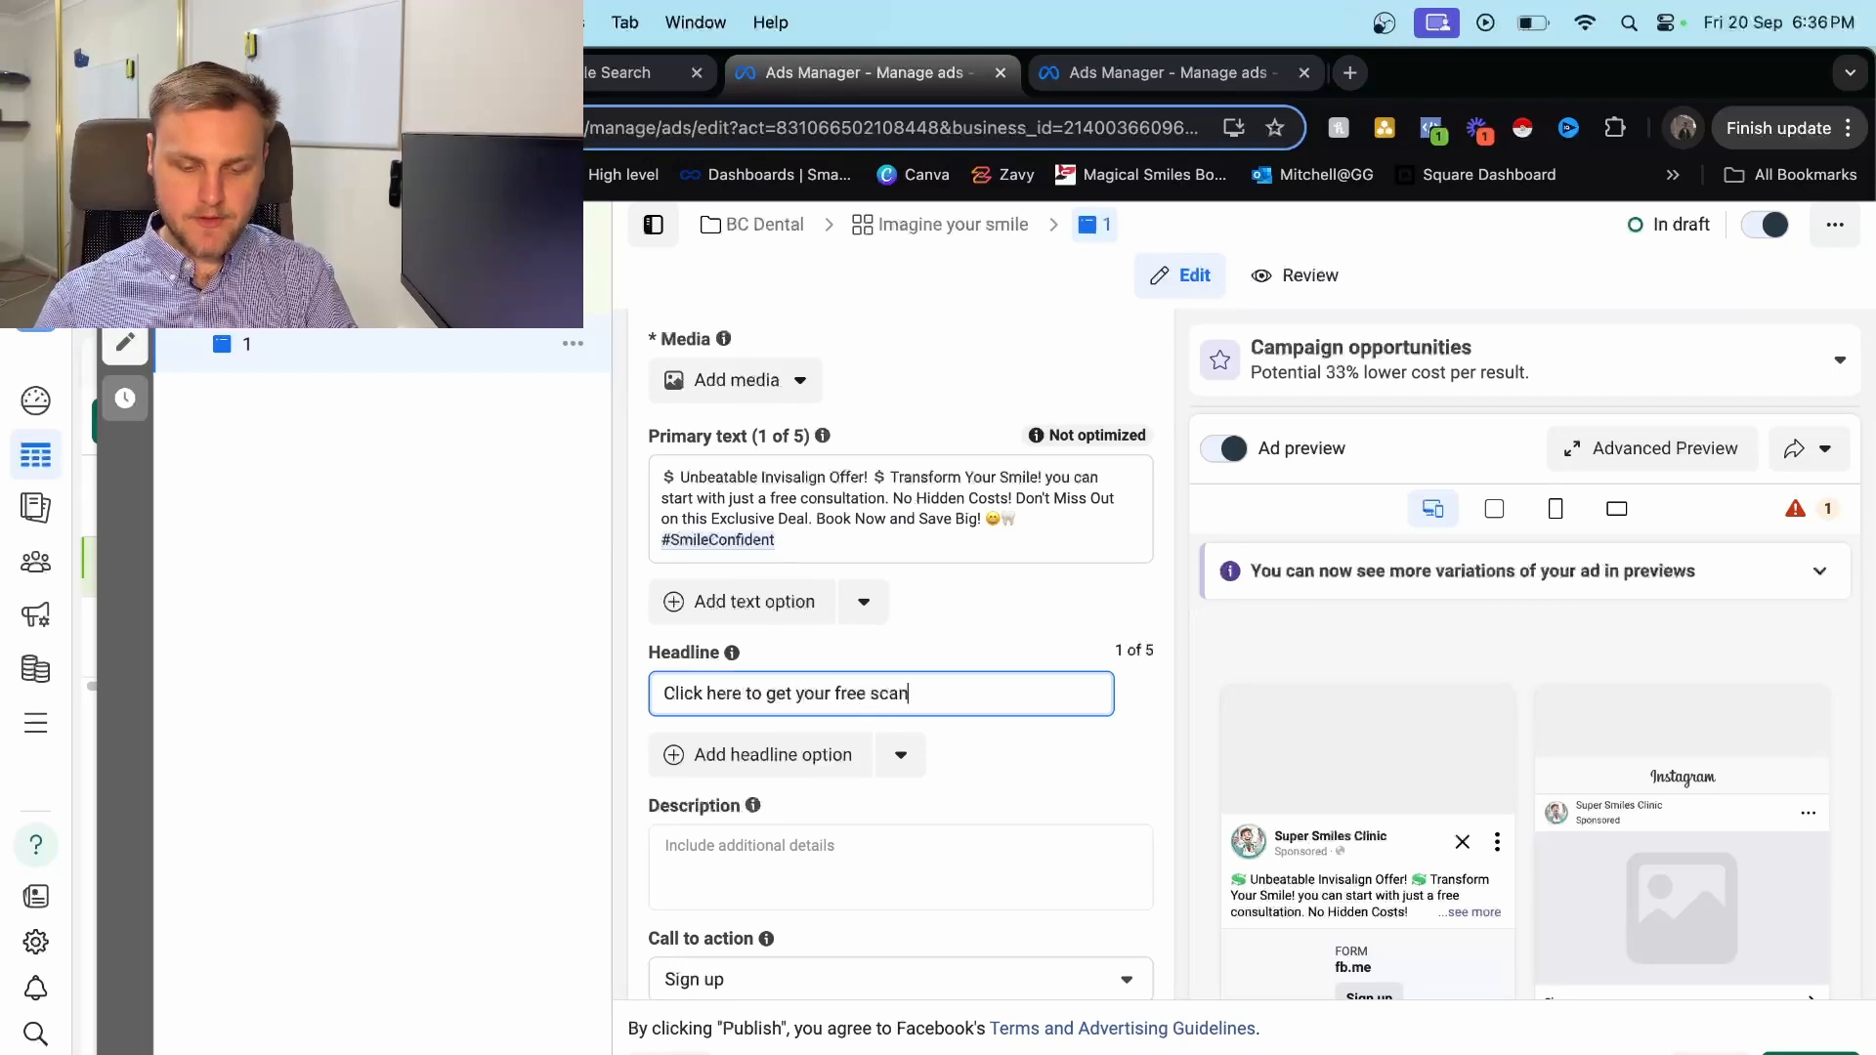
pyautogui.press('ctrl+super+space')
pyautogui.click(743, 315)
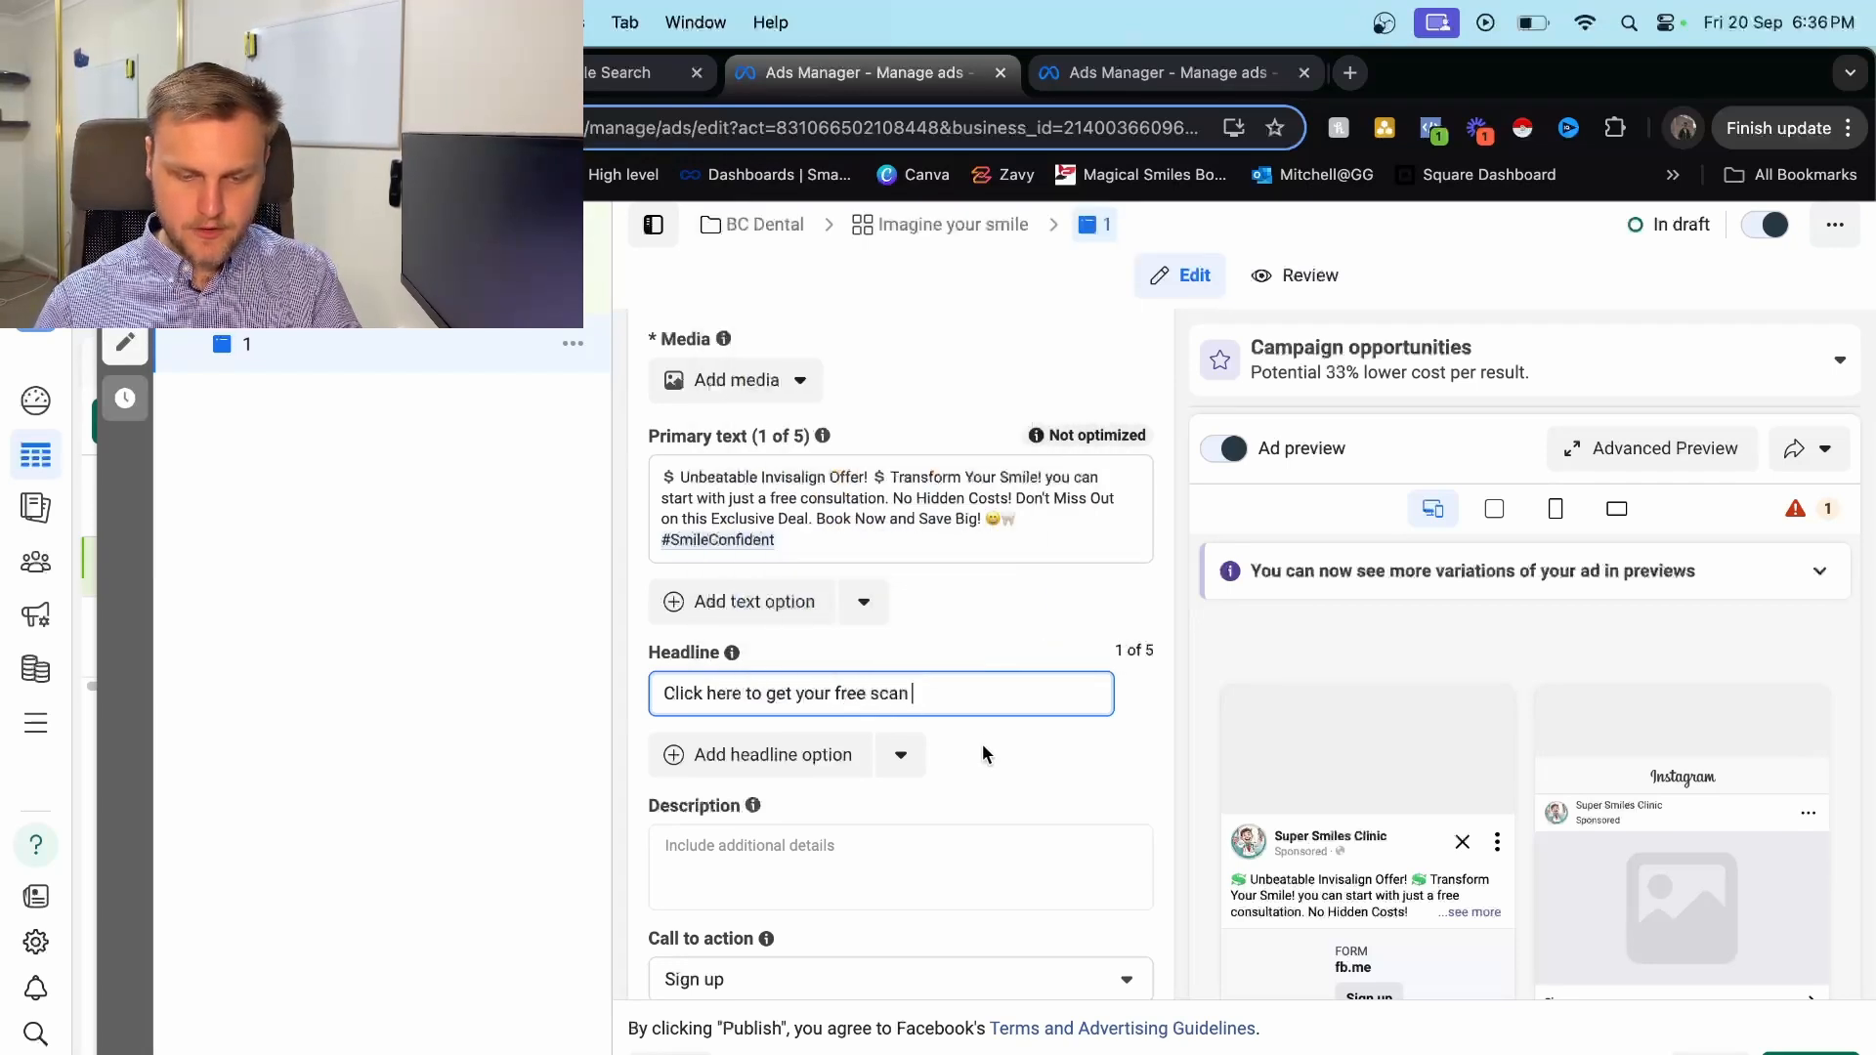
# Set the ad's call to action to Learn more.
pyautogui.scroll(-2, 988, 756)
pyautogui.click(988, 798)
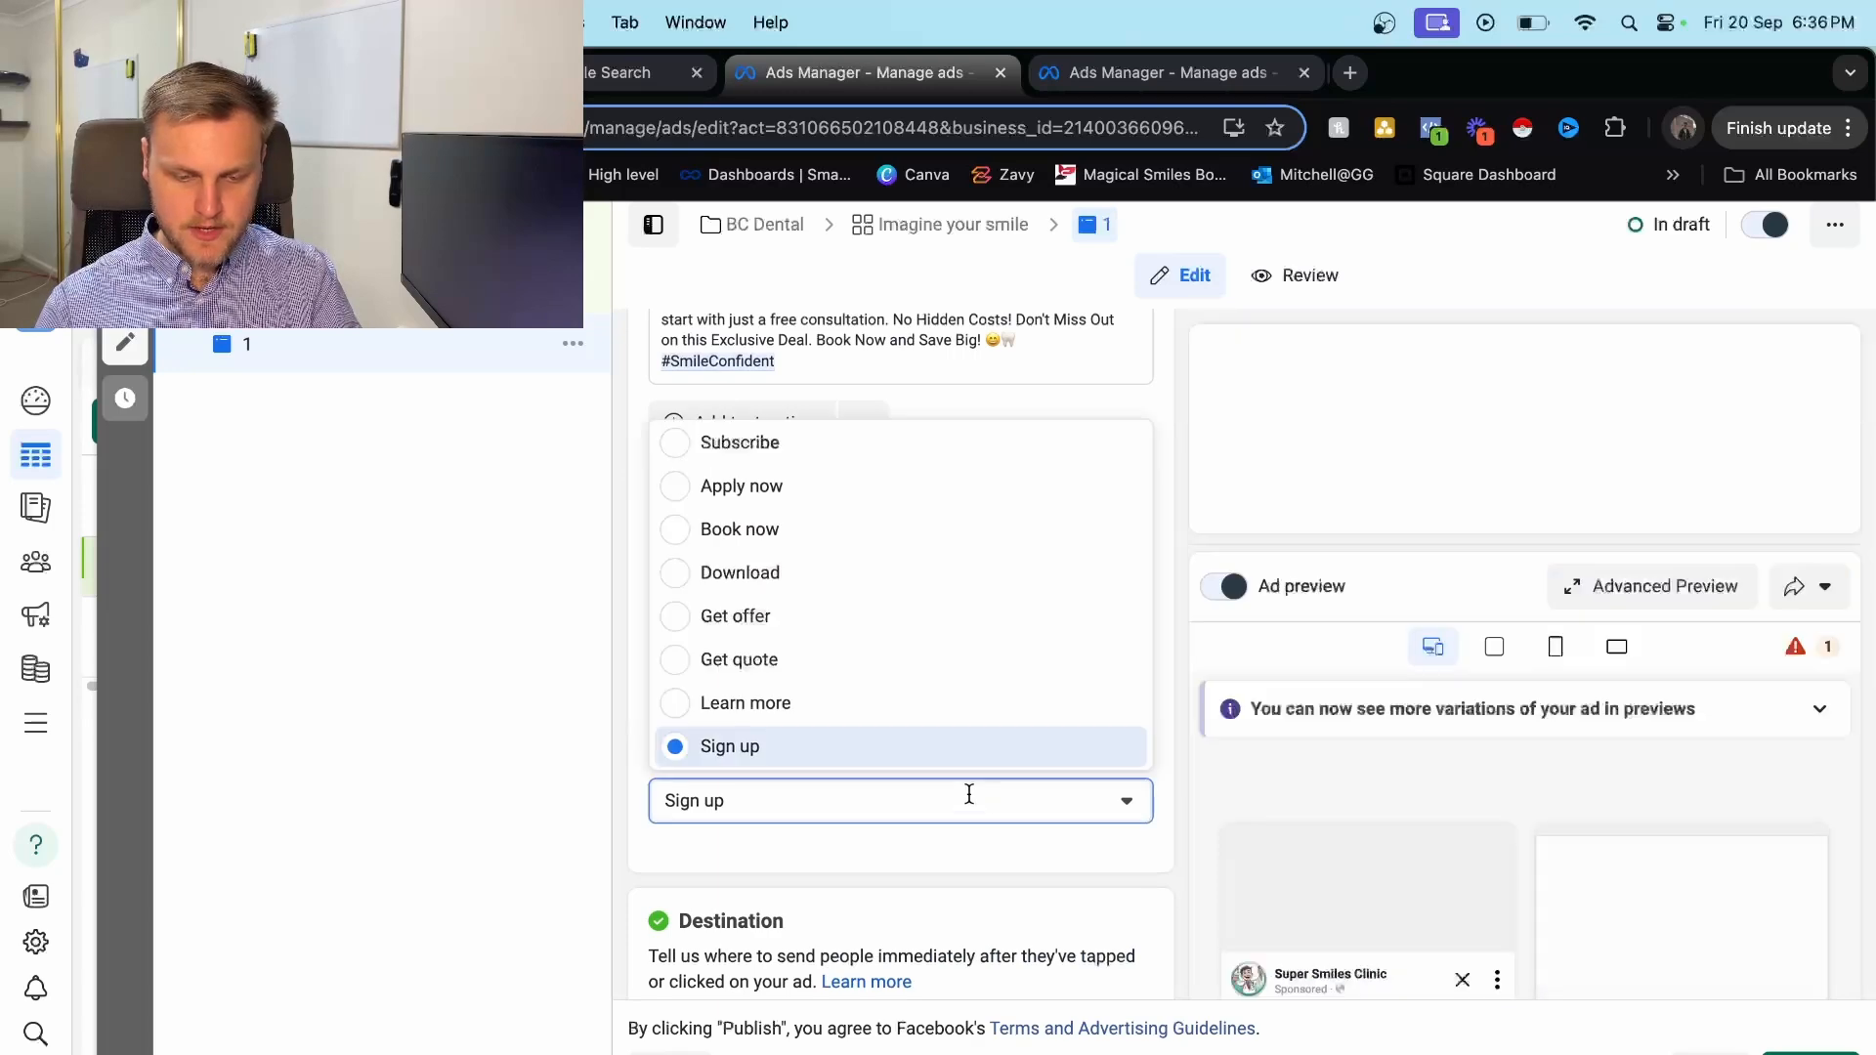
pyautogui.click(788, 706)
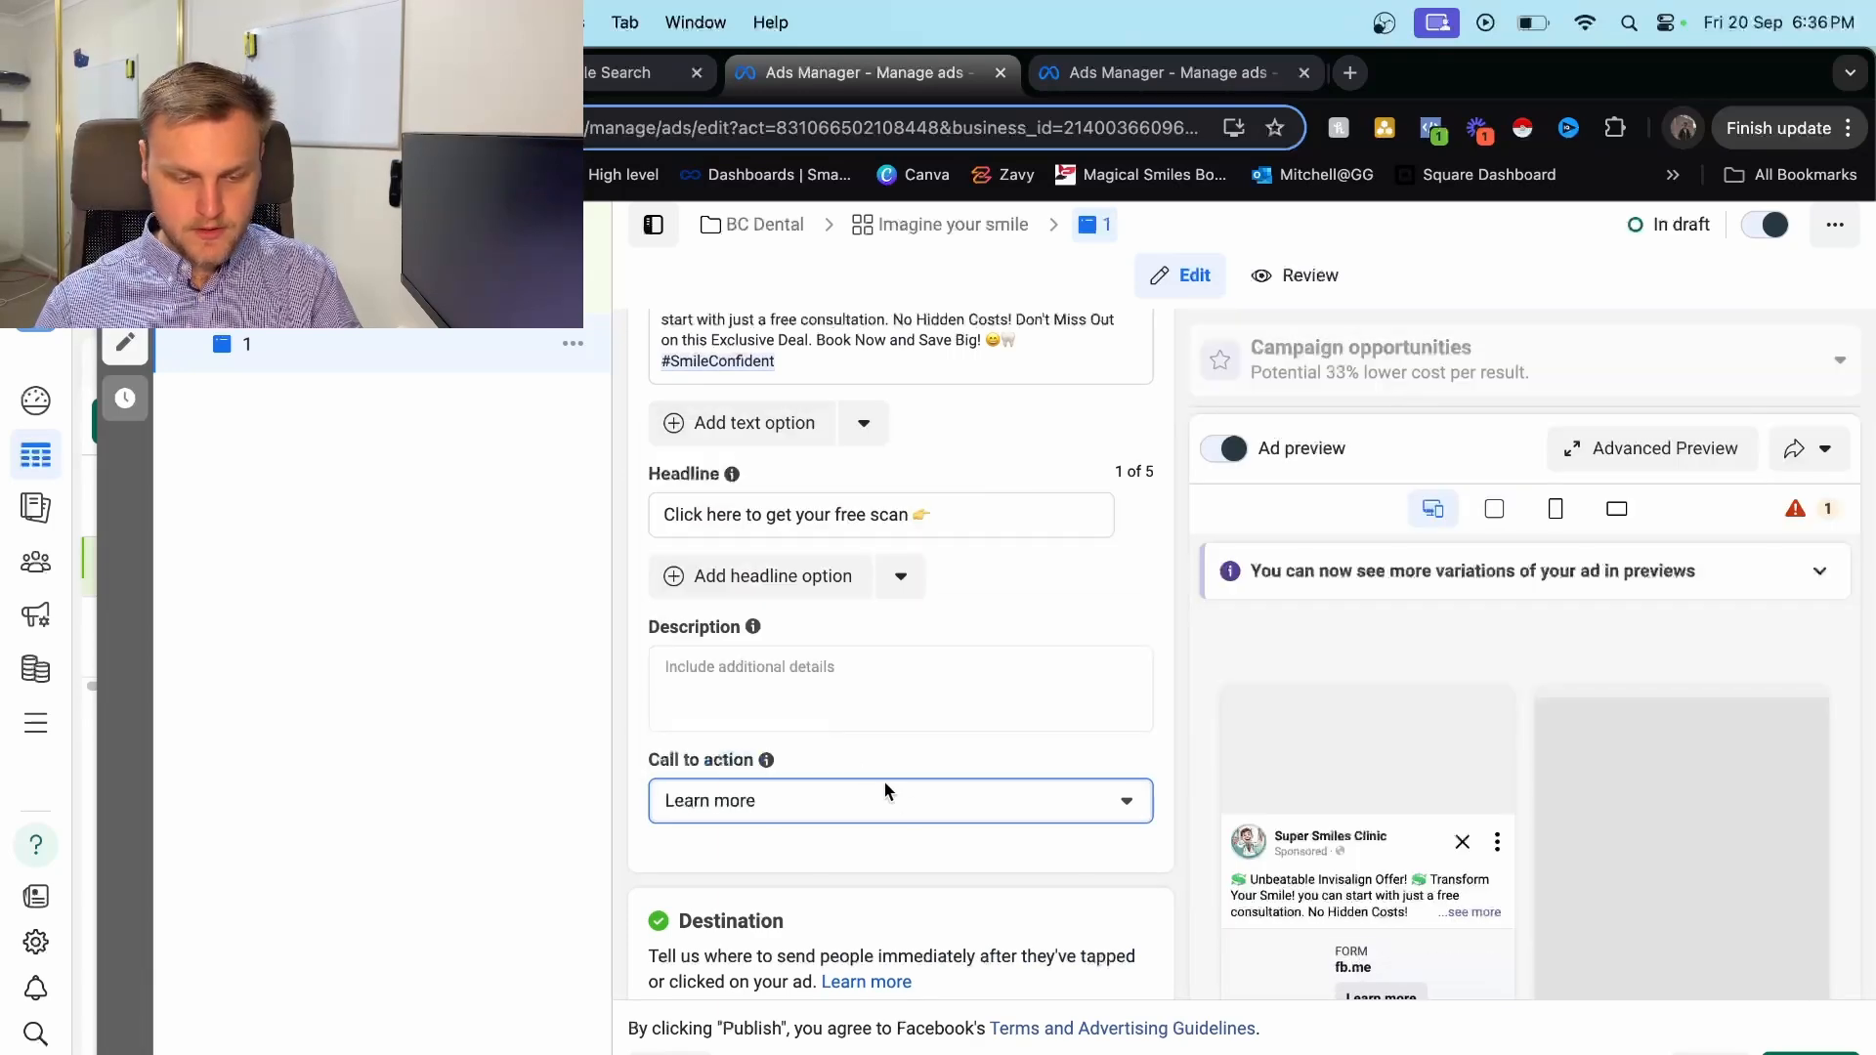
pyautogui.scroll(-5, 889, 791)
pyautogui.scroll(-4, 903, 797)
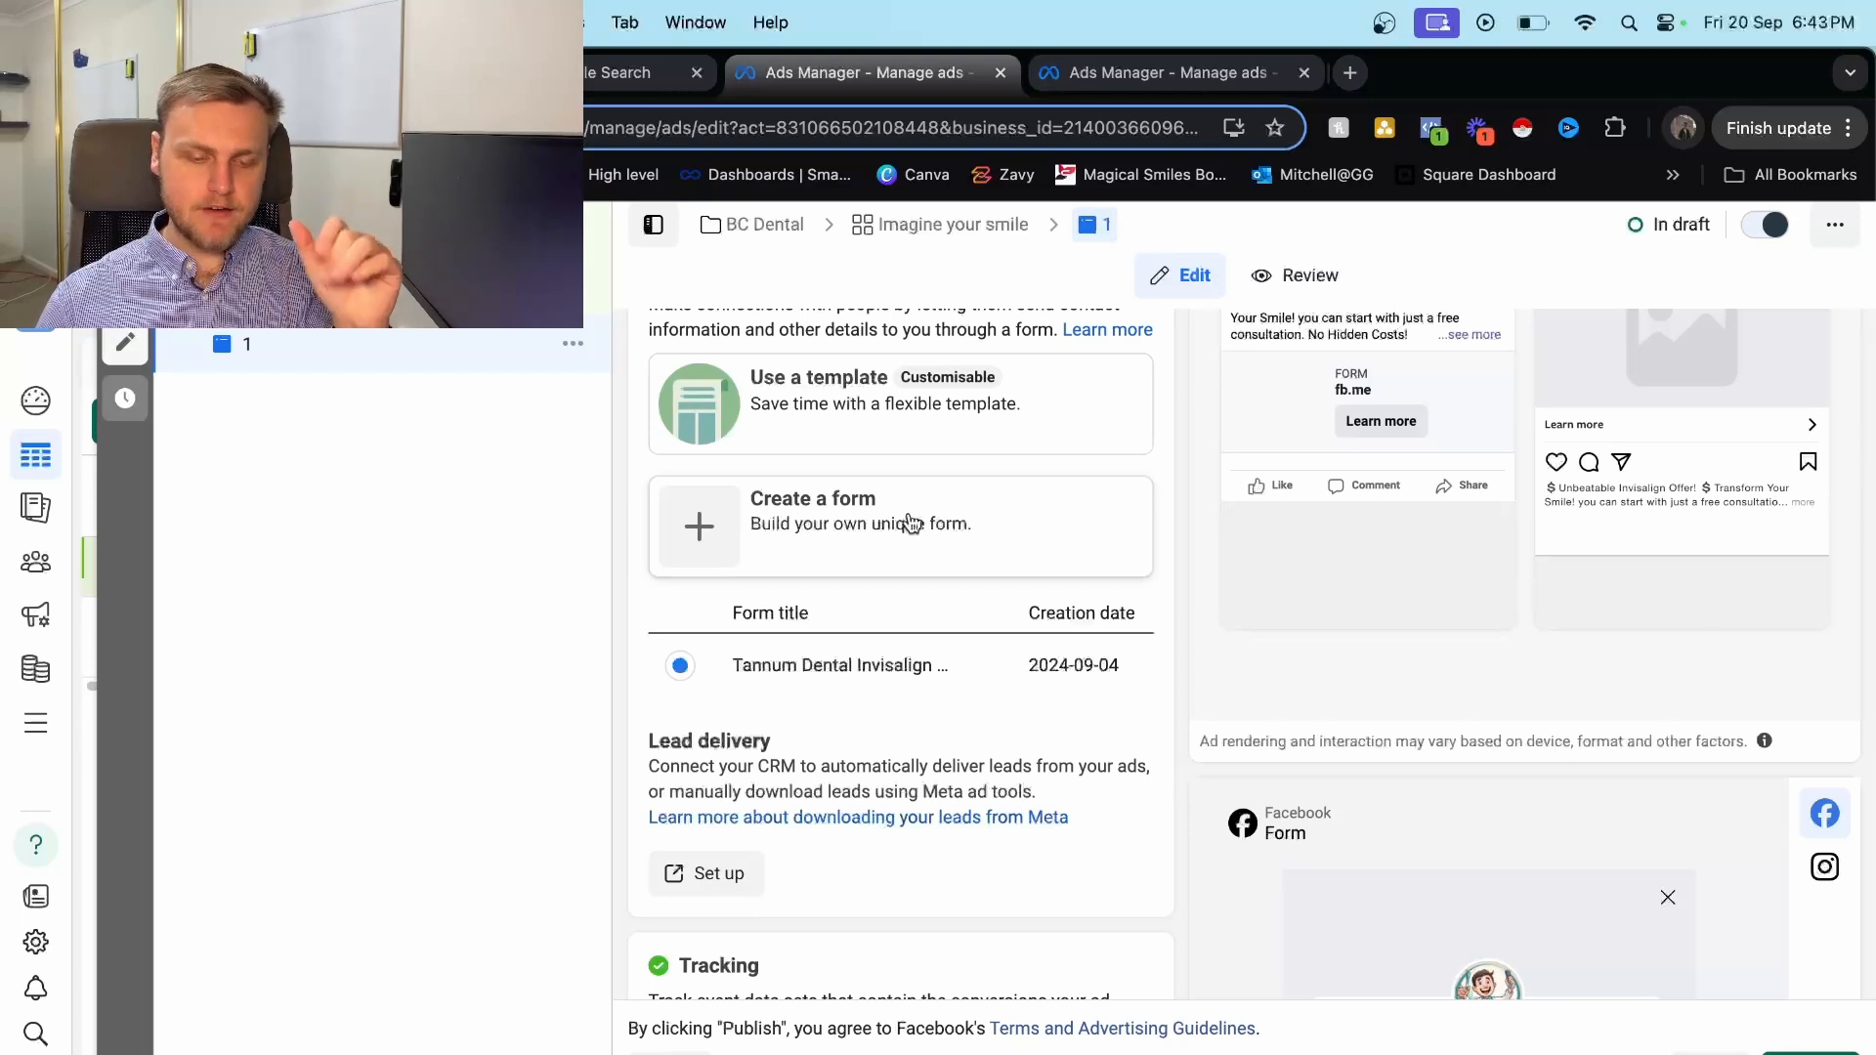
# Create a new instant form for the ad and name it BC Dental.
pyautogui.click(911, 524)
pyautogui.moveTo(674, 406); pyautogui.dragTo(410, 406)
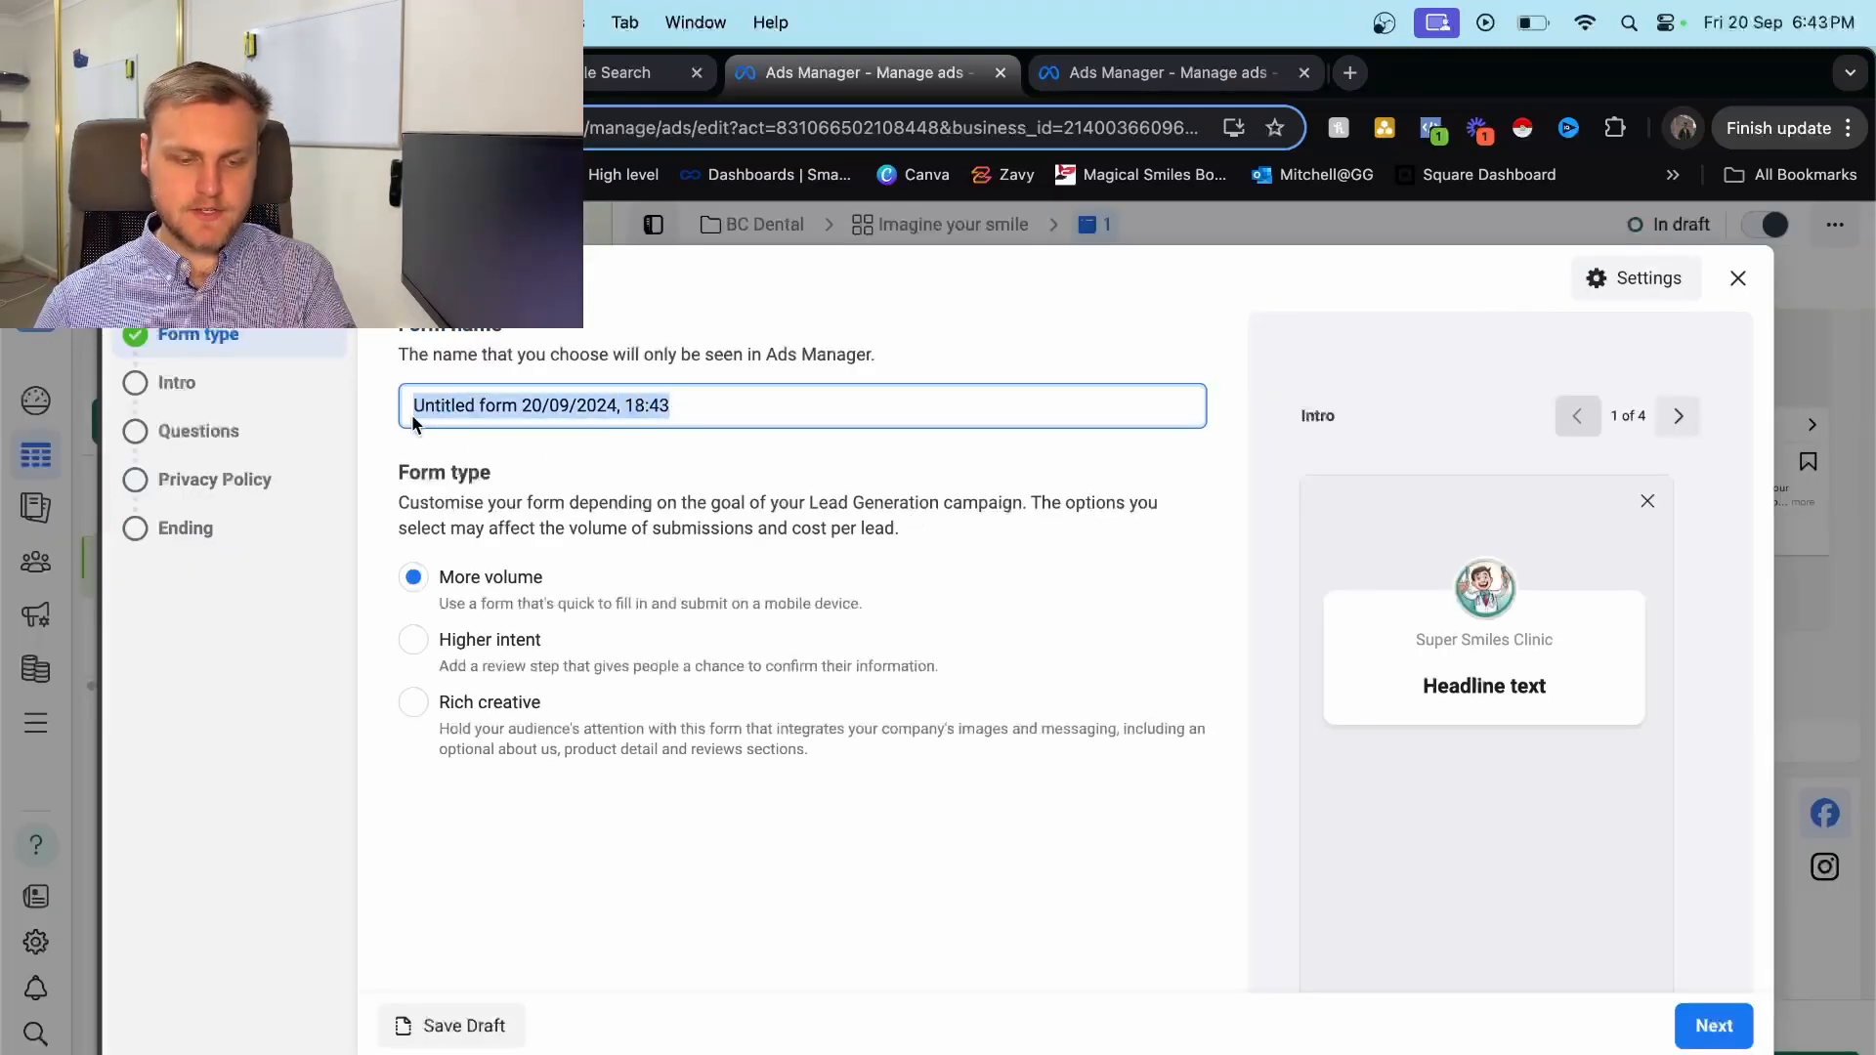
pyautogui.write('Ba')
pyautogui.press('BackSpace')
pyautogui.write('C D')
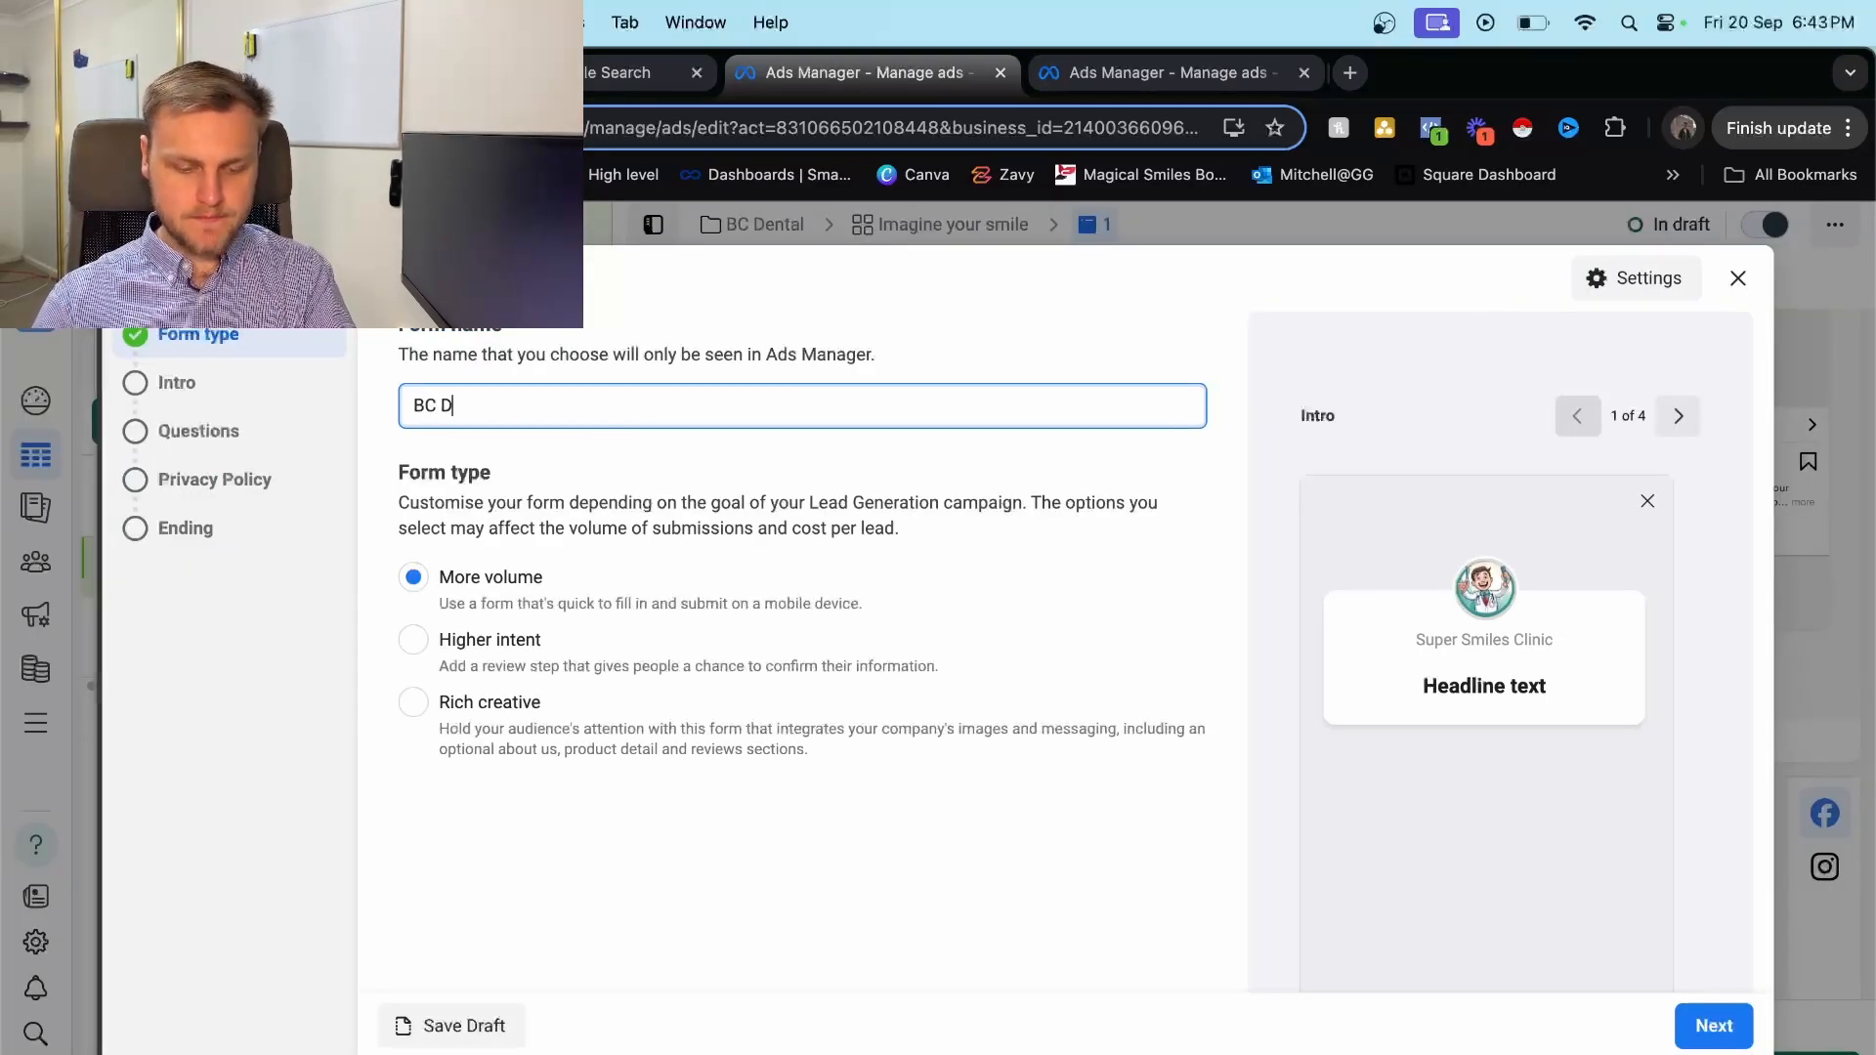
pyautogui.write('ental')
# Set the form's intro greeting headline to "Hi, please fill out this info to book your consult".
pyautogui.click(244, 386)
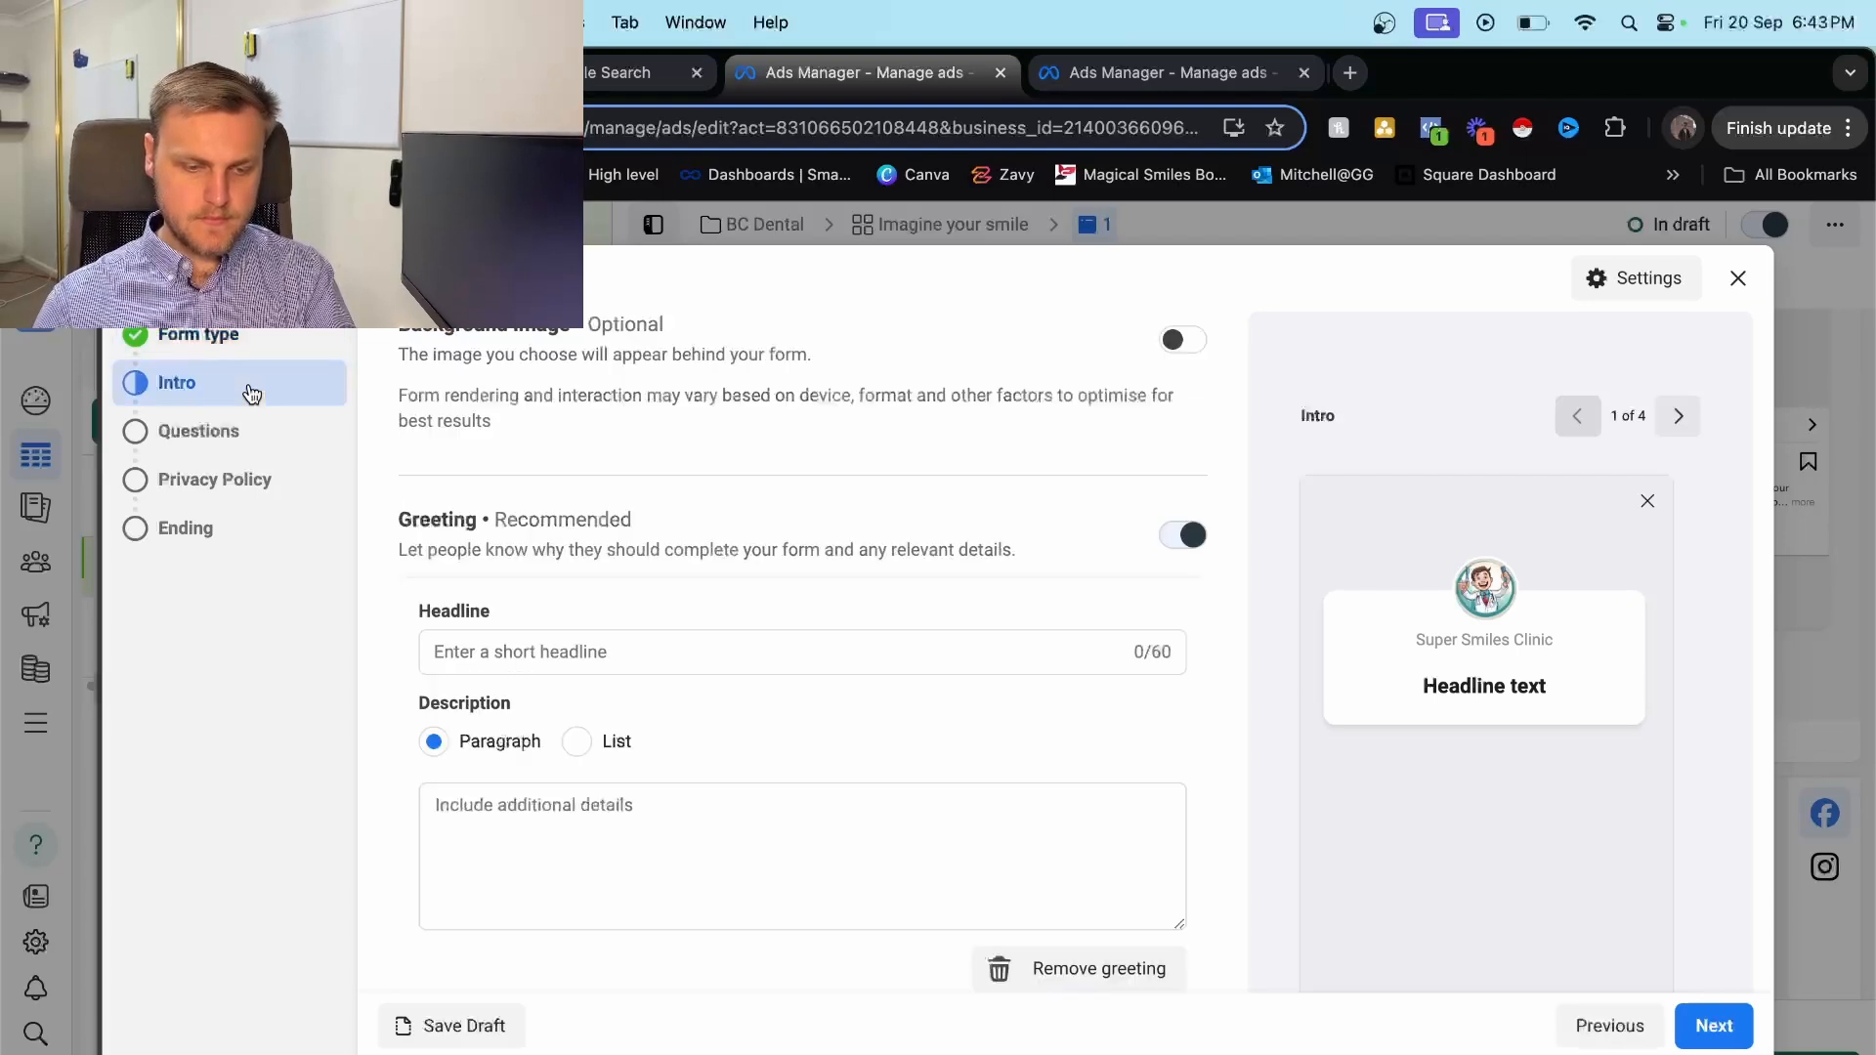
pyautogui.click(736, 496)
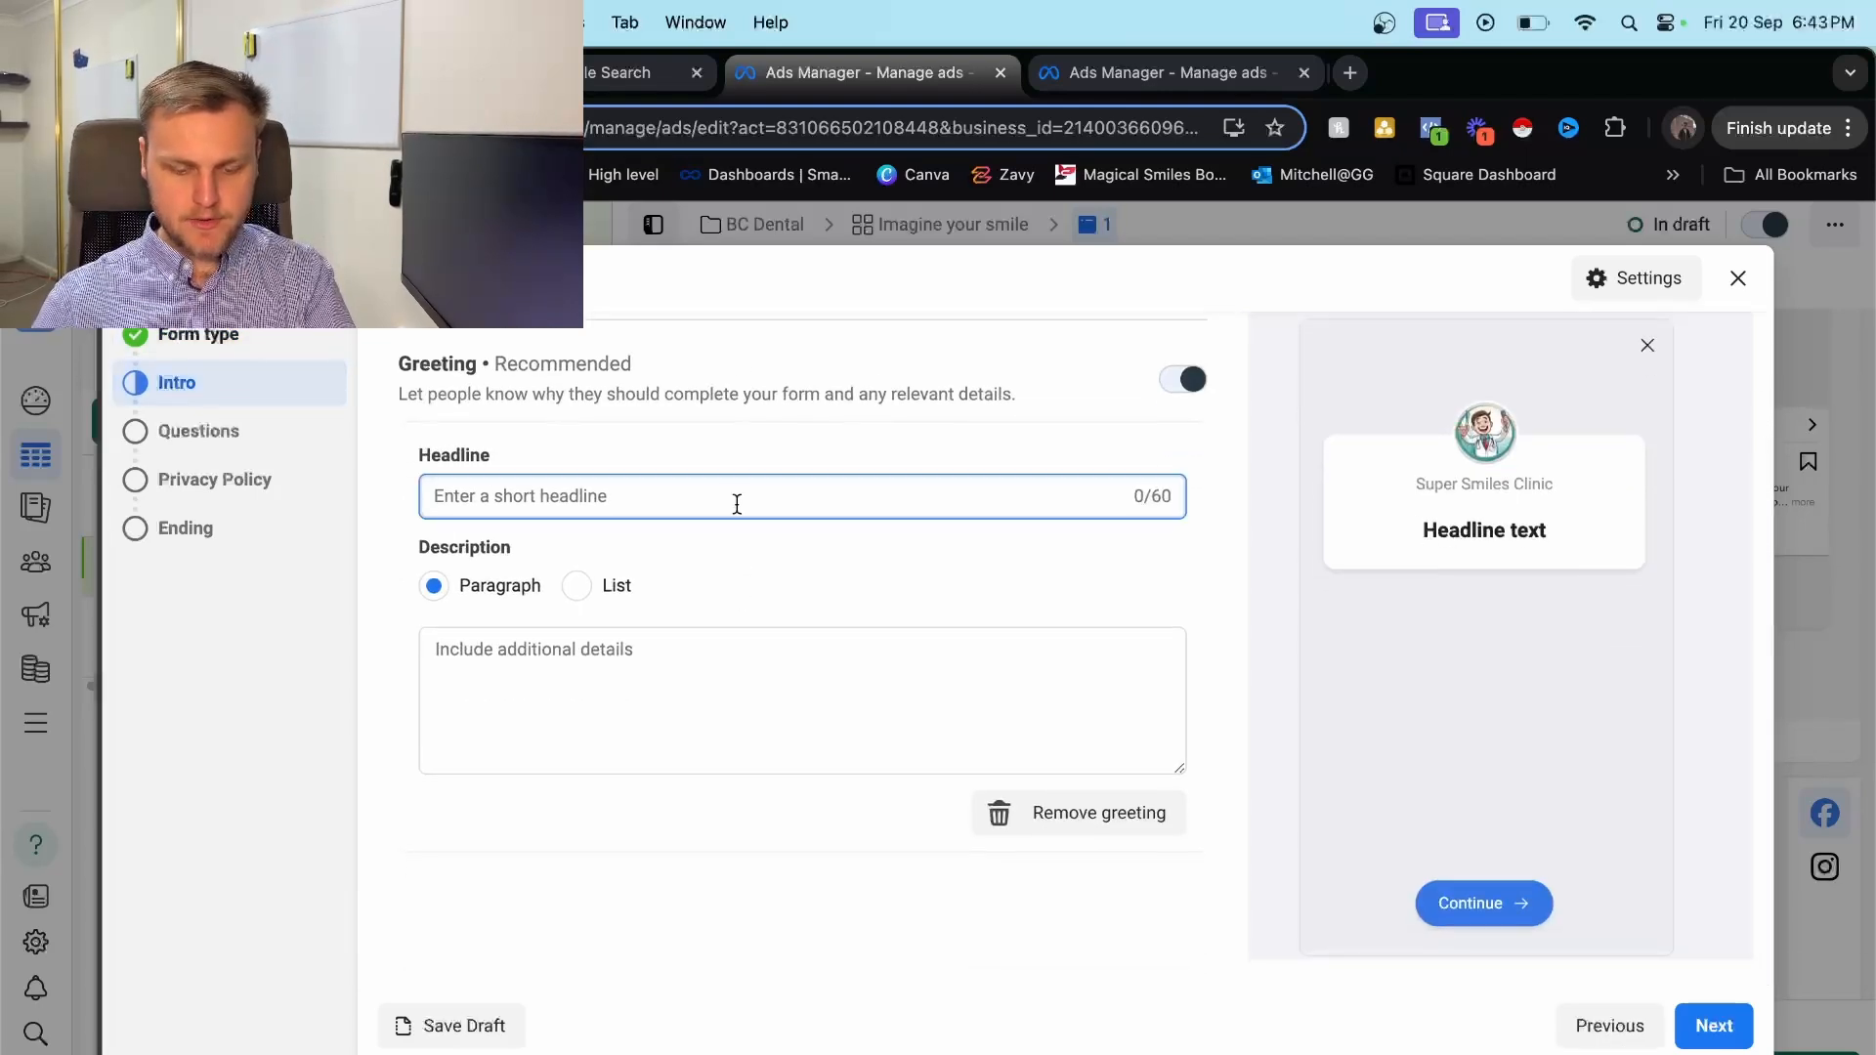
pyautogui.write('Hi, please fi')
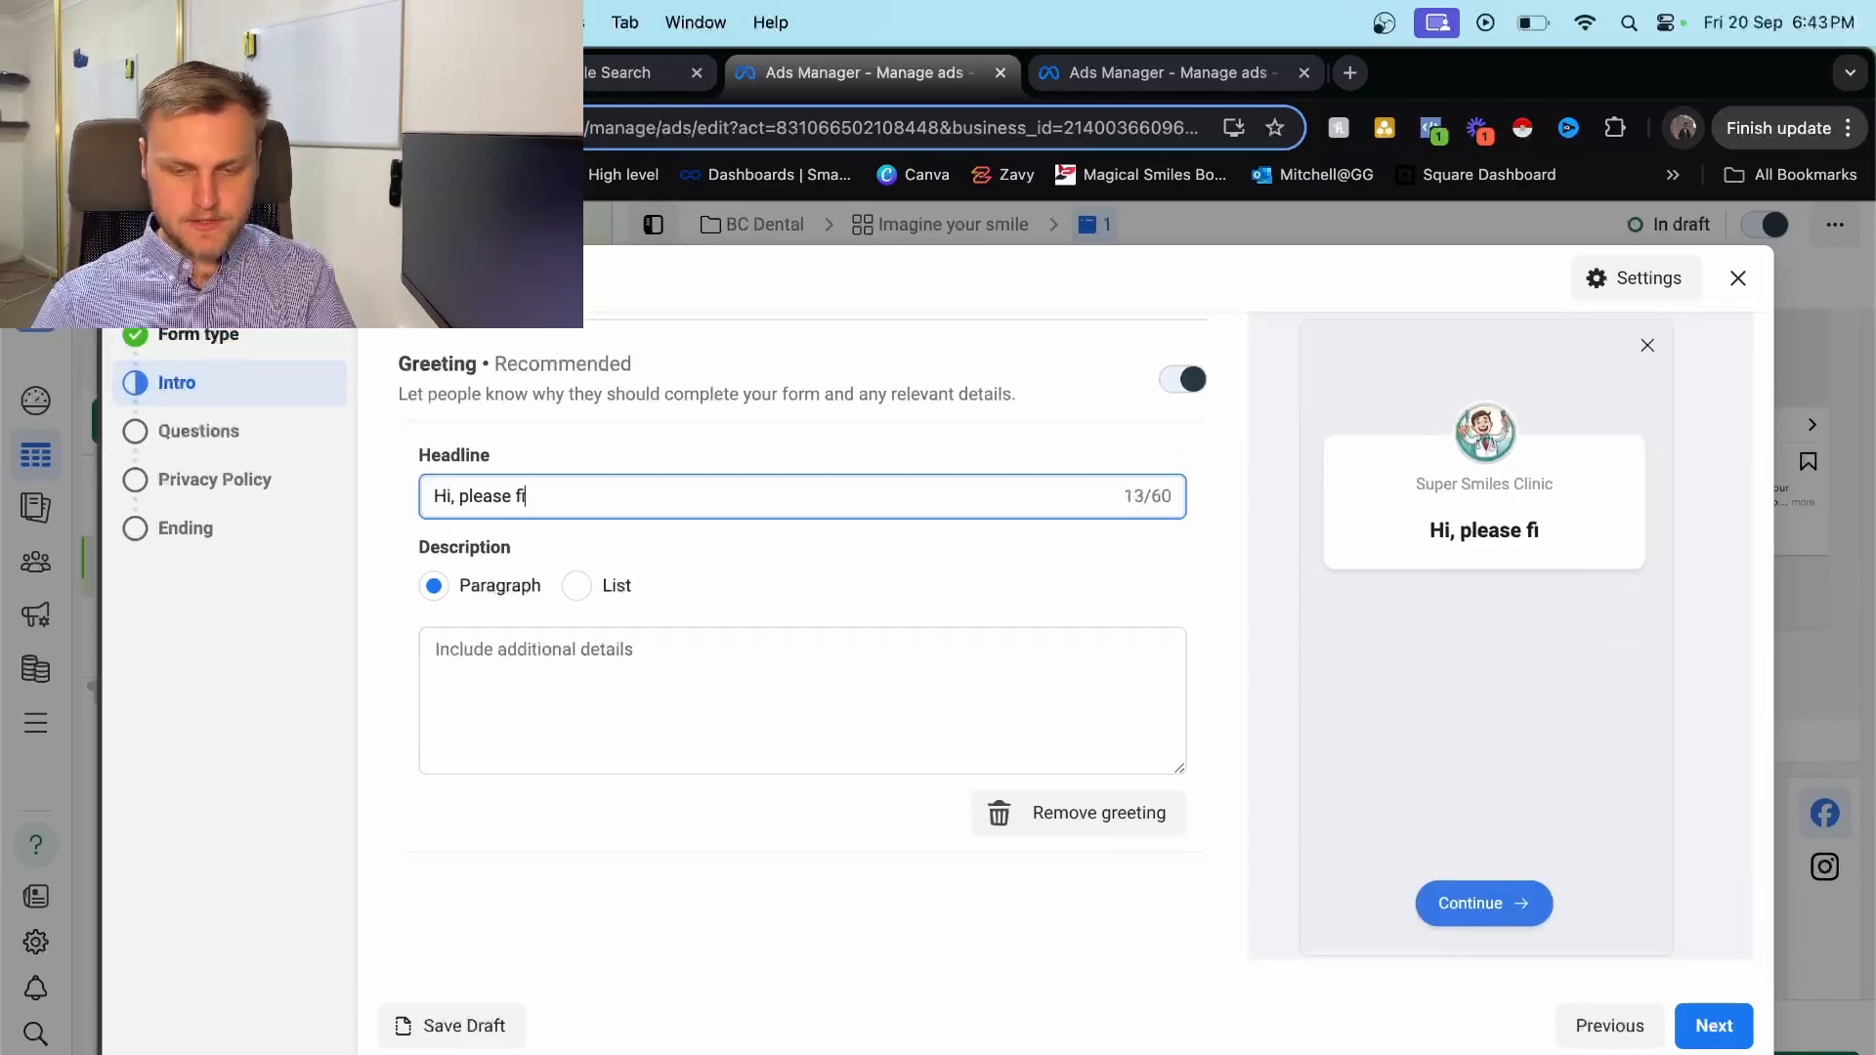
pyautogui.write('ll out this info')
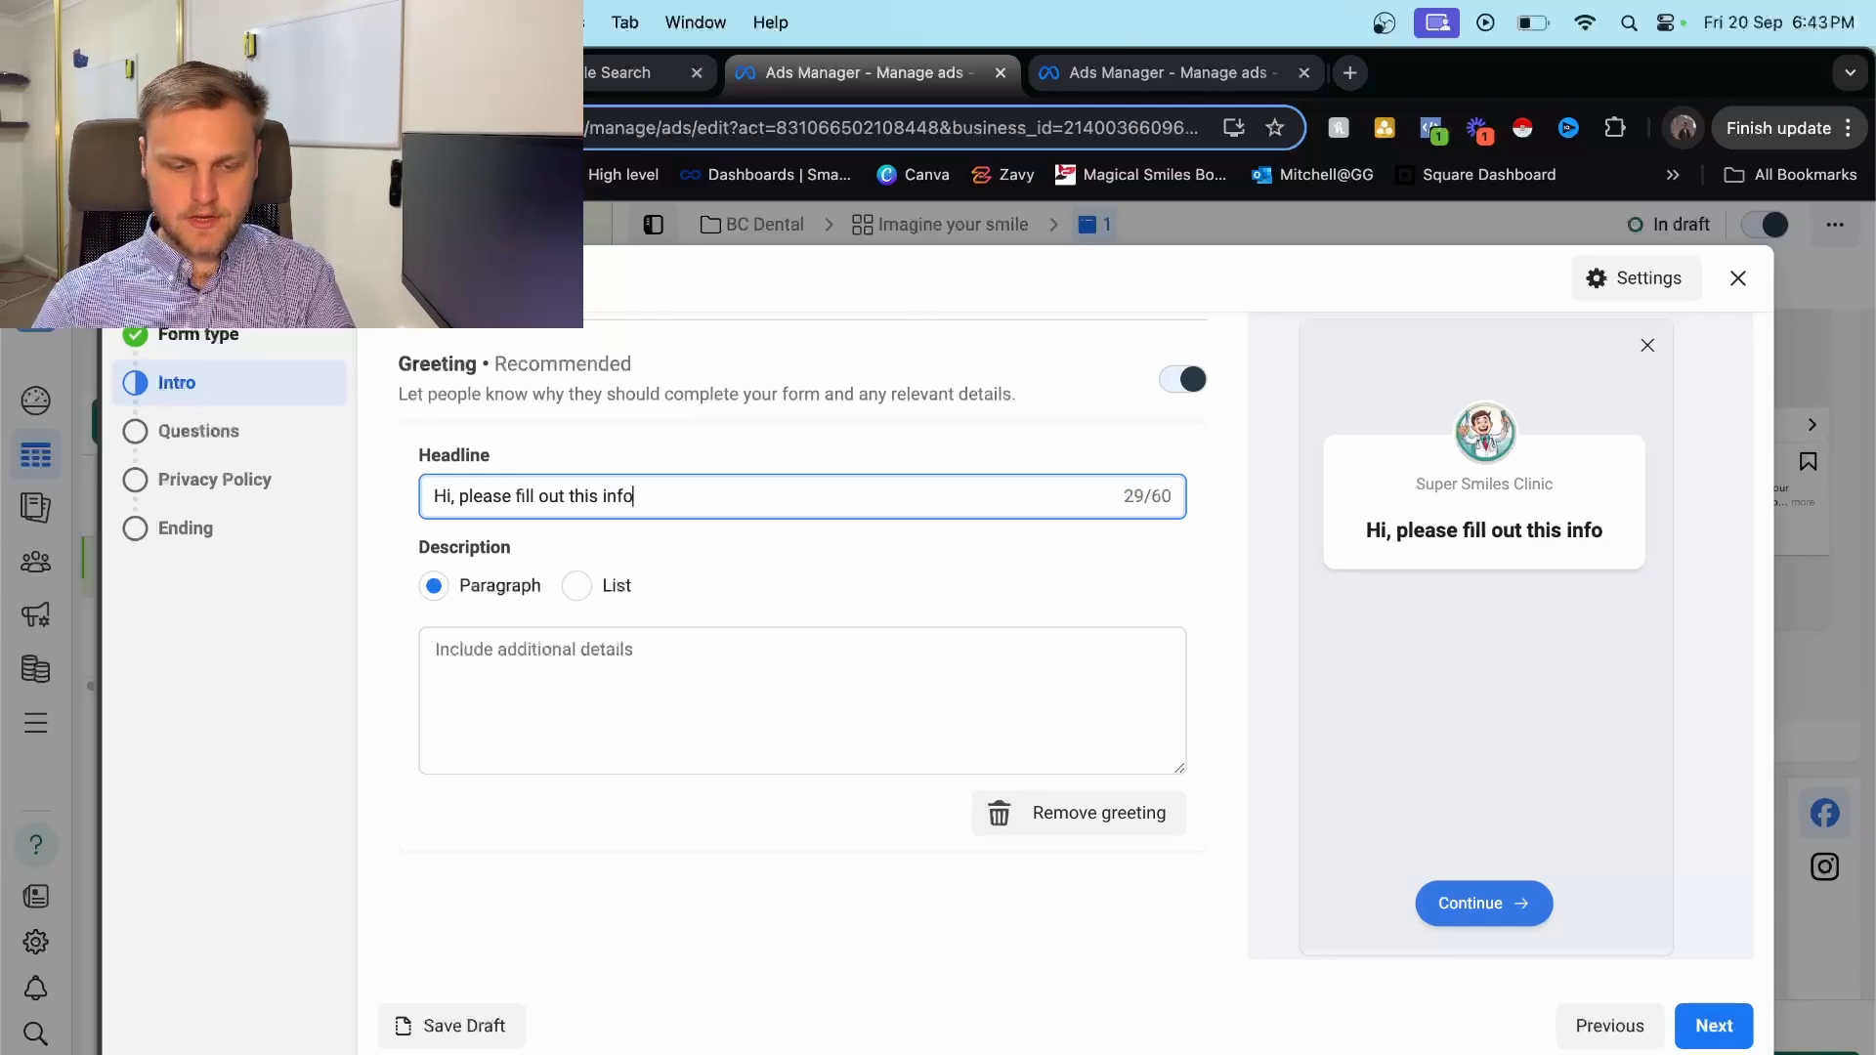
pyautogui.write(' to book yout cons')
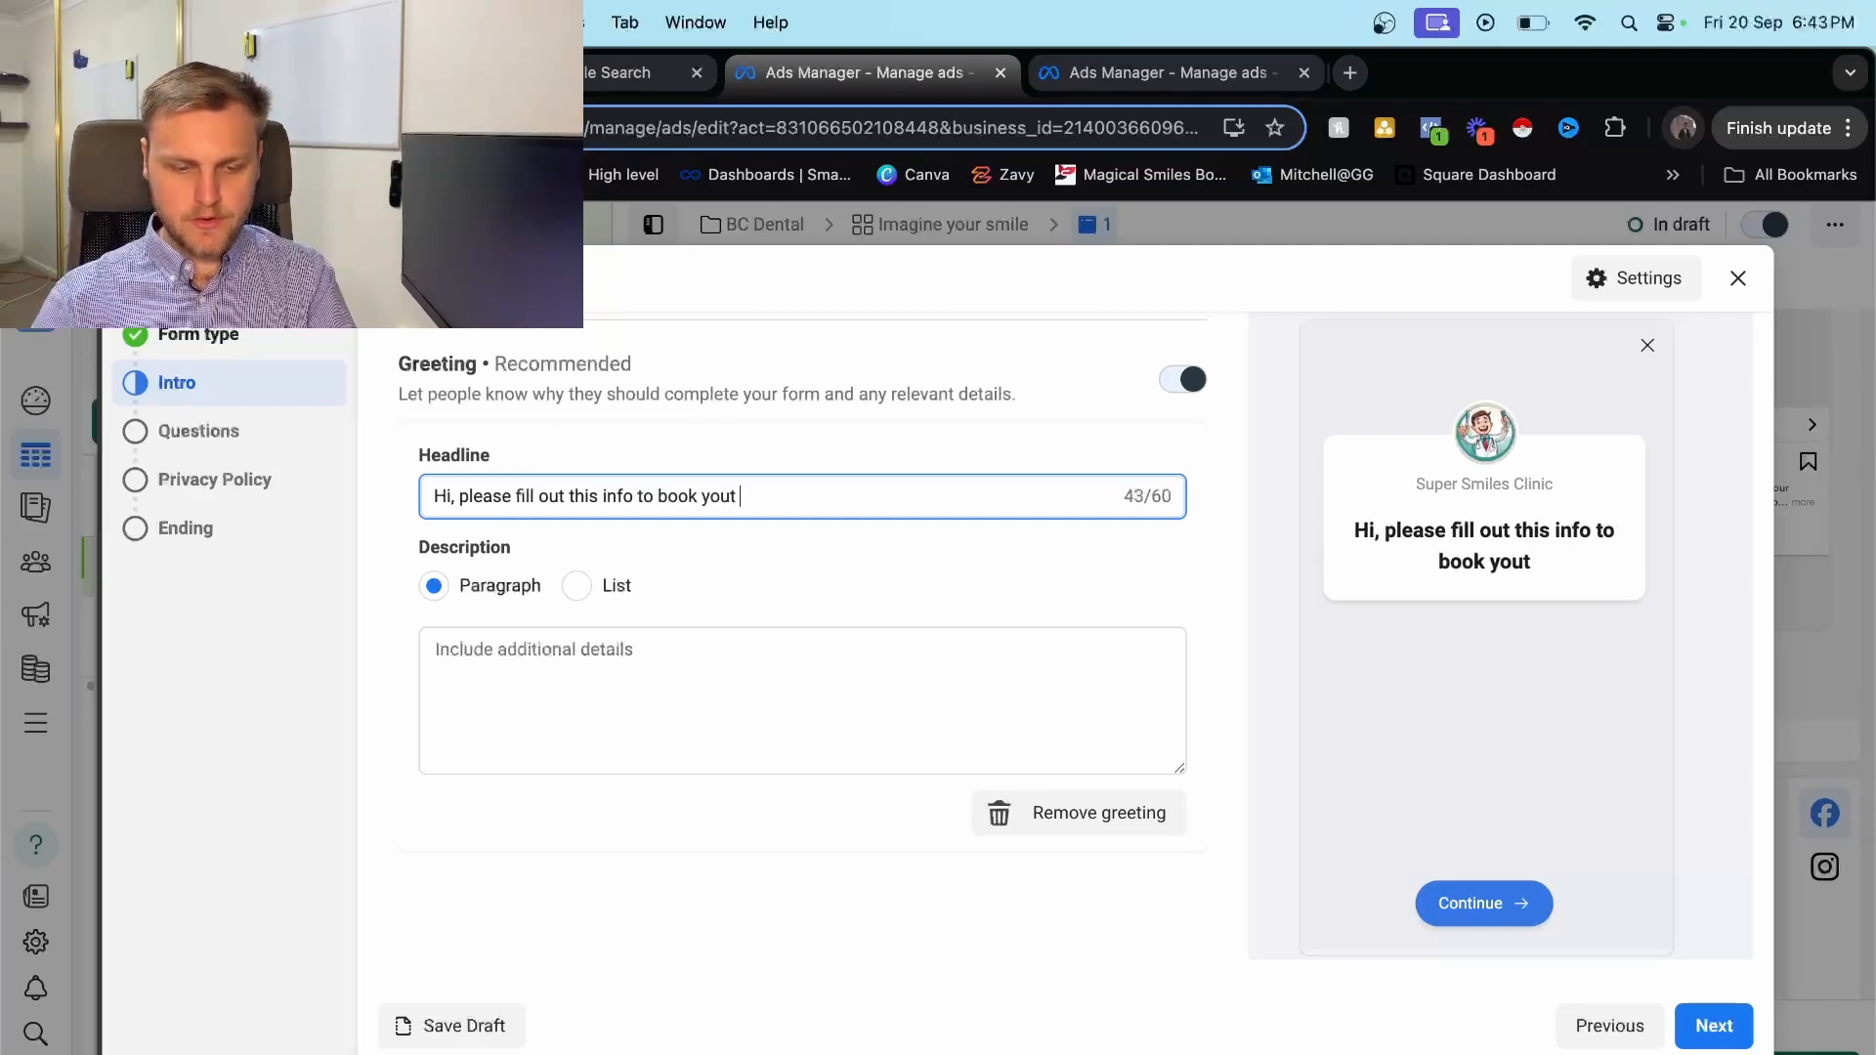
pyautogui.press('BackSpace')
pyautogui.press('BackSpace')
pyautogui.press('BackSpace')
pyautogui.press('BackSpace')
pyautogui.write('consult')
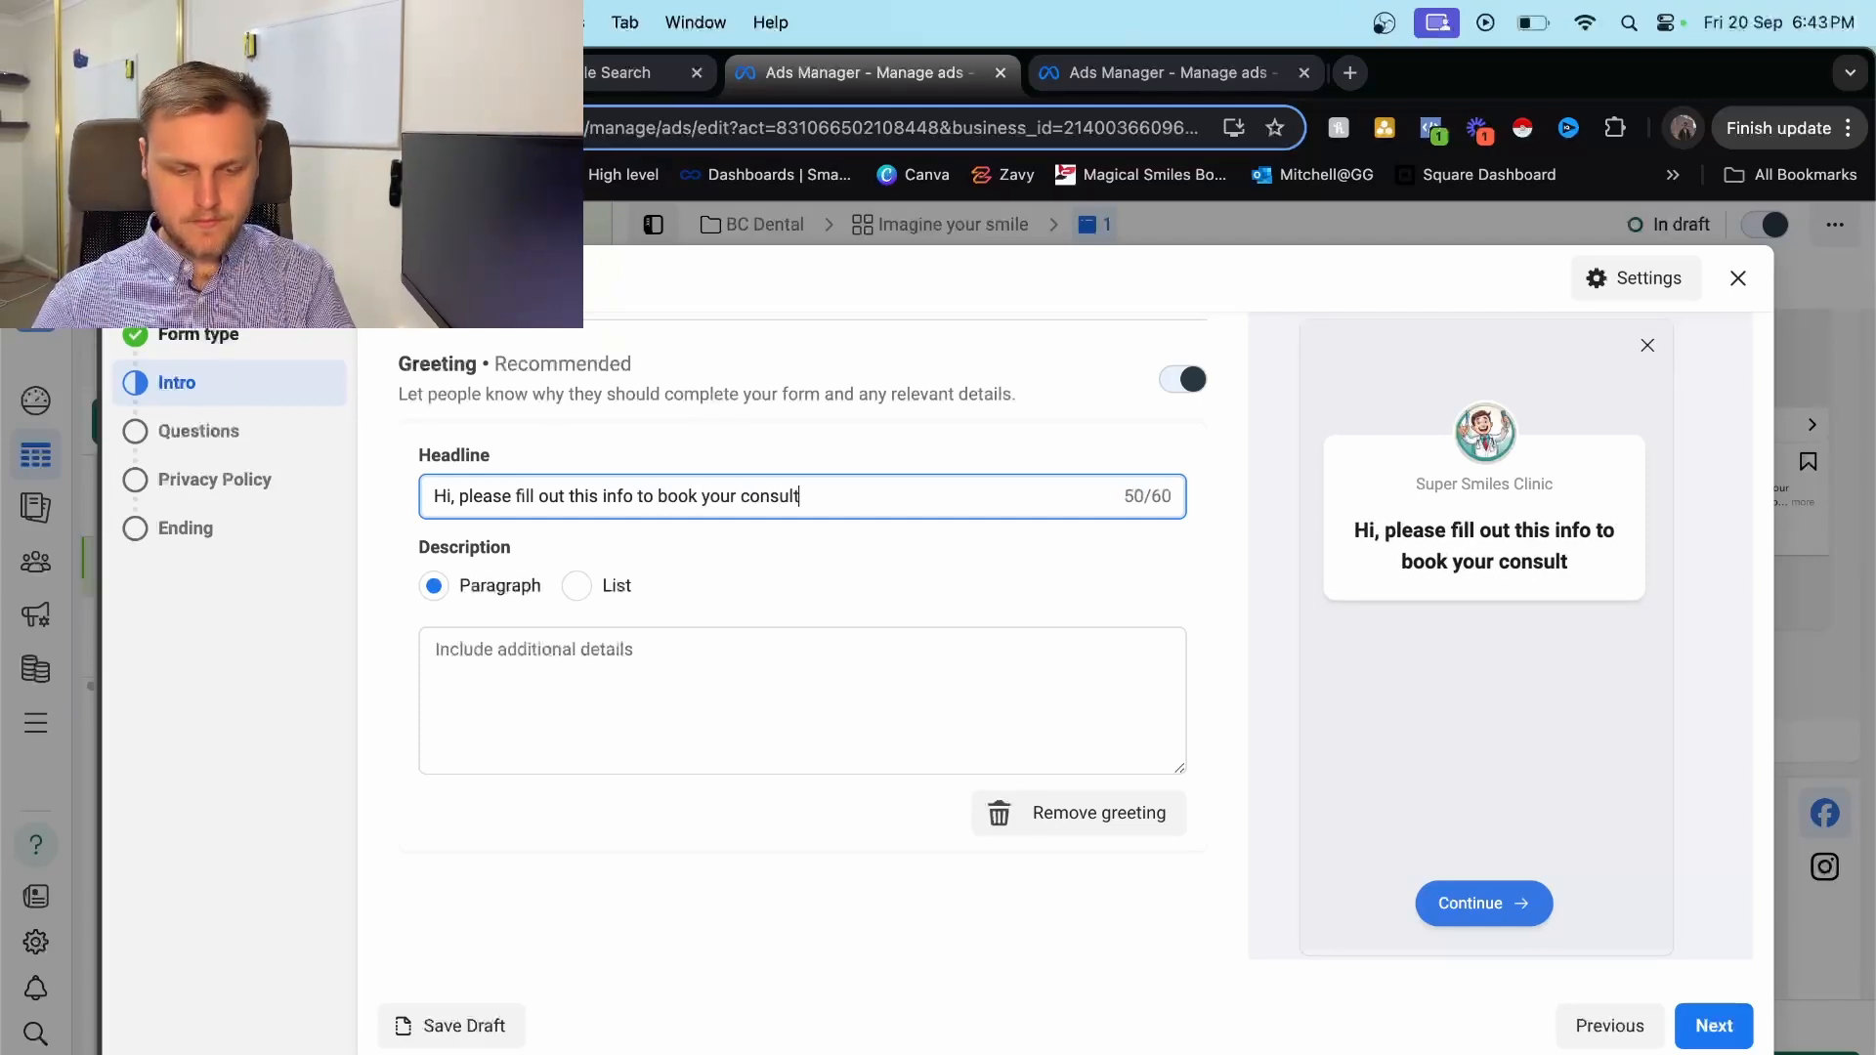
# Enter the greeting's paragraph description as "We will use this info in your appointment".
pyautogui.click(748, 664)
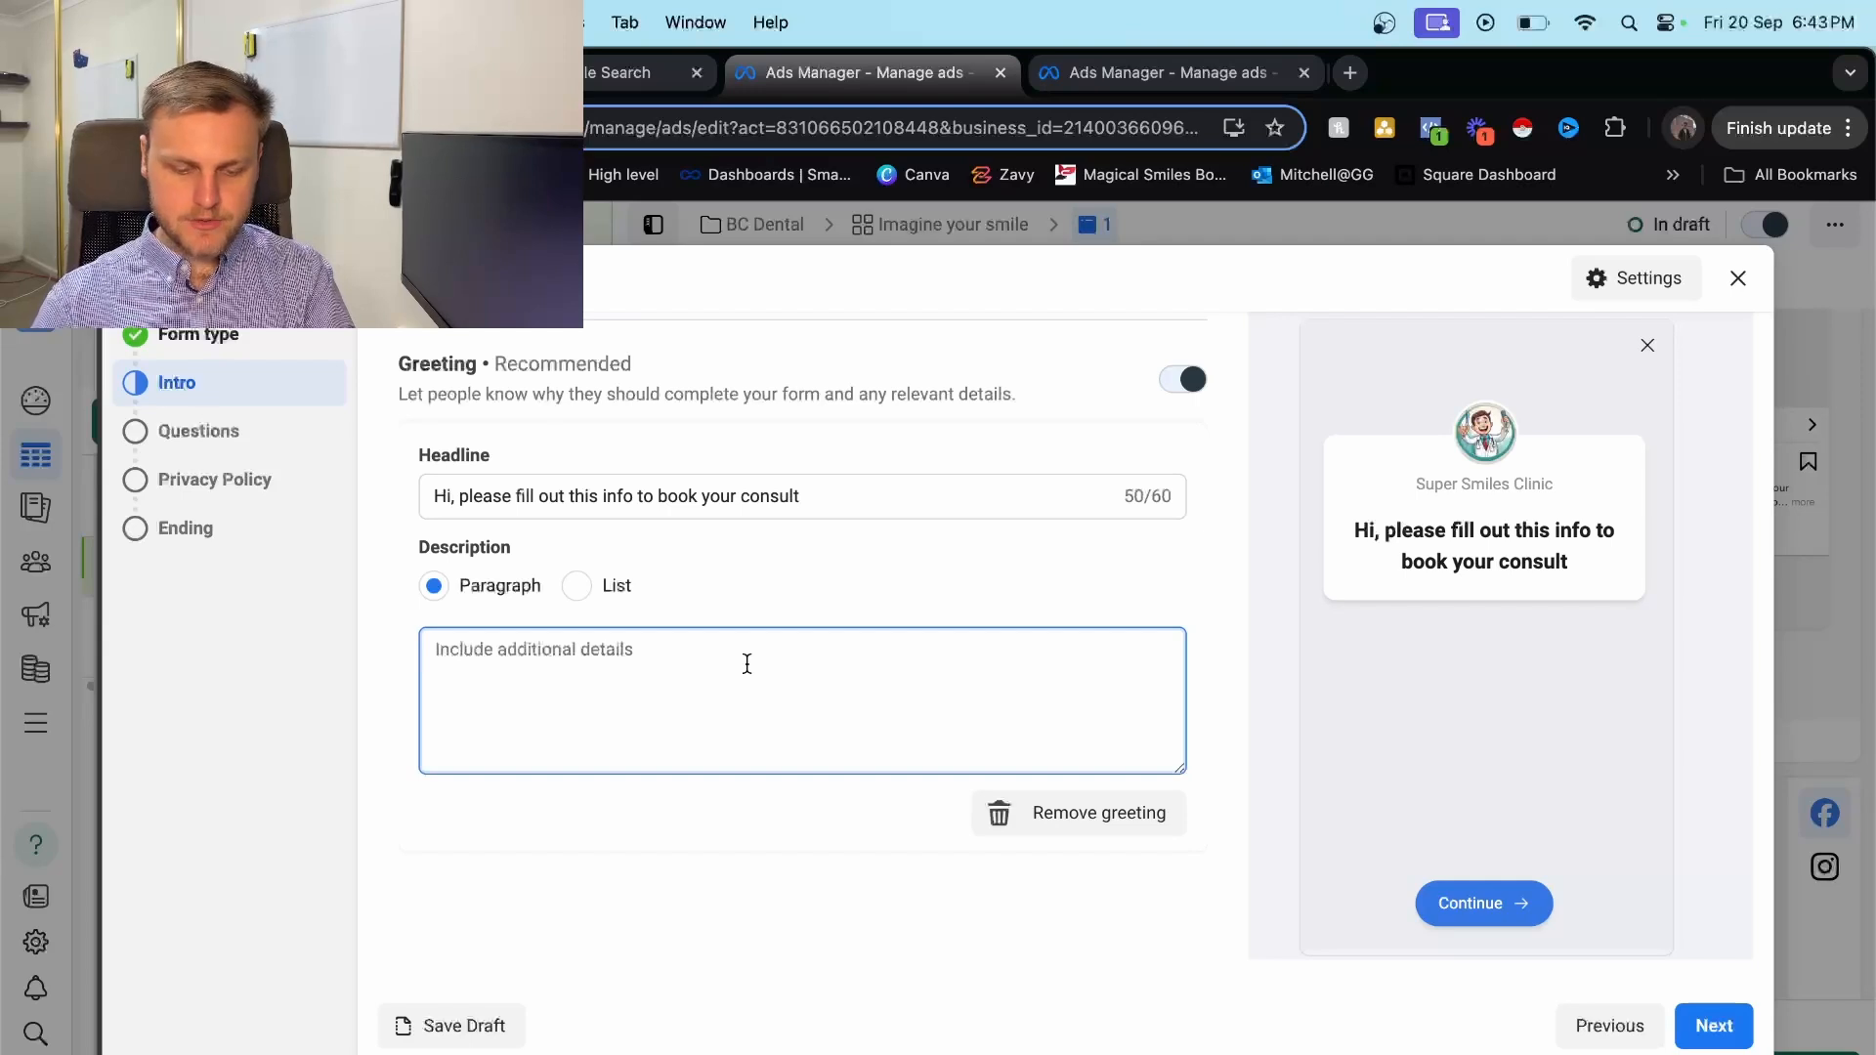
pyautogui.write('We will use this')
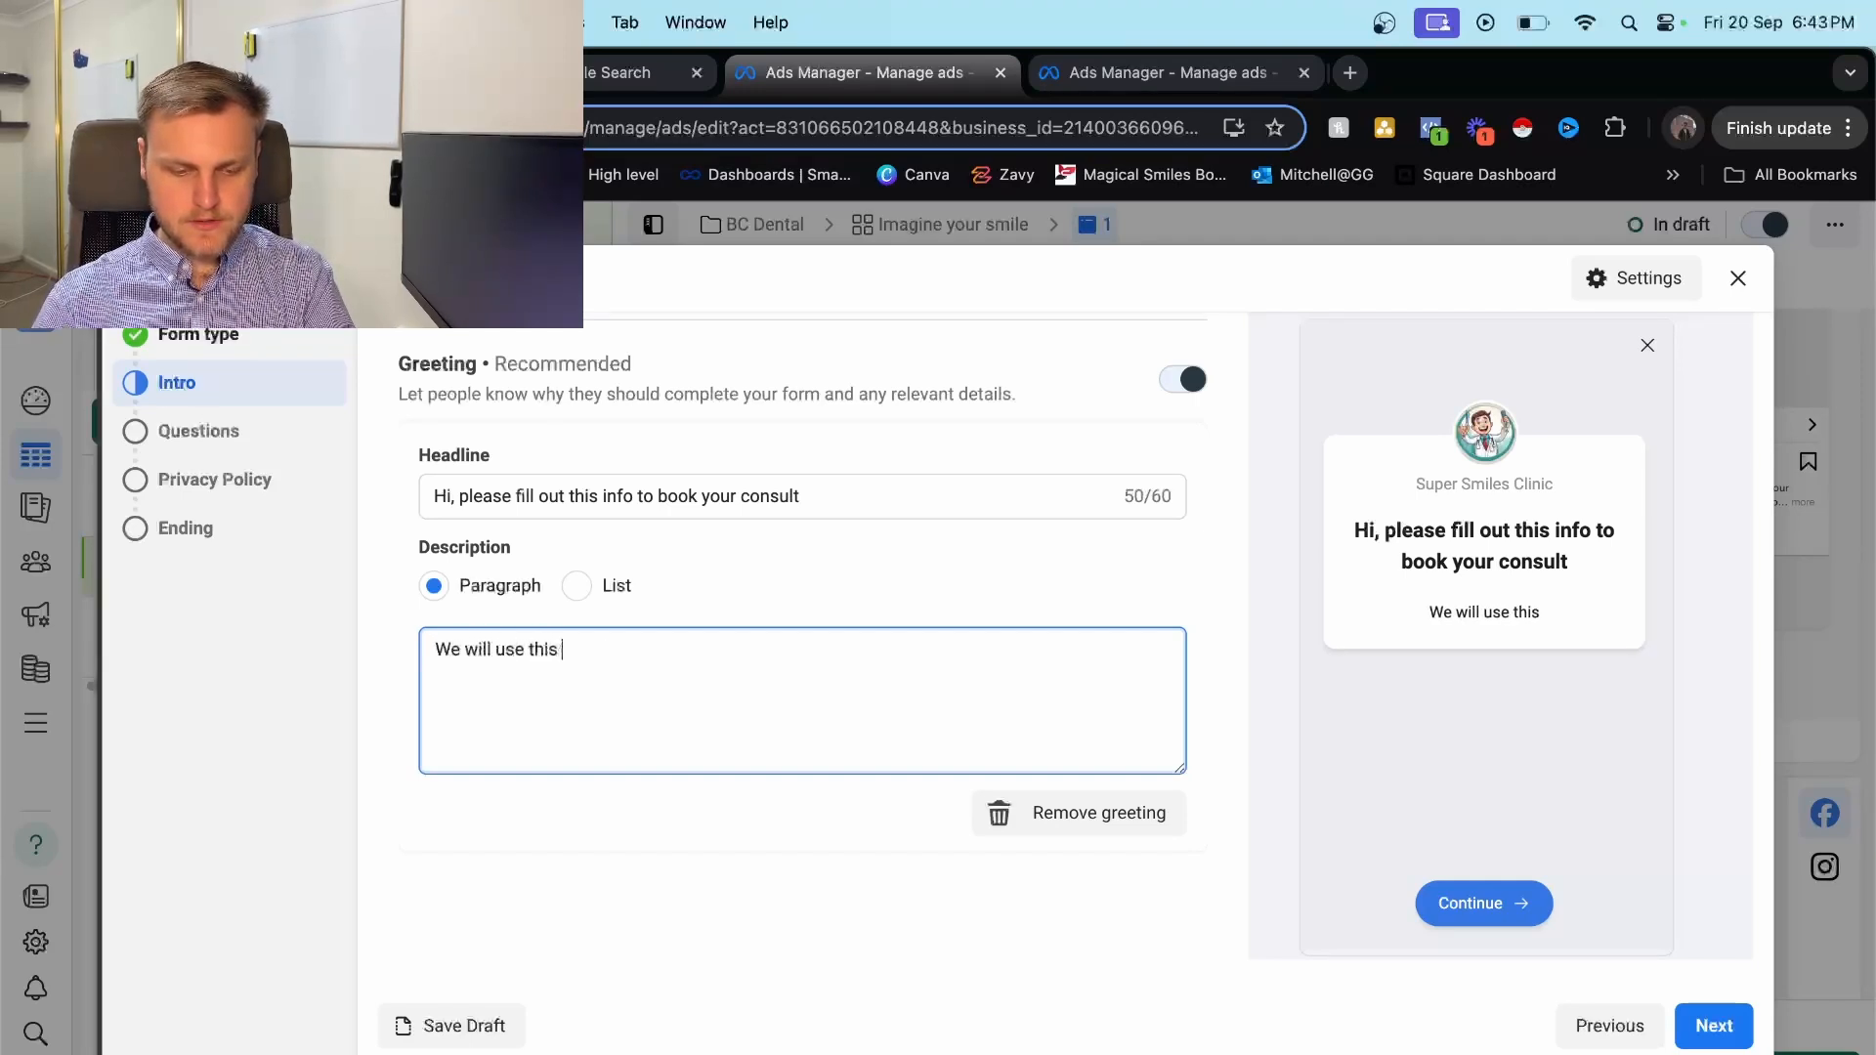
pyautogui.write(' info')
pyautogui.press('BackSpace')
pyautogui.press('BackSpace')
pyautogui.write('info')
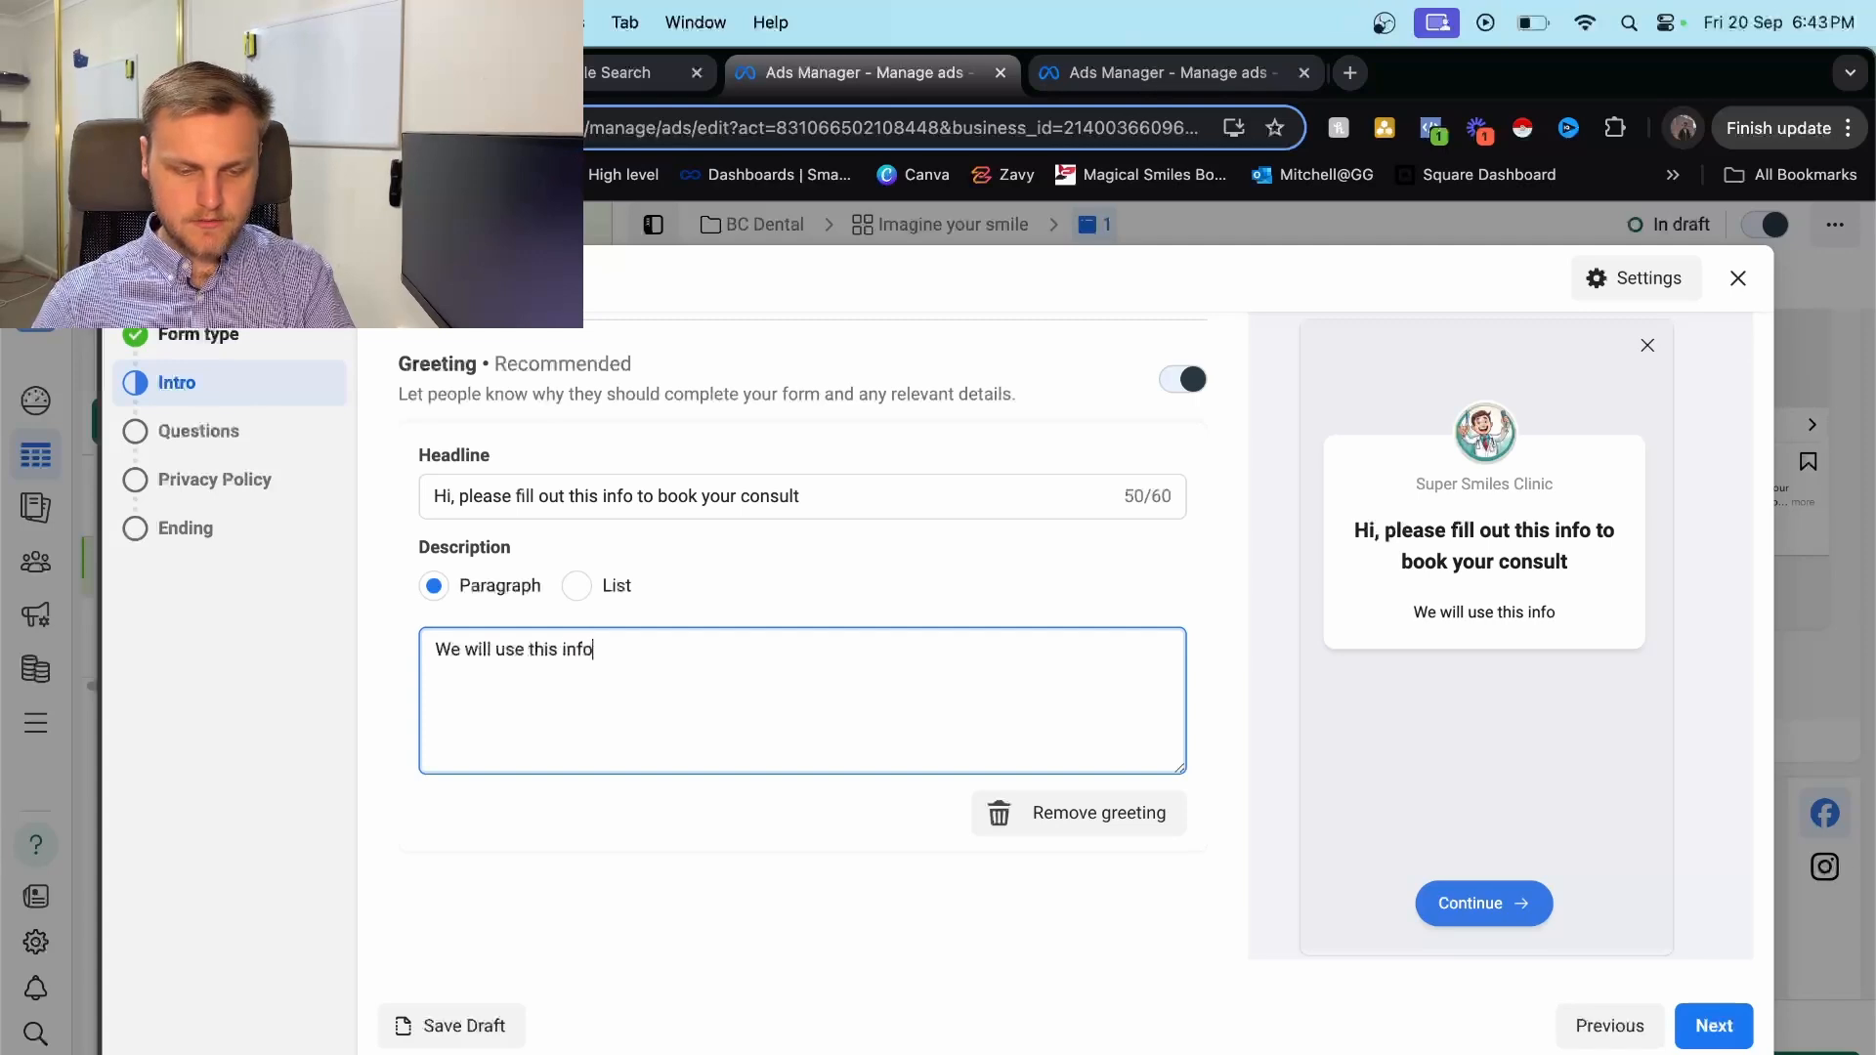
pyautogui.write(' in your appointme')
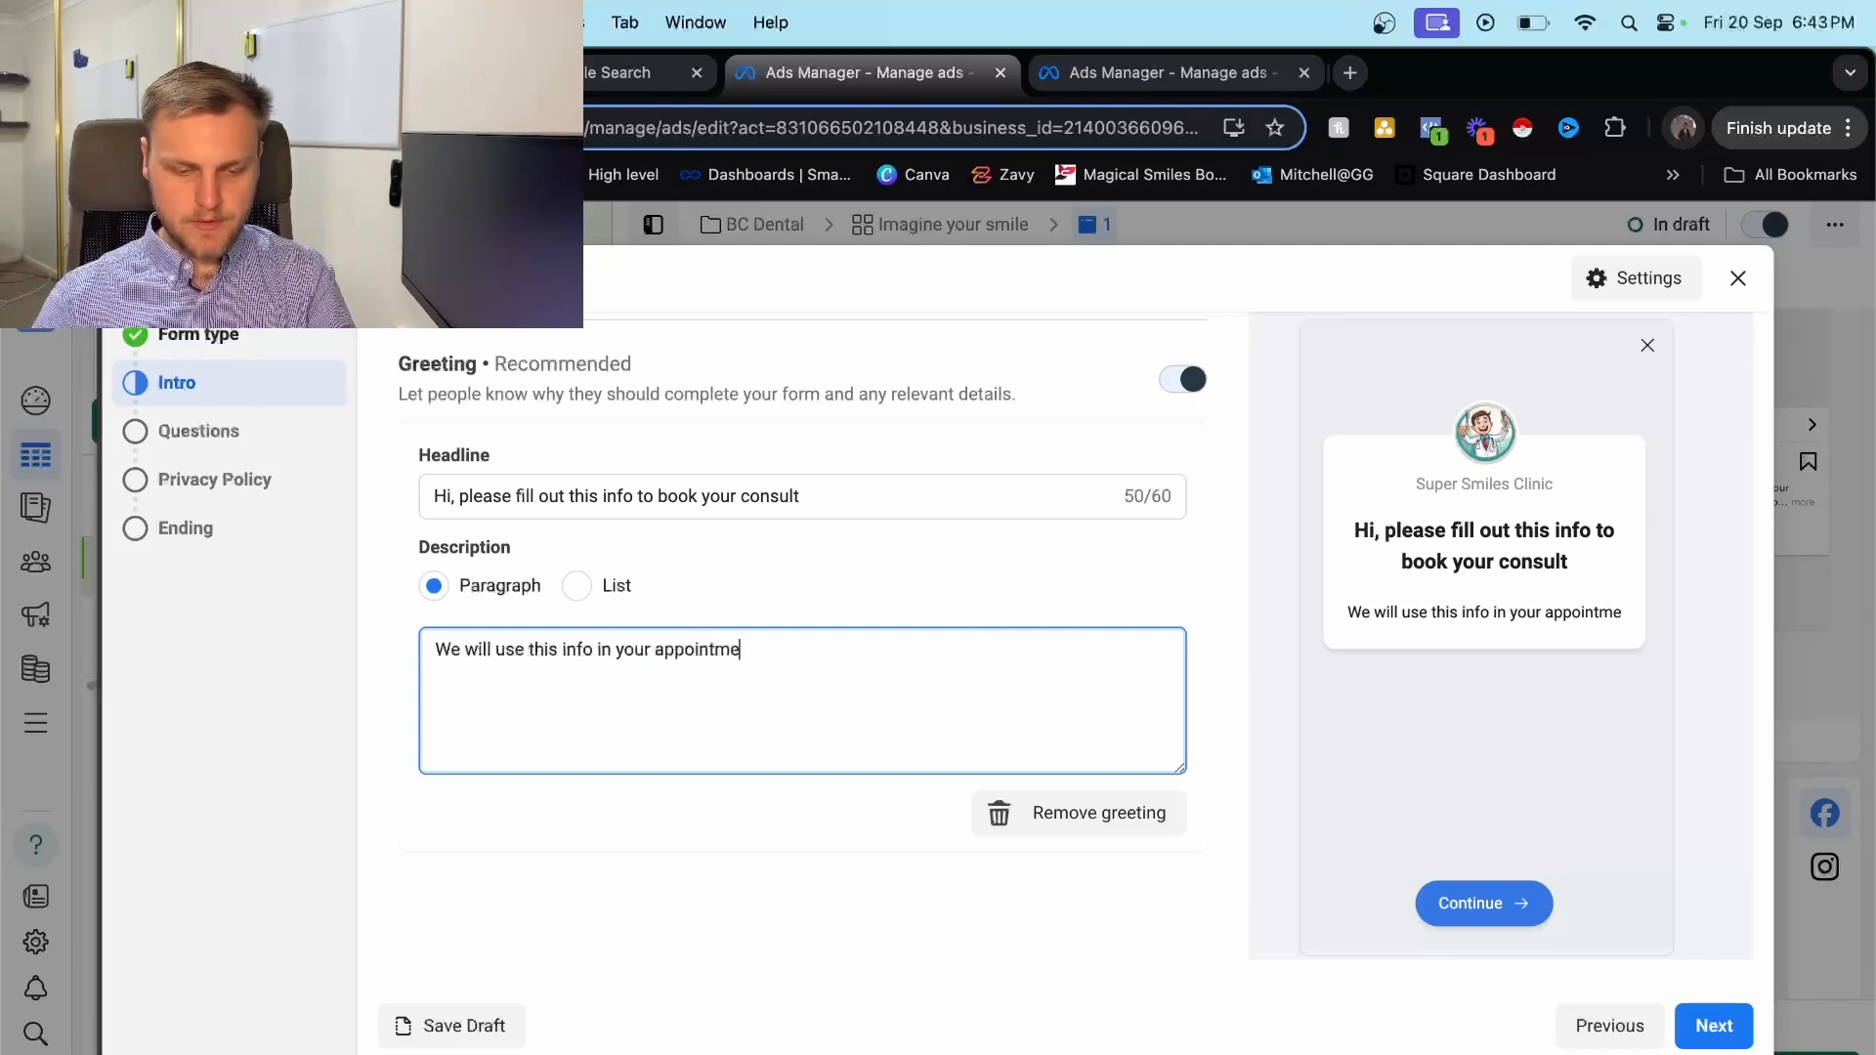
pyautogui.write('nt')
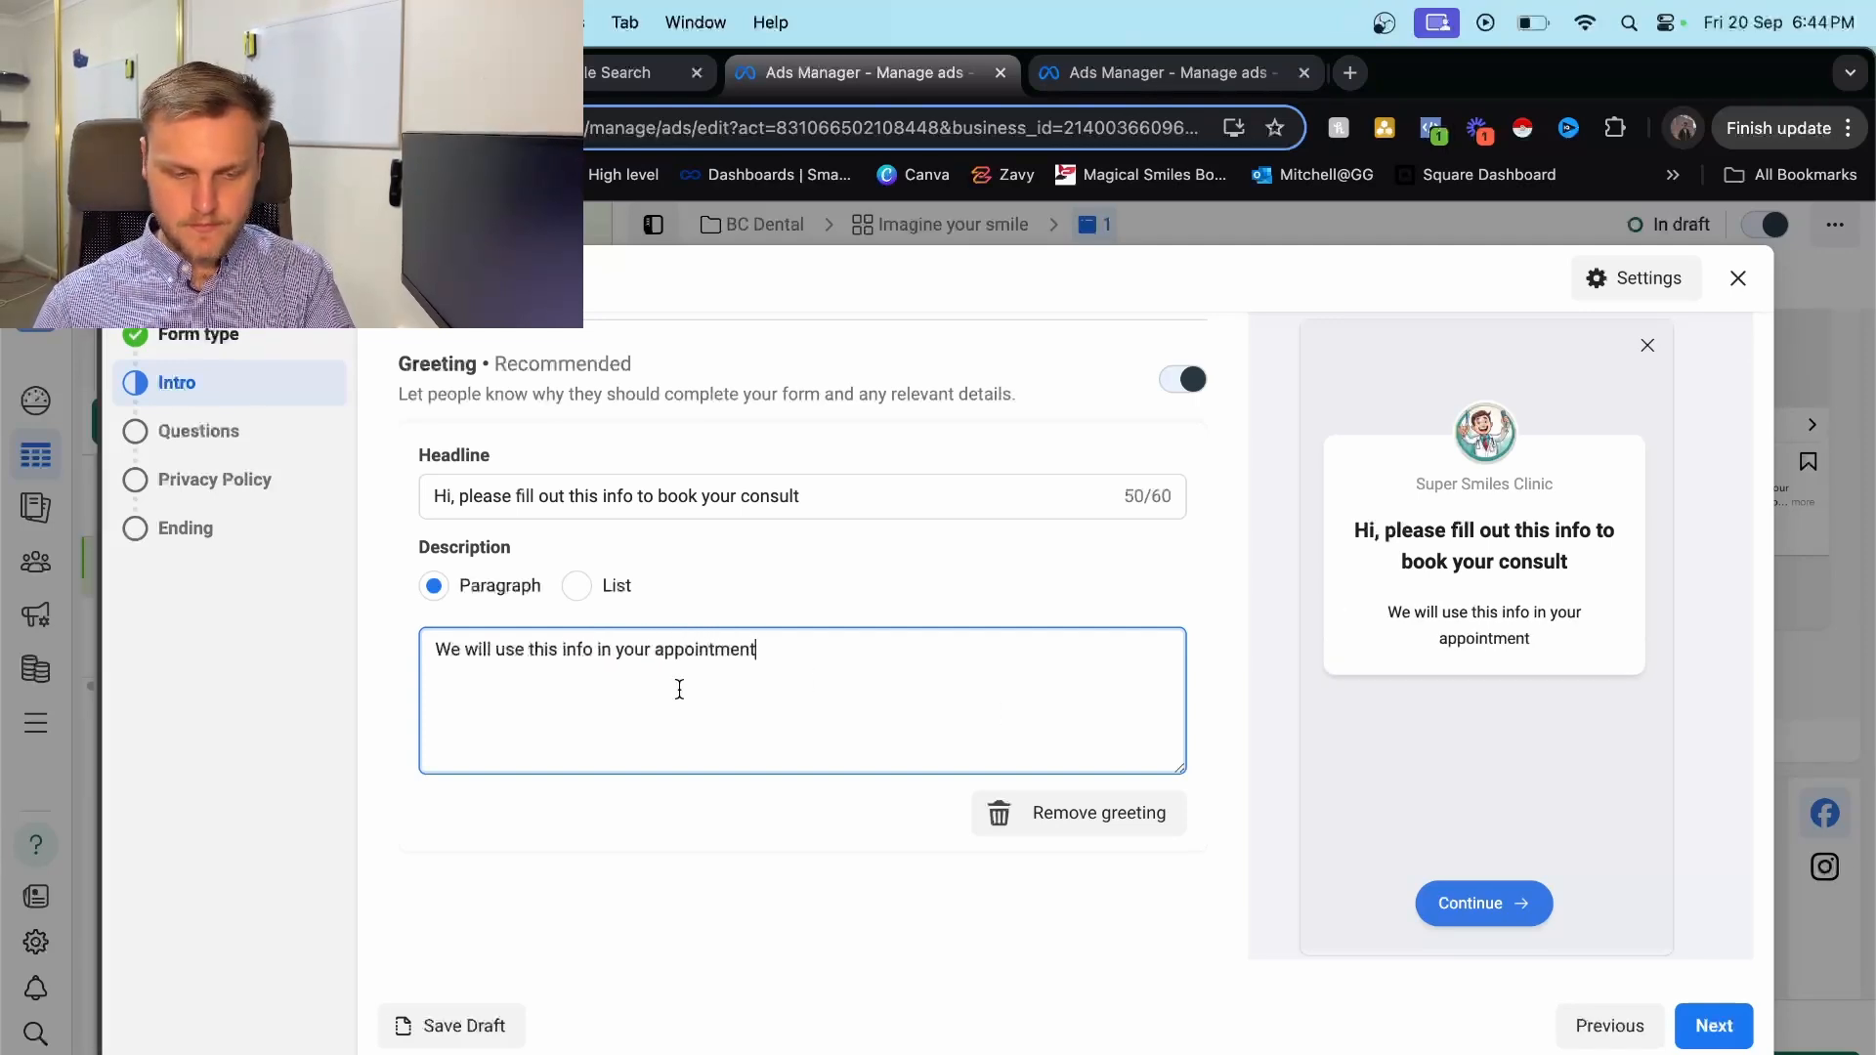
# Add a multiple choice question to the form asking "Are you available in the next 5 days for your appointment?".
pyautogui.click(281, 430)
pyautogui.click(528, 538)
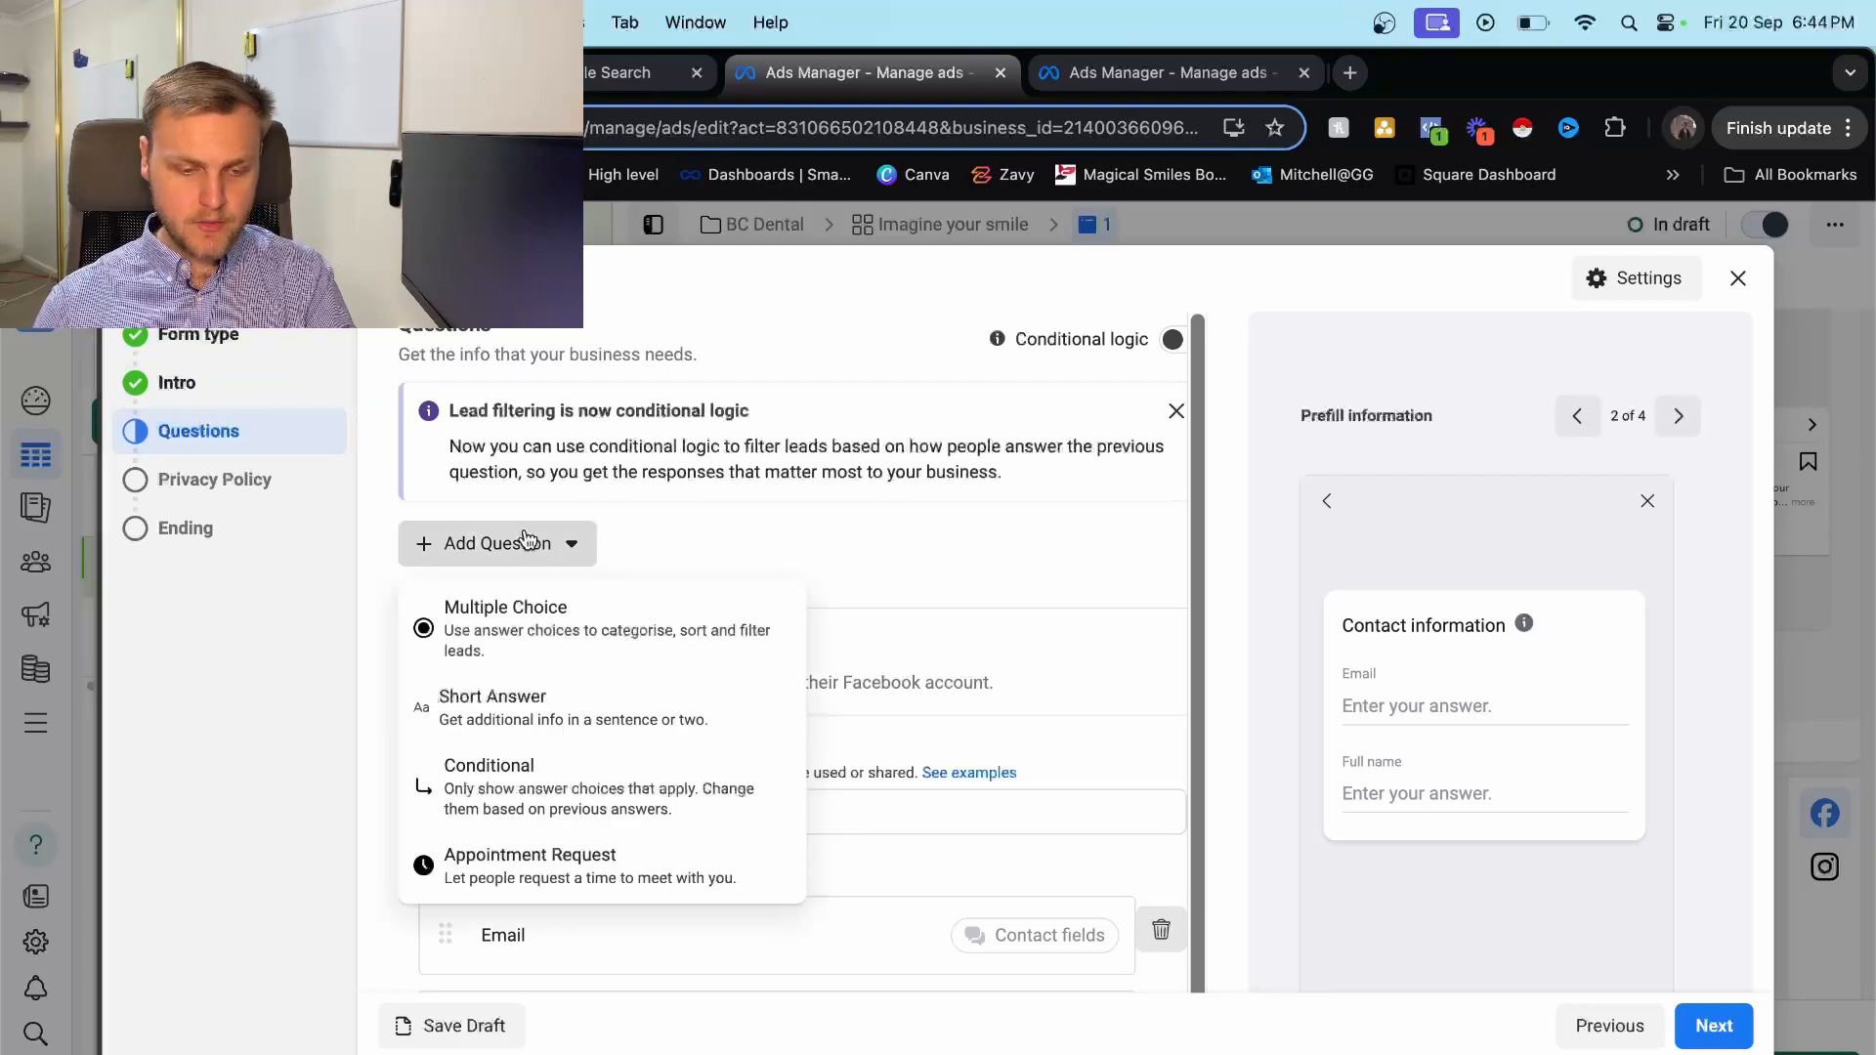
pyautogui.click(659, 640)
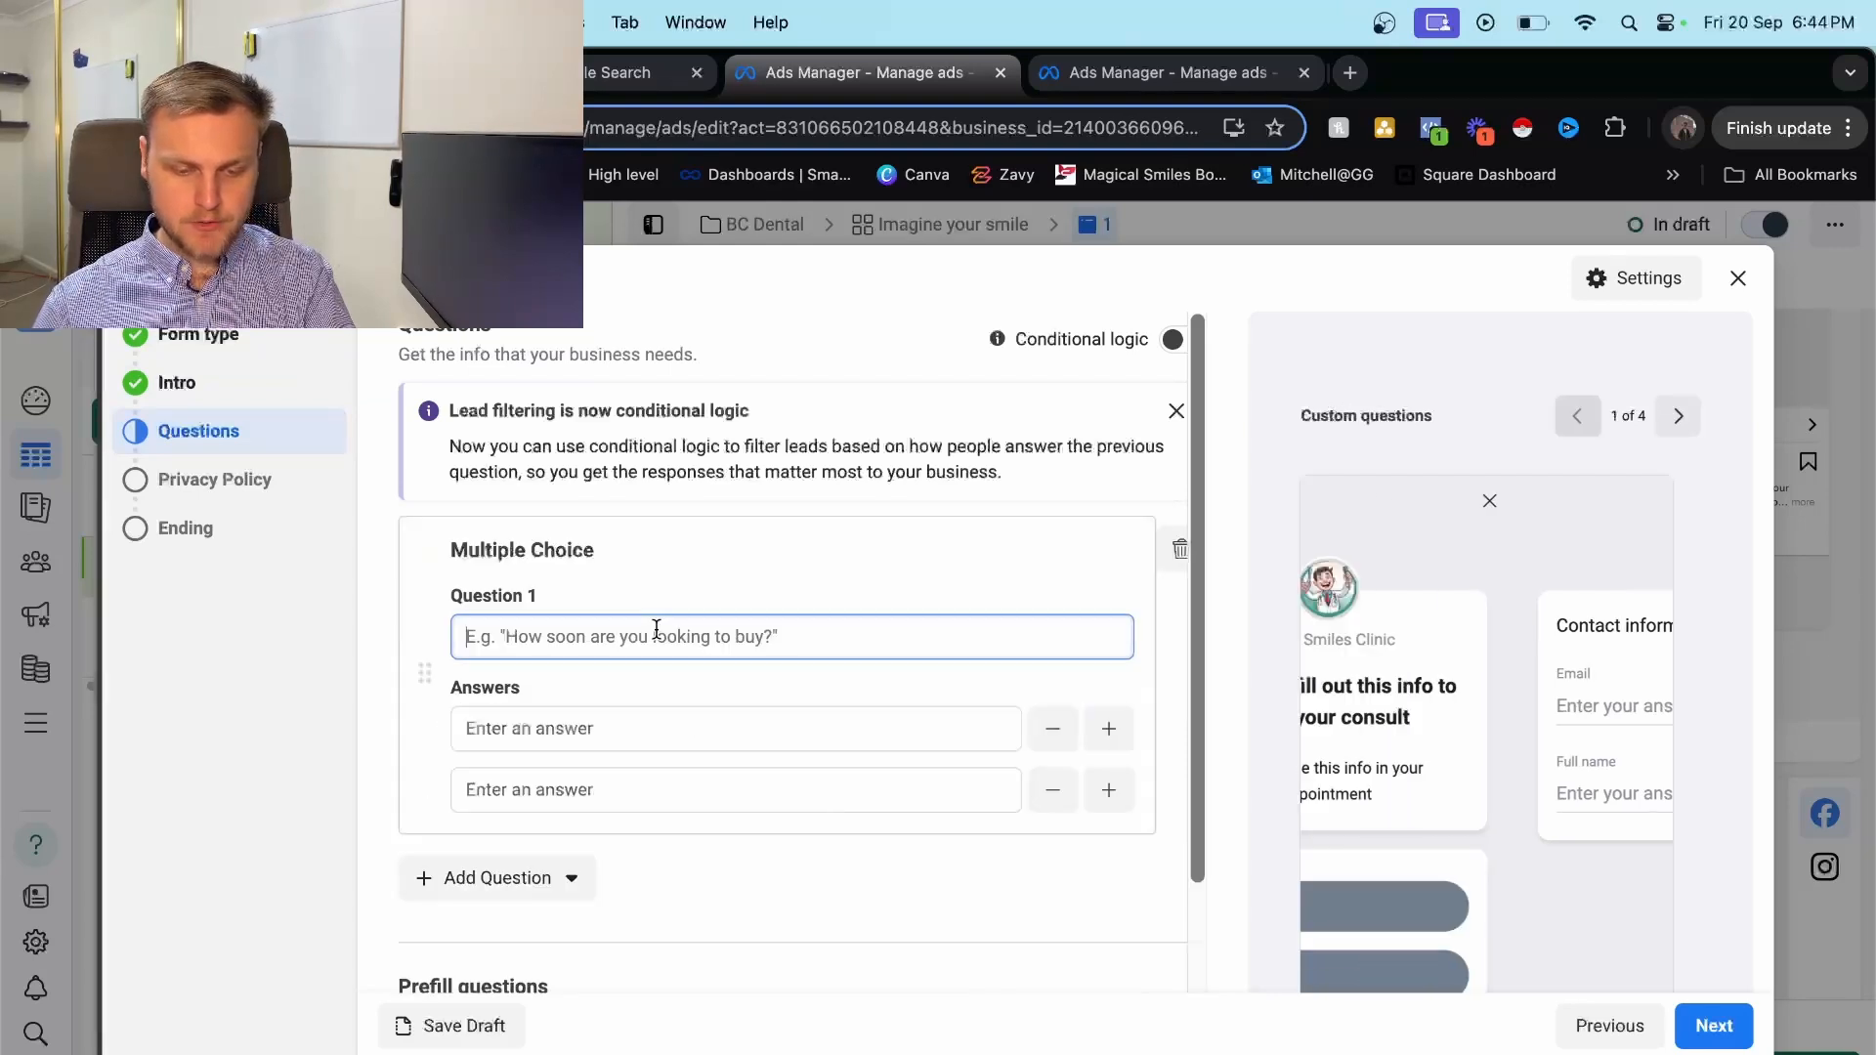
pyautogui.write('Are you ava')
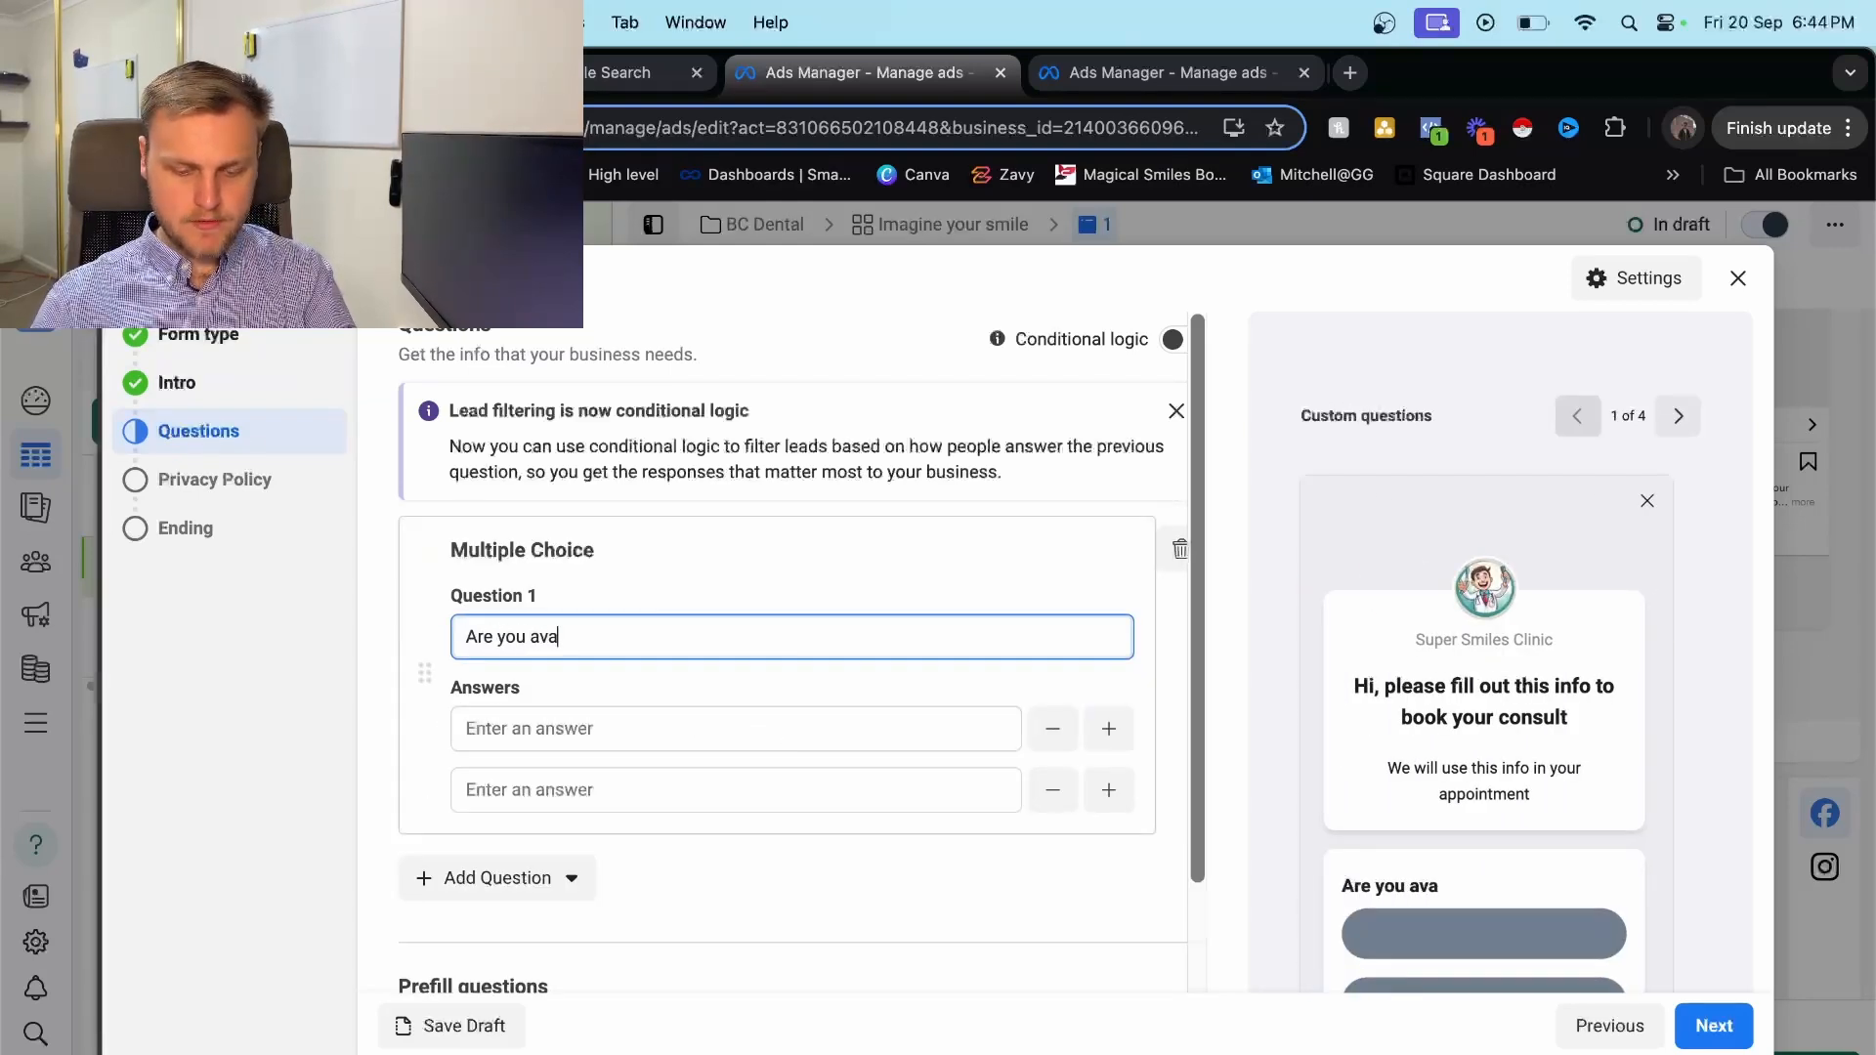
pyautogui.write('ilable in the nex')
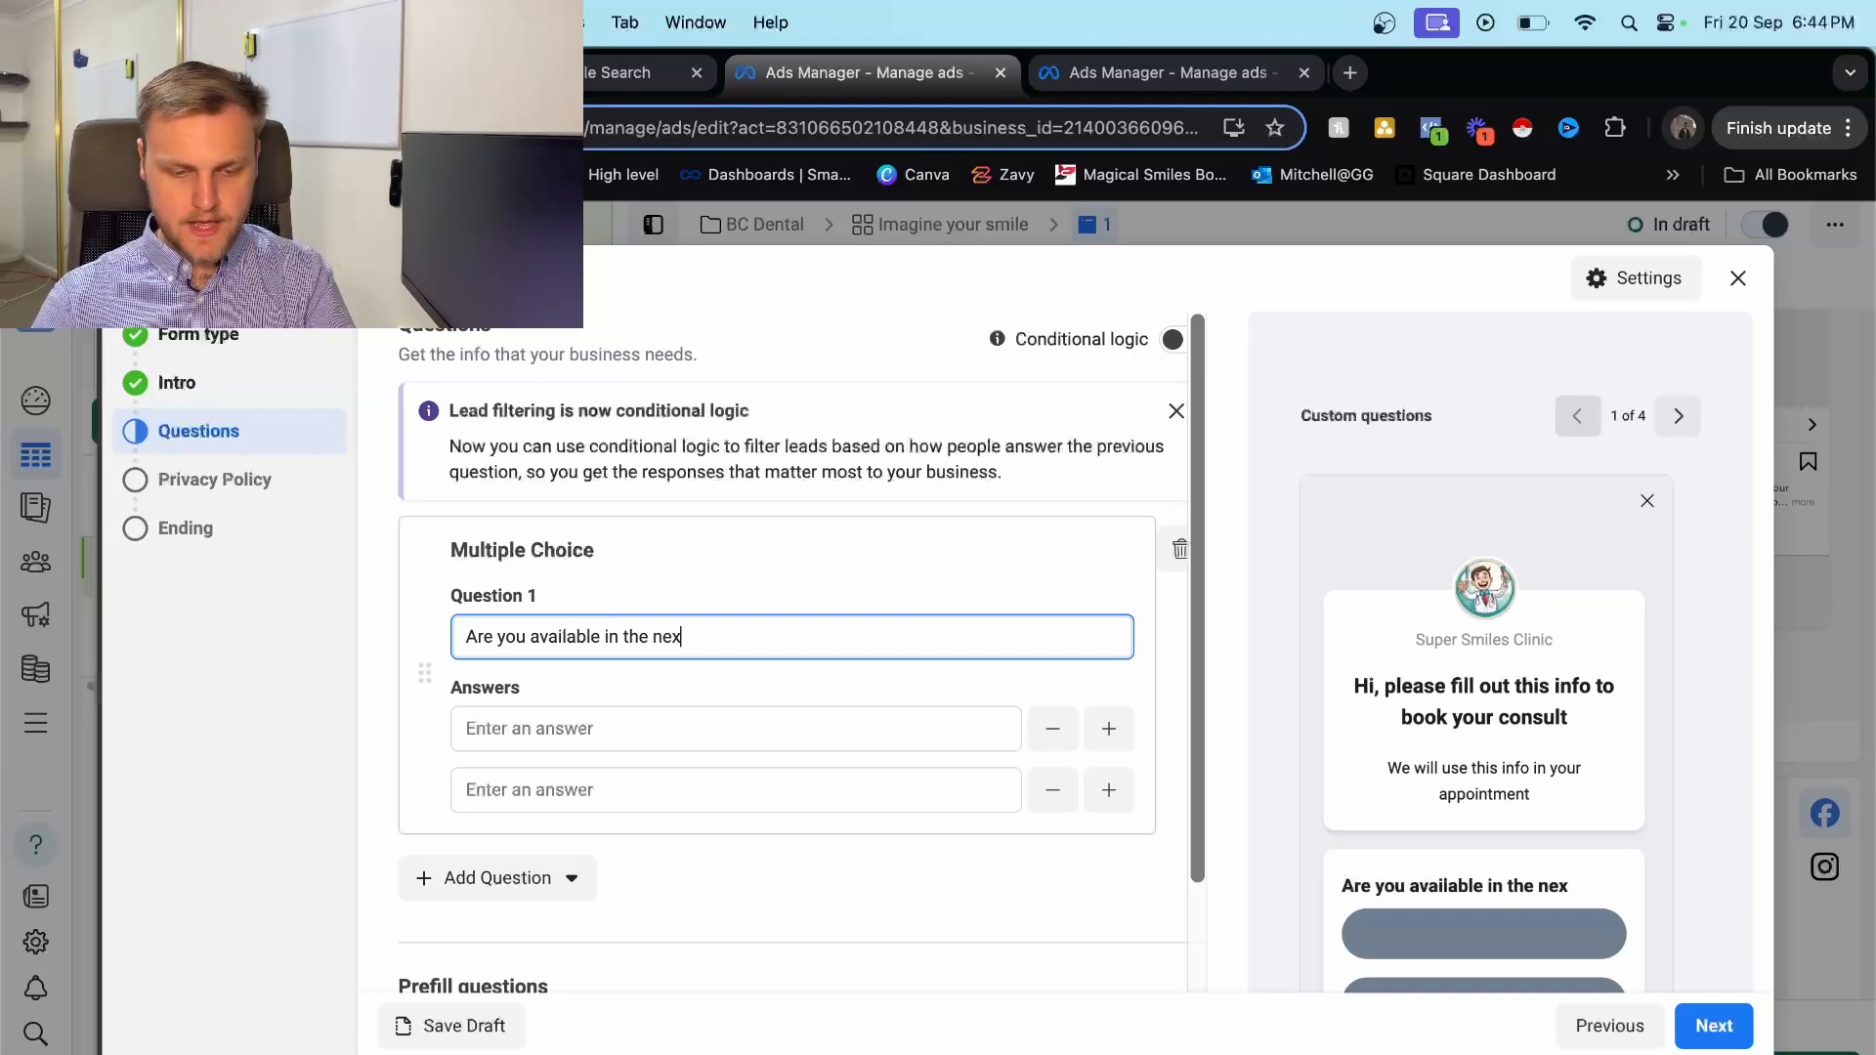
pyautogui.write('t 5 days for y')
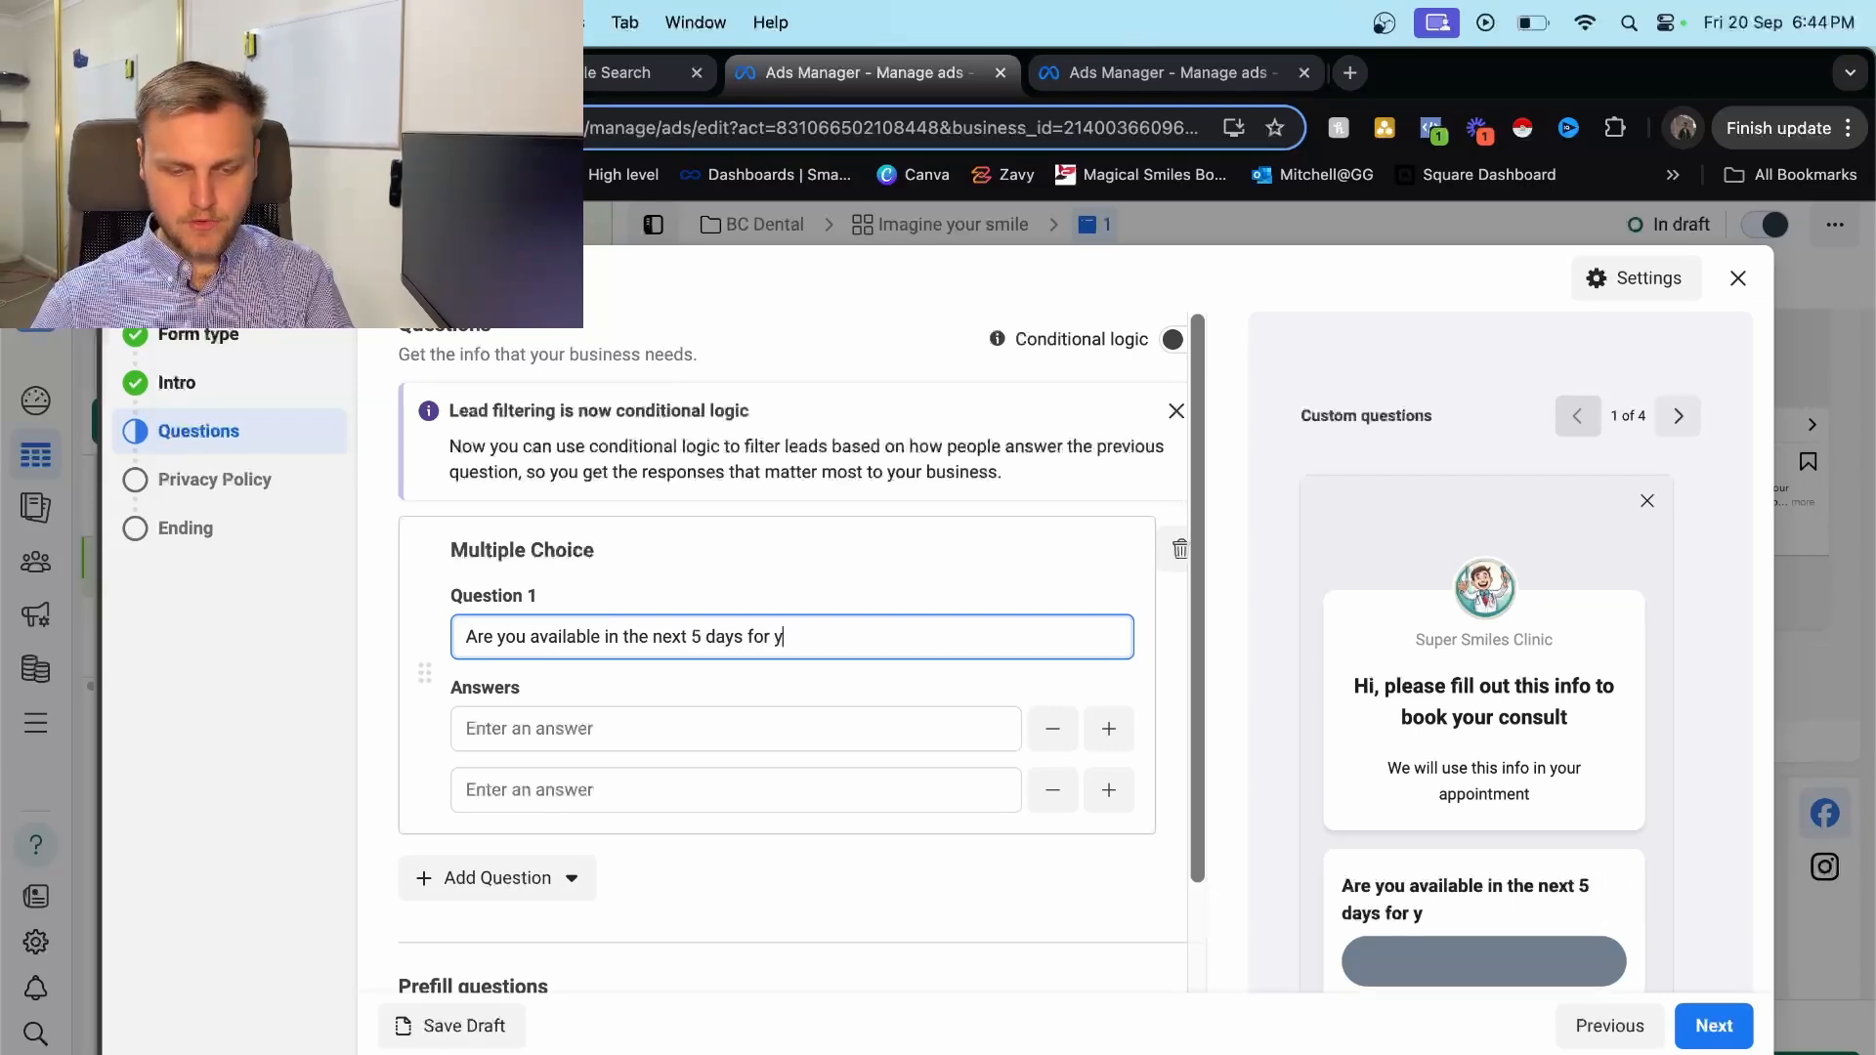
pyautogui.write('our appointment')
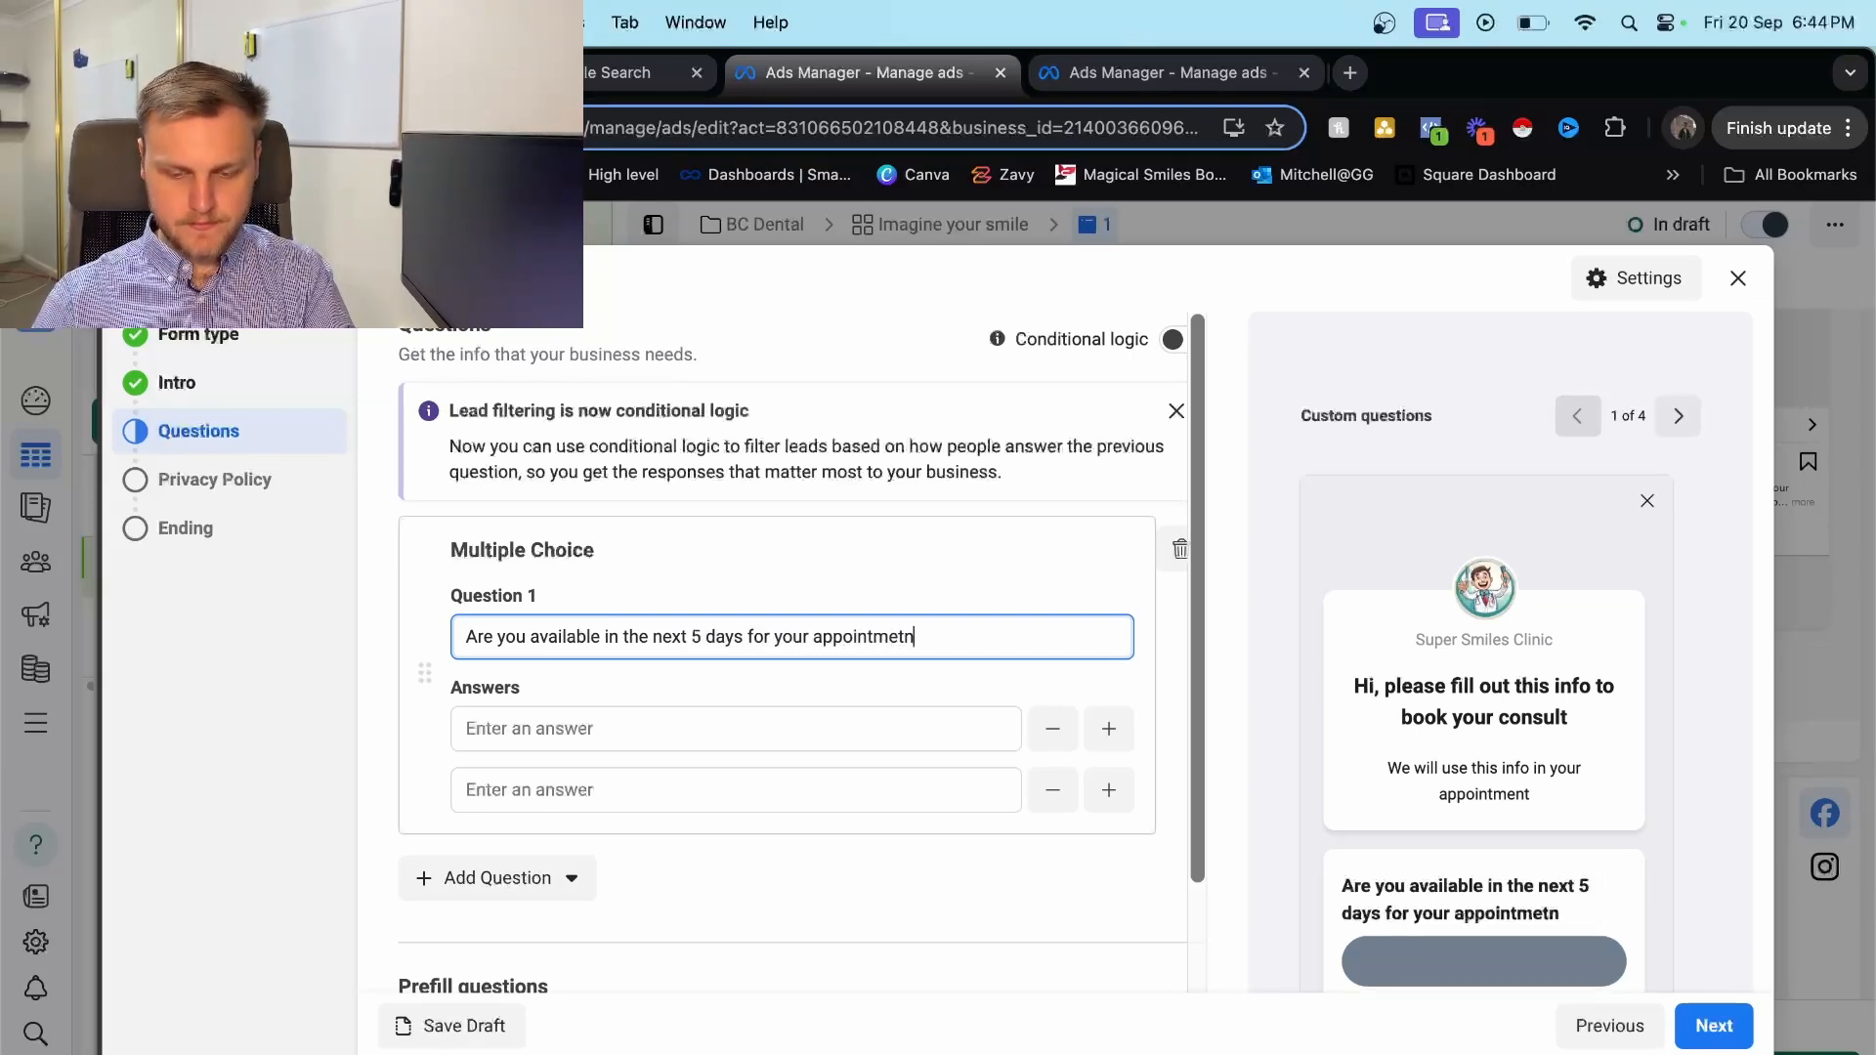
pyautogui.press('BackSpace')
pyautogui.press('BackSpace')
pyautogui.write('?')
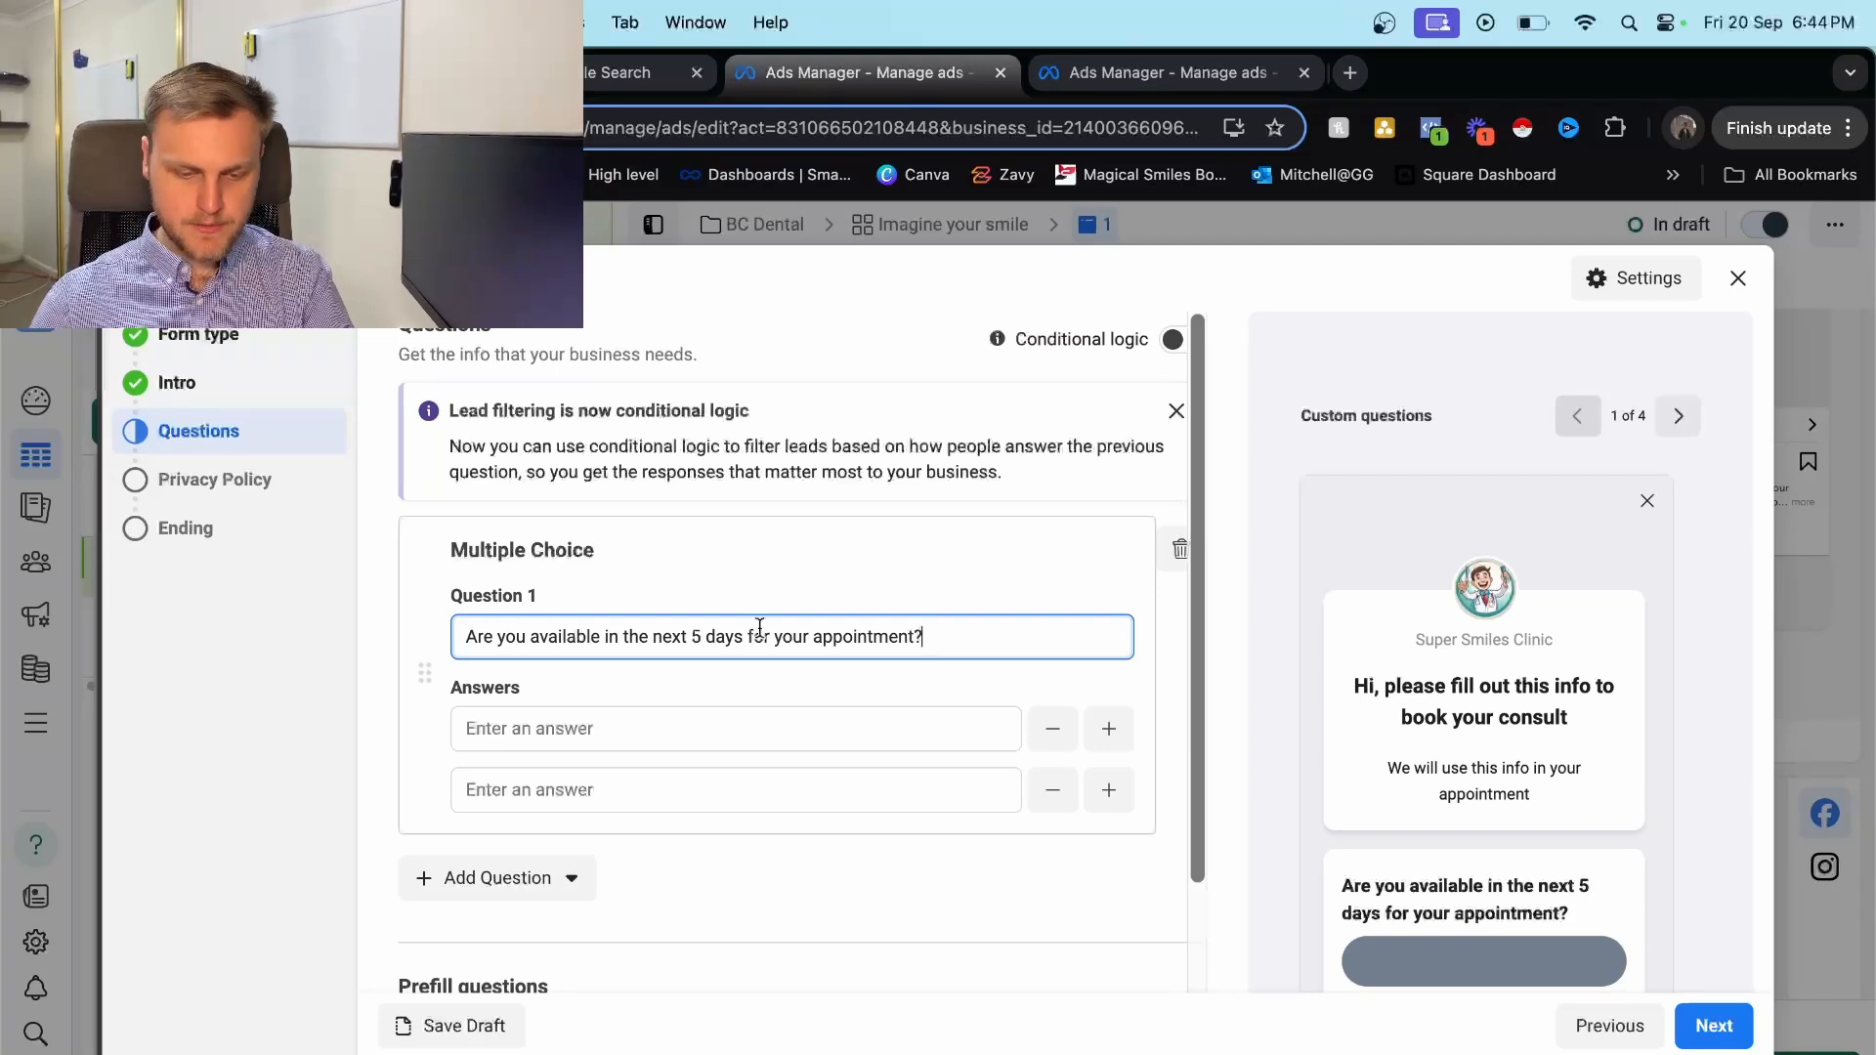
# Enter "Yes" and "no" as the two answers to the appointment availability question.
pyautogui.click(746, 725)
pyautogui.write('Yes')
pyautogui.click(737, 793)
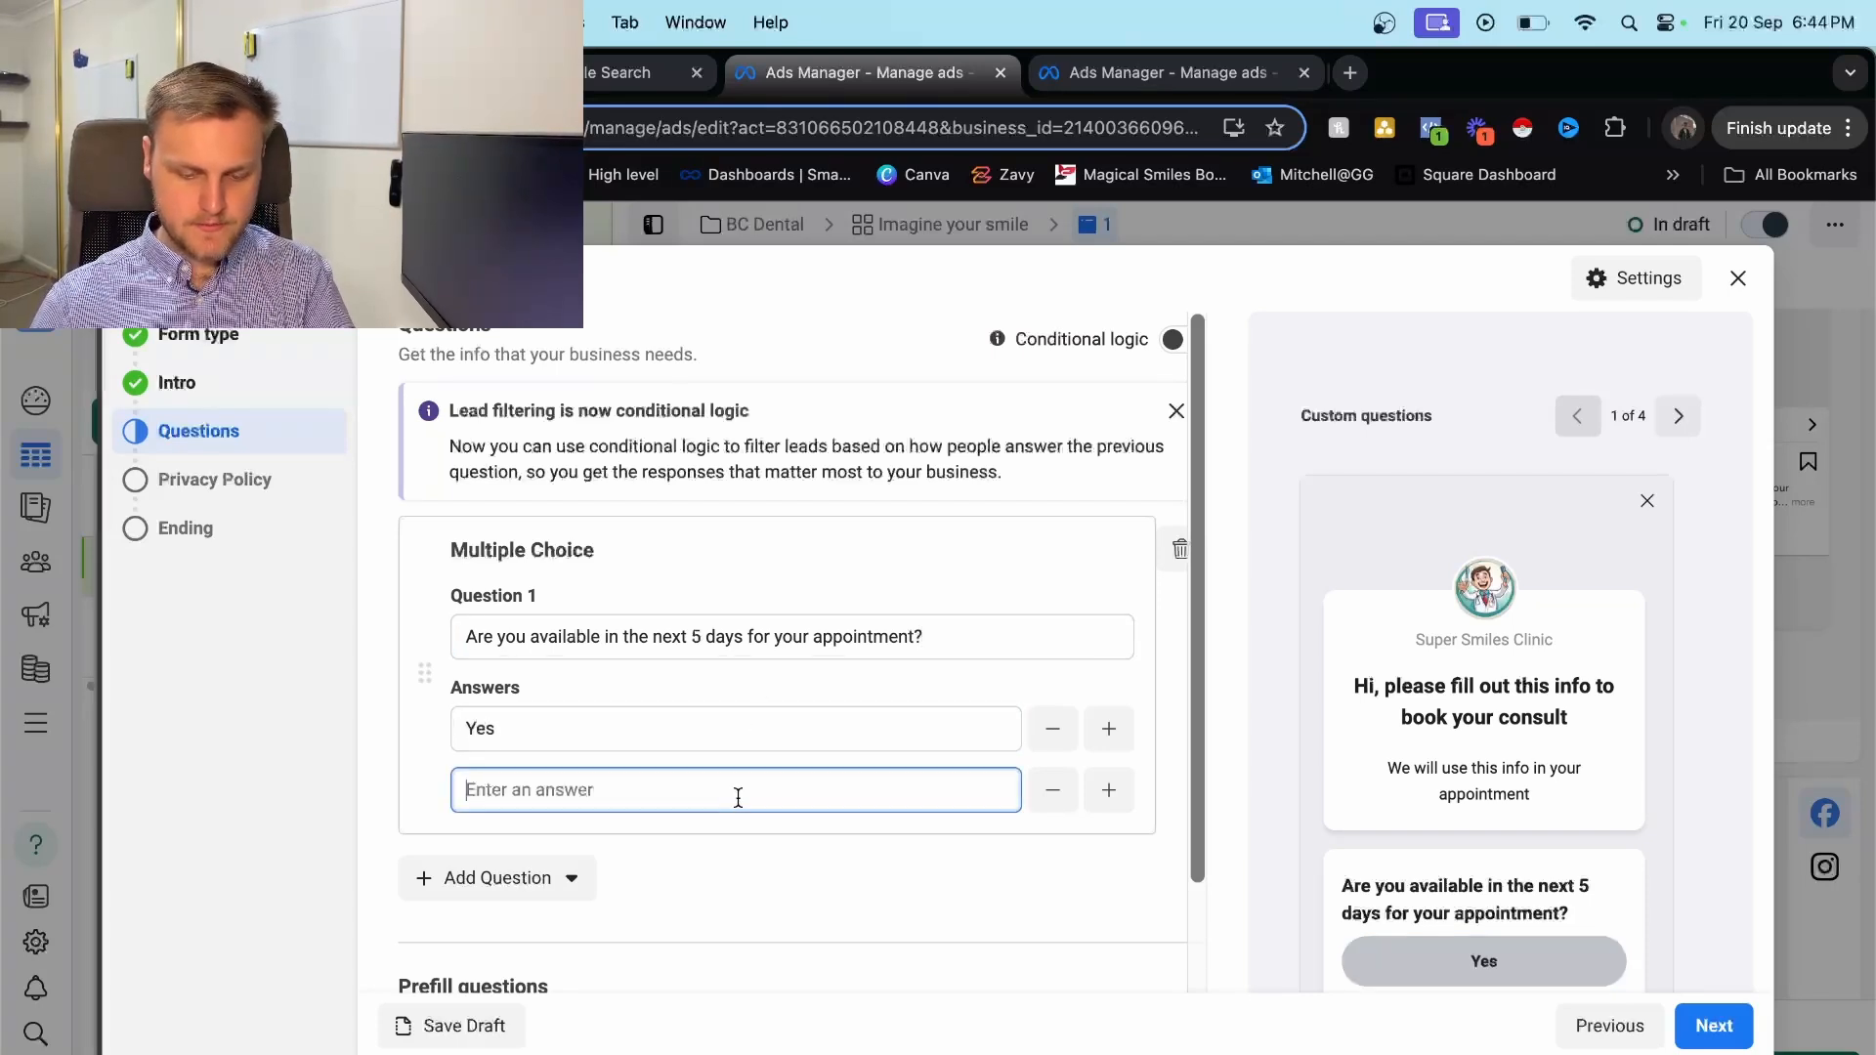
pyautogui.write('no')
pyautogui.click(782, 952)
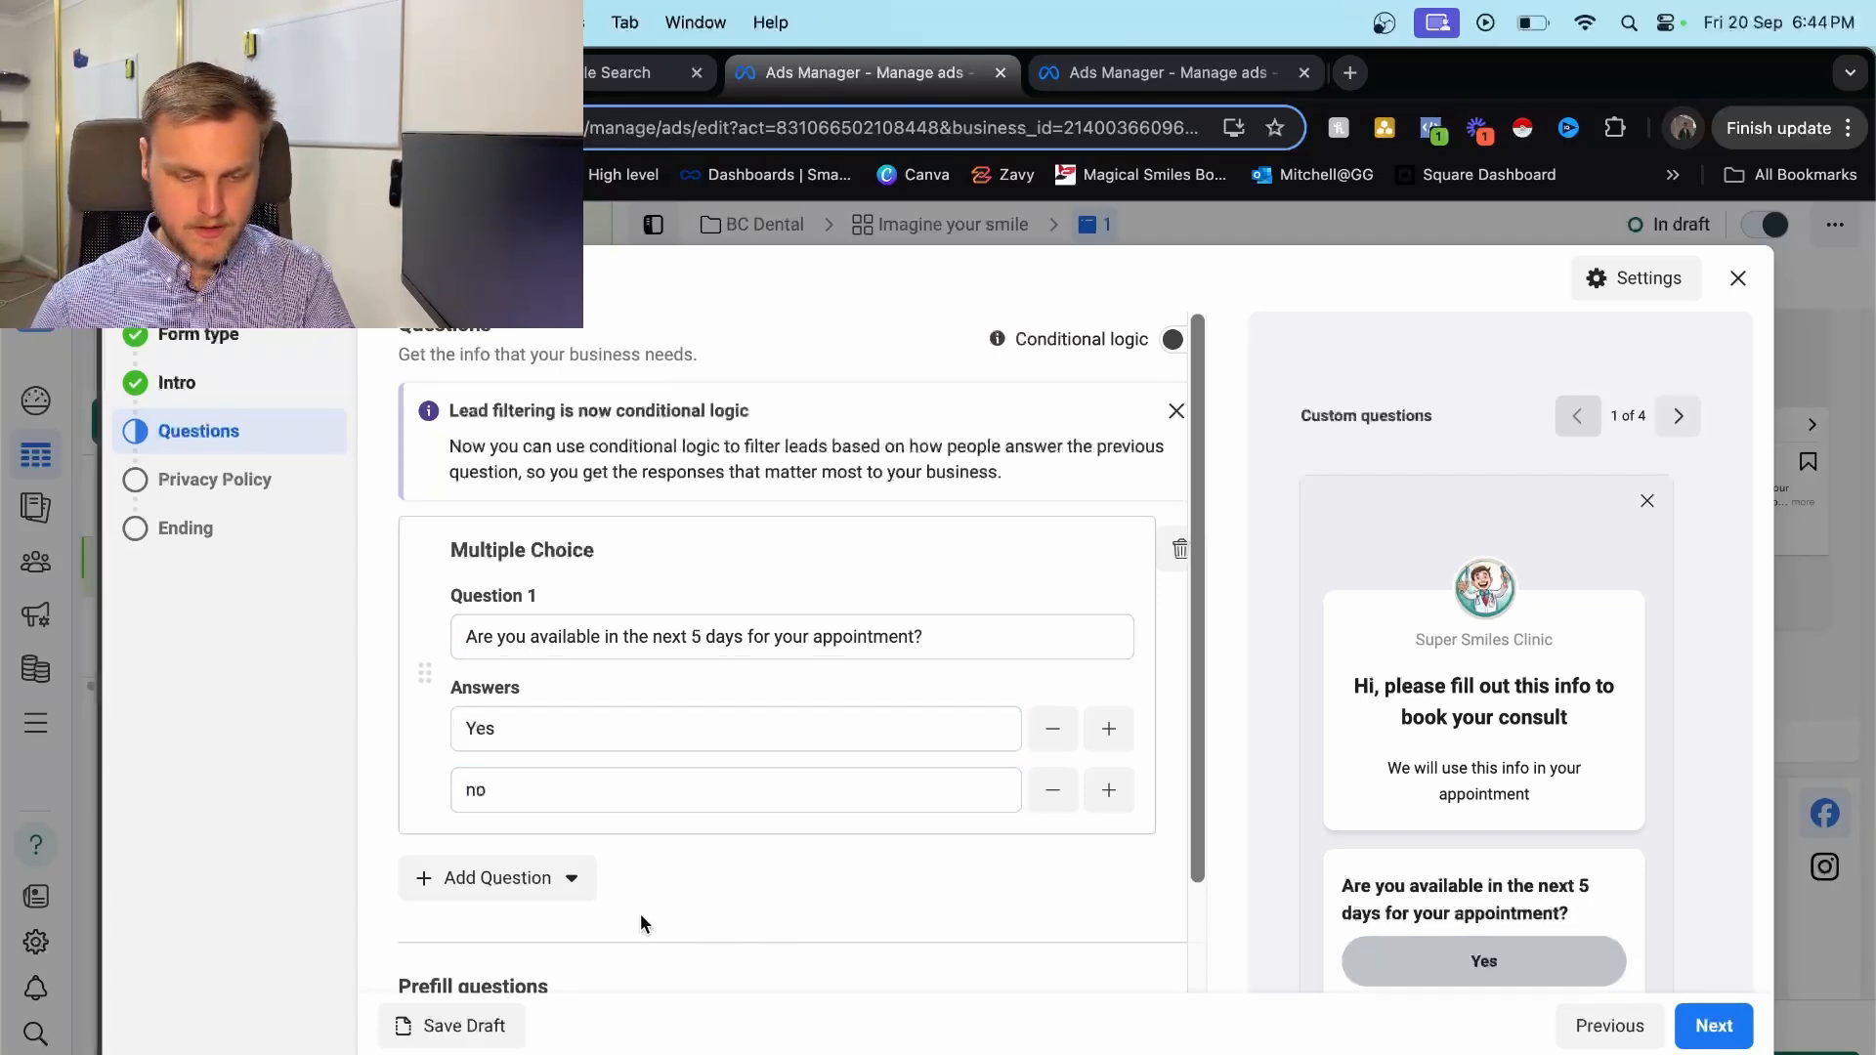
# Add a short answer question asking "Which private health fund are you with?".
pyautogui.click(566, 877)
pyautogui.click(623, 670)
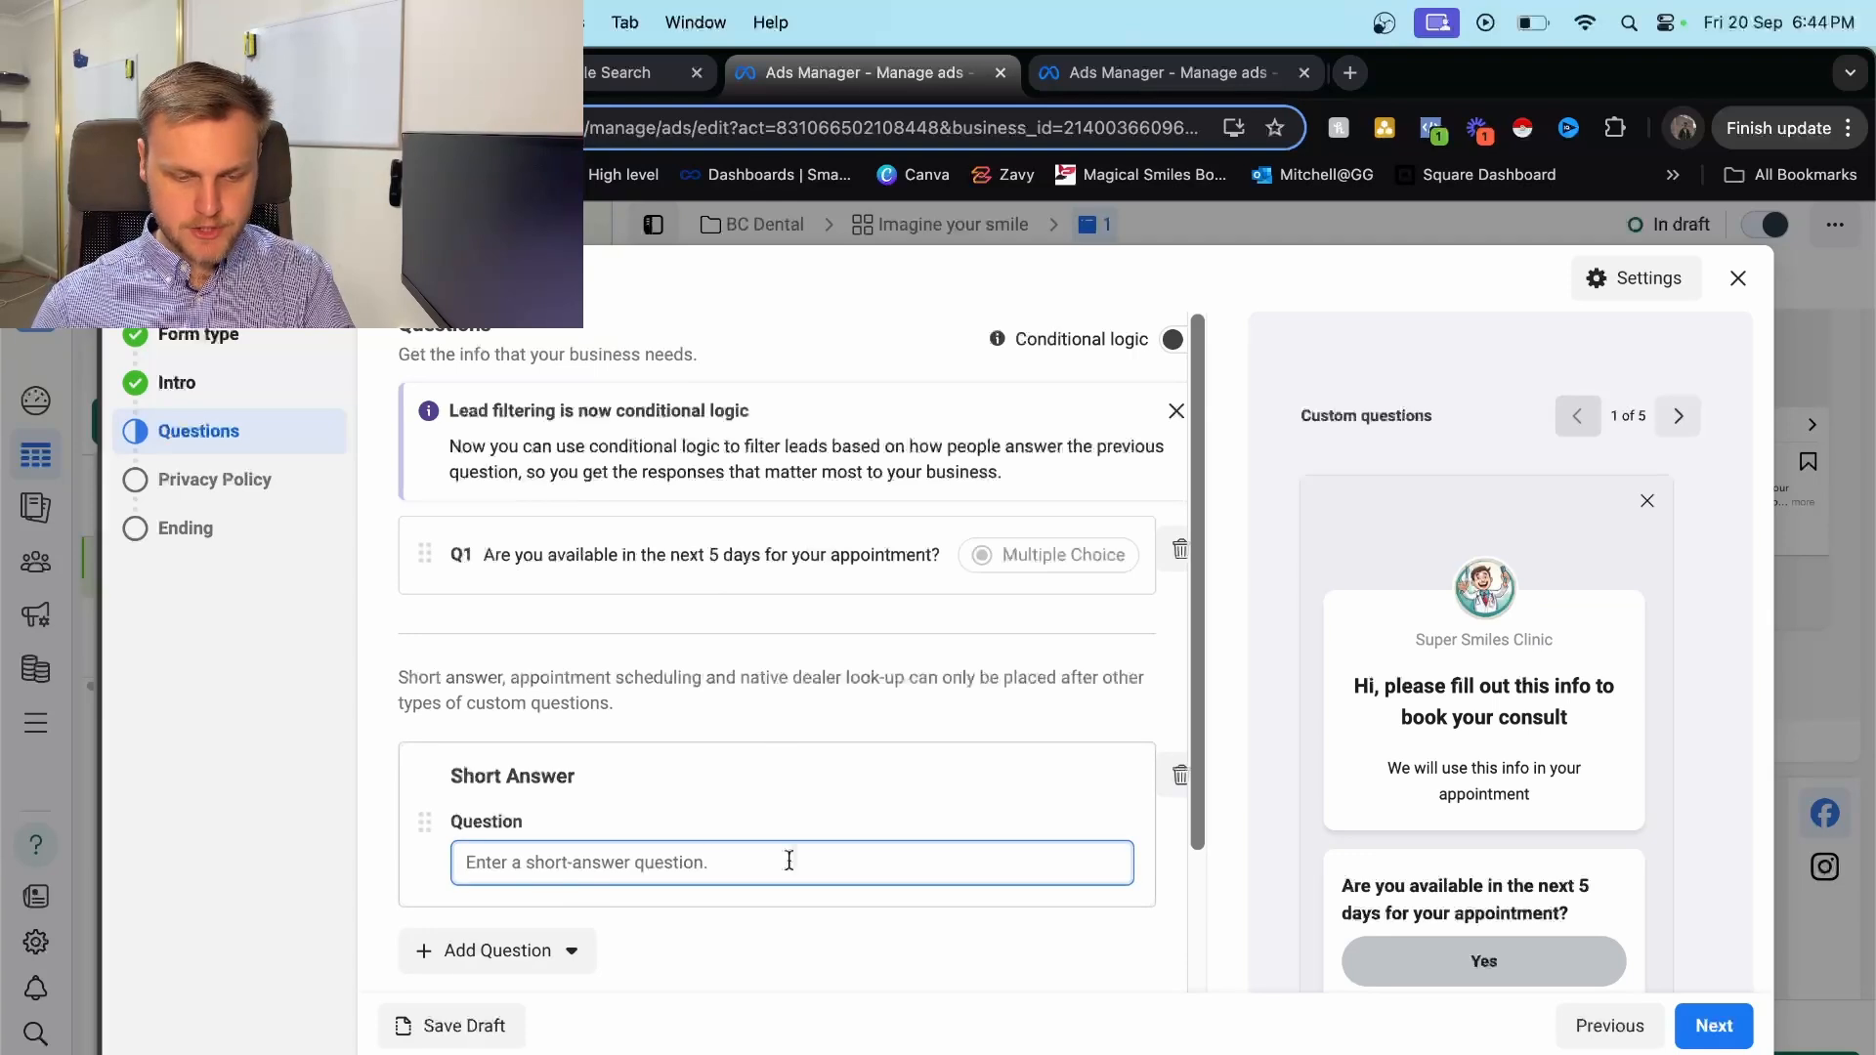
pyautogui.write('Which private h')
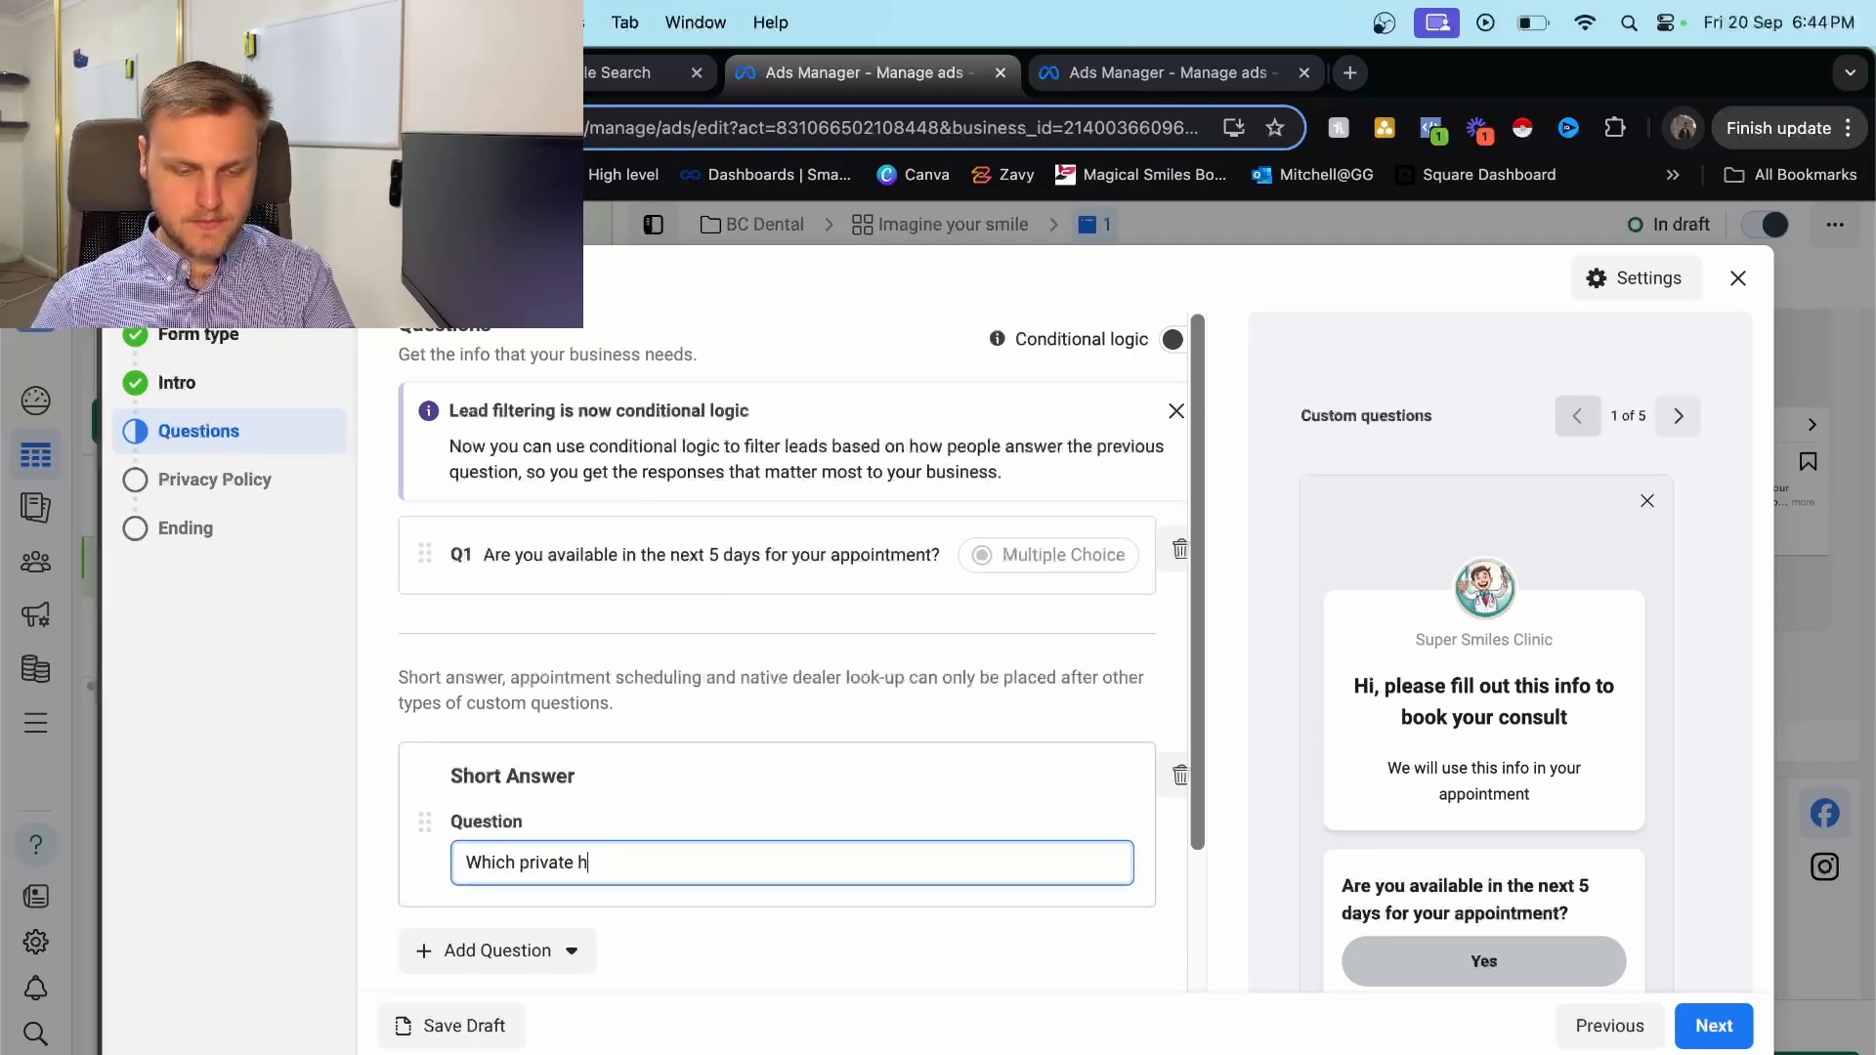
pyautogui.write('ealth fund are you with')
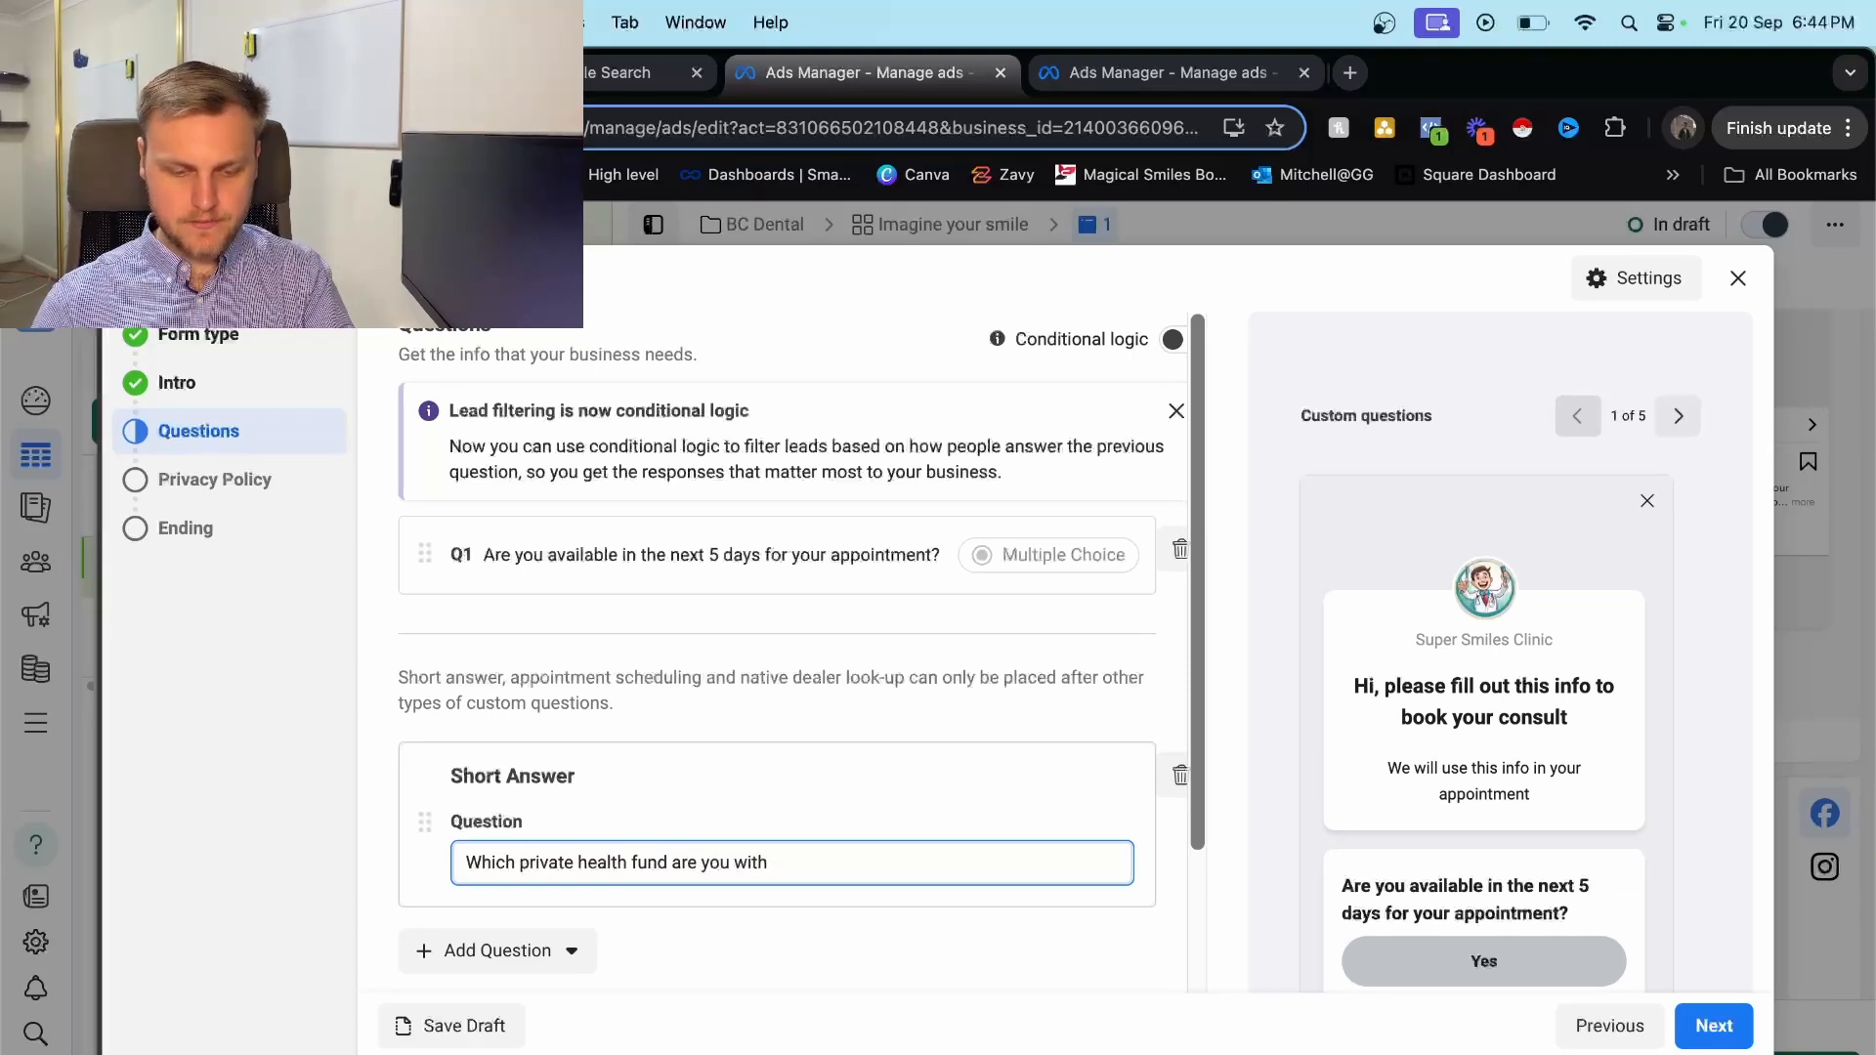
# Set the description of the prefill questions to "We will use this info to contact you".
pyautogui.scroll(-6, 875, 817)
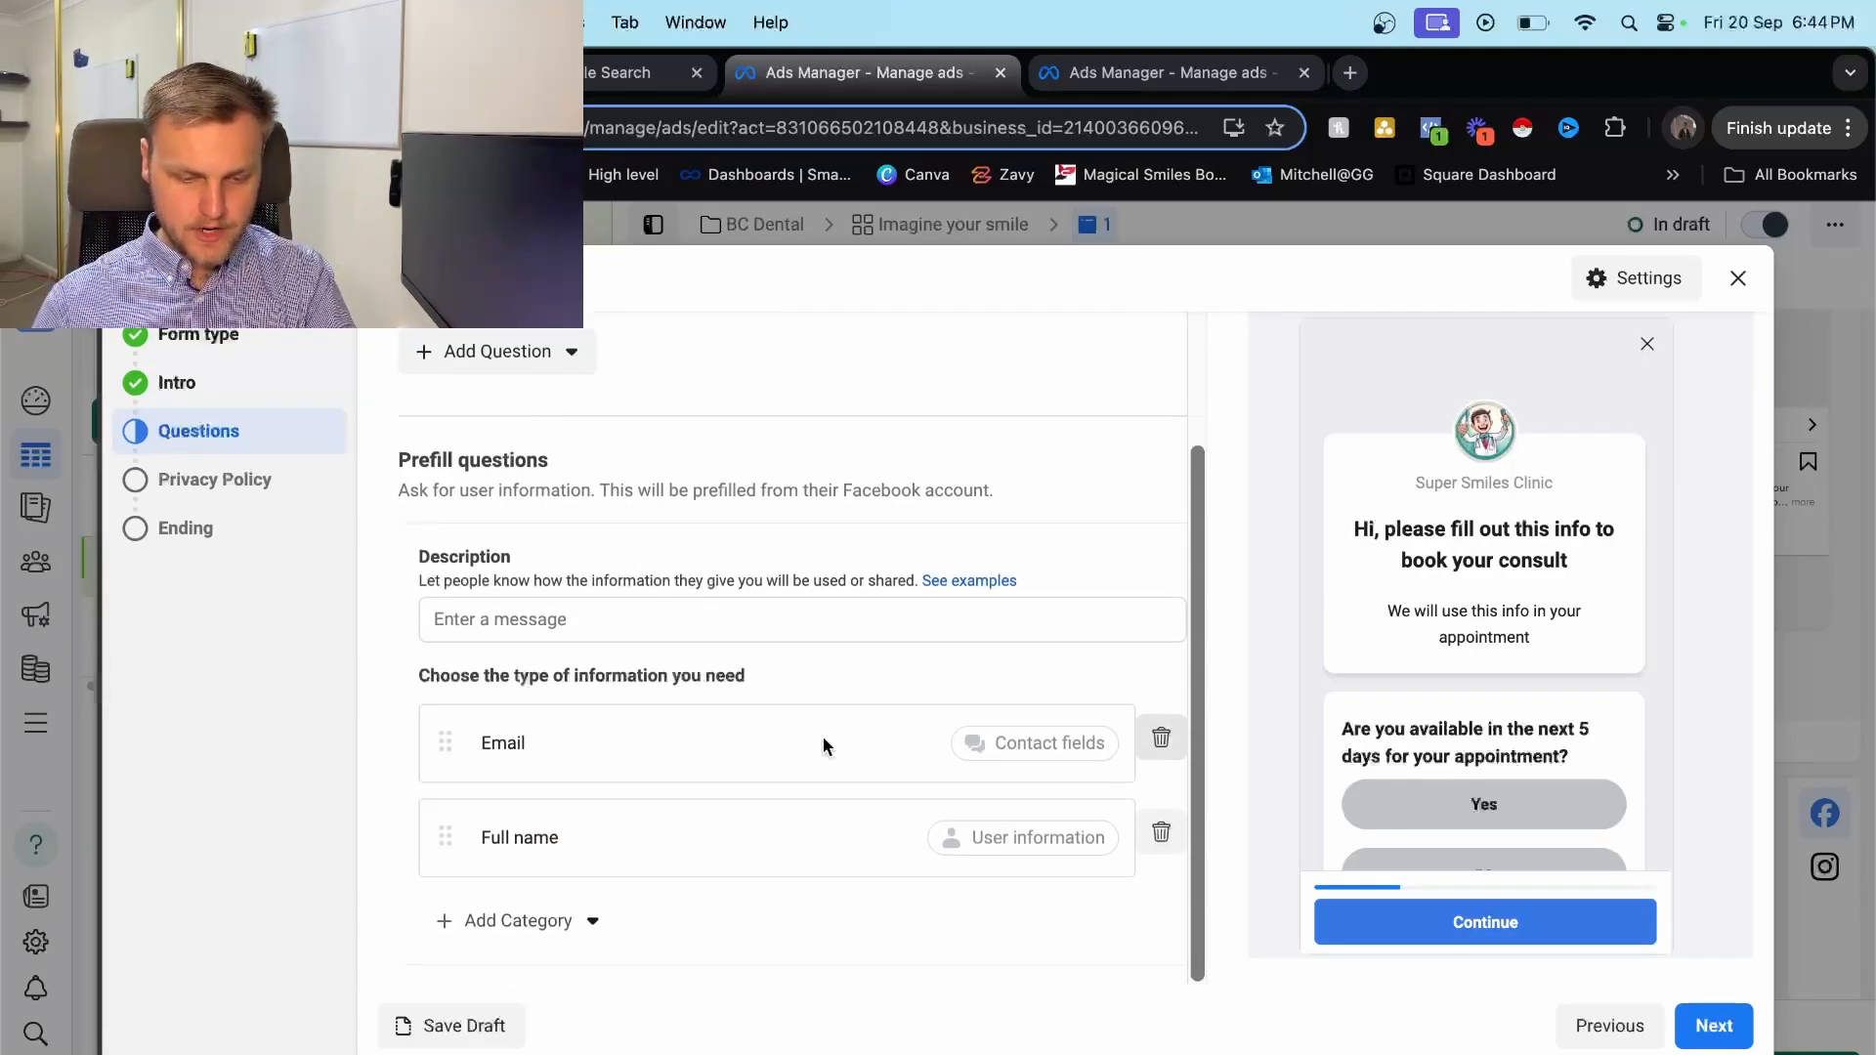
pyautogui.click(663, 616)
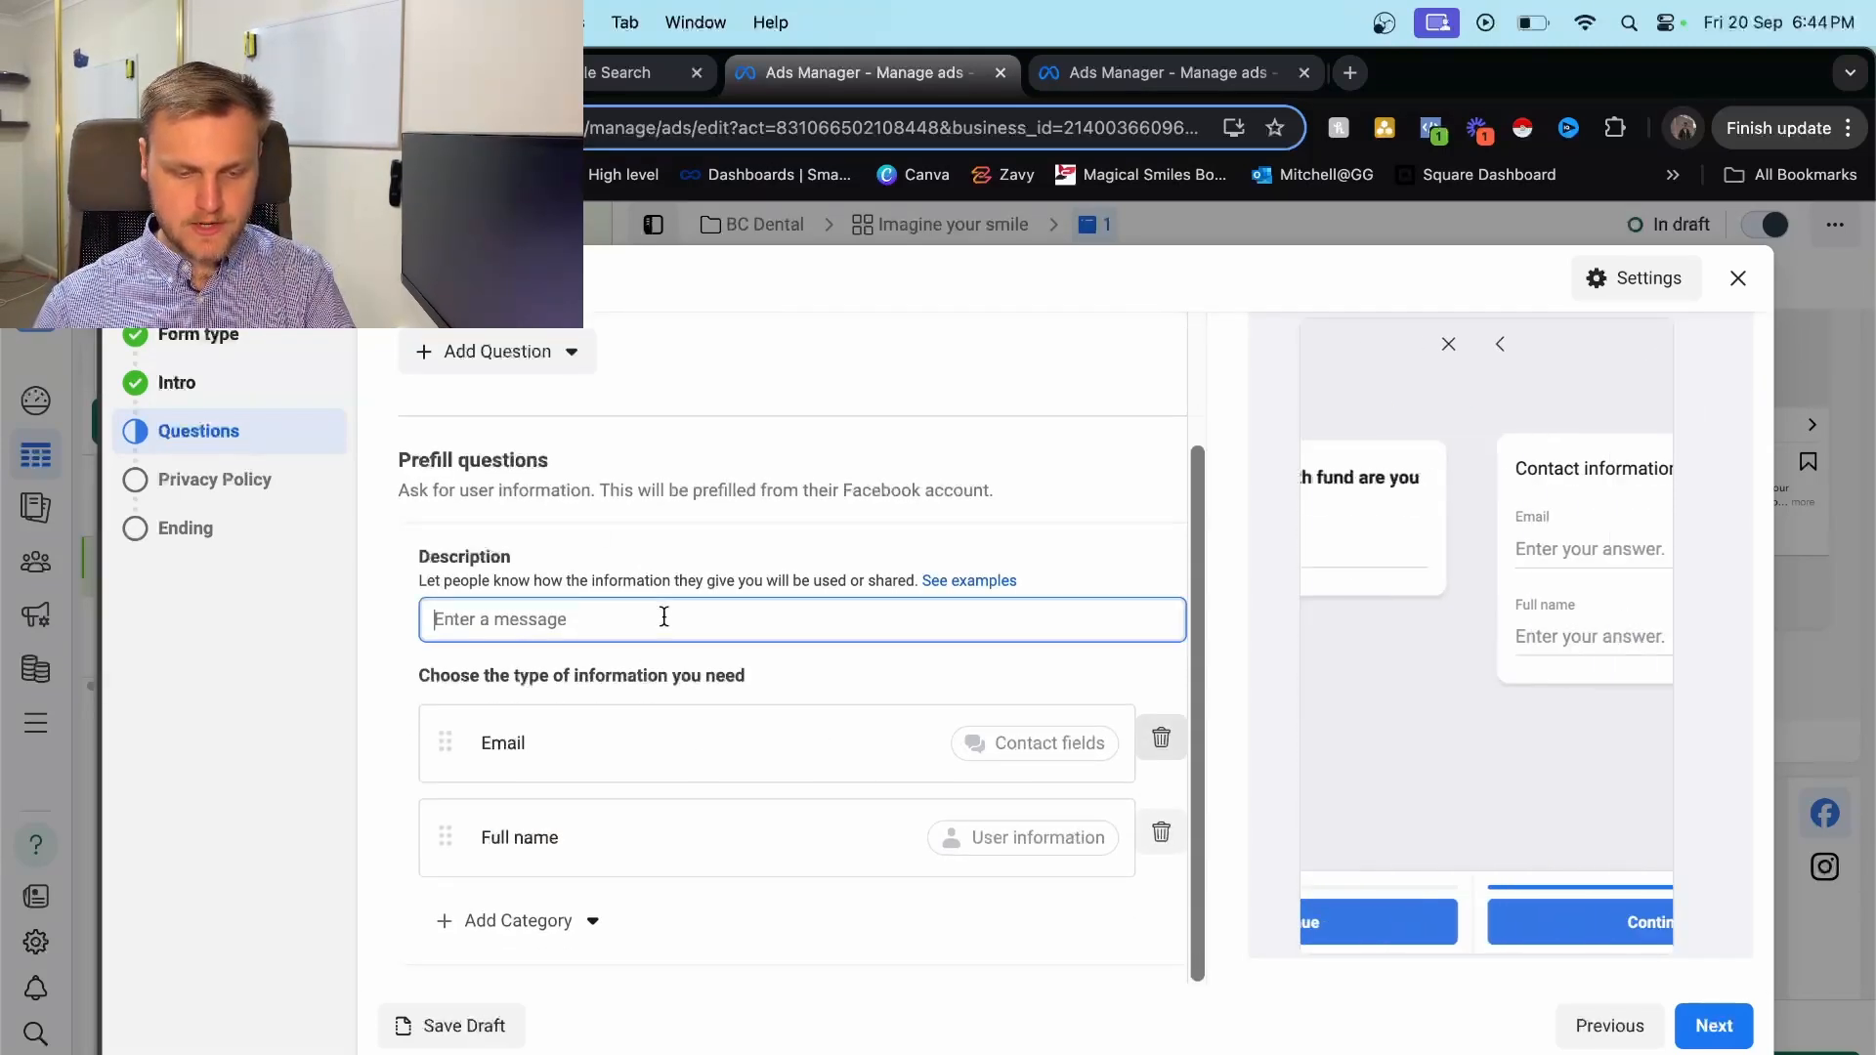
pyautogui.write('We wi')
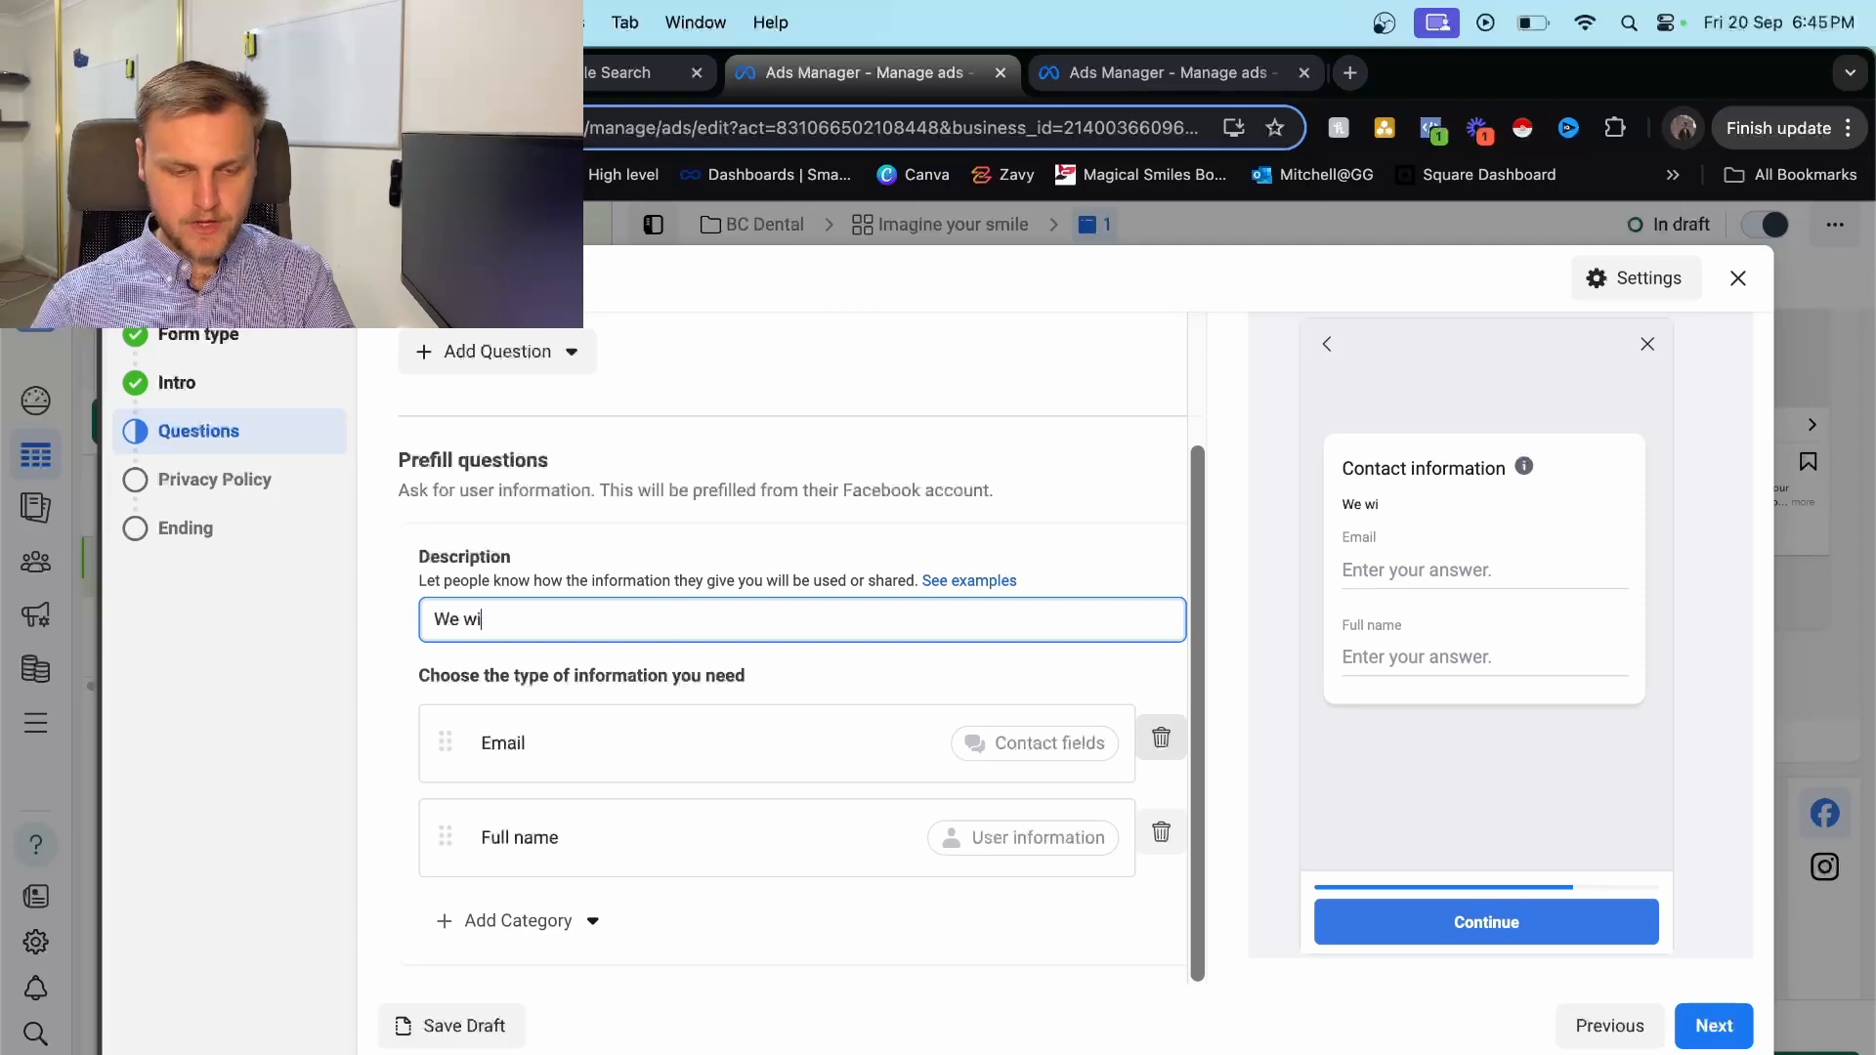
pyautogui.write('ll use this inf')
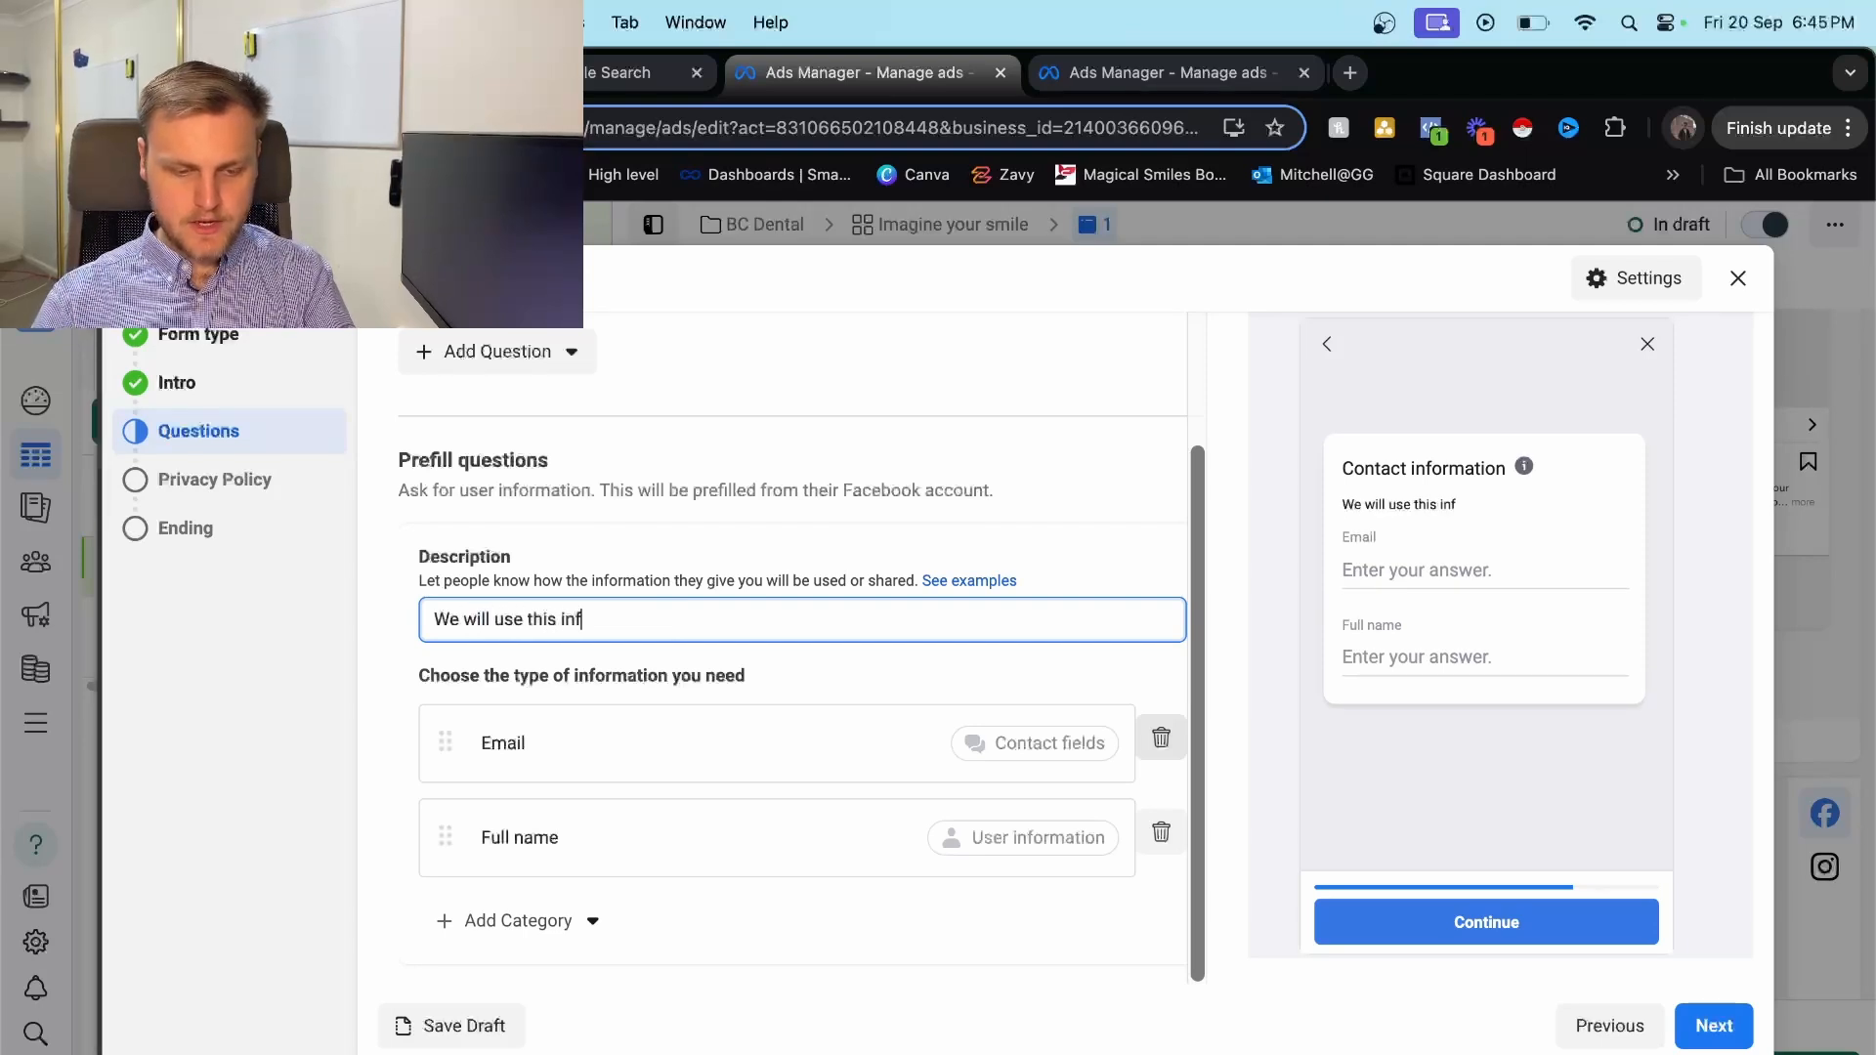
pyautogui.write('you')
# Move Full name above Email in the prefill questions and add a Phone number contact field.
pyautogui.moveTo(657, 837); pyautogui.dragTo(657, 762)
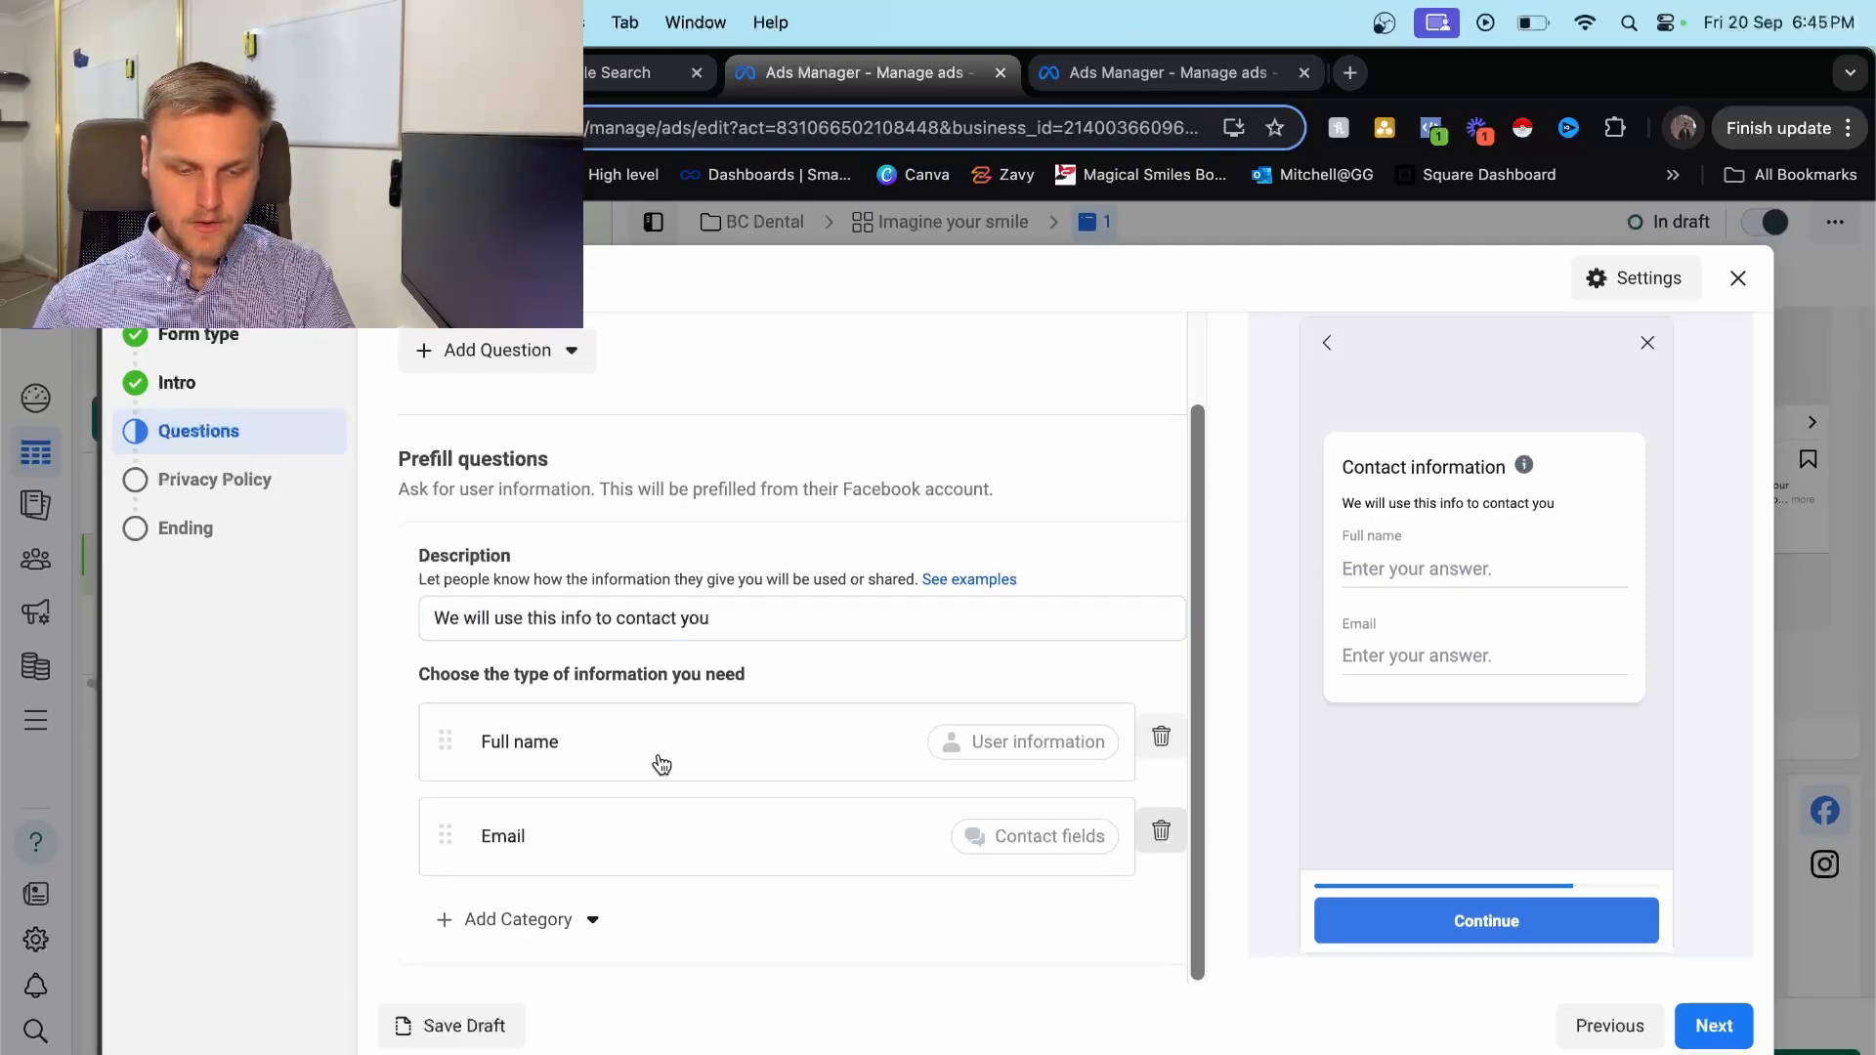
pyautogui.click(547, 919)
pyautogui.moveTo(611, 719)
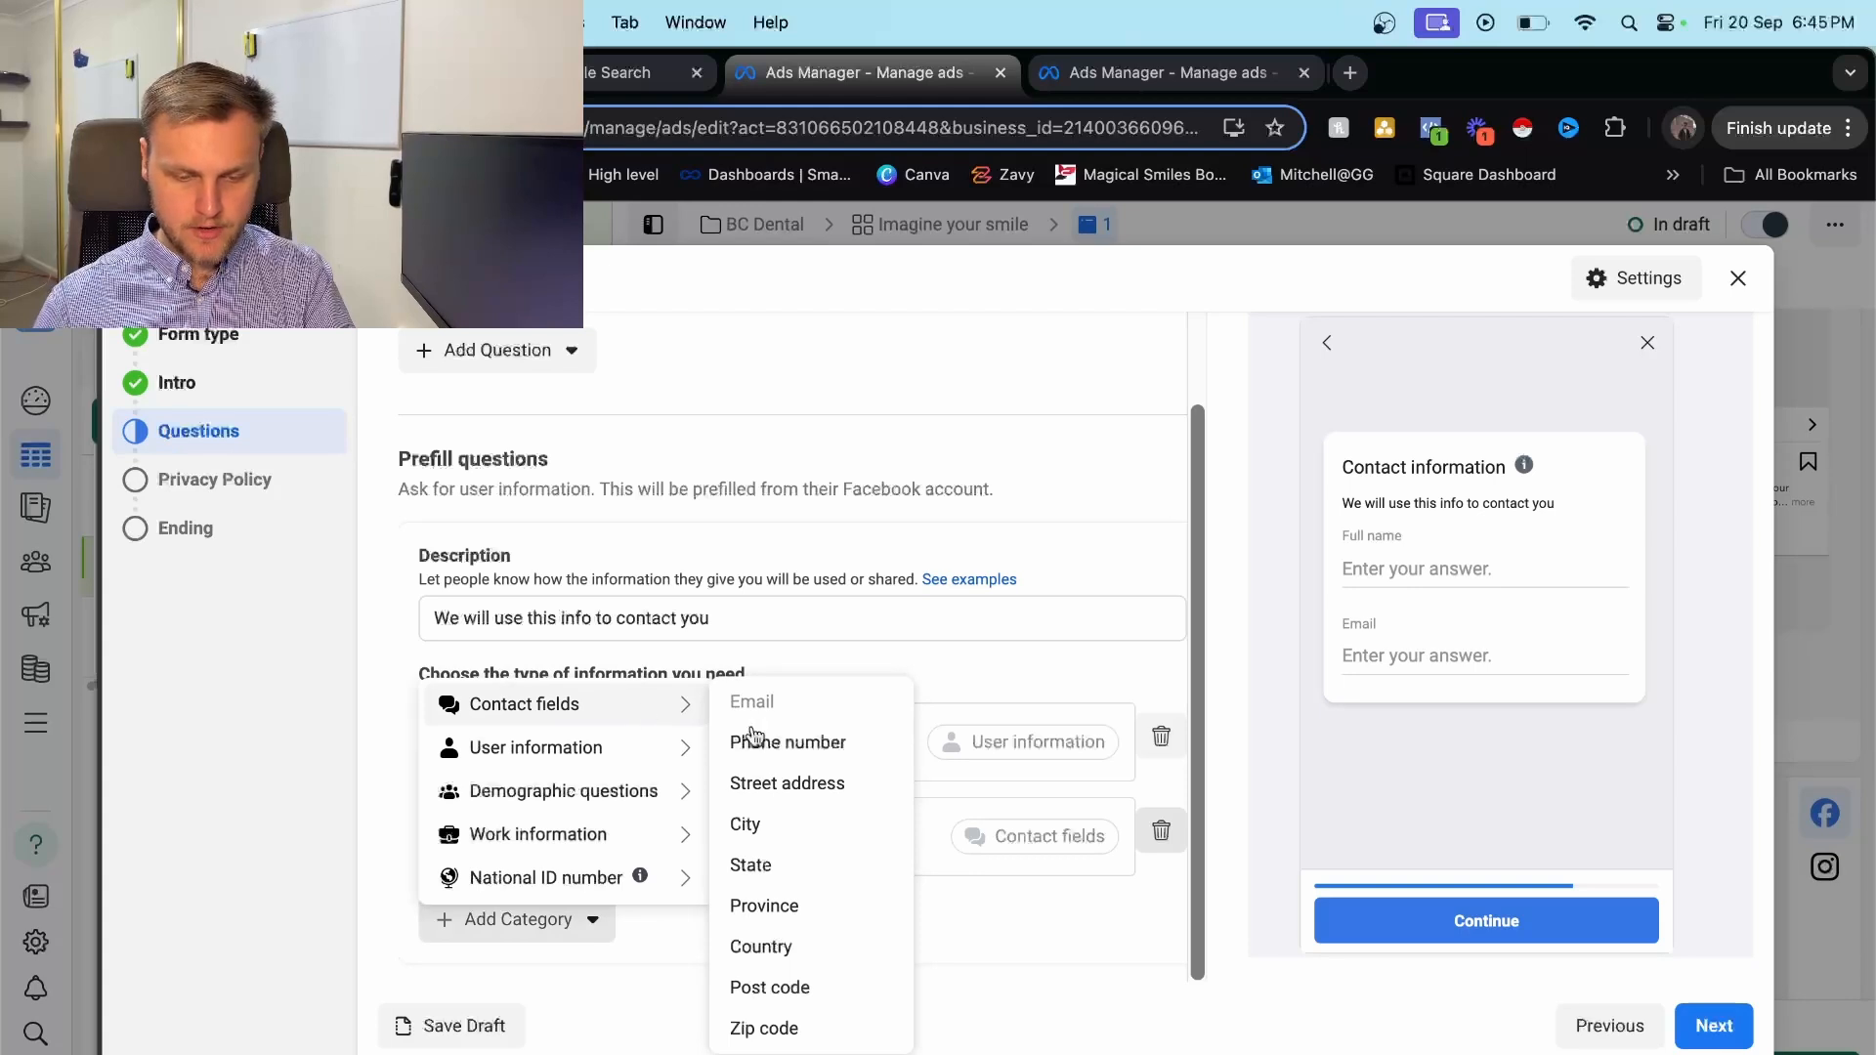
pyautogui.click(794, 743)
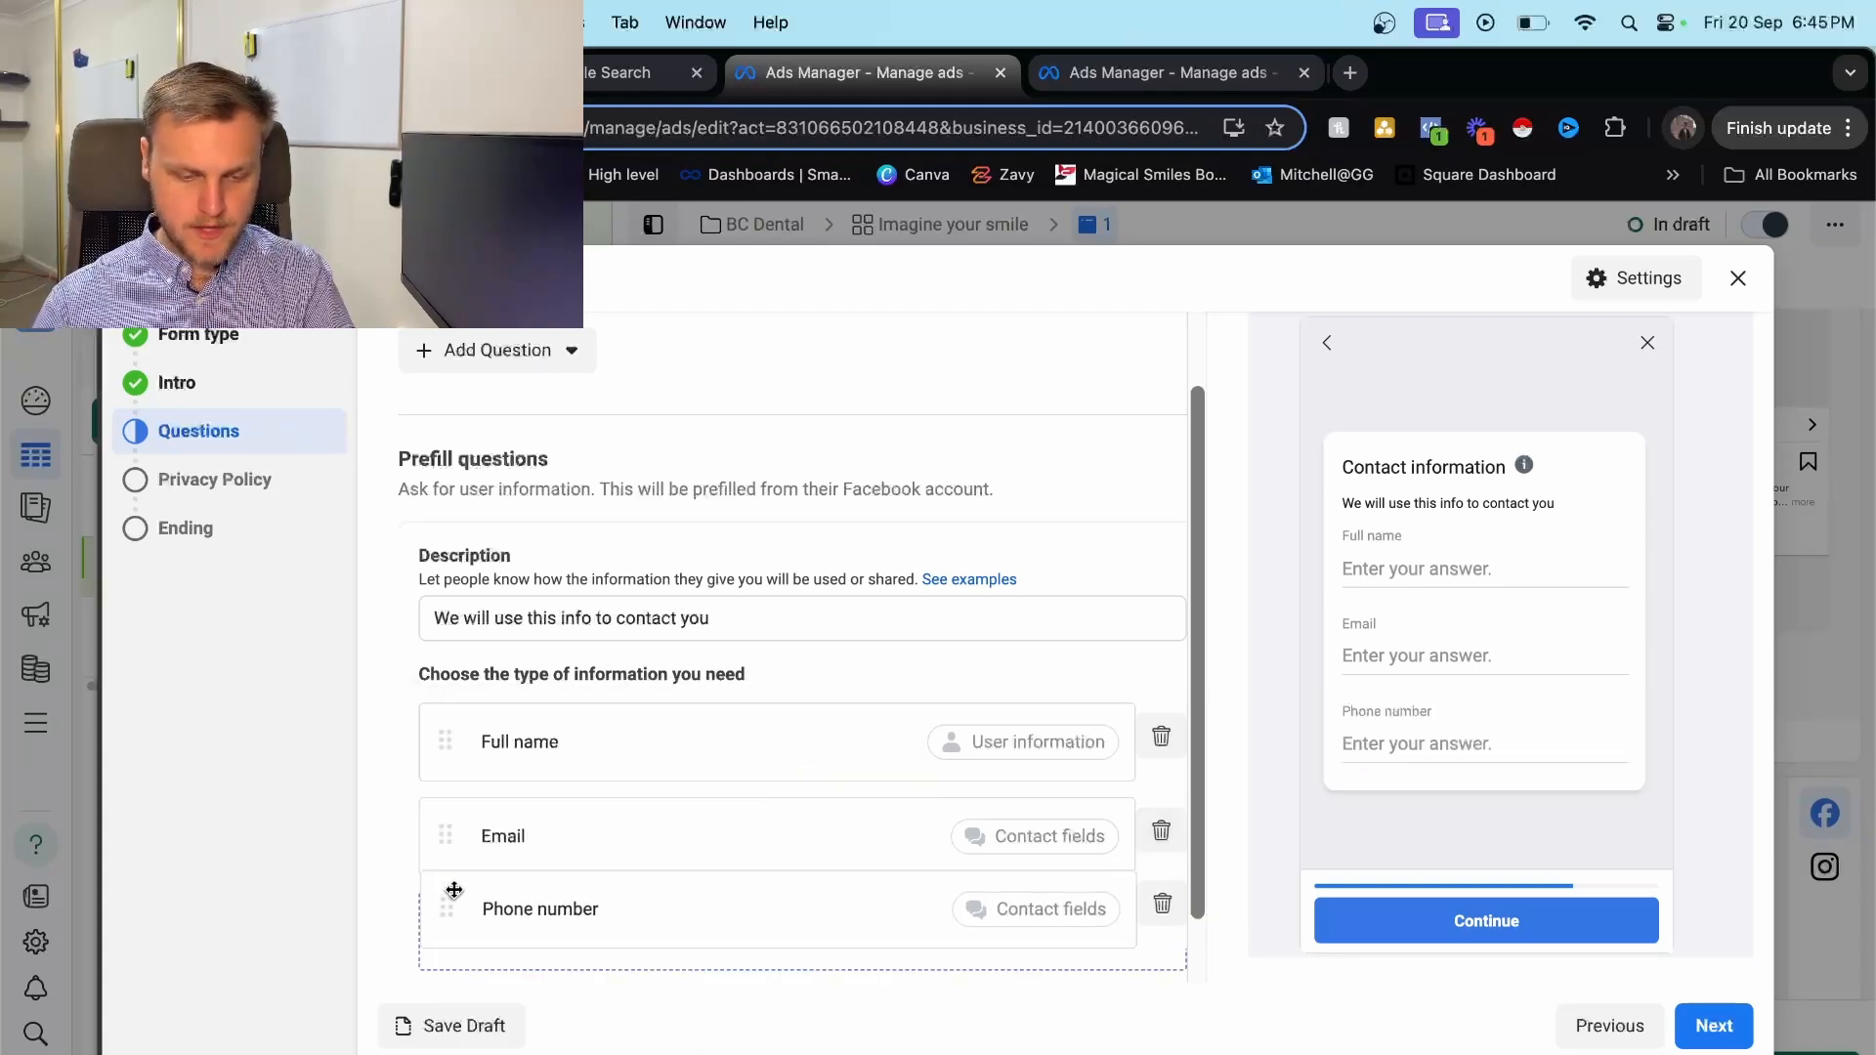
pyautogui.scroll(-2, 639, 922)
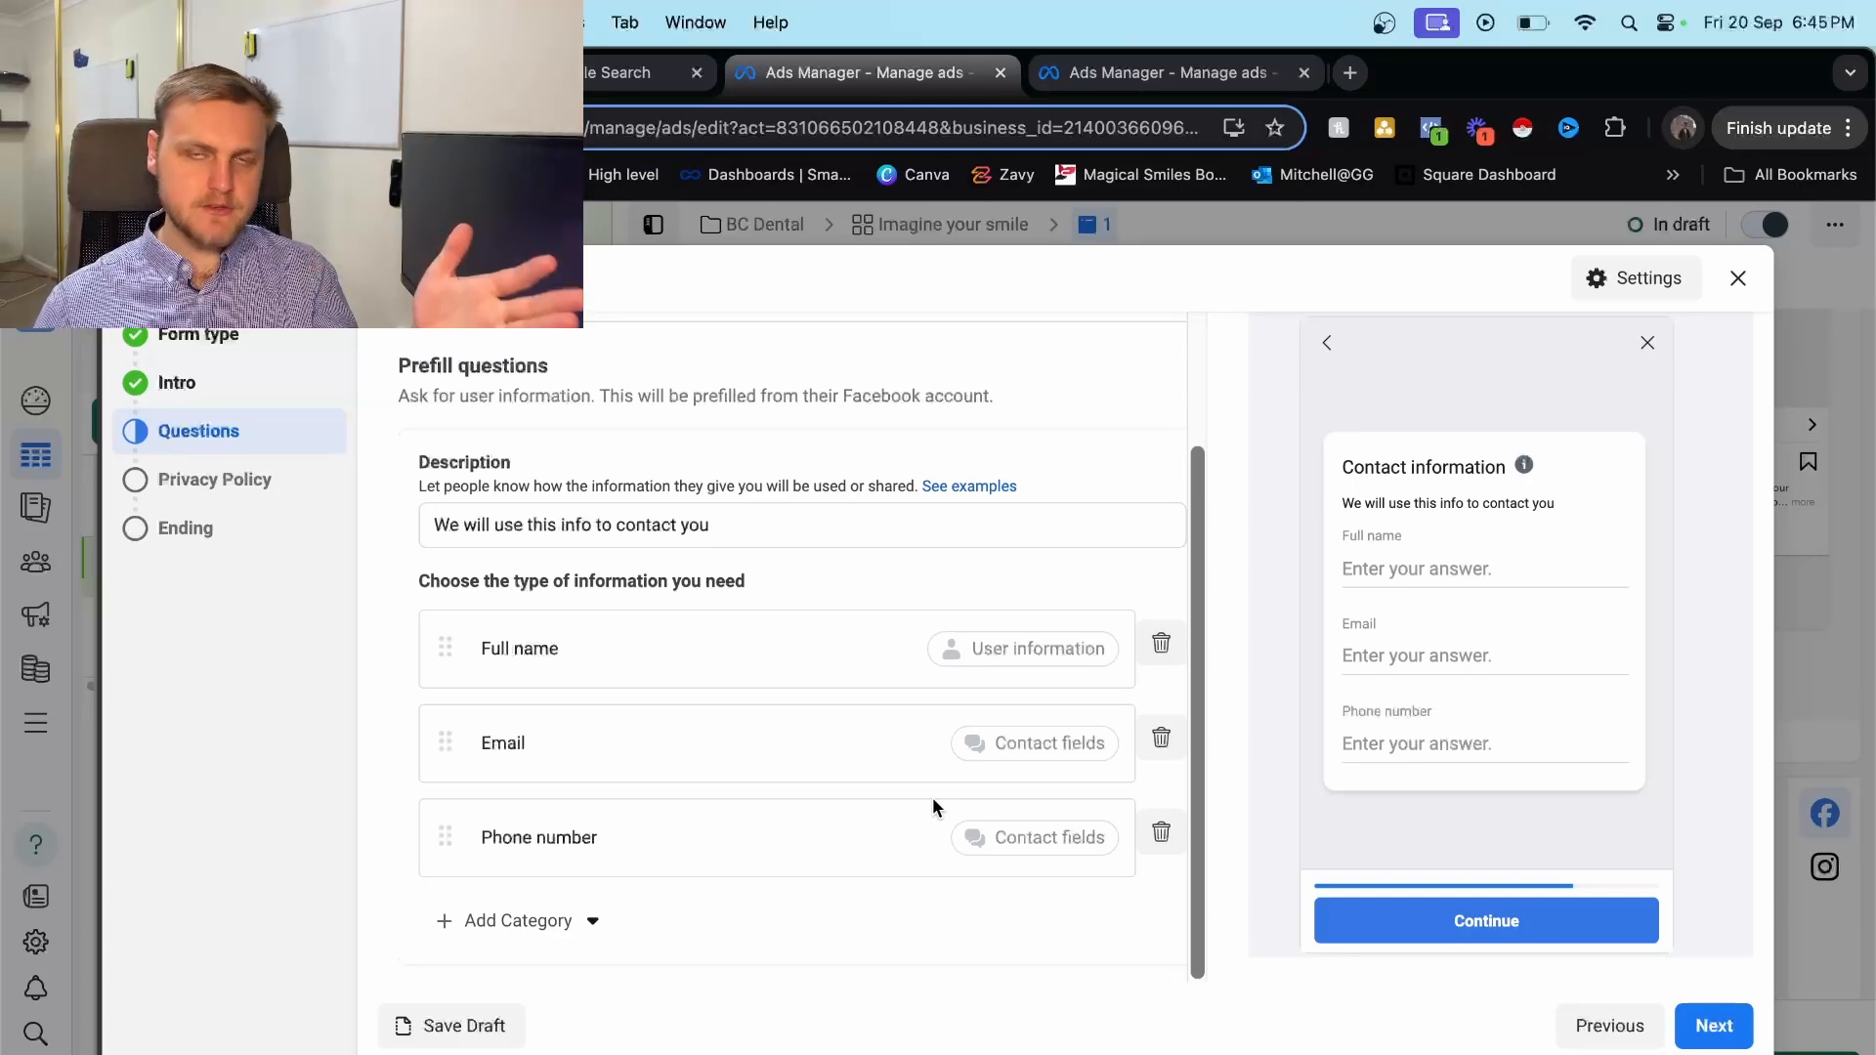
pyautogui.scroll(5, 920, 763)
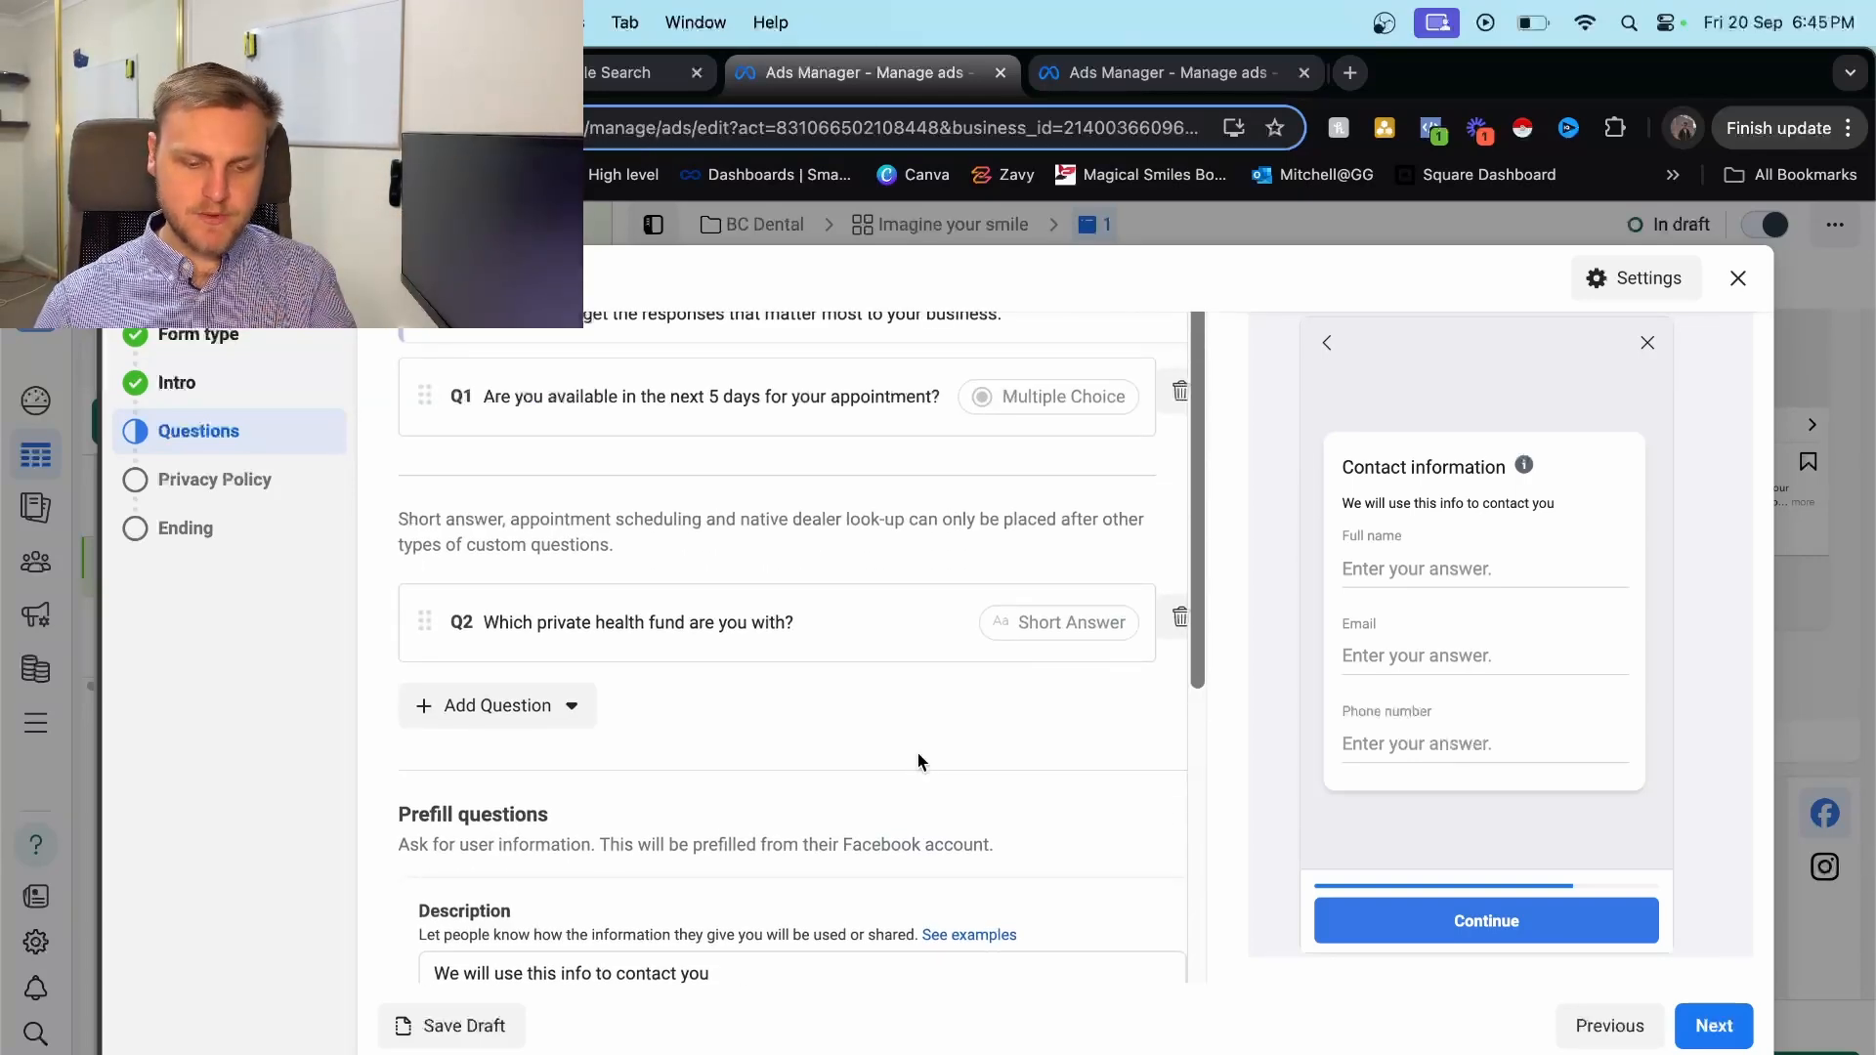
pyautogui.scroll(2, 918, 761)
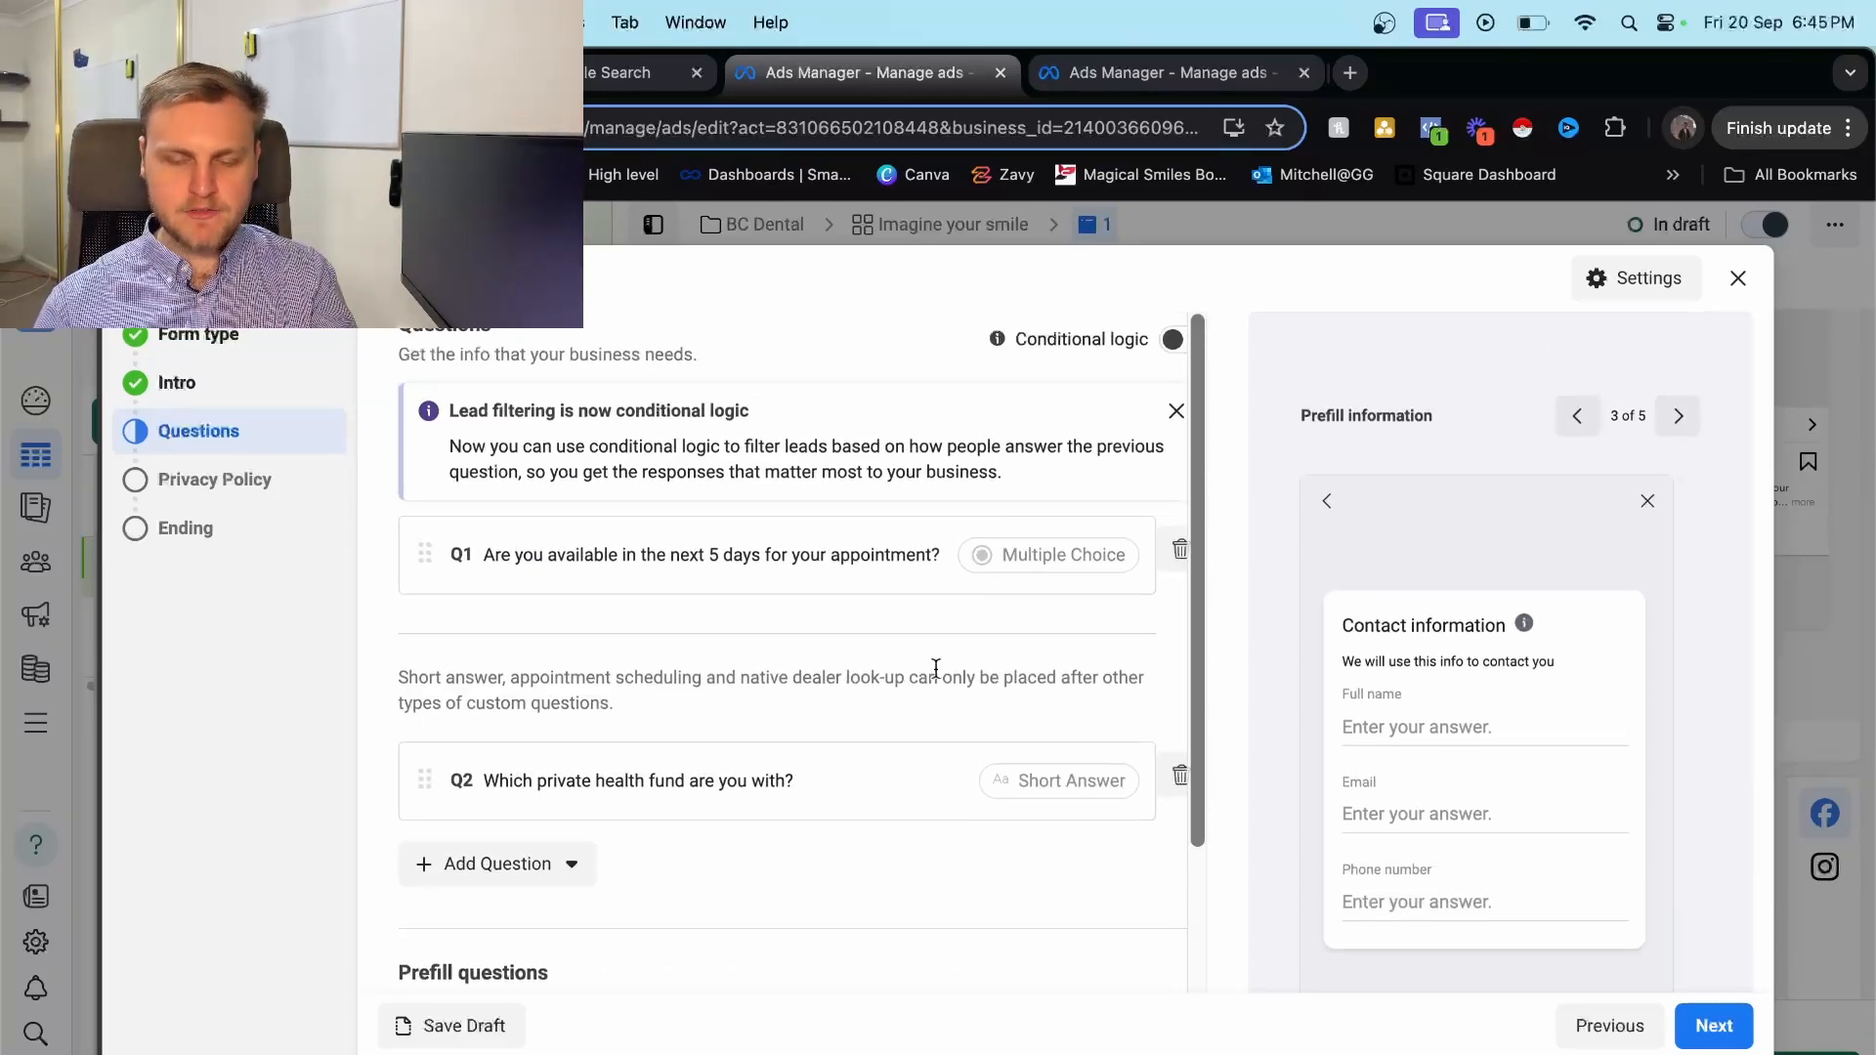
# Check the form's questions and prefill fields, and continue to the privacy policy section.
pyautogui.scroll(-5, 936, 669)
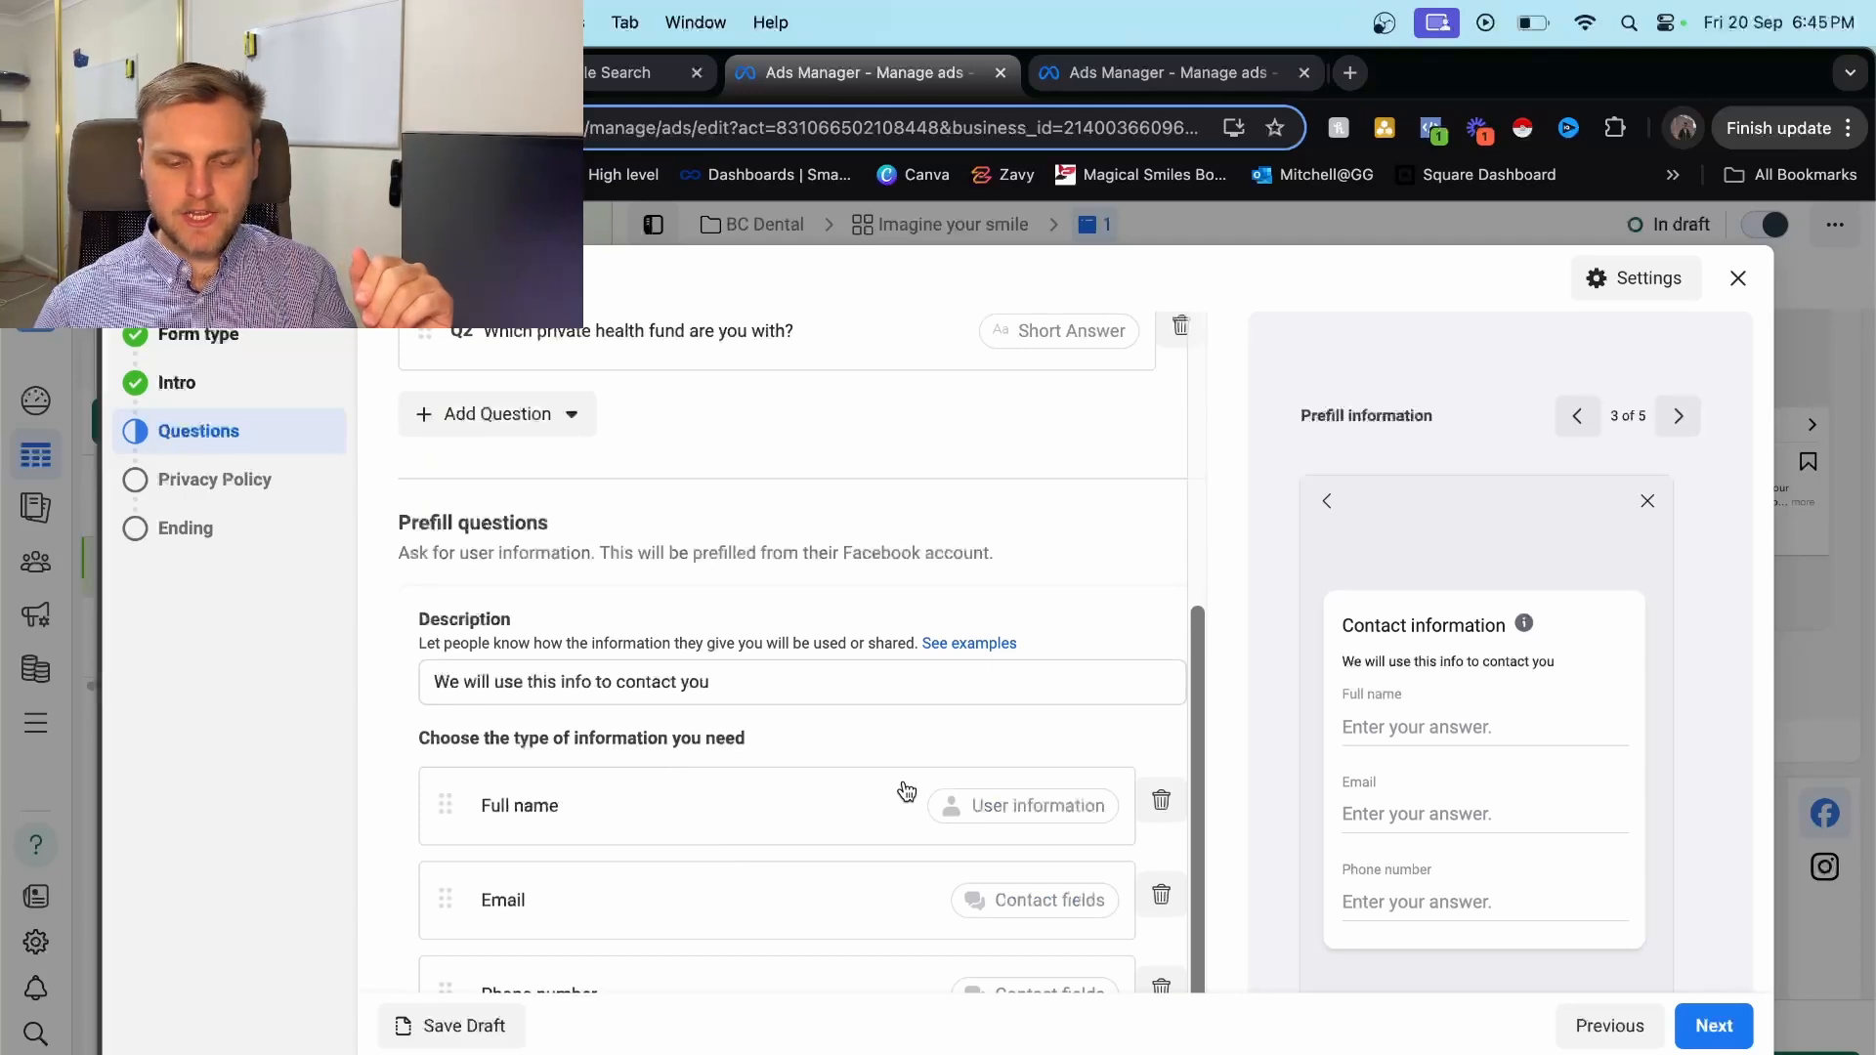
pyautogui.scroll(-1, 904, 783)
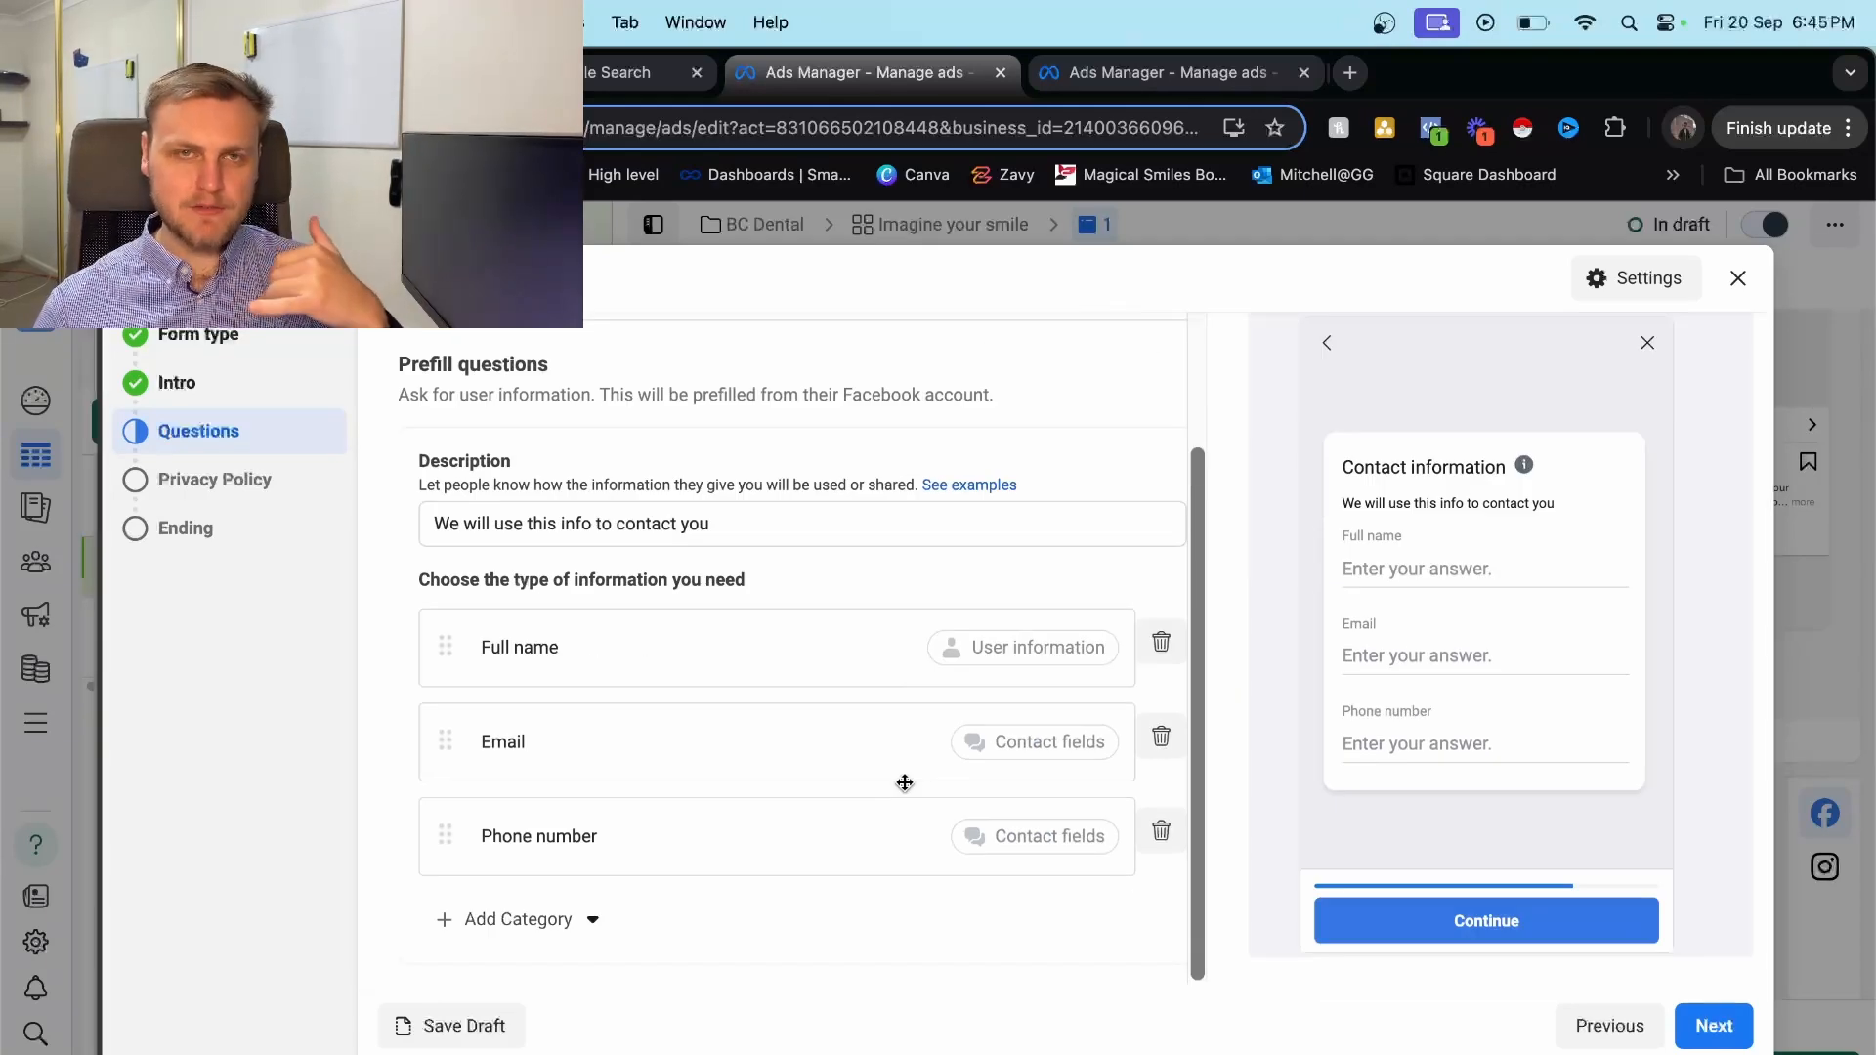
pyautogui.click(1714, 1025)
pyautogui.scroll(3, 736, 518)
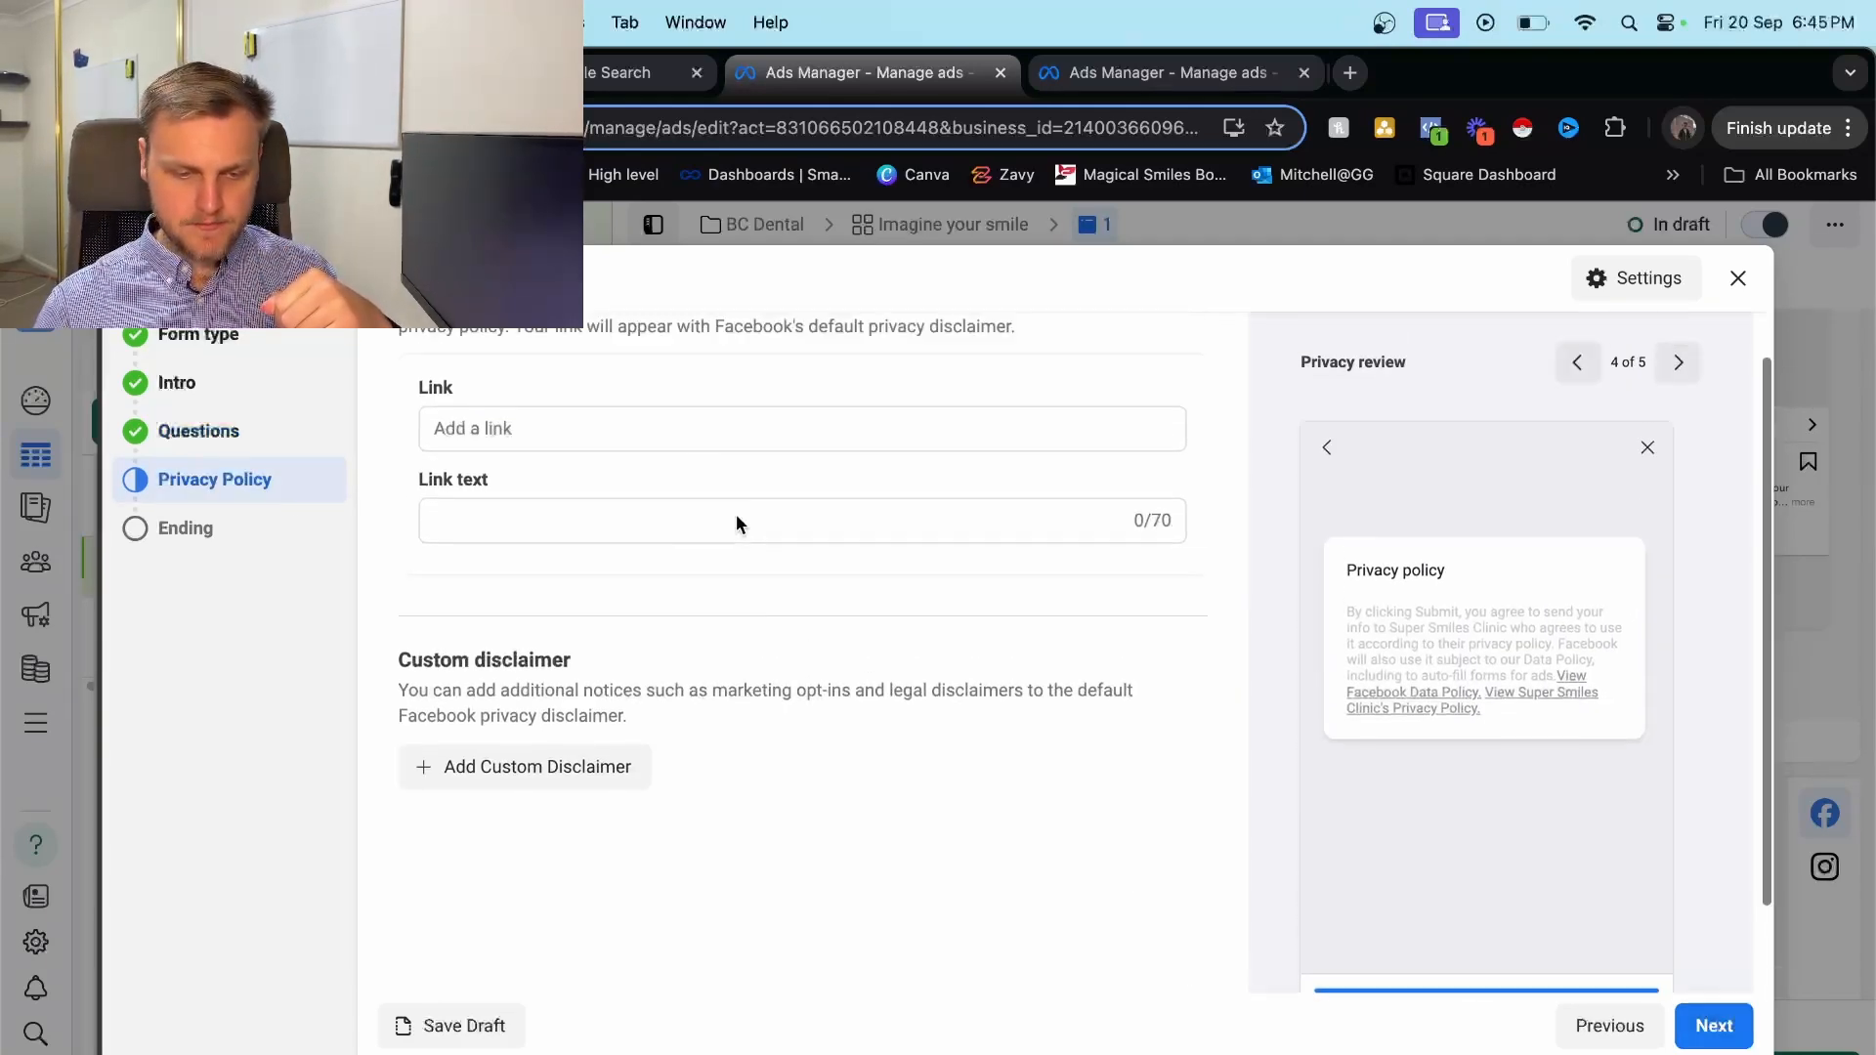
# Find Facebook's privacy policy page in a new browser tab.
pyautogui.click(1352, 72)
pyautogui.write('facebook privacy poli')
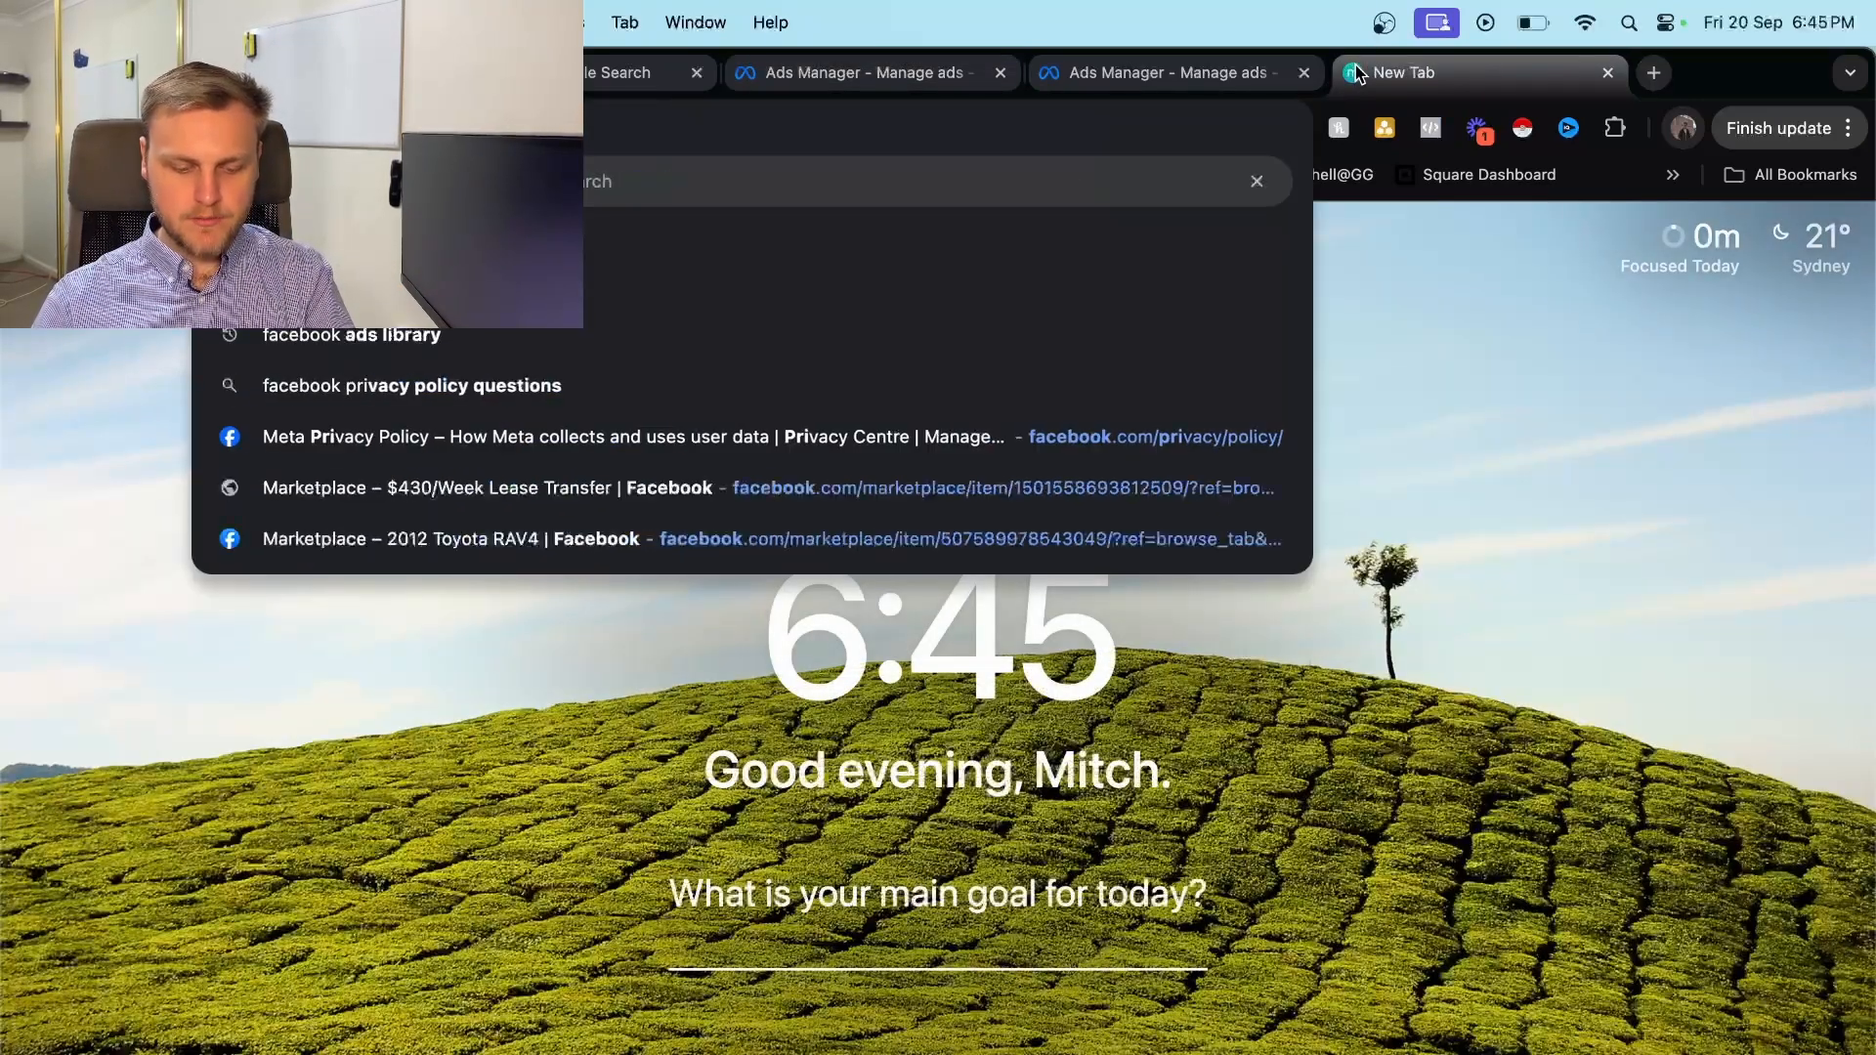
pyautogui.click(625, 538)
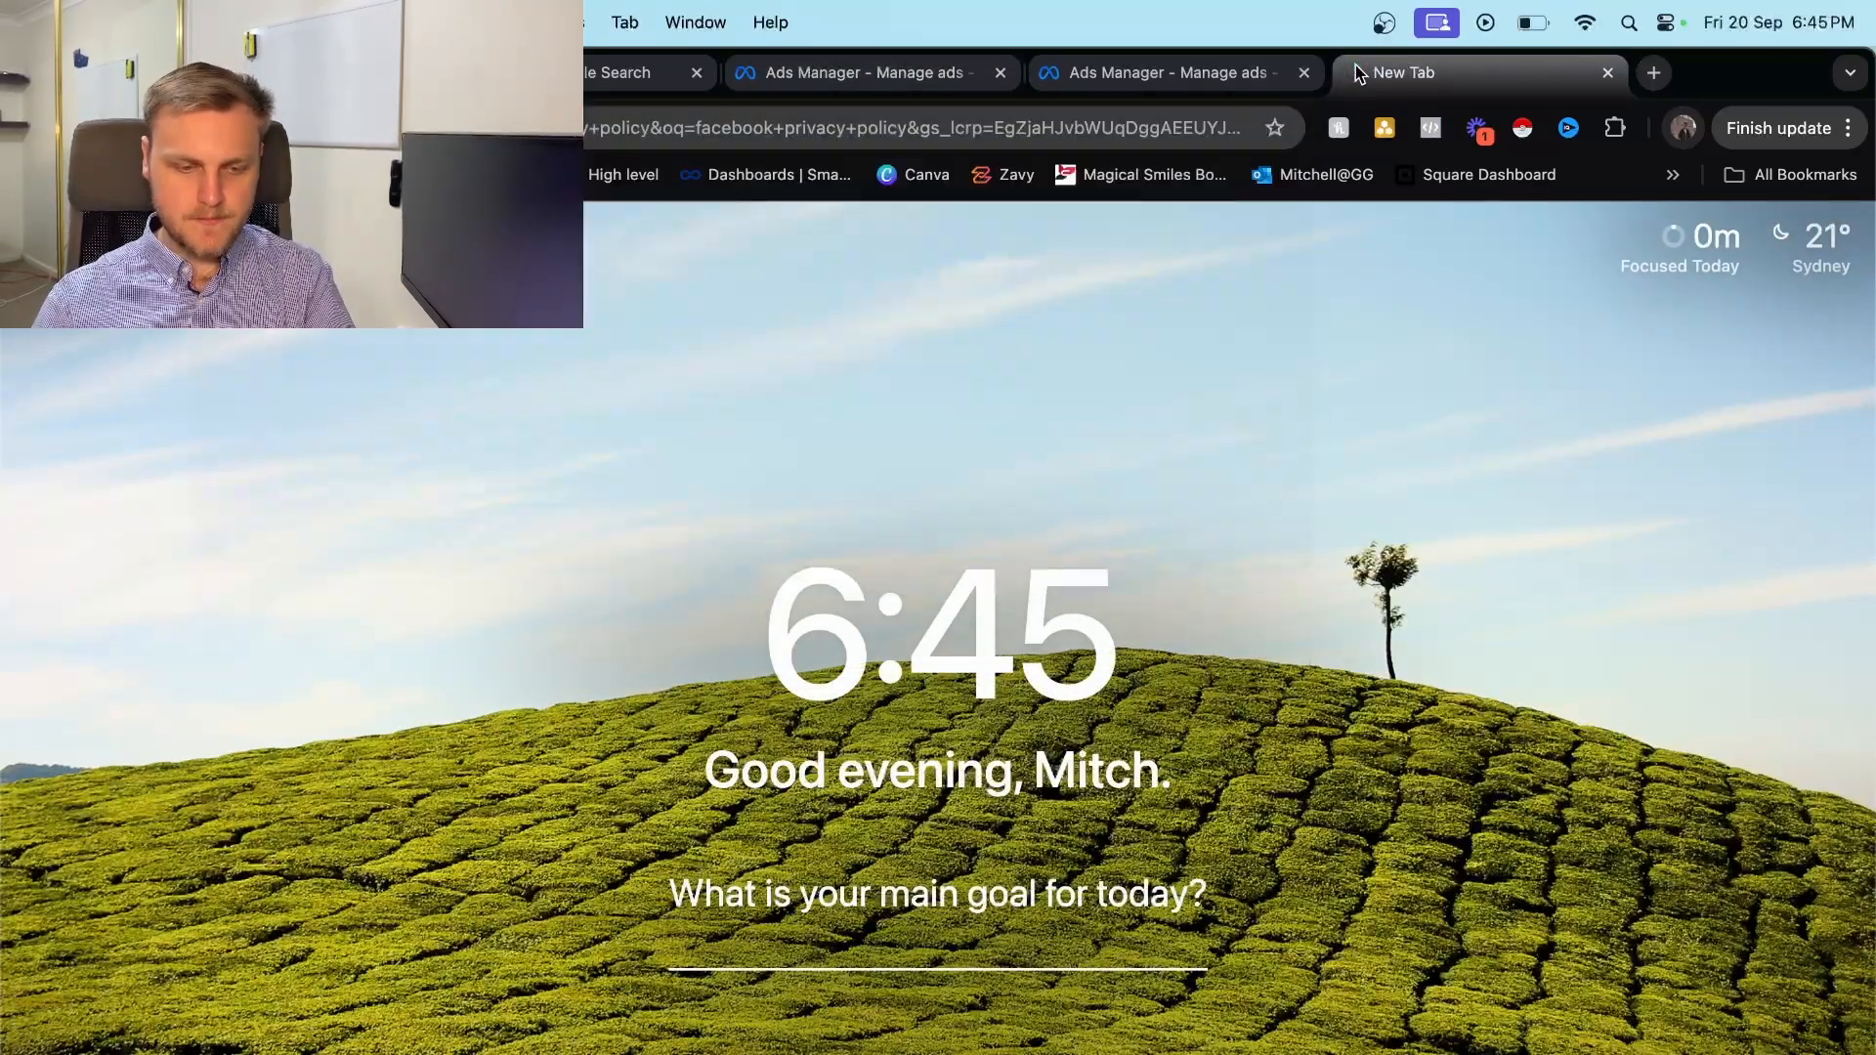
pyautogui.click(840, 73)
pyautogui.click(718, 491)
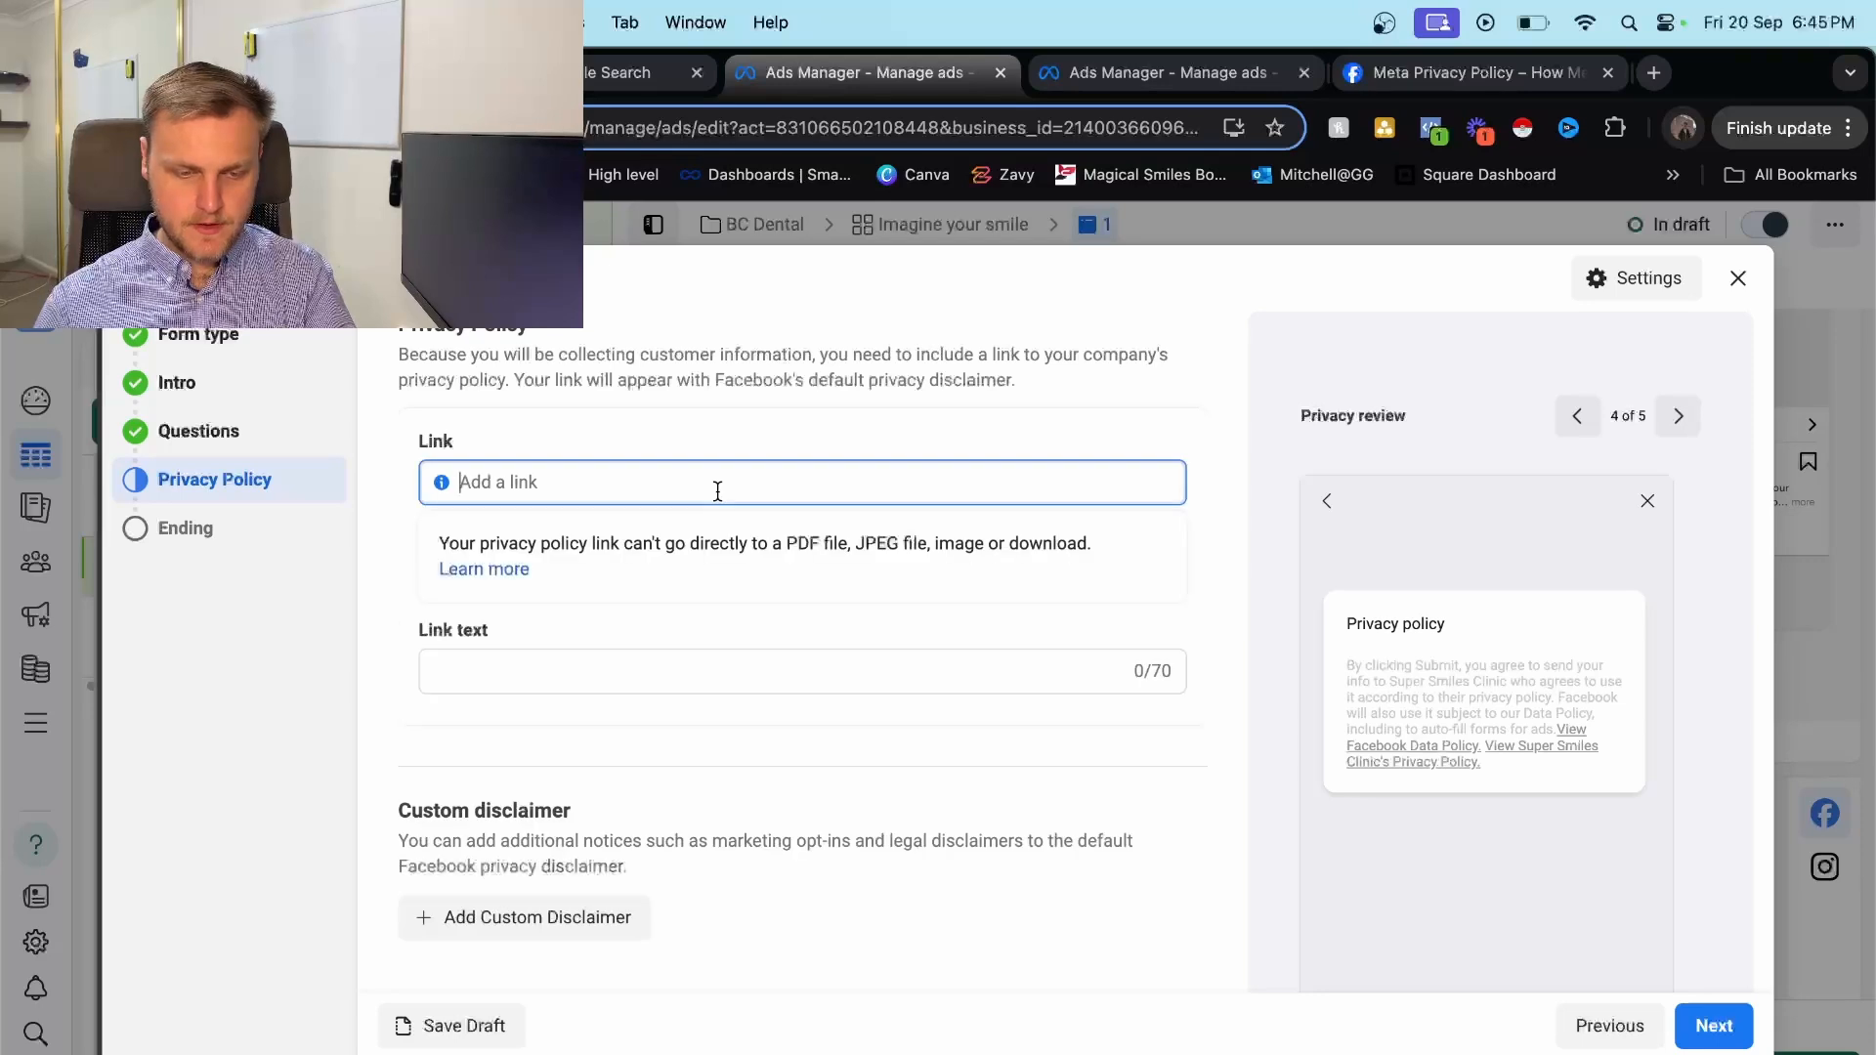
pyautogui.write('https://www.facebook.com/privacy/policy/')
pyautogui.click(738, 684)
pyautogui.write('Pr')
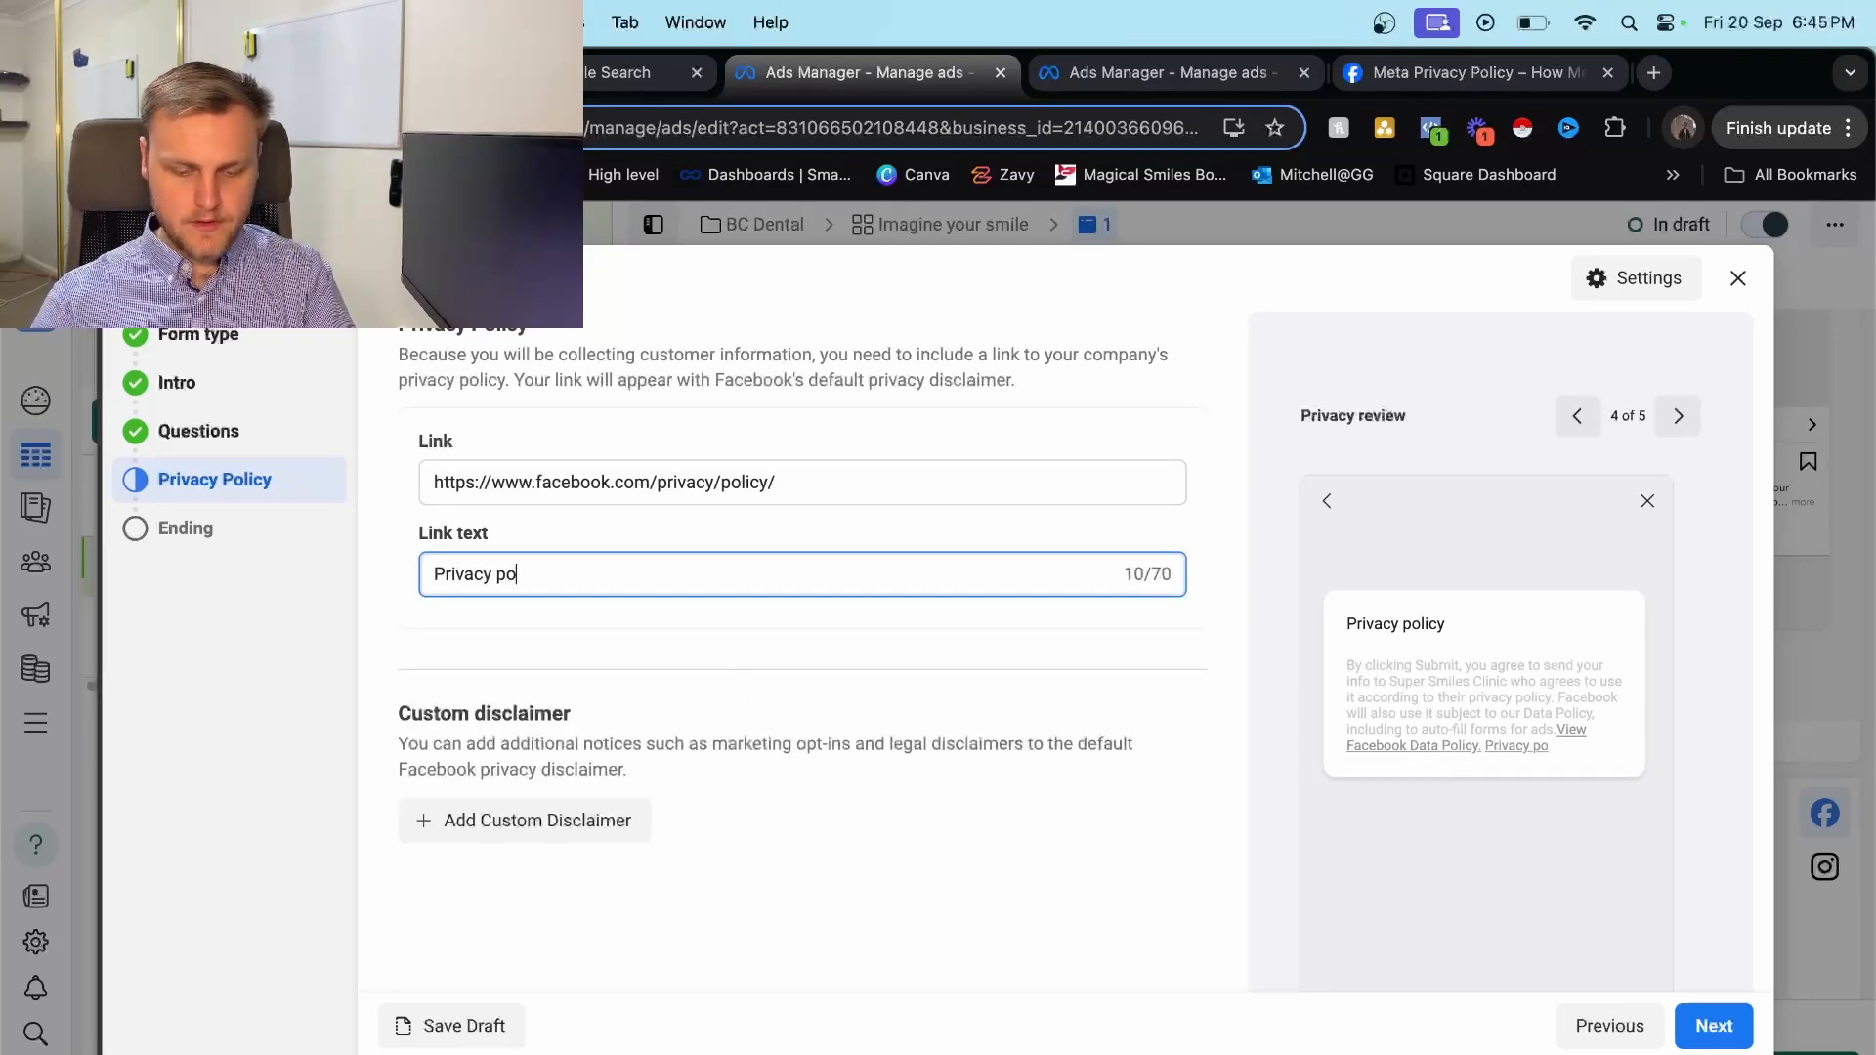
# Set the ending message's headline to "Thanks for your application, we'll be in contact soon".
pyautogui.click(1714, 1021)
pyautogui.tripleClick(641, 458)
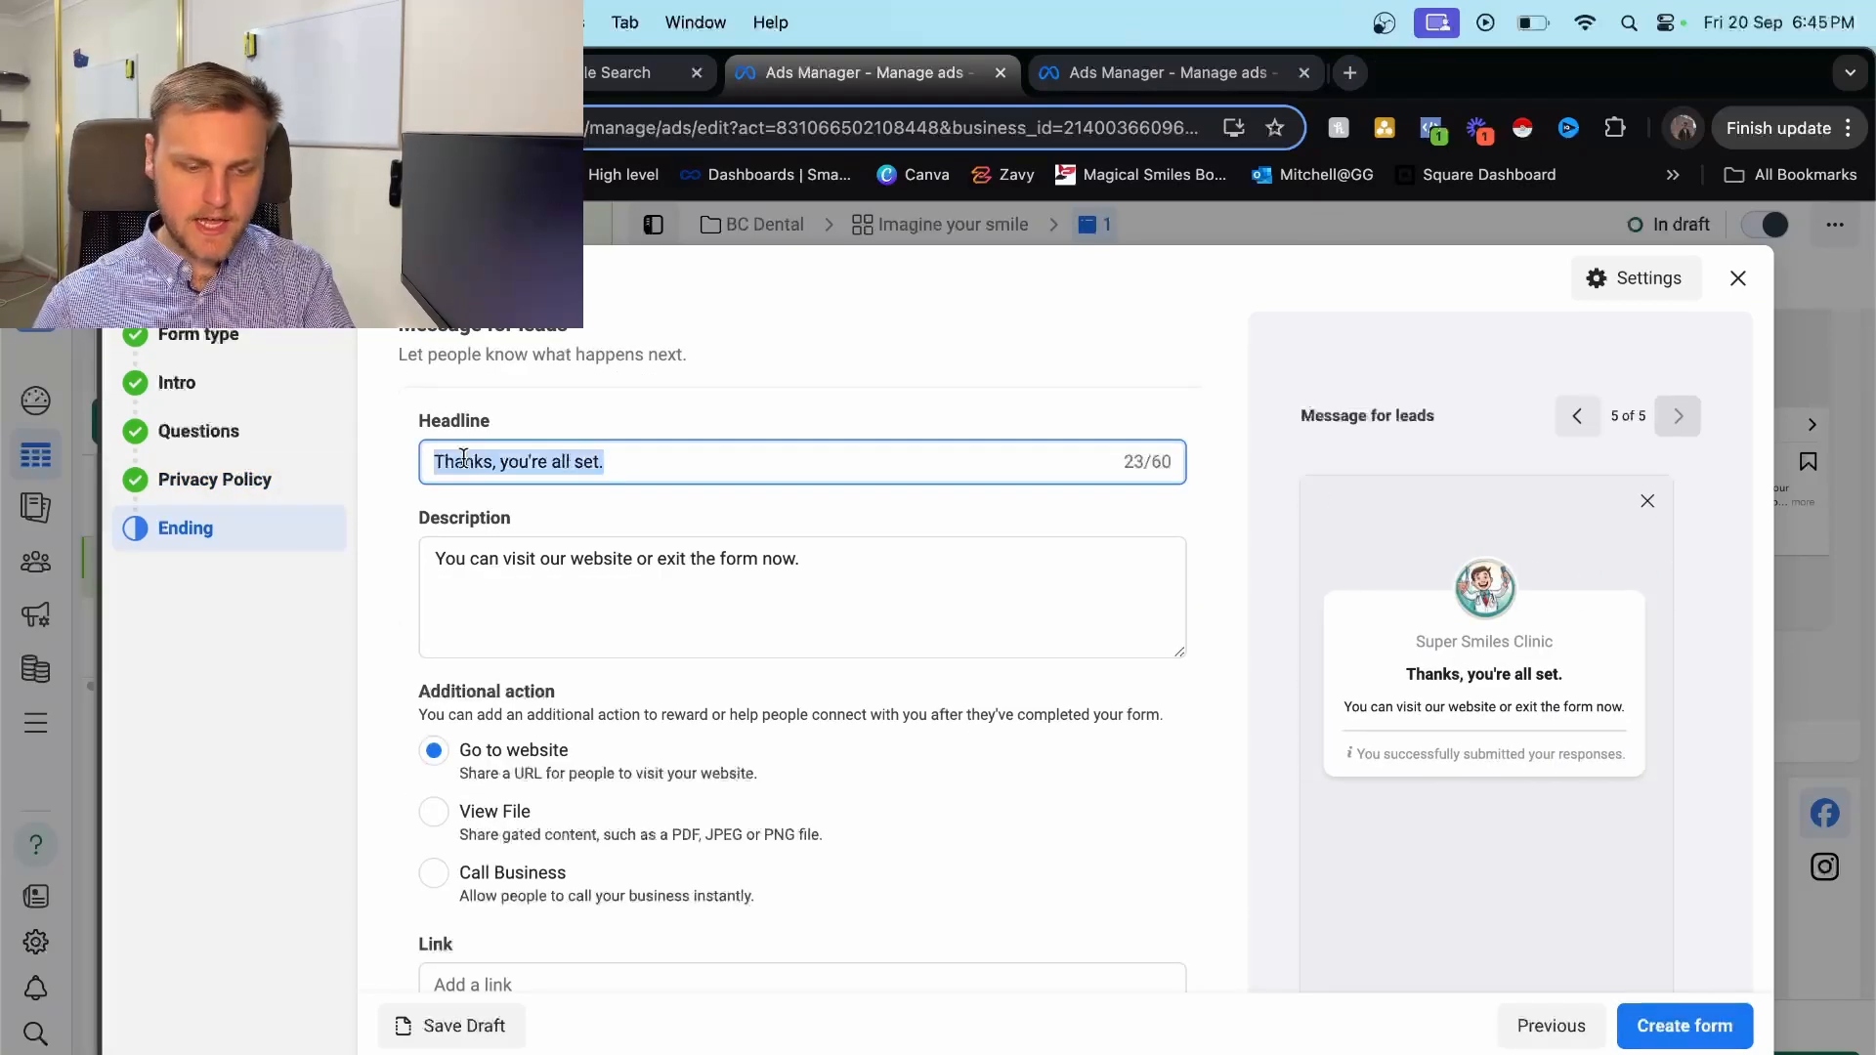
pyautogui.press('BackSpace')
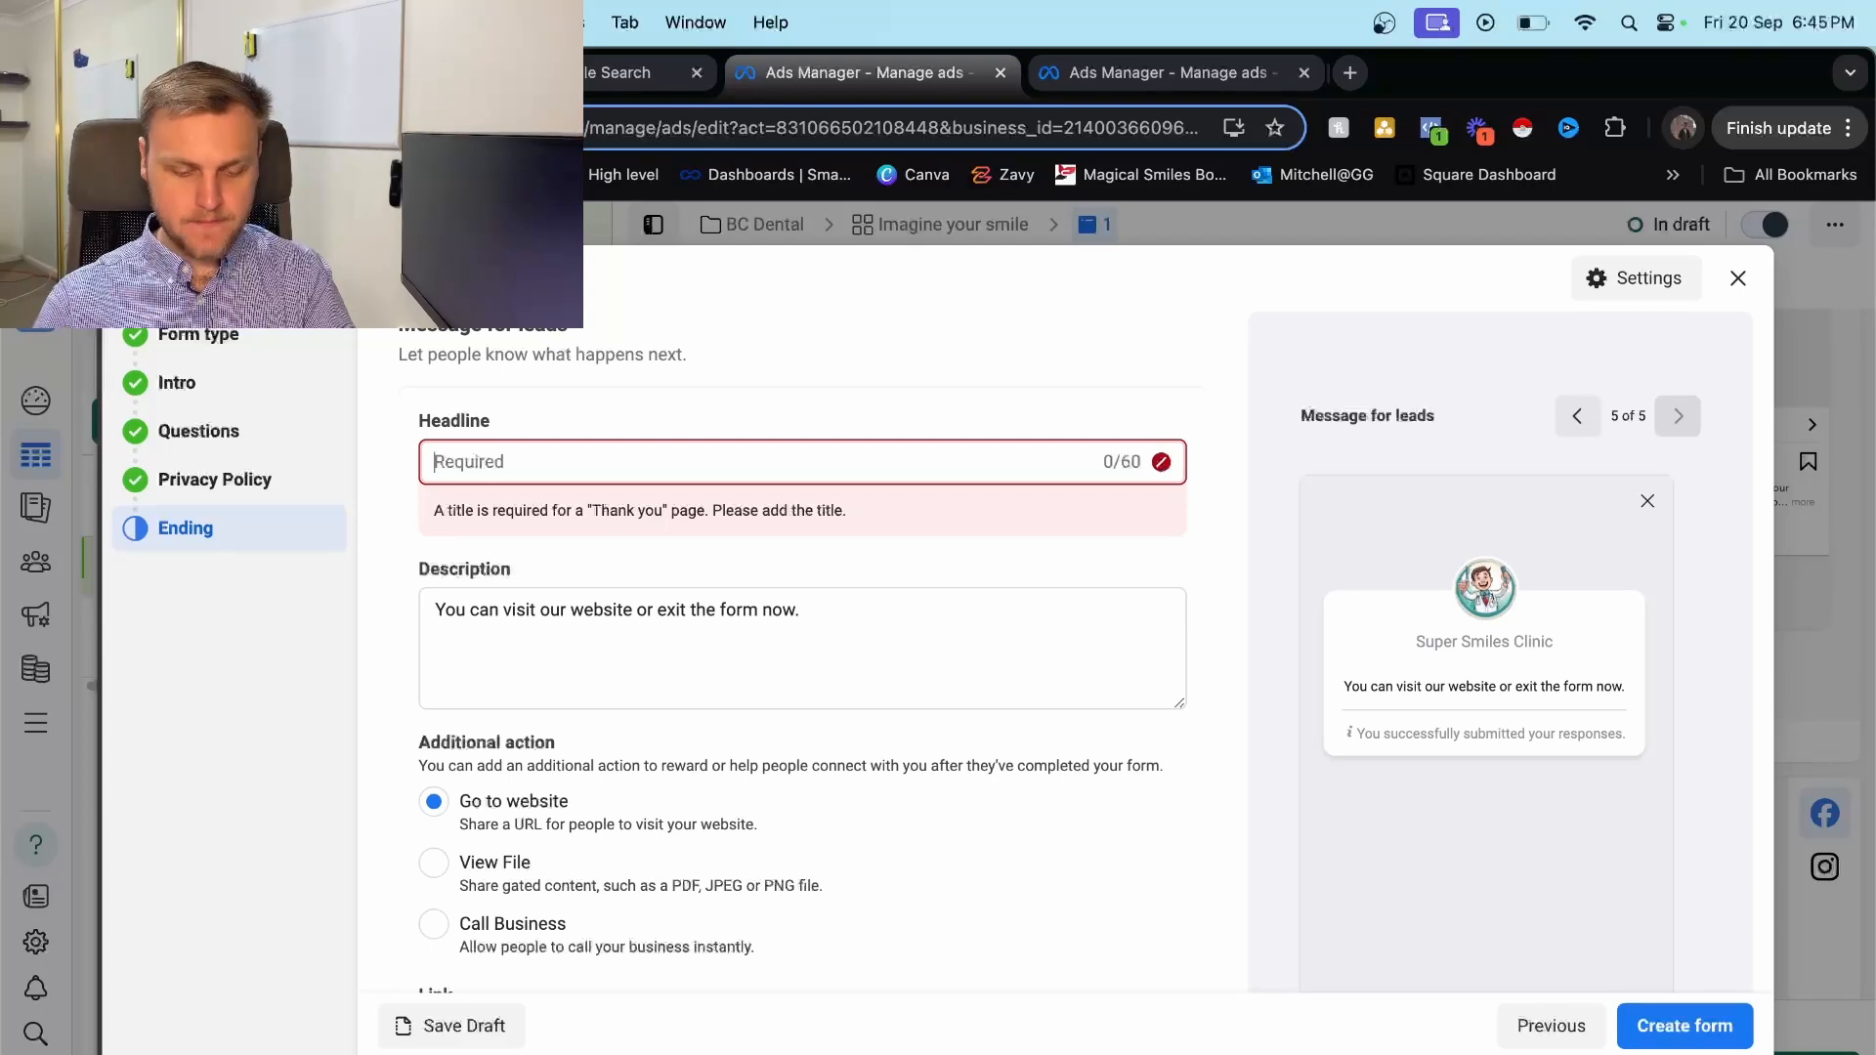
pyautogui.write('Thanks for you')
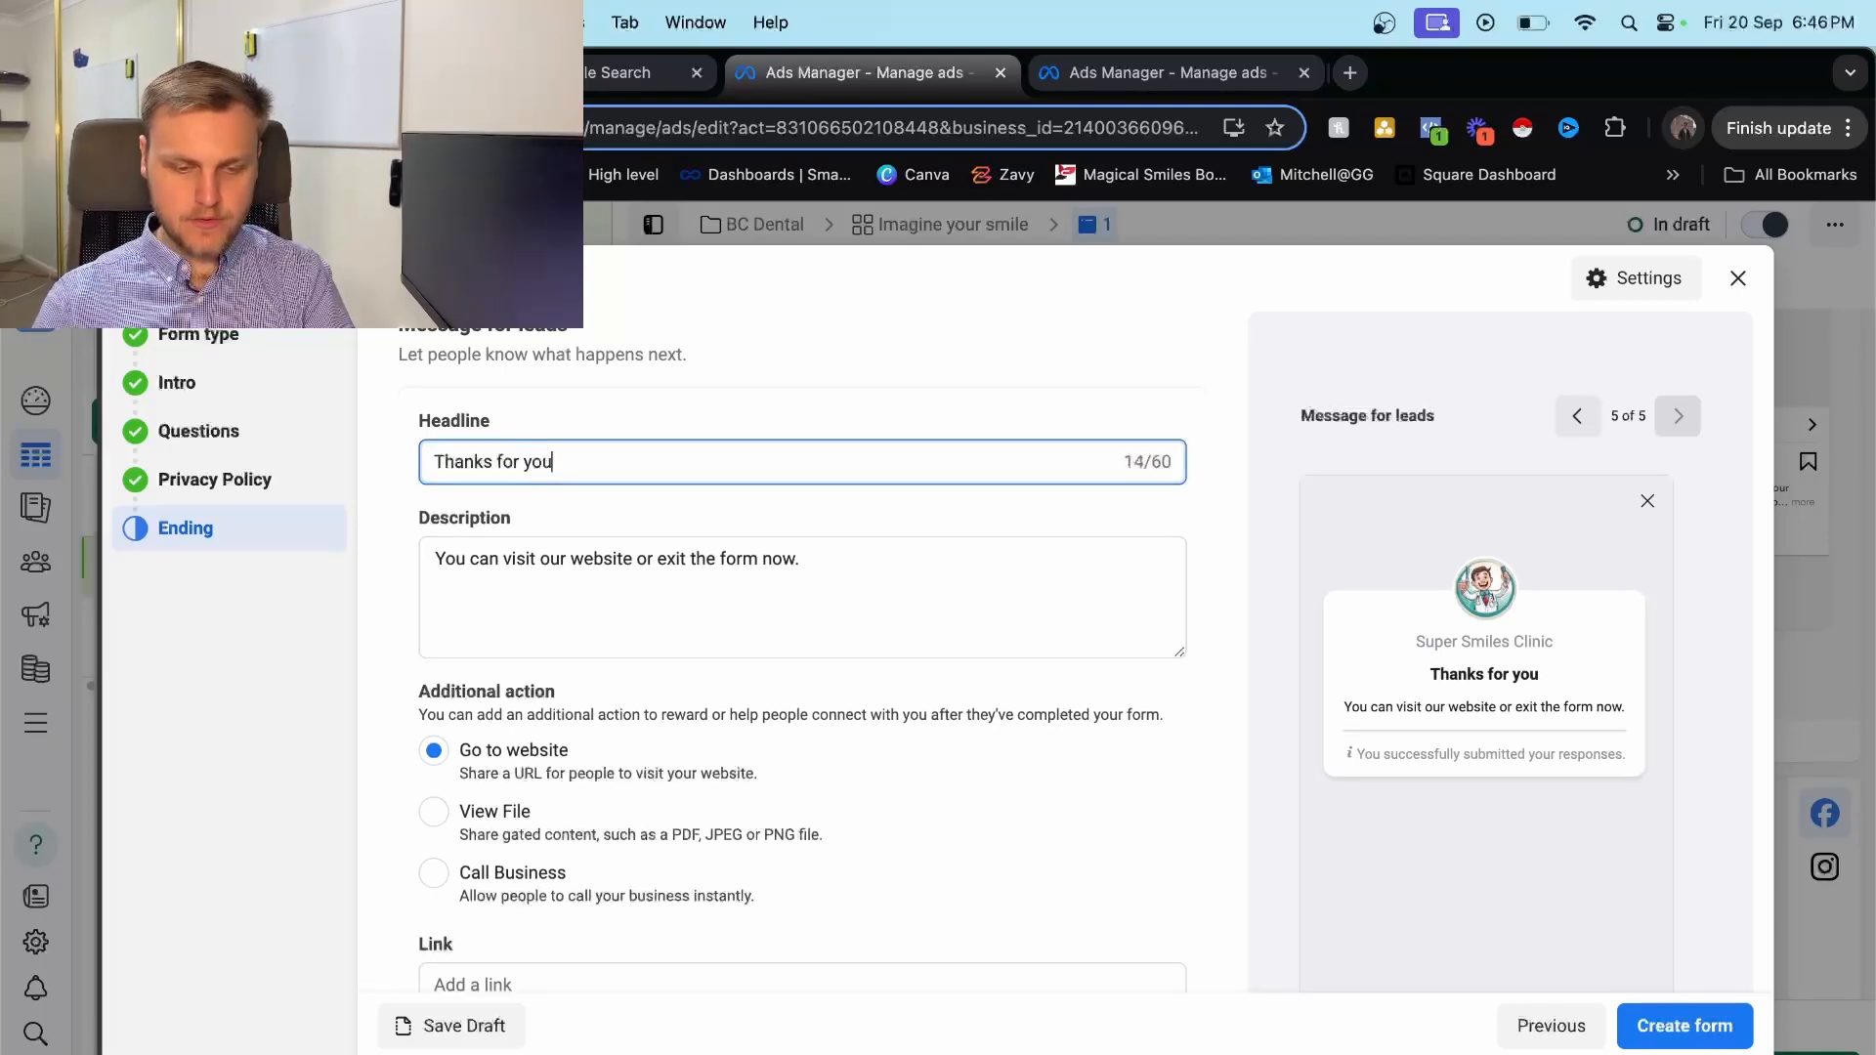
pyautogui.press('BackSpace')
pyautogui.write('your')
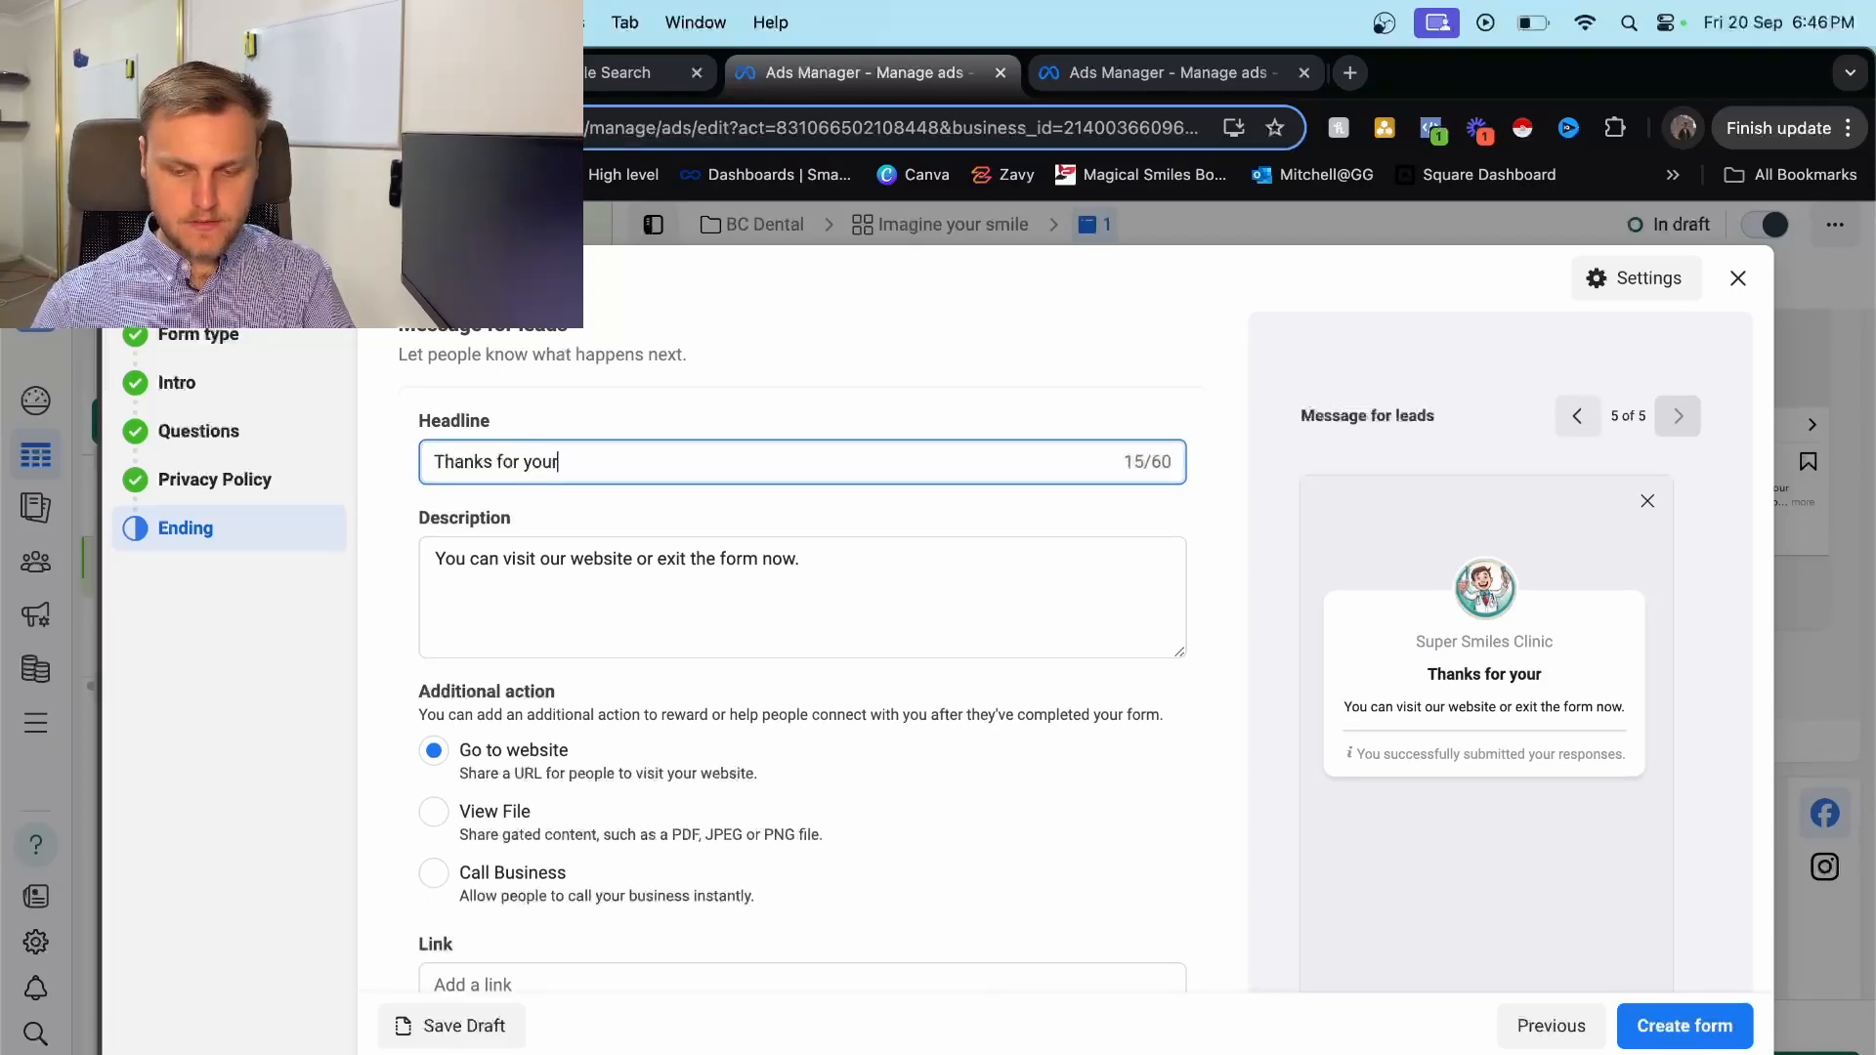
pyautogui.write(' application')
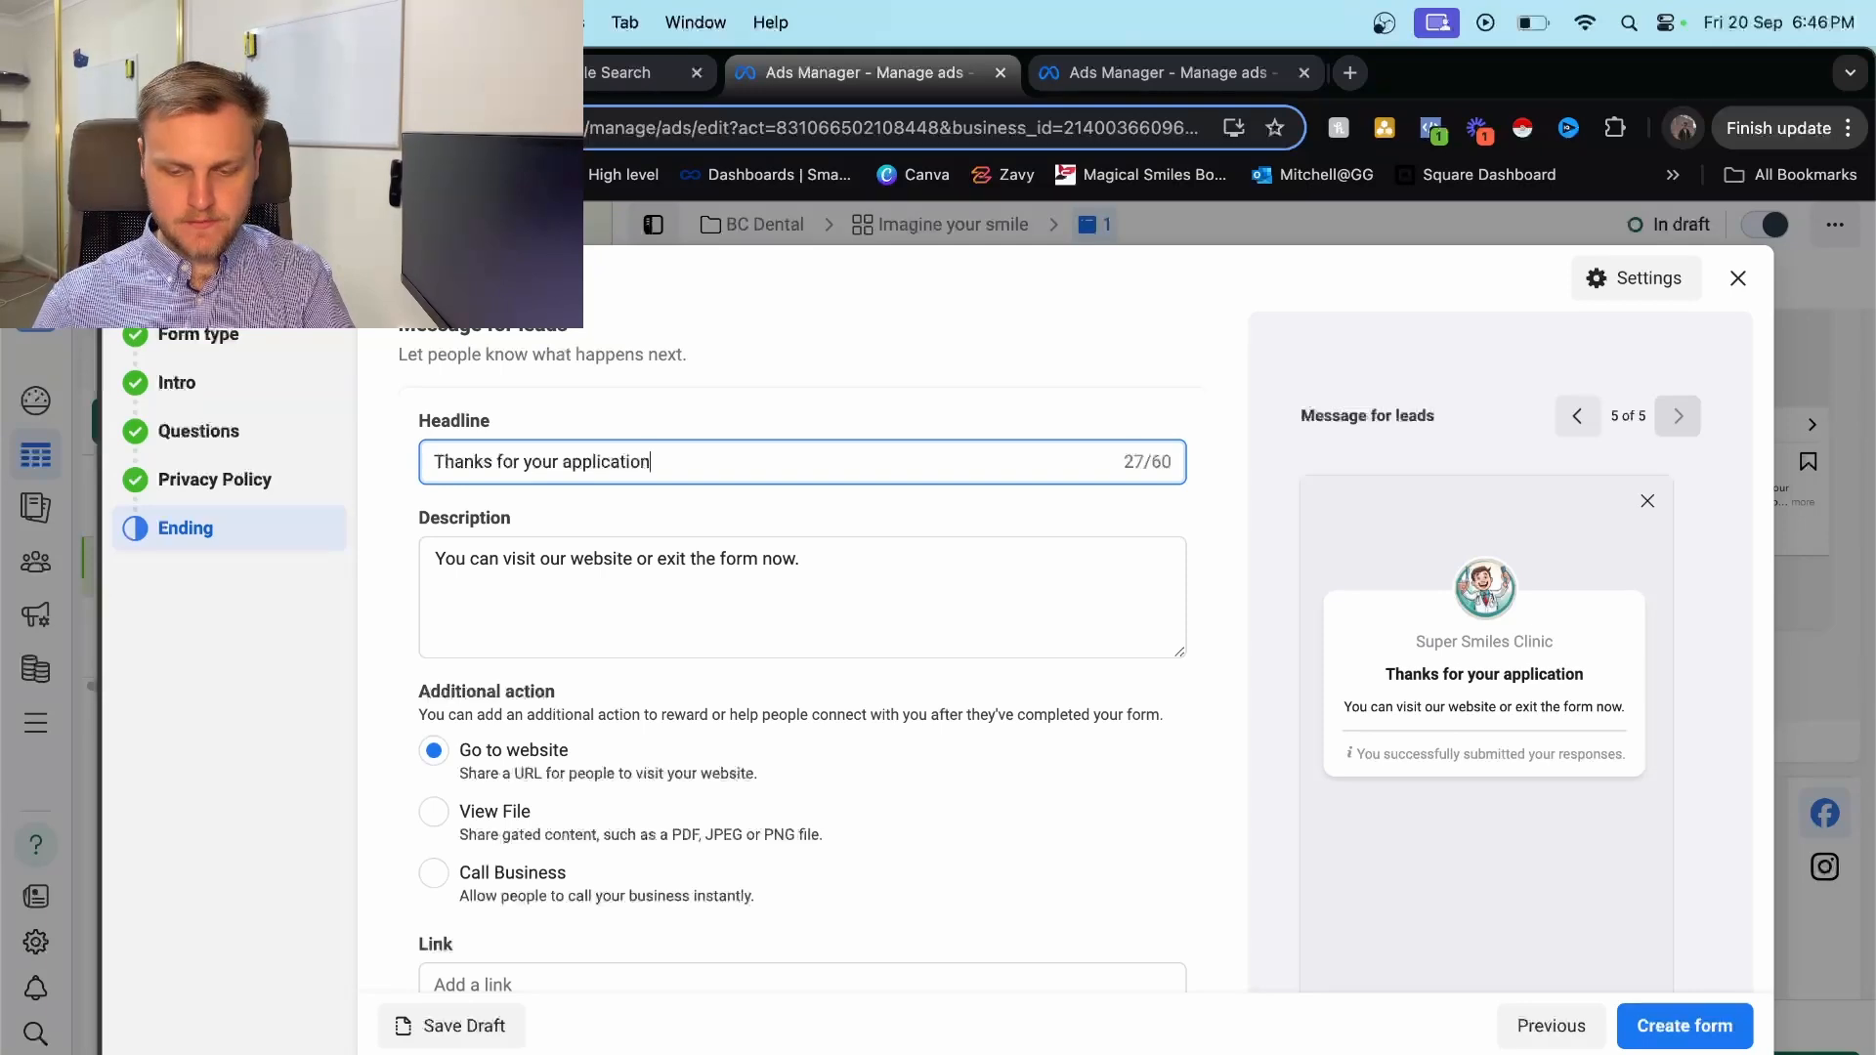
pyautogui.write(", we'll be in")
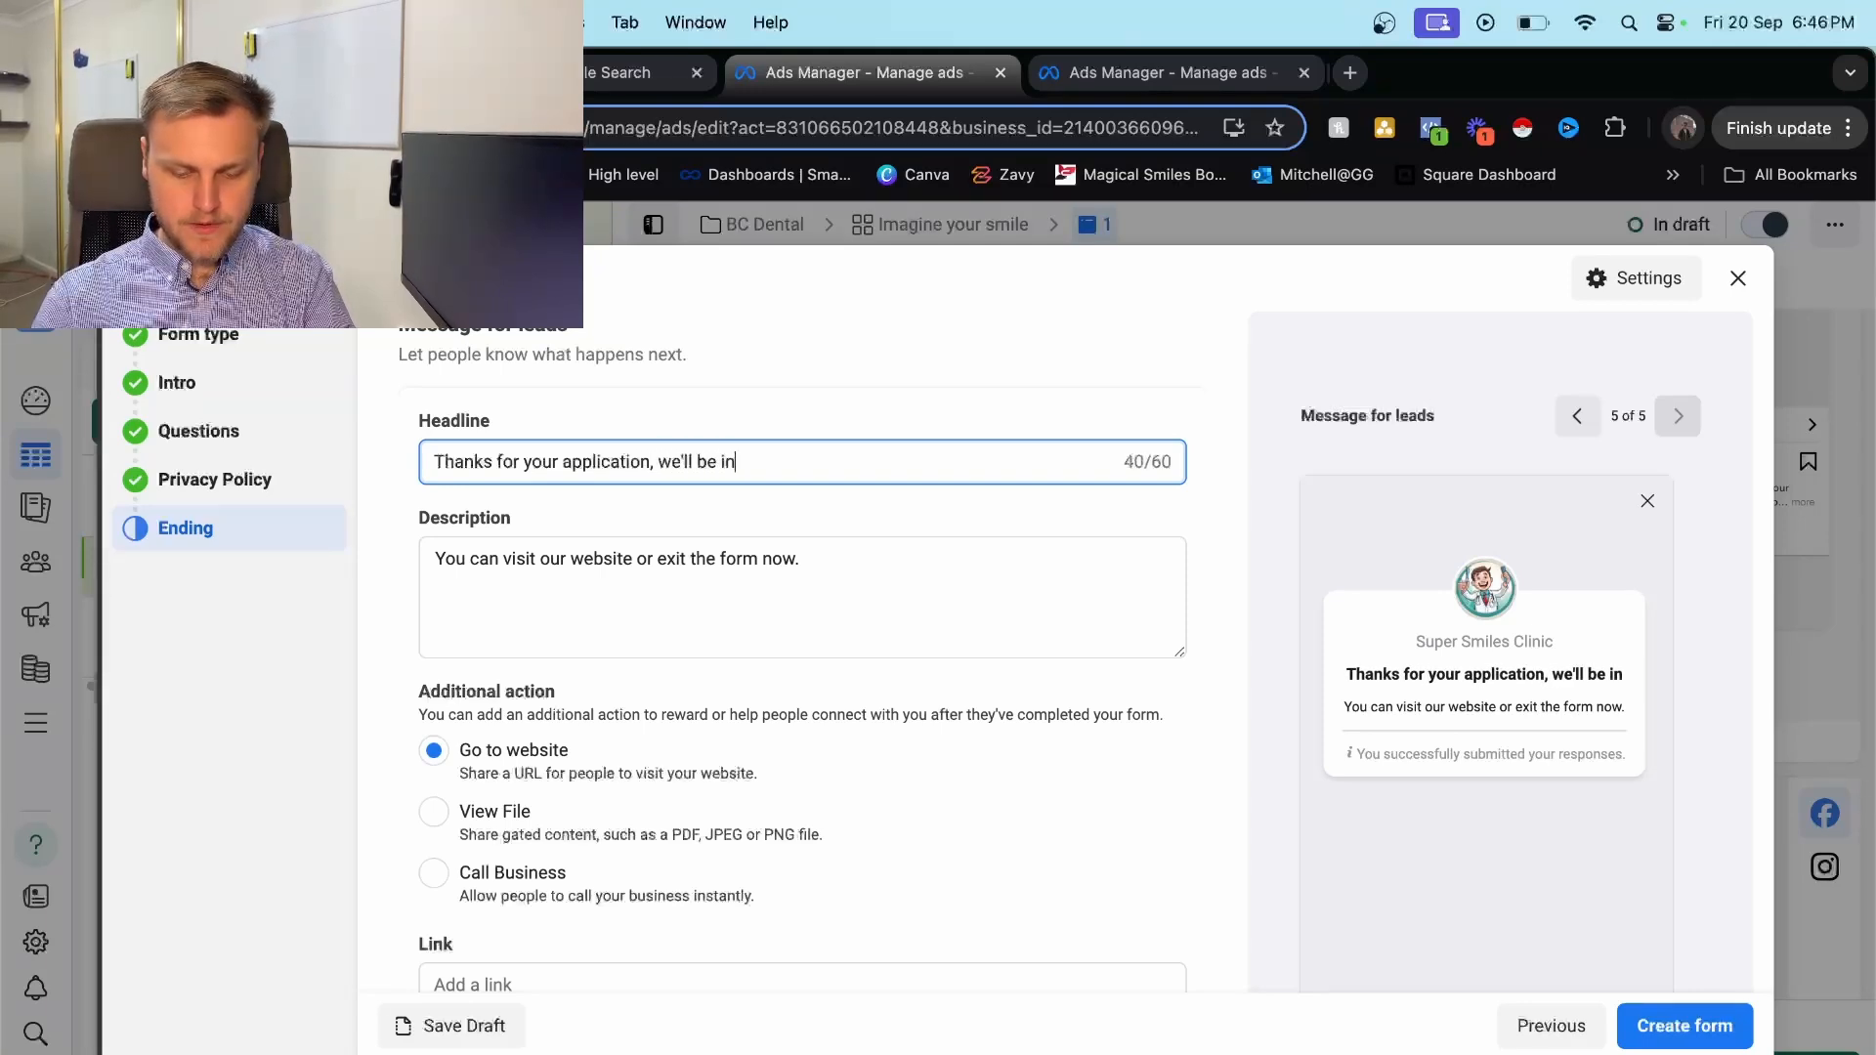
pyautogui.write(' contact soon')
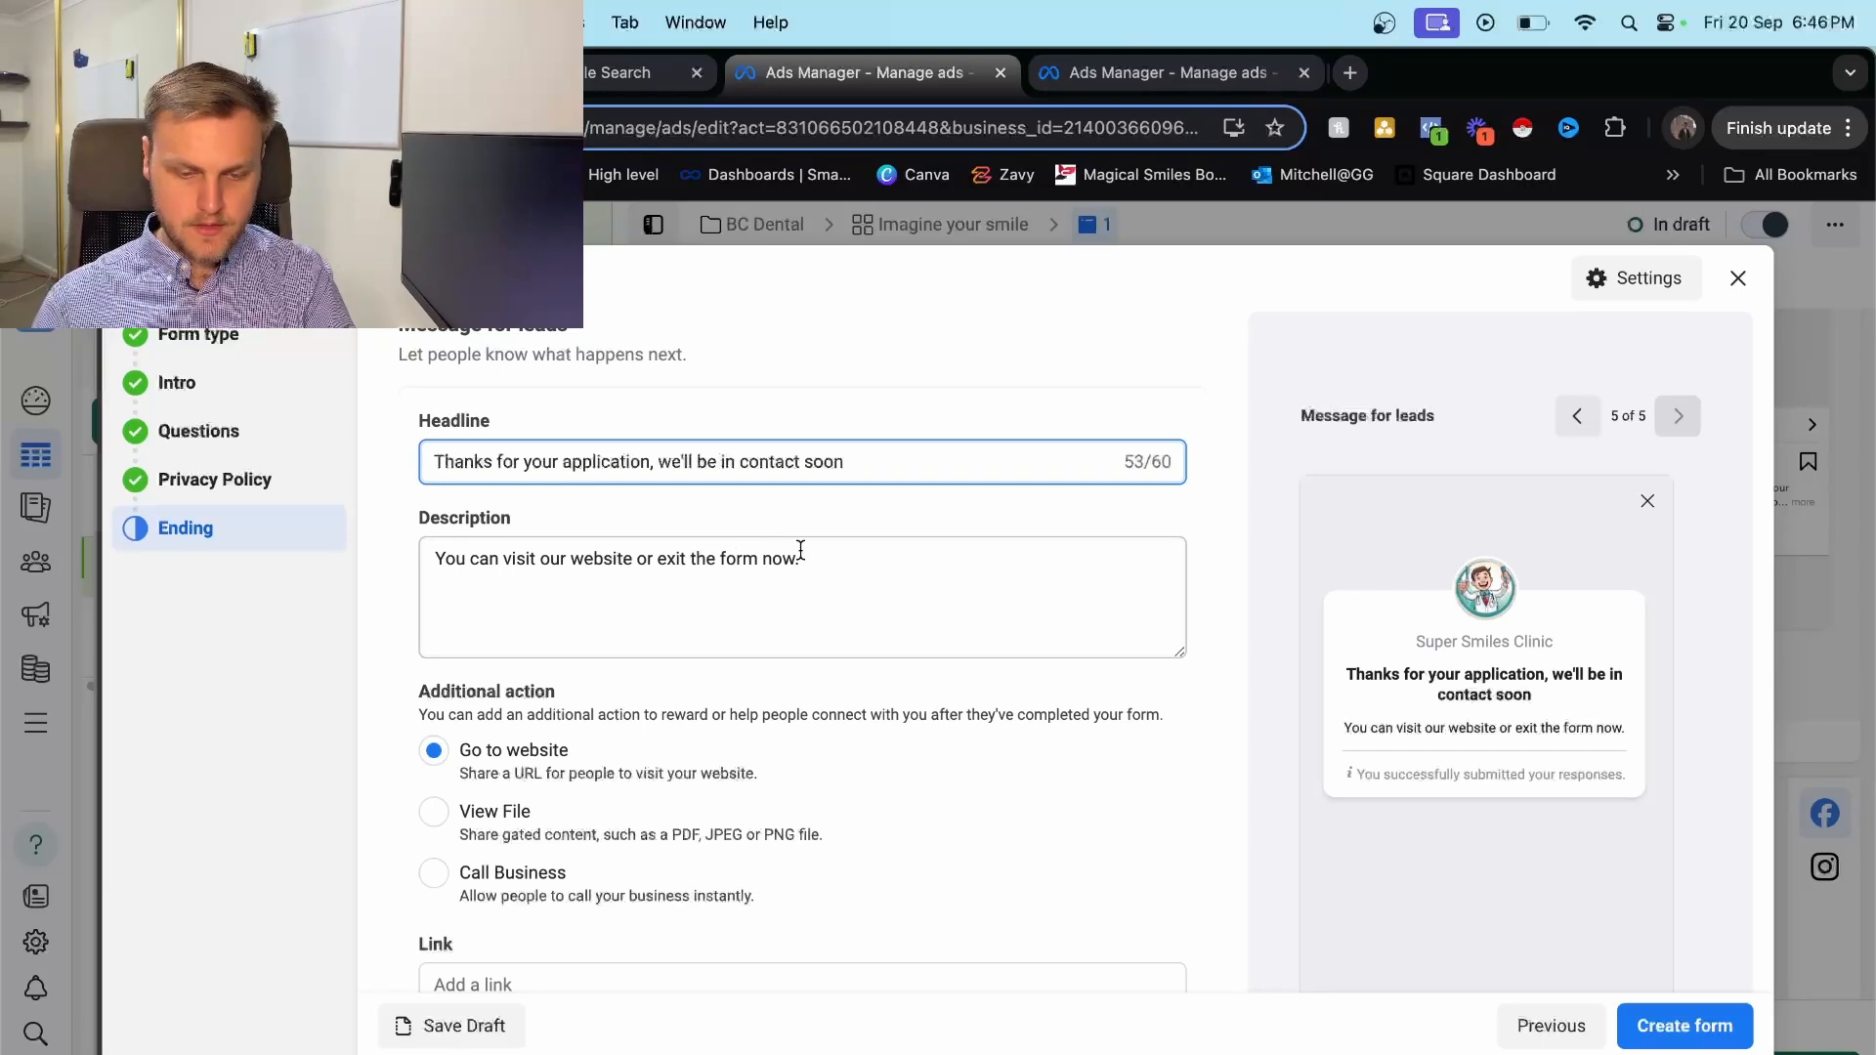
# Replace the ending description with "if you want to call us directly, please click below to book your consult. (:".
pyautogui.moveTo(800, 552); pyautogui.dragTo(469, 552)
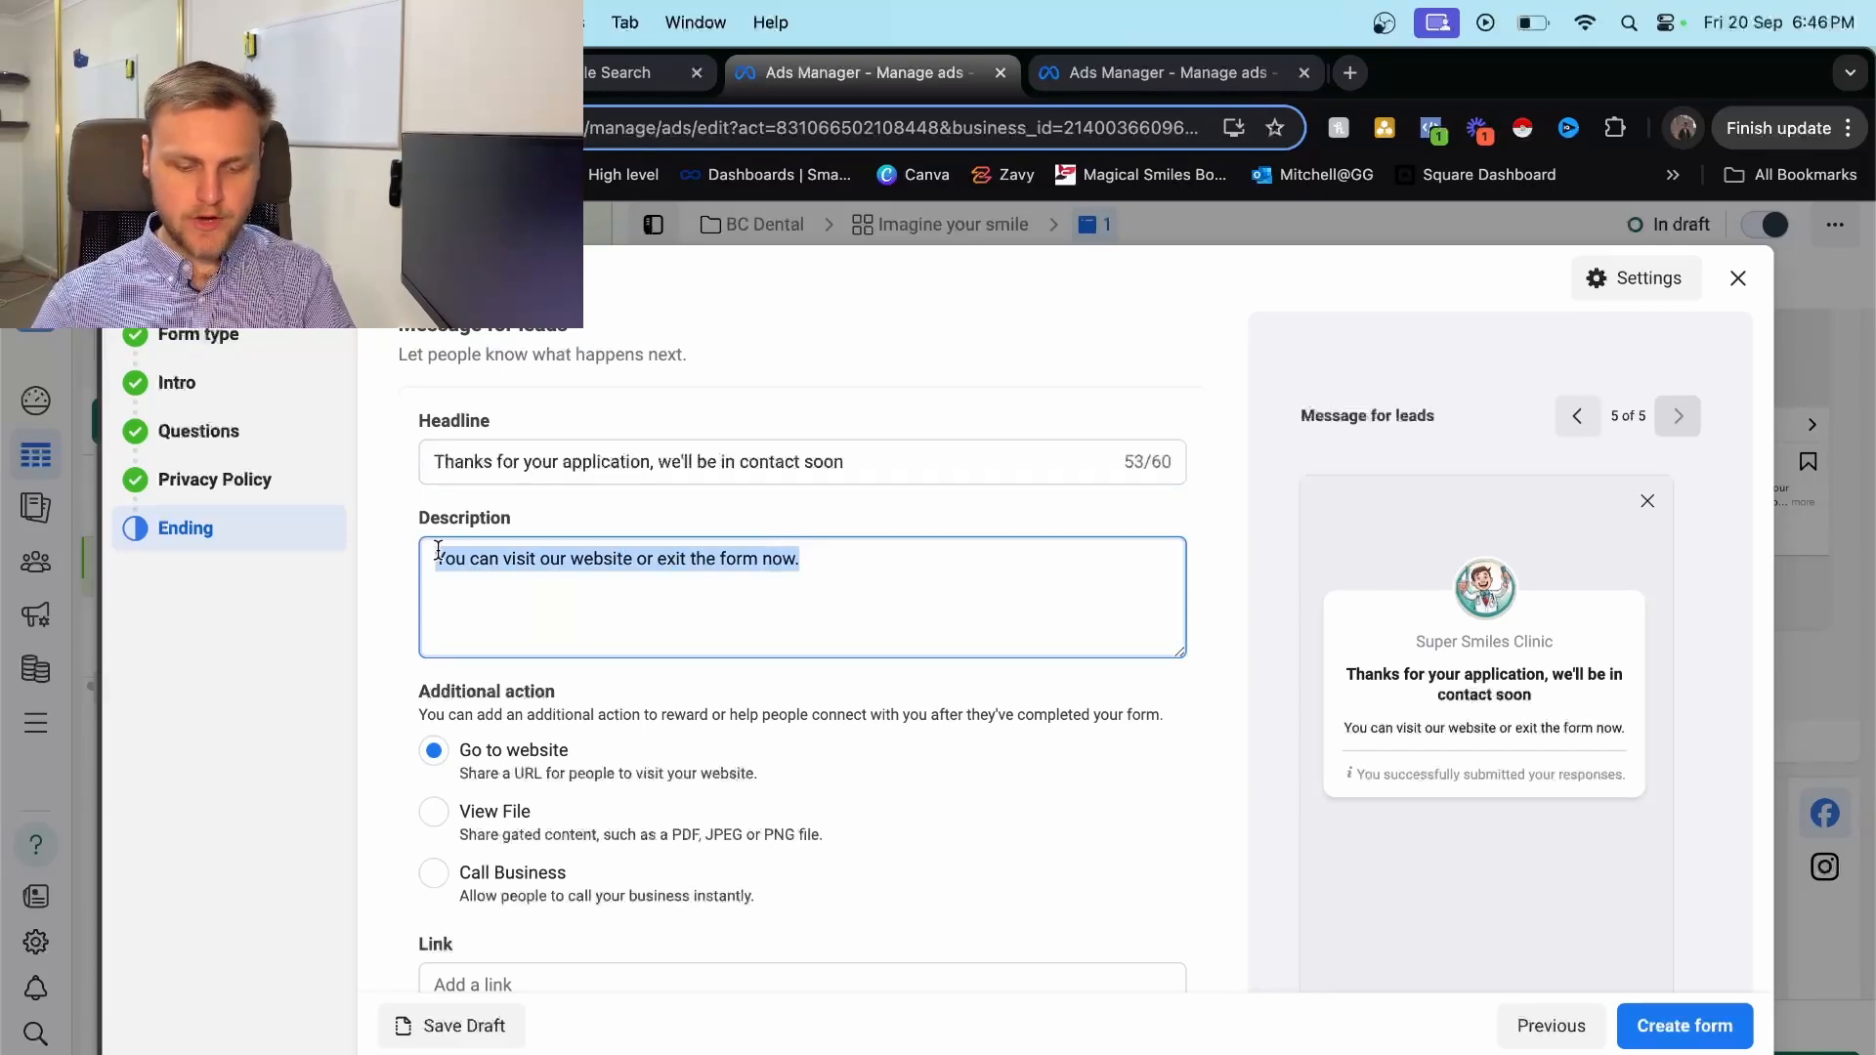
pyautogui.press('BackSpace')
pyautogui.write('if you want to call us d')
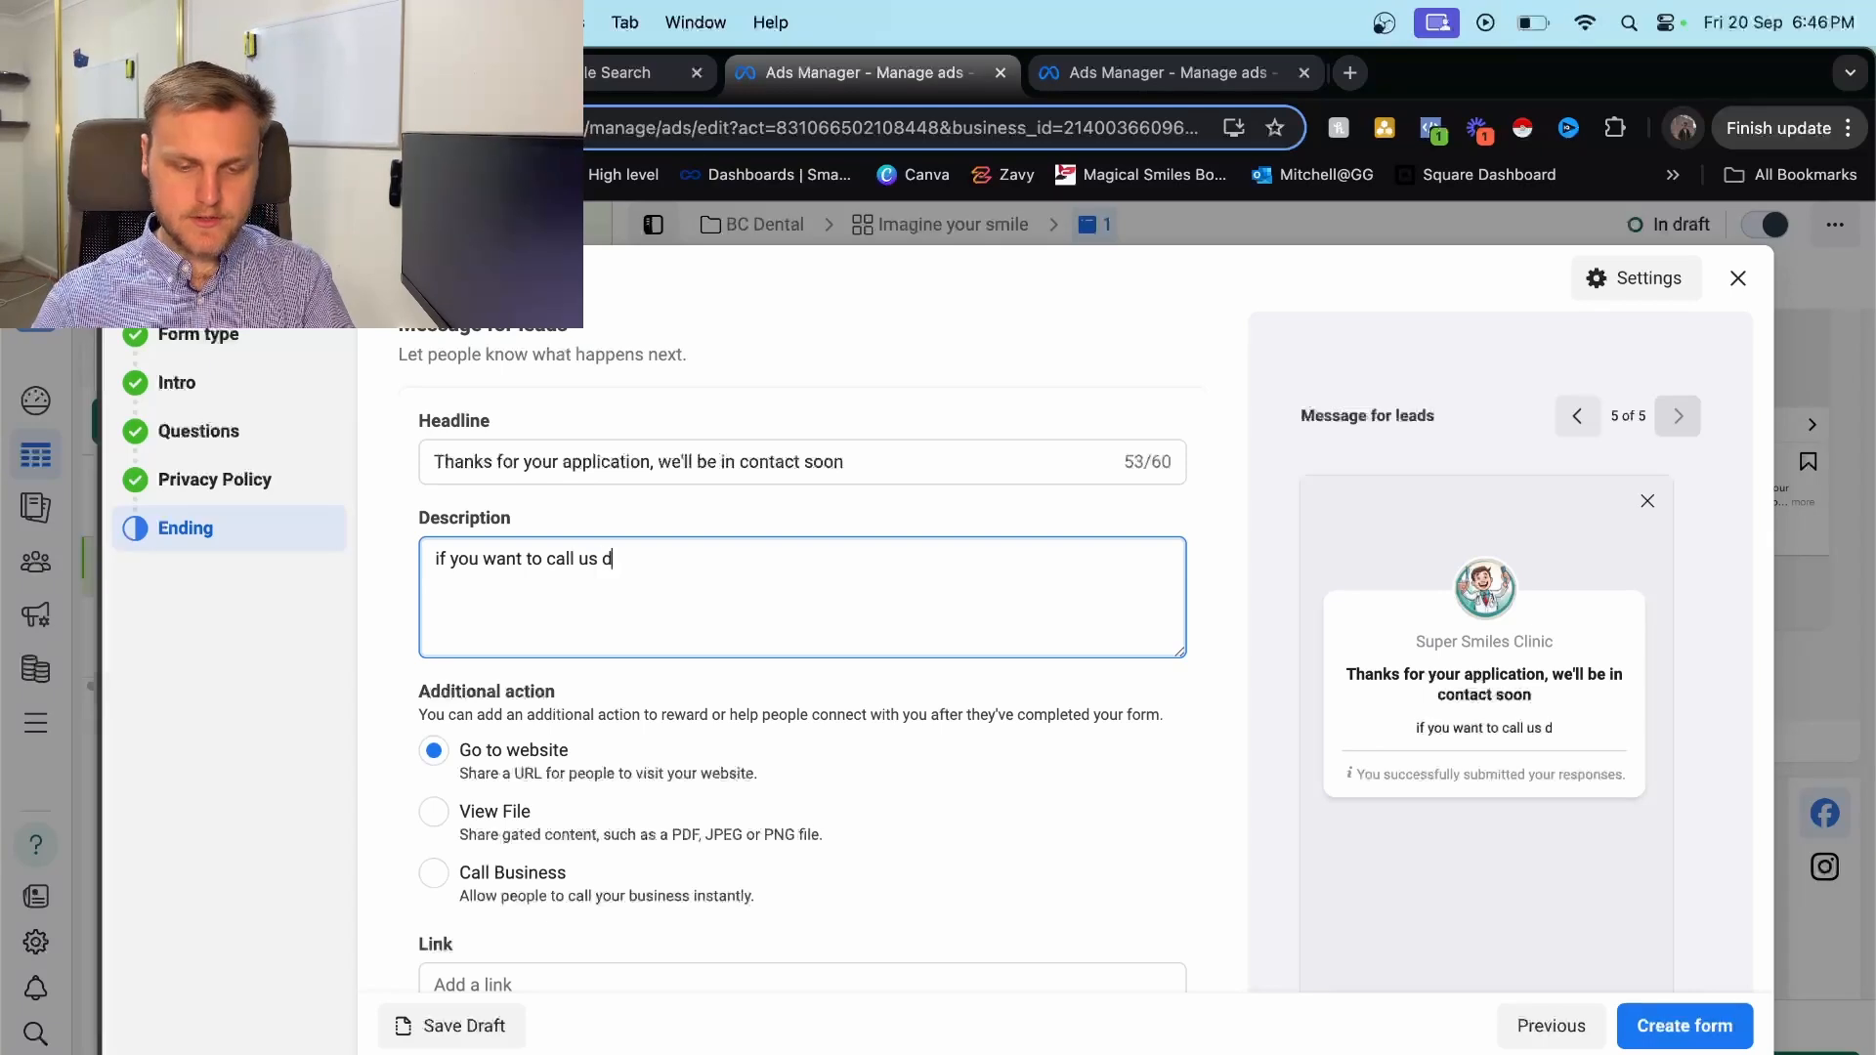
pyautogui.write('irectly, plea')
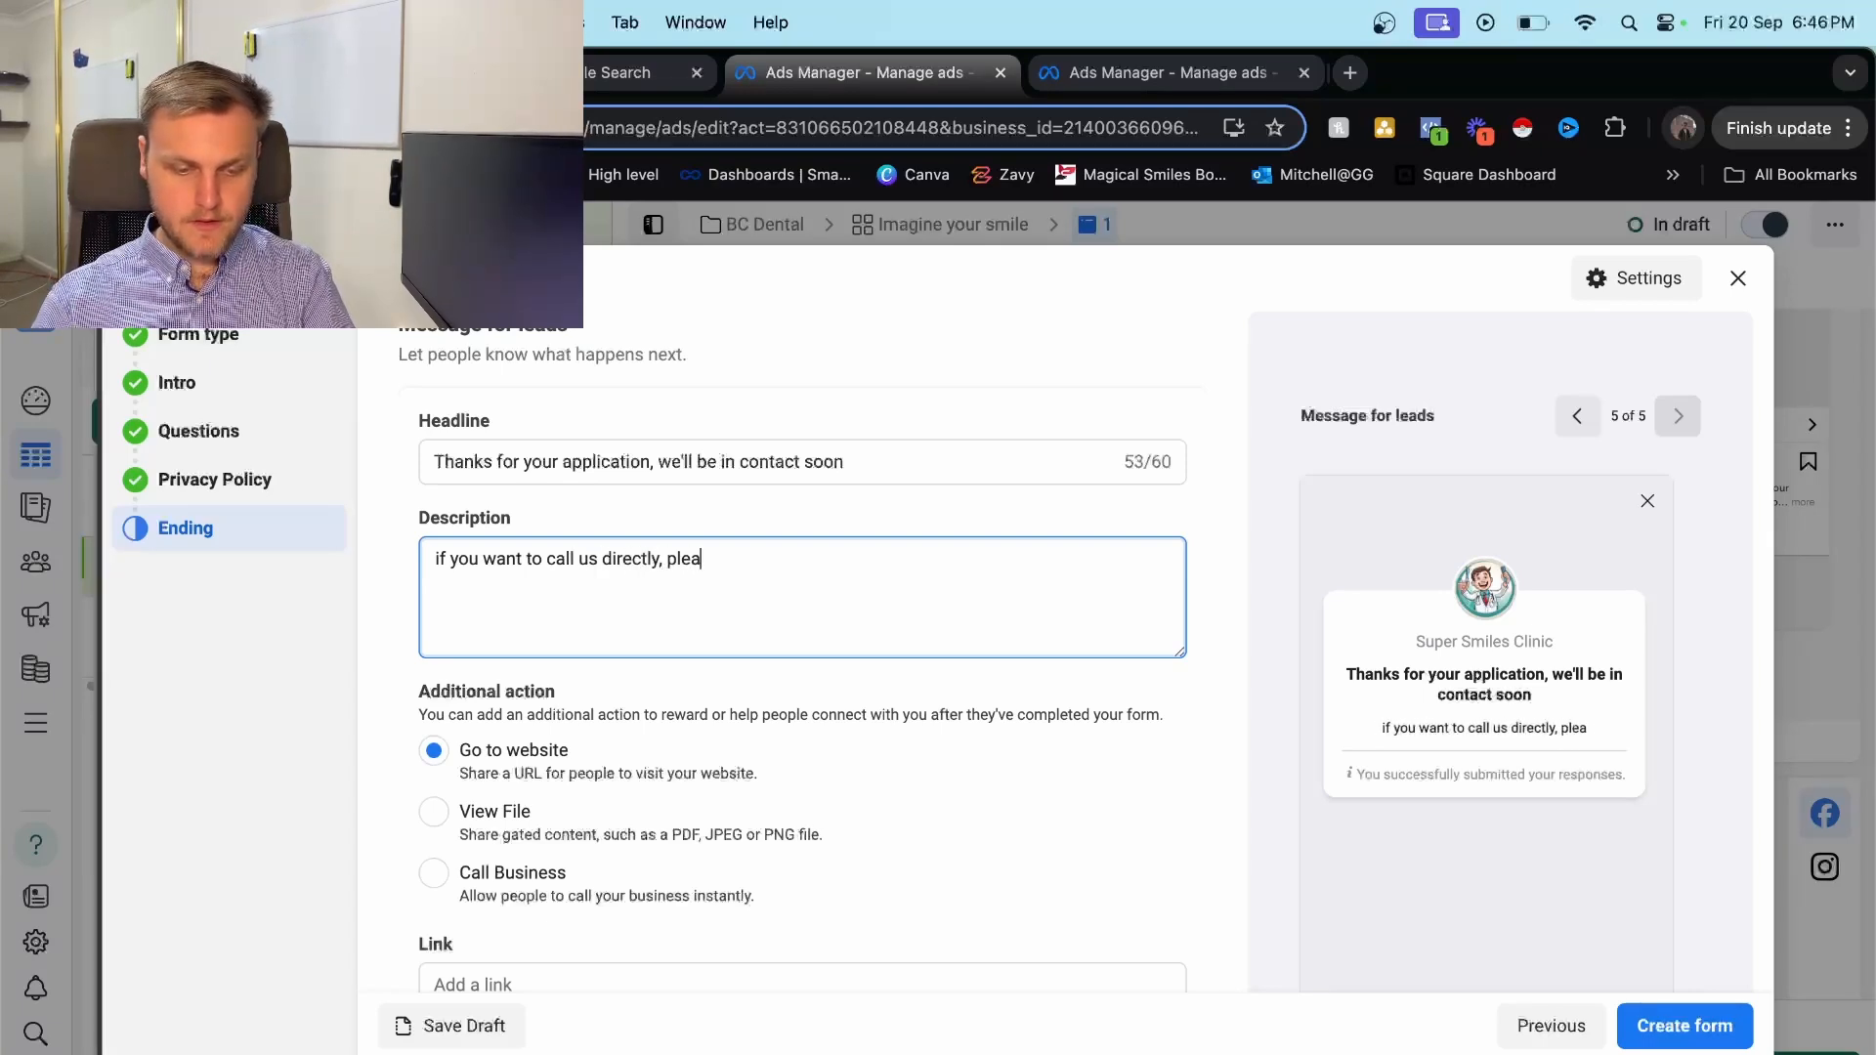
pyautogui.write('se click belo')
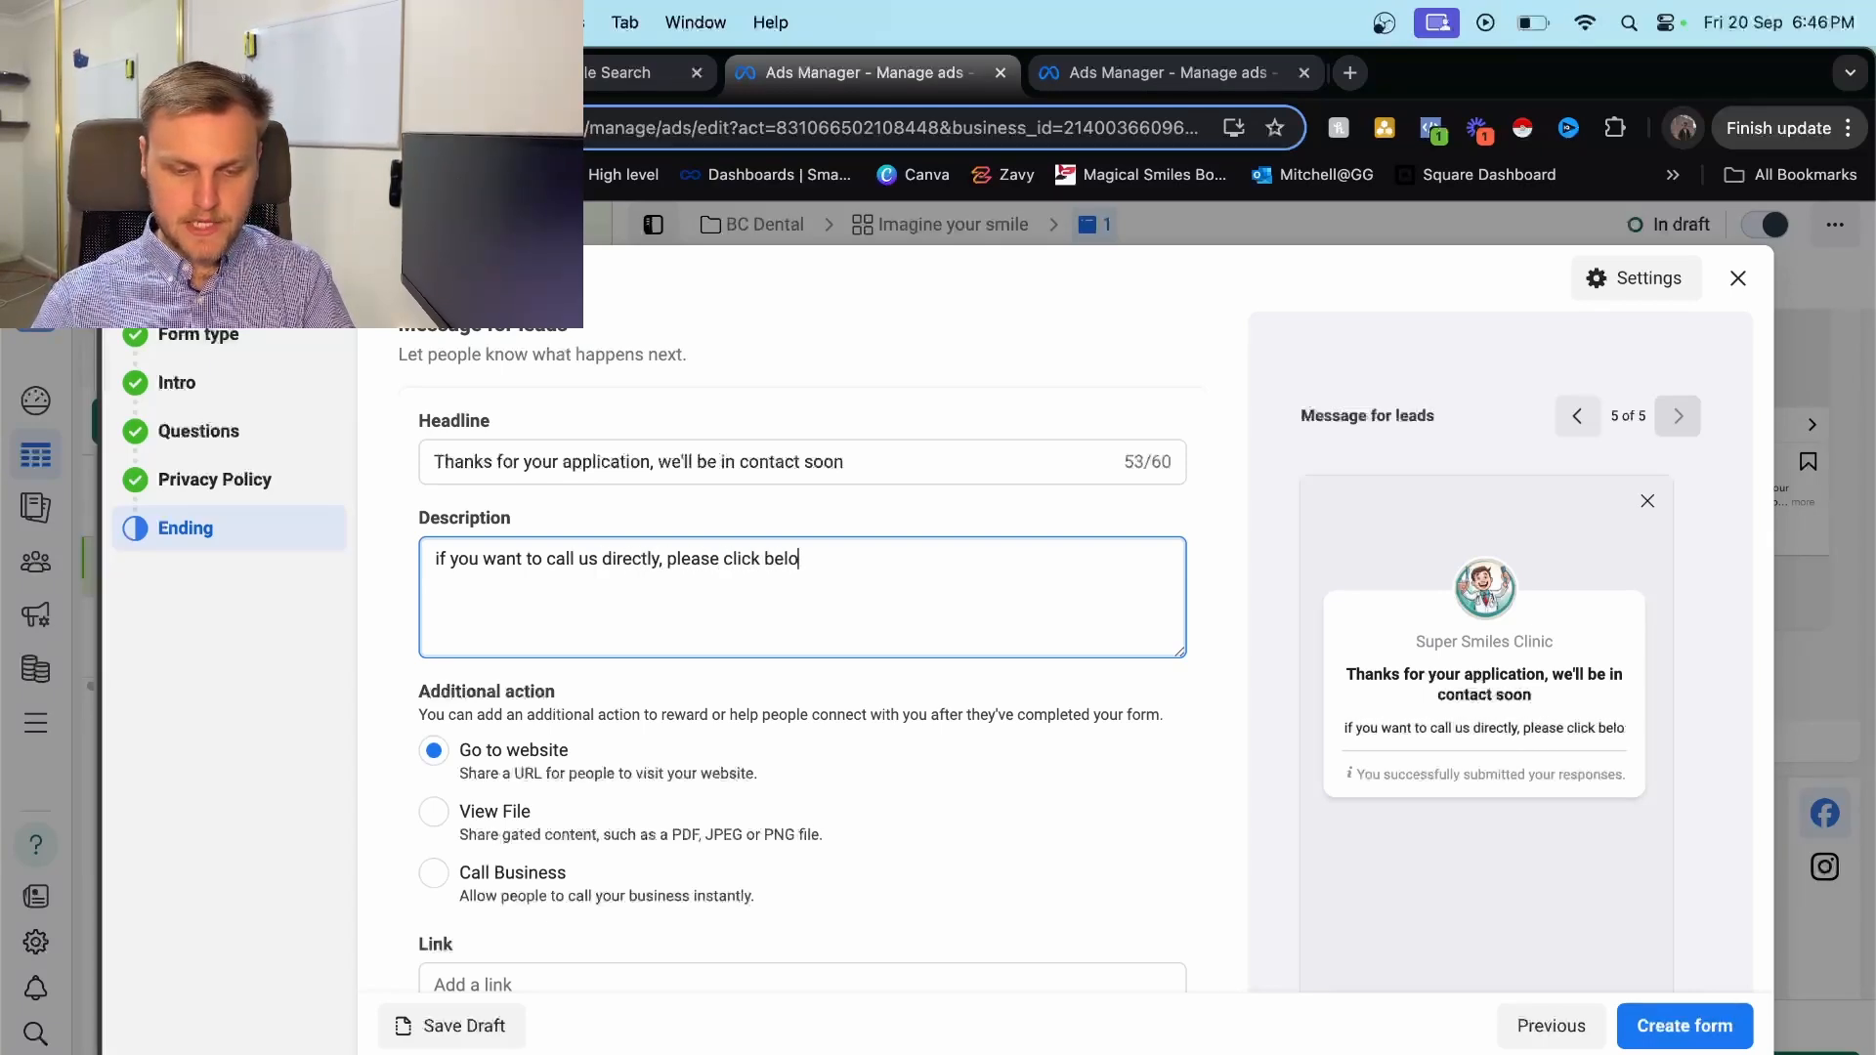
pyautogui.write('w to book yo')
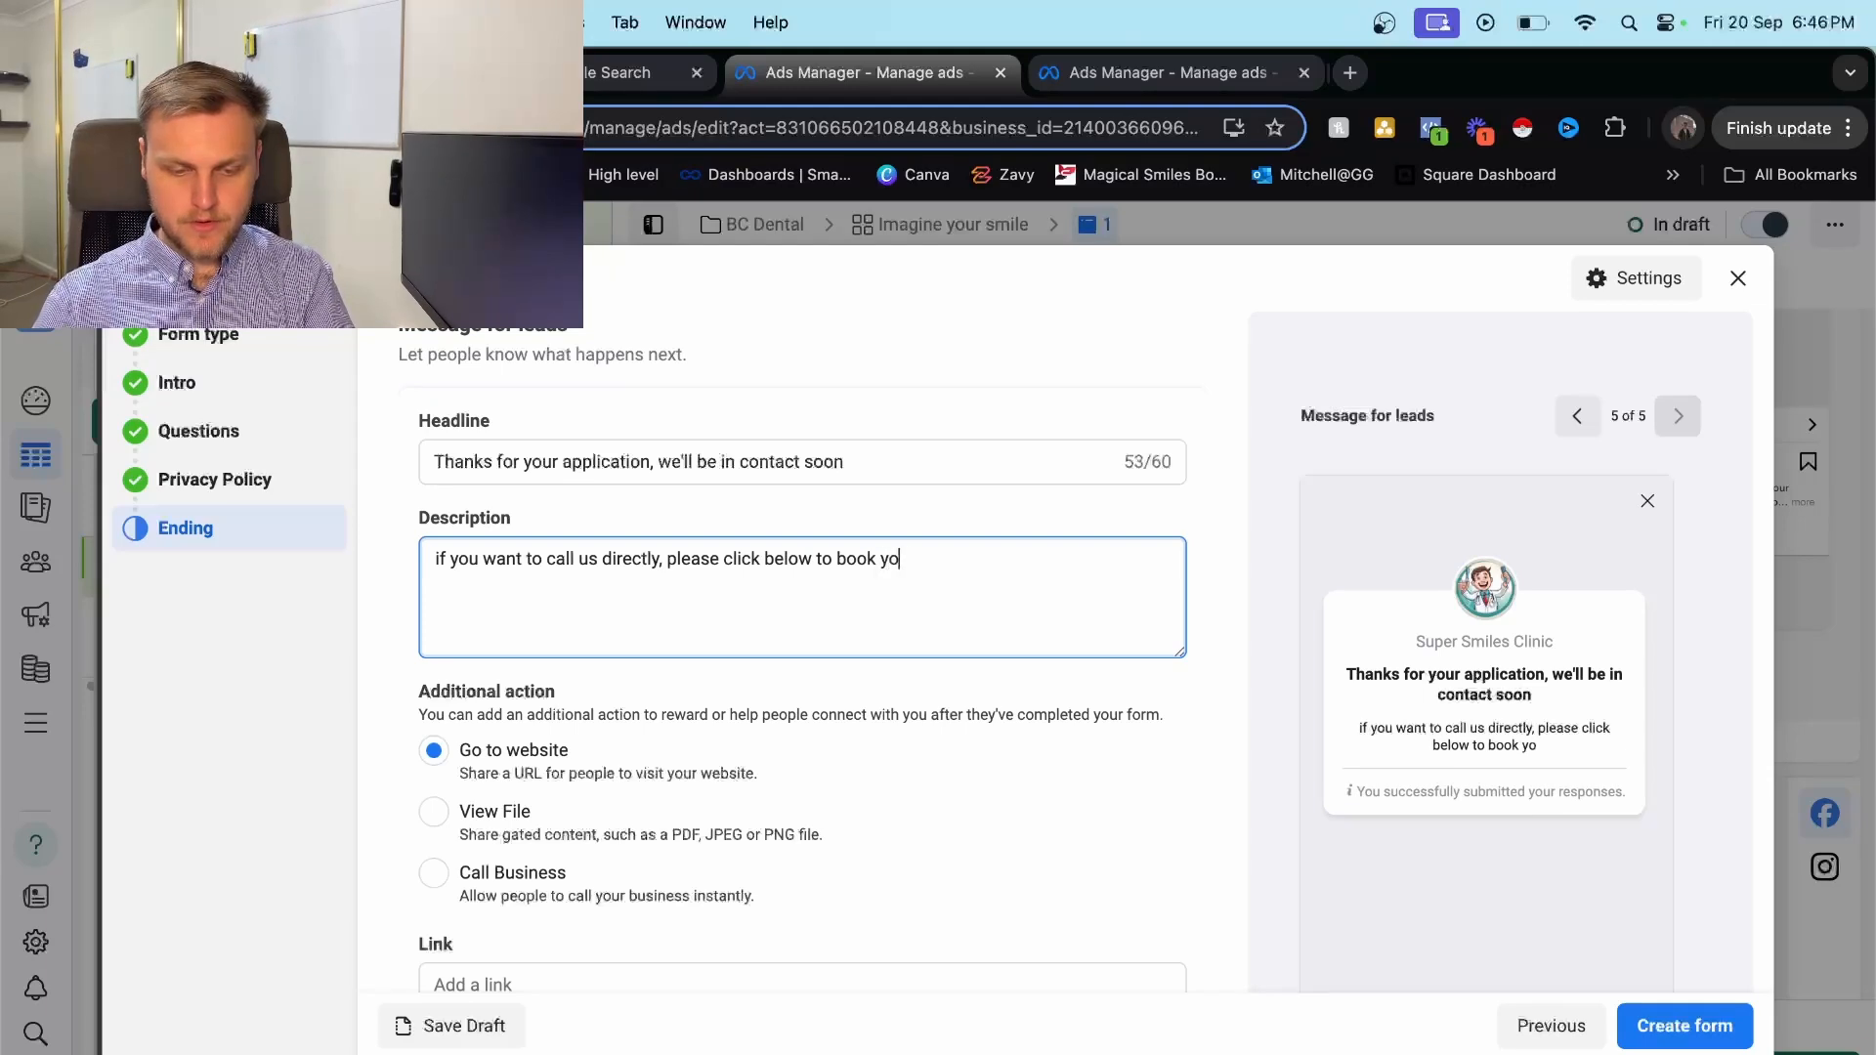
pyautogui.write('ur consult')
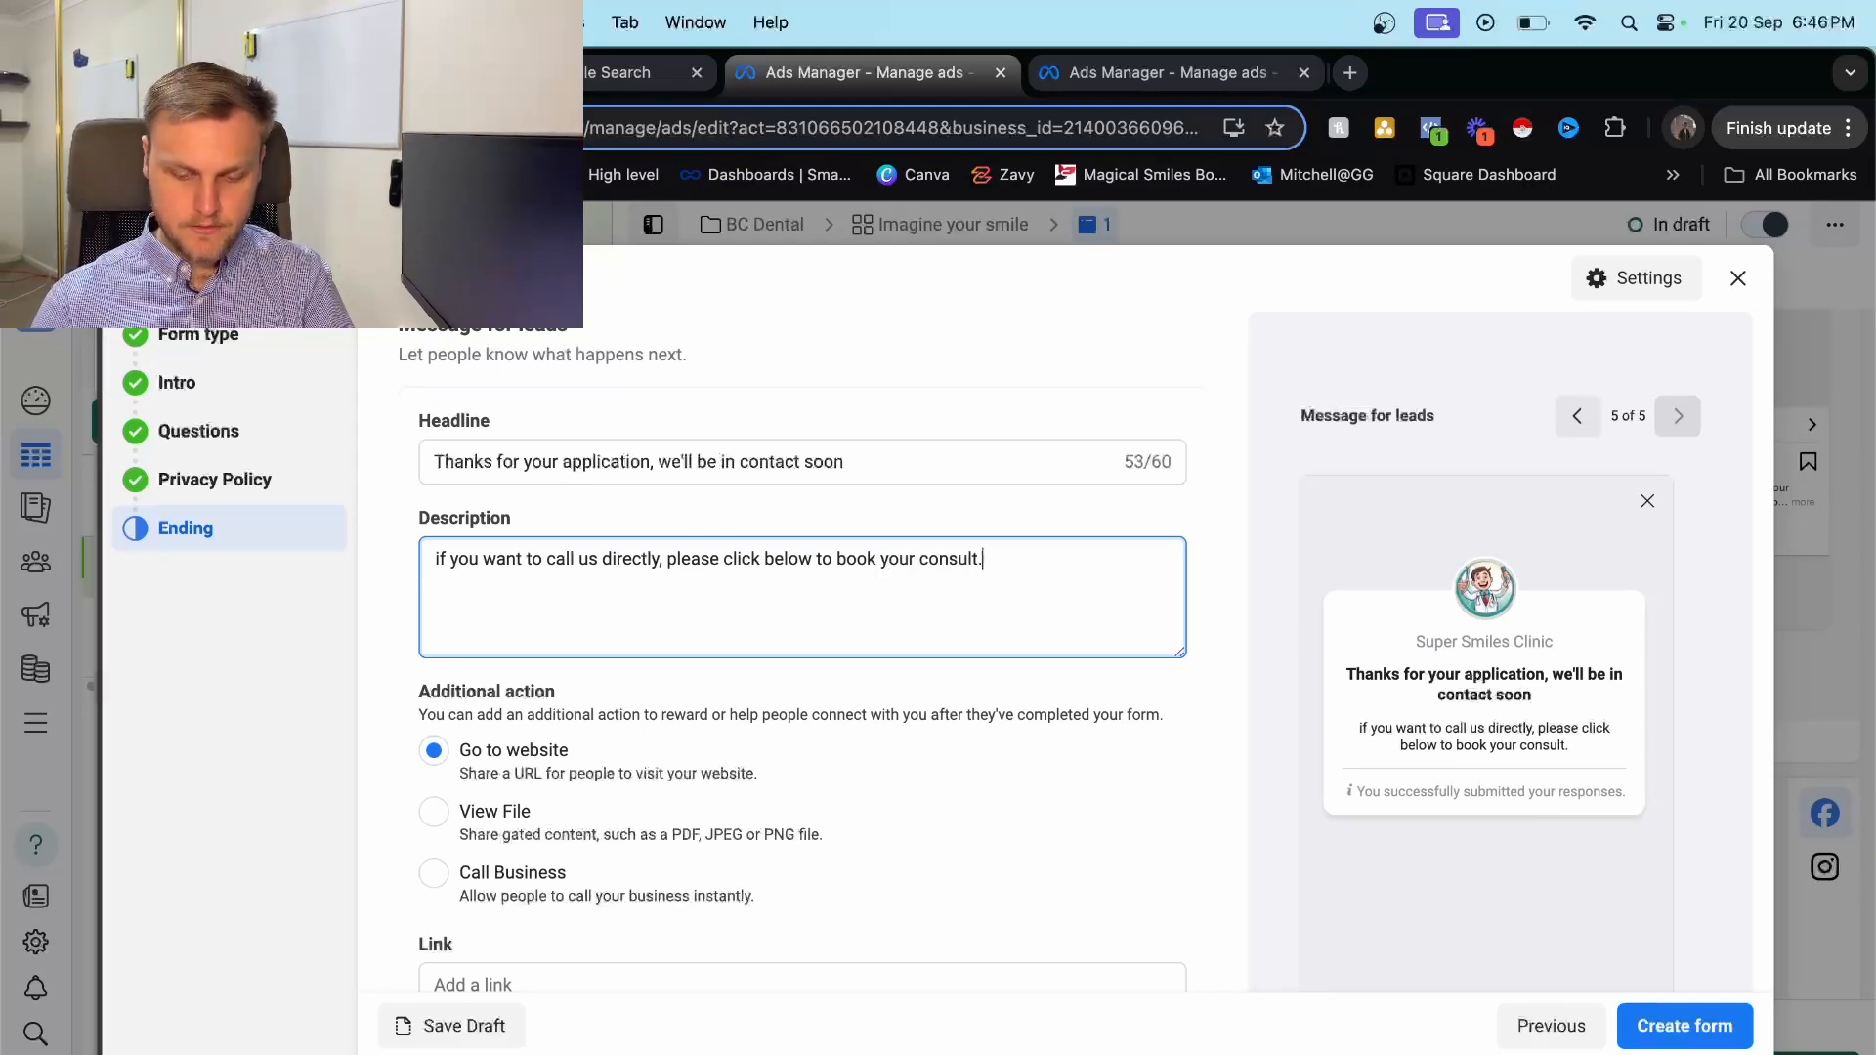
pyautogui.write('. (:')
# Set the ending's additional action to Call Business with the clinic's AU +61 phone number, and create the form.
pyautogui.click(664, 895)
pyautogui.scroll(-2, 666, 766)
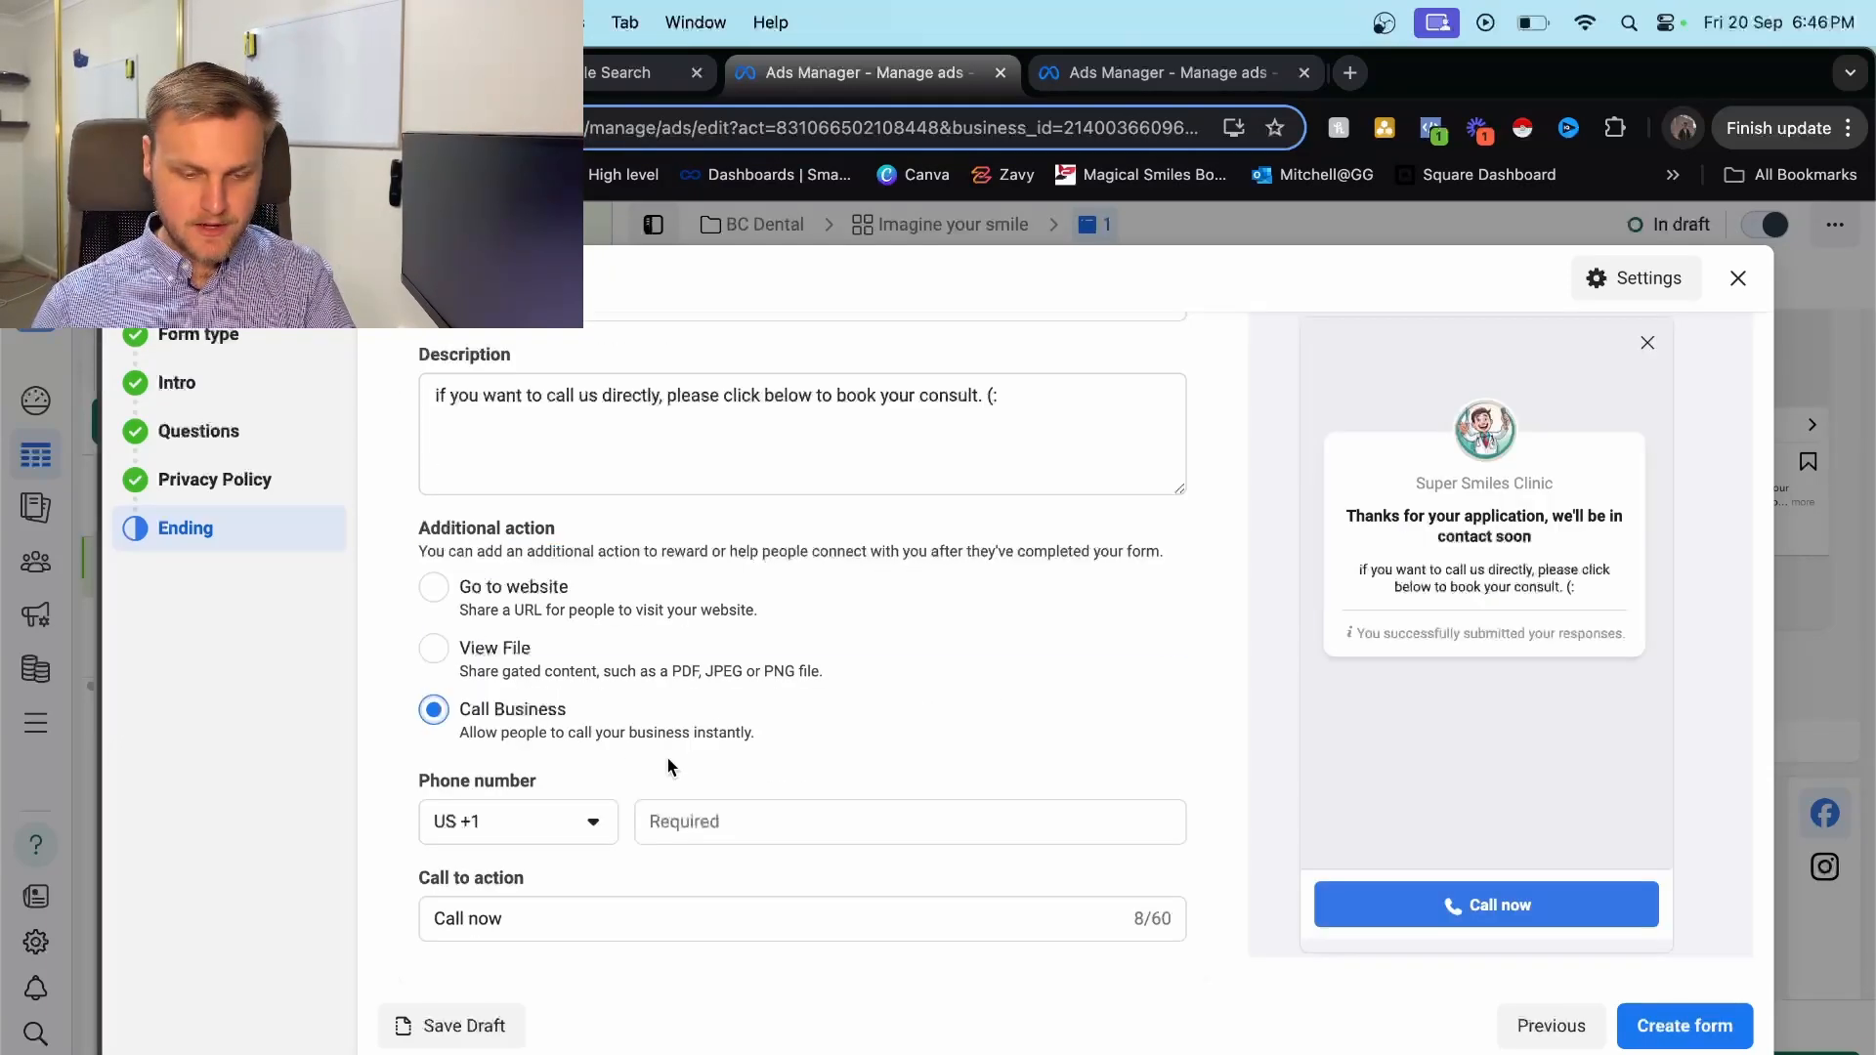
pyautogui.click(591, 822)
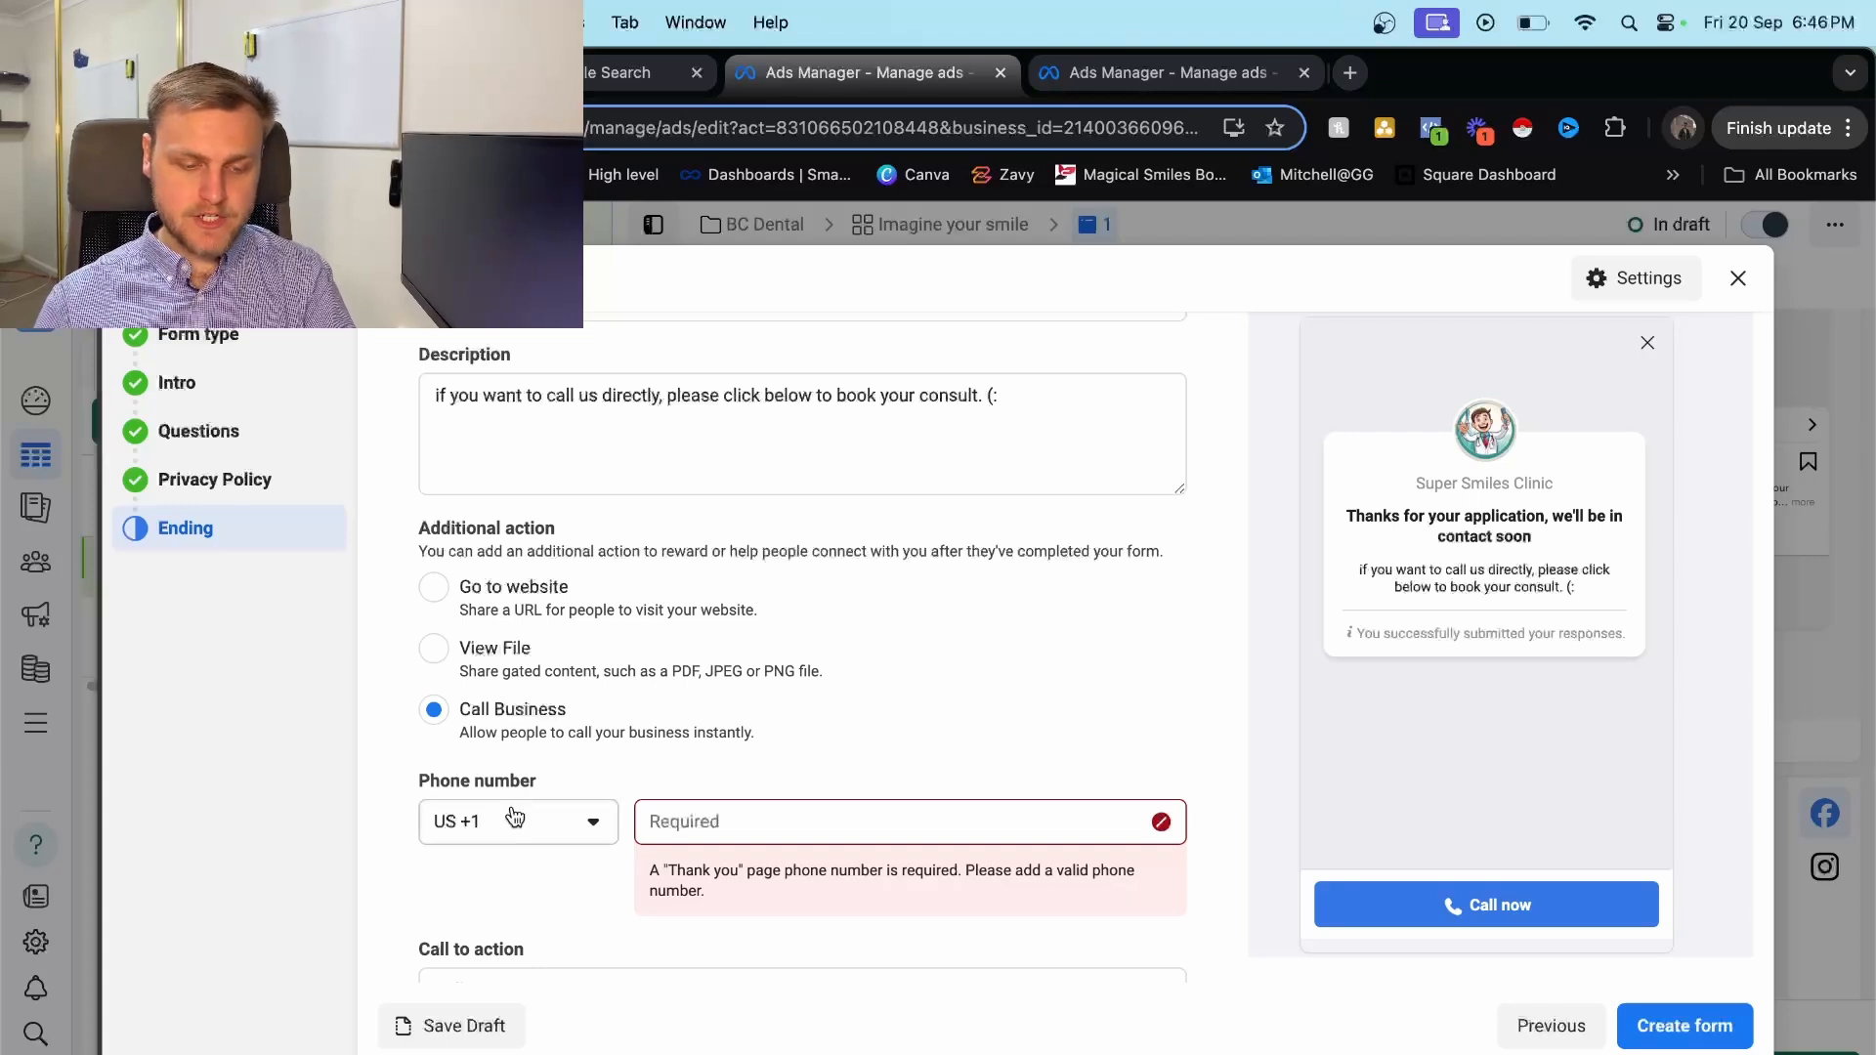
pyautogui.write('au')
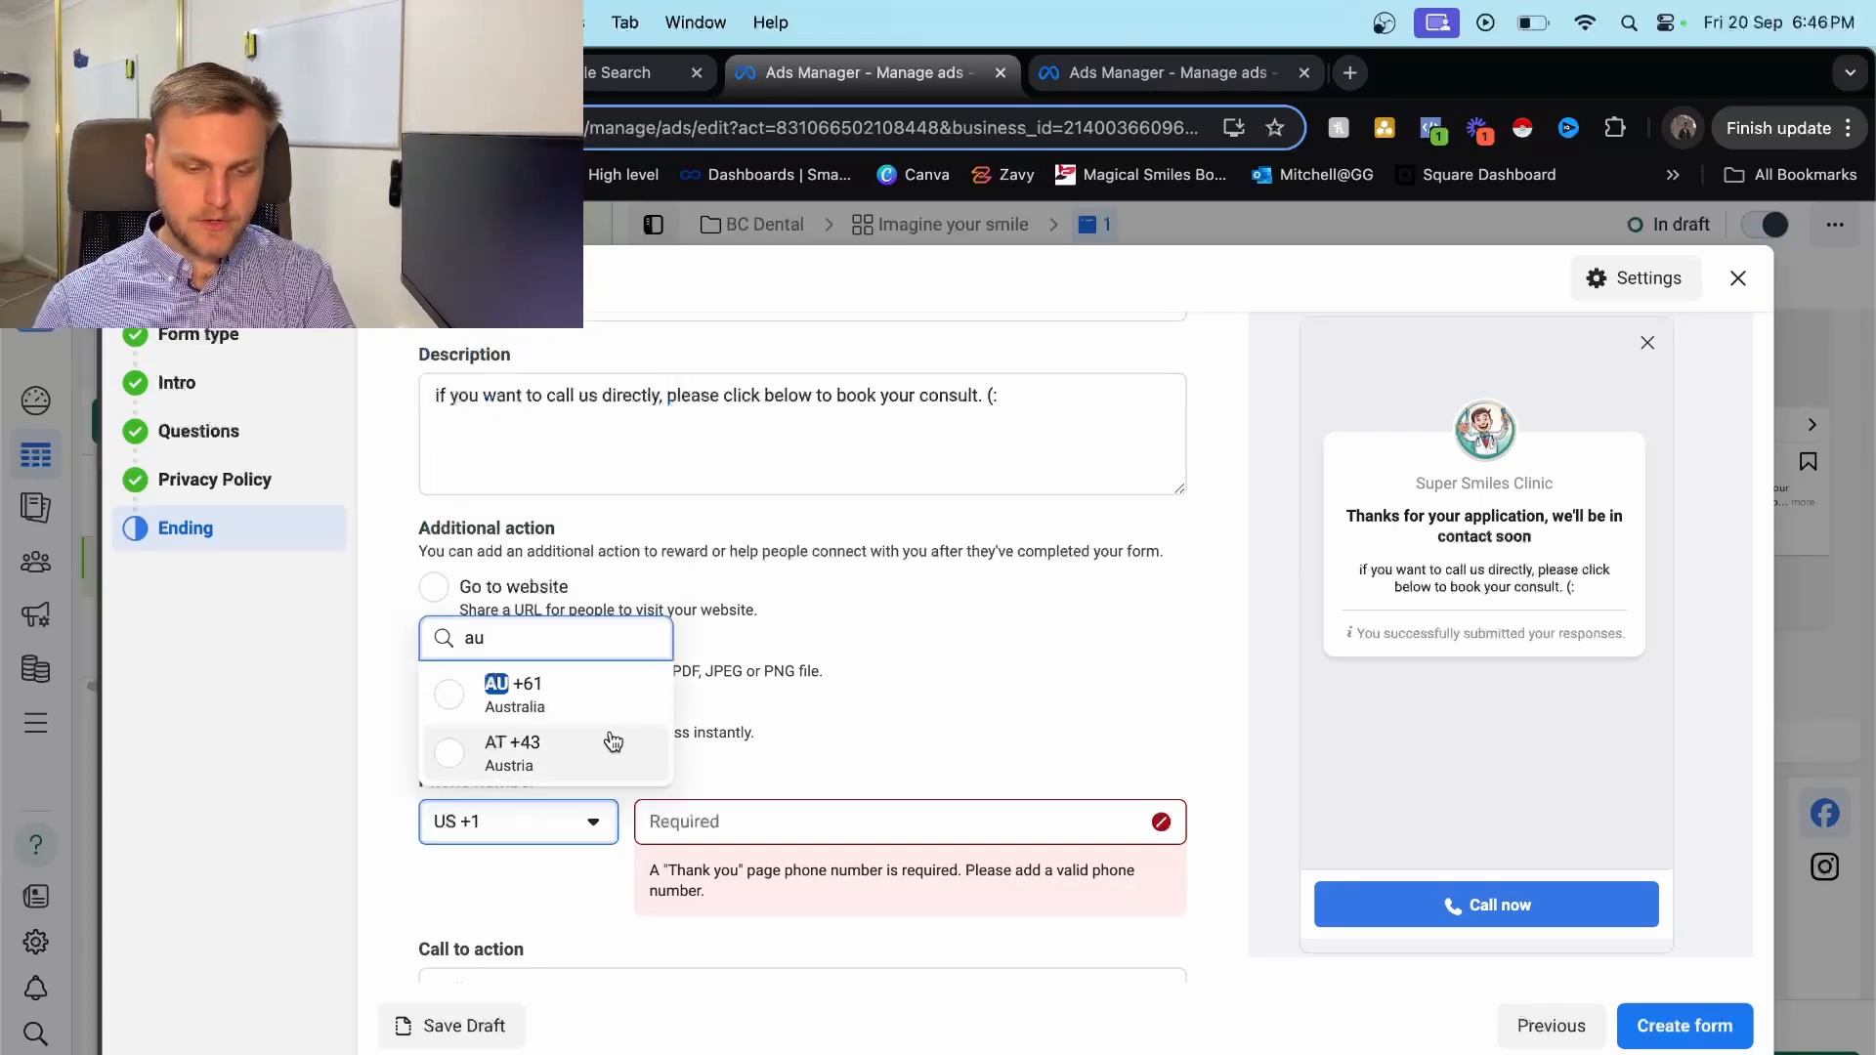
pyautogui.press('Return')
pyautogui.click(749, 828)
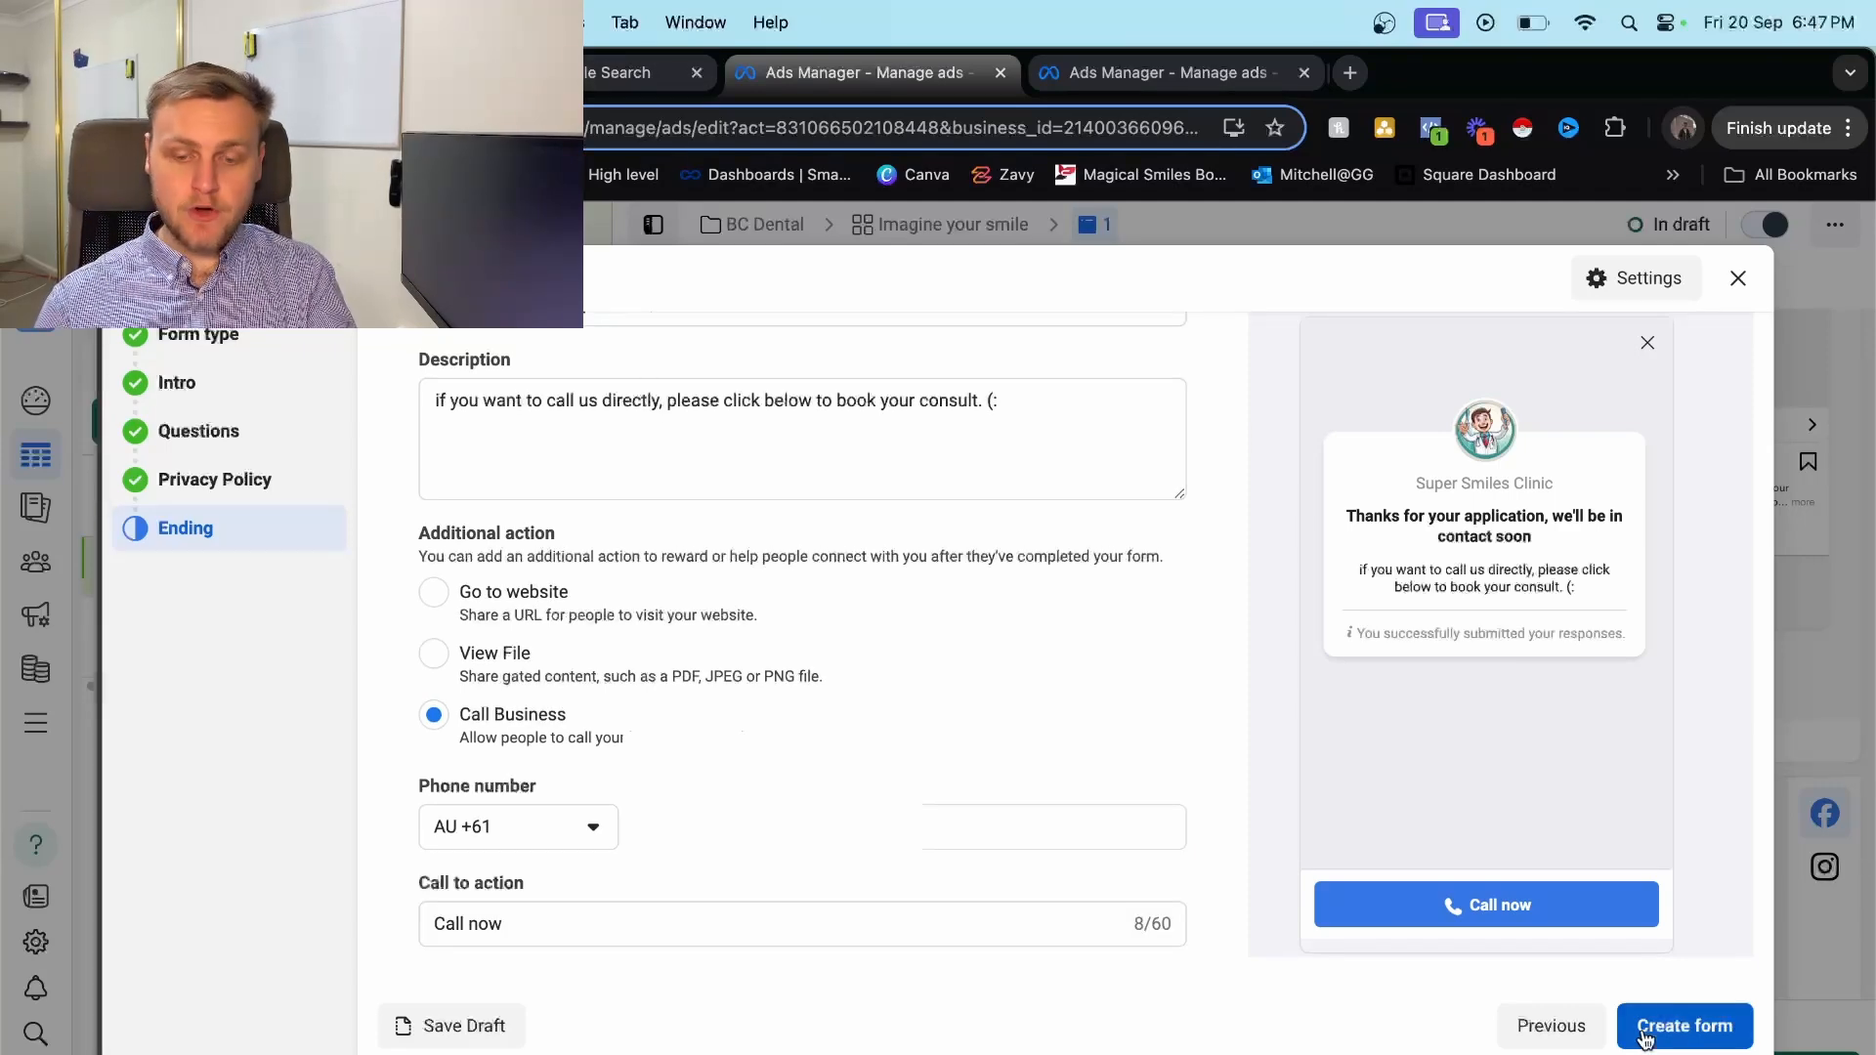
pyautogui.click(1644, 1039)
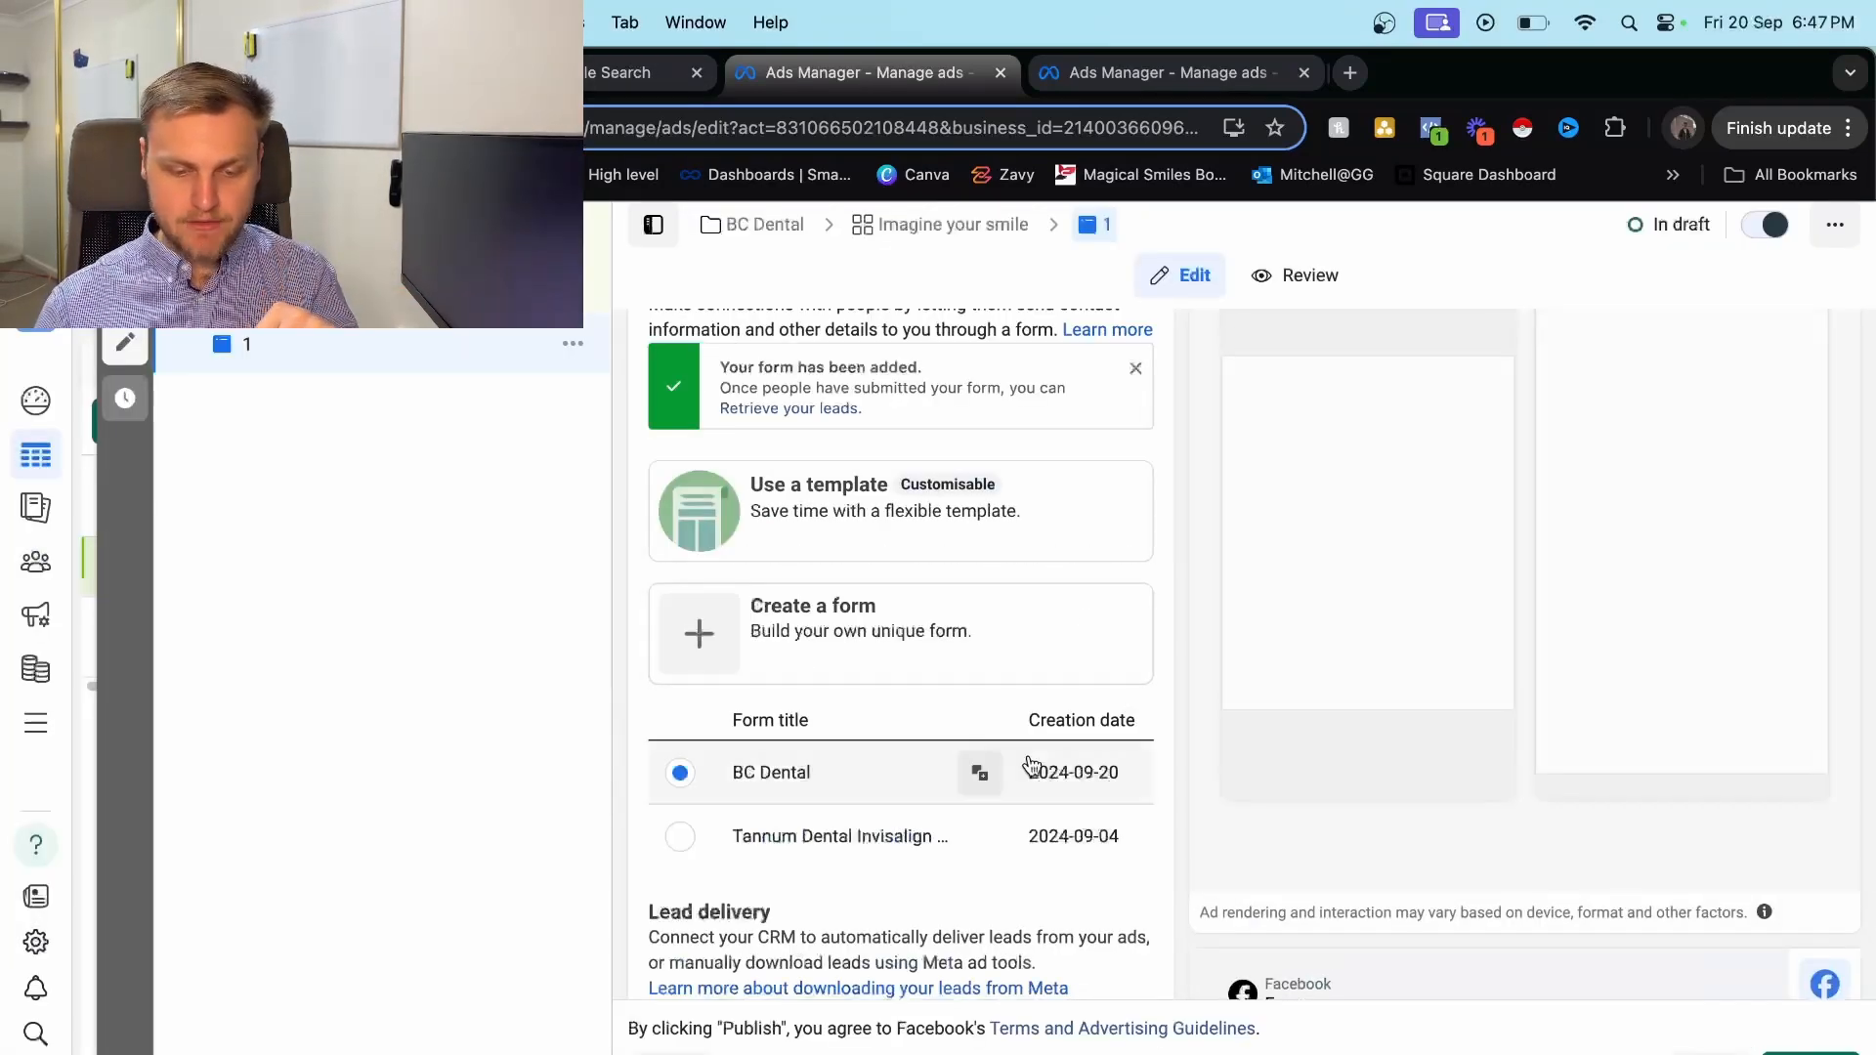
# Add the first "Transform Yo..." video from the BC Dental business videos to the ad creative and continue to cropping.
pyautogui.scroll(-5, 1170, 762)
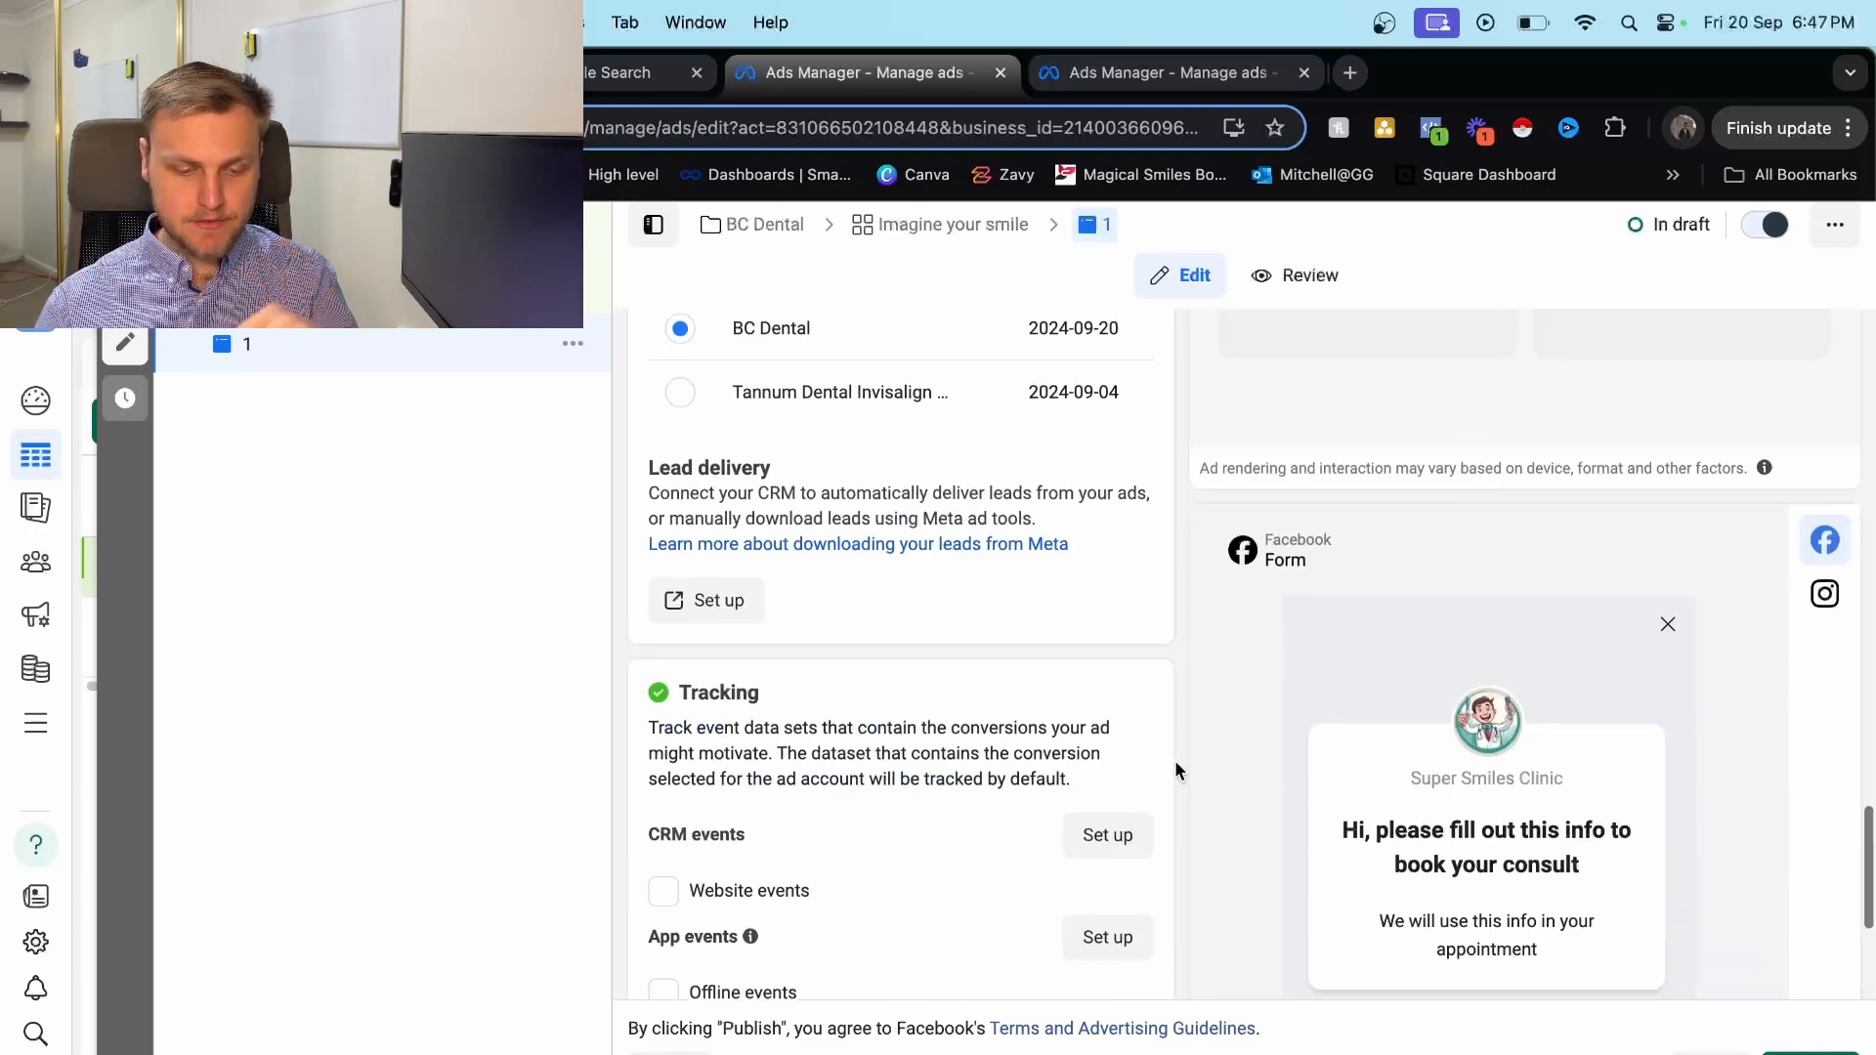
pyautogui.scroll(-4, 1174, 769)
pyautogui.scroll(12, 1175, 770)
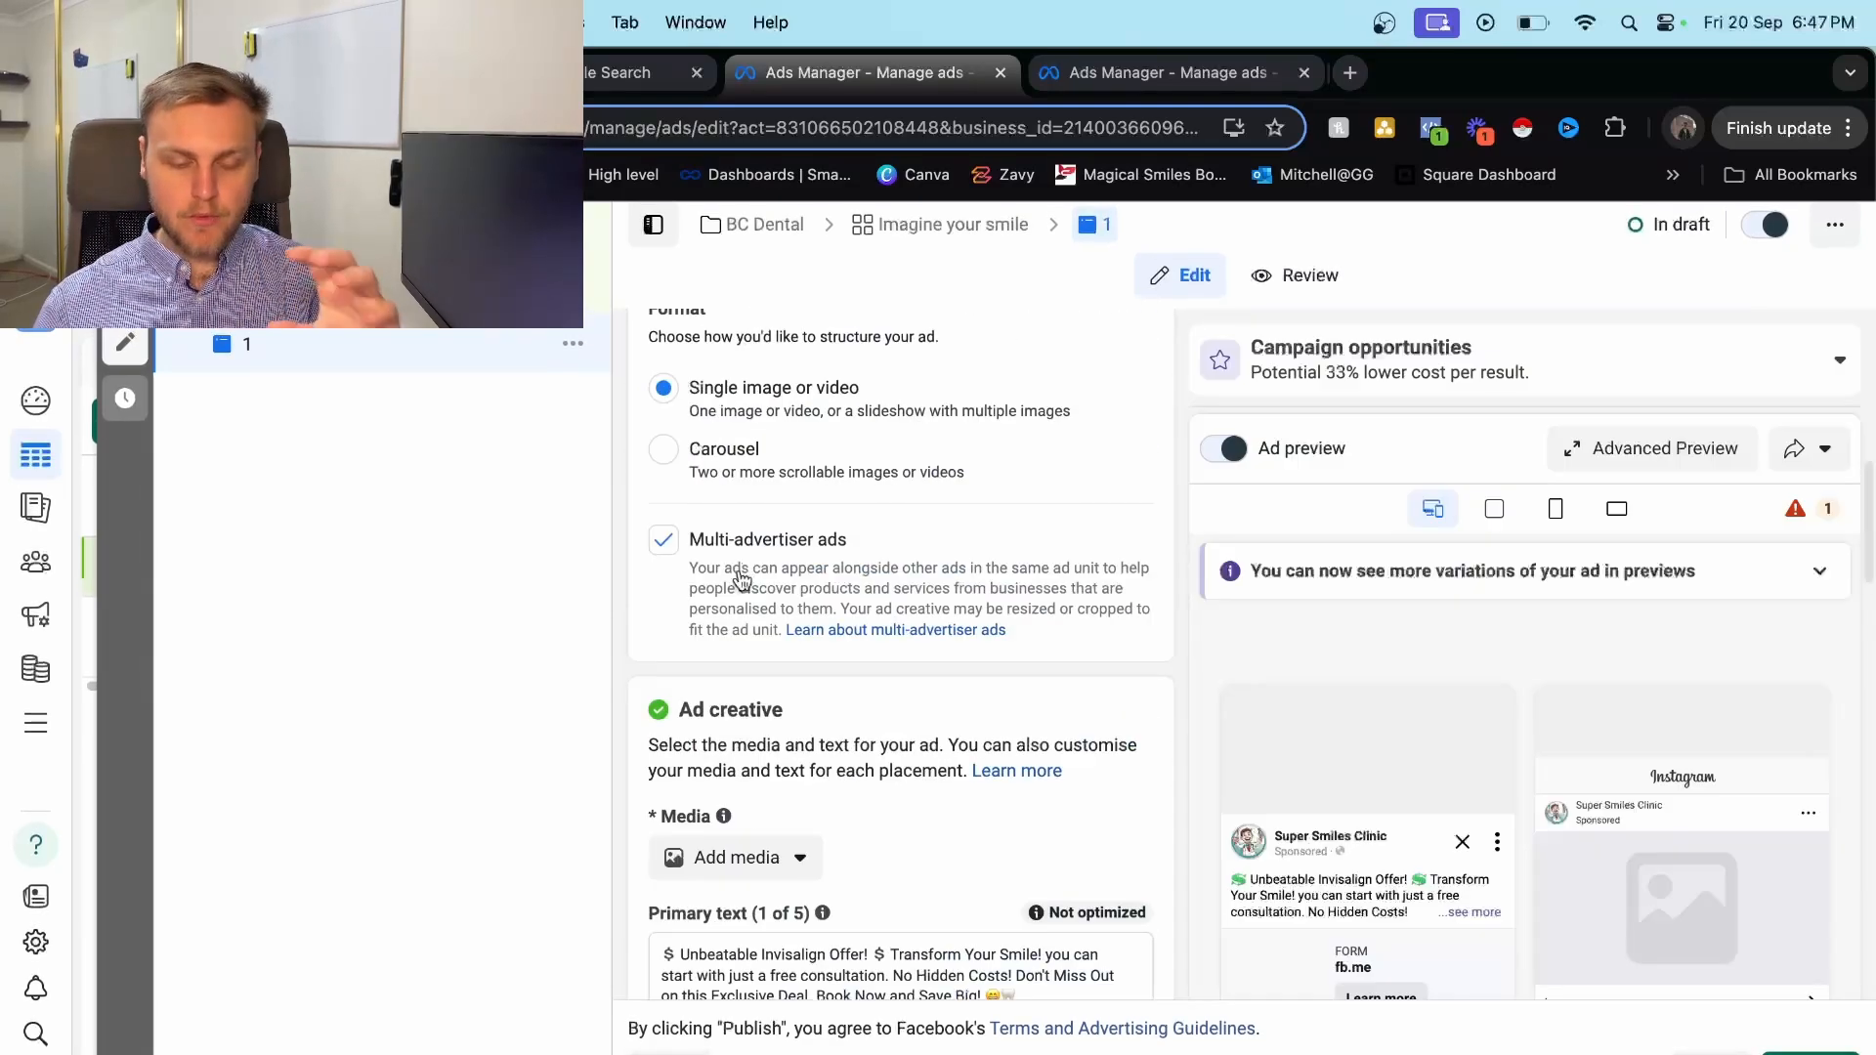
pyautogui.click(787, 849)
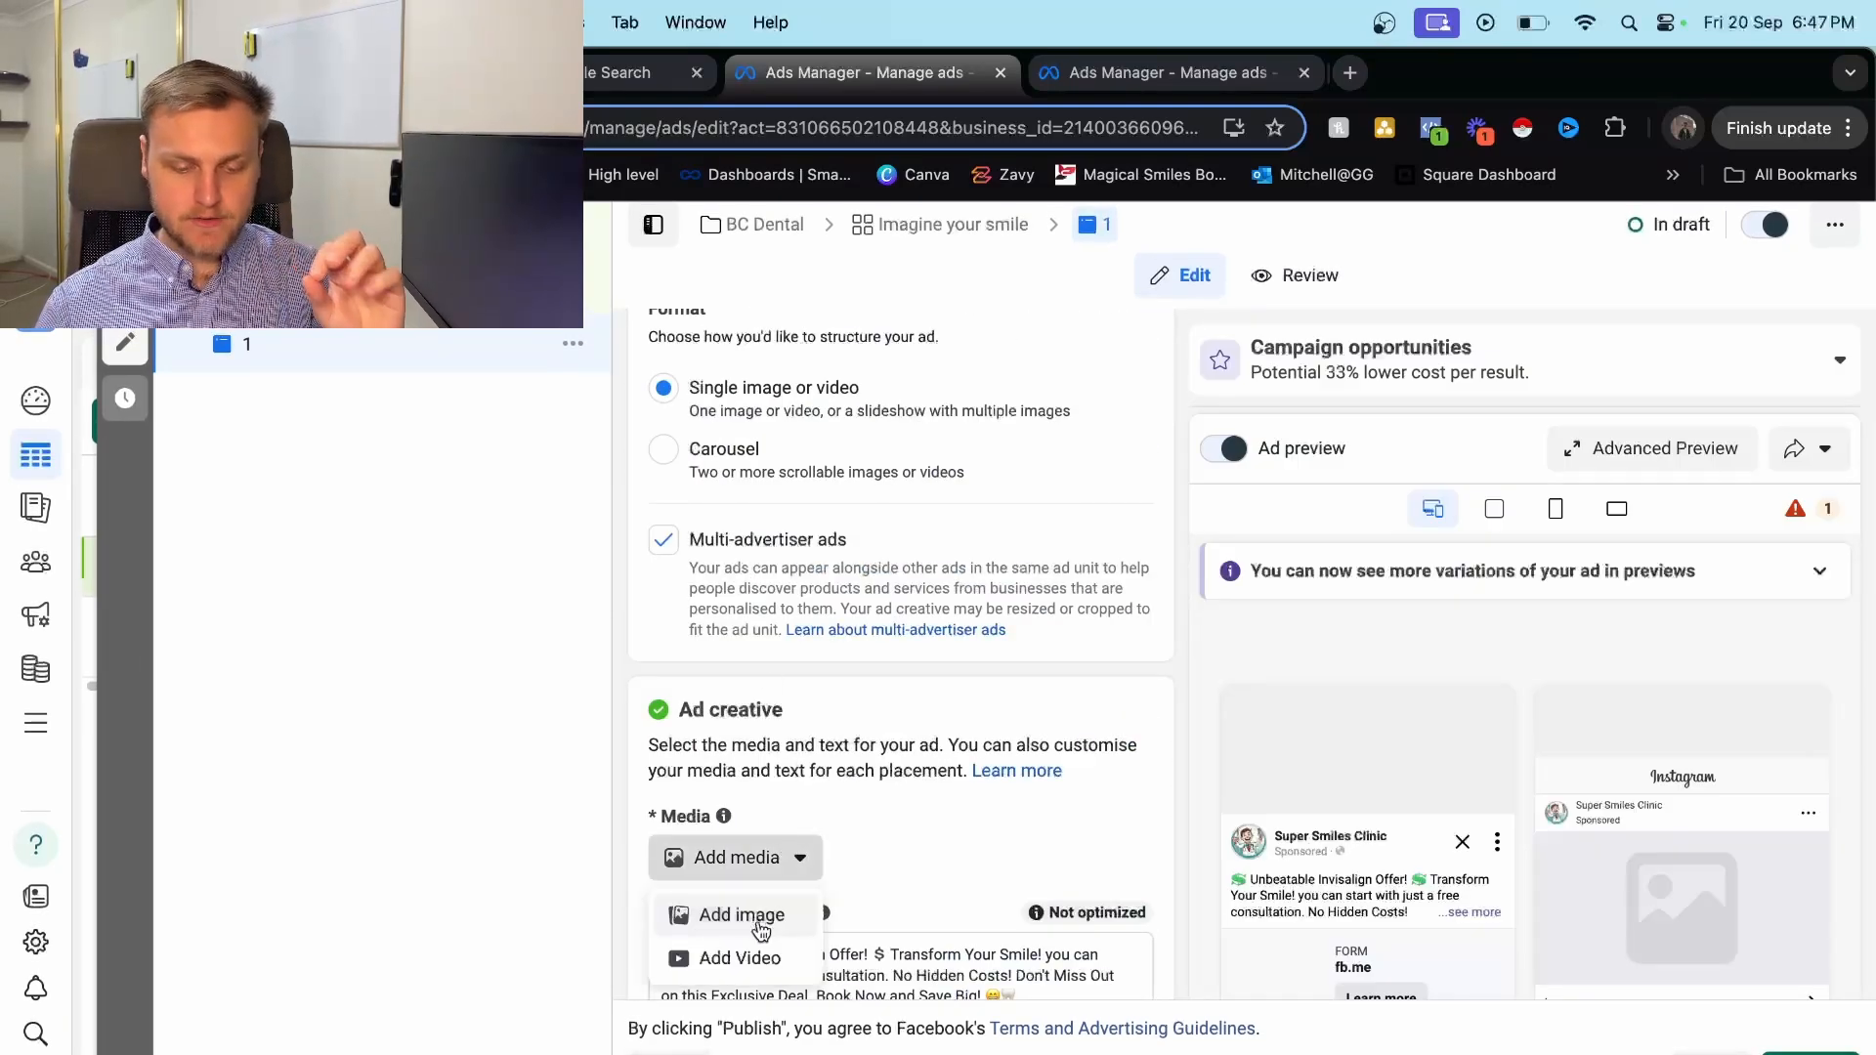
pyautogui.click(739, 957)
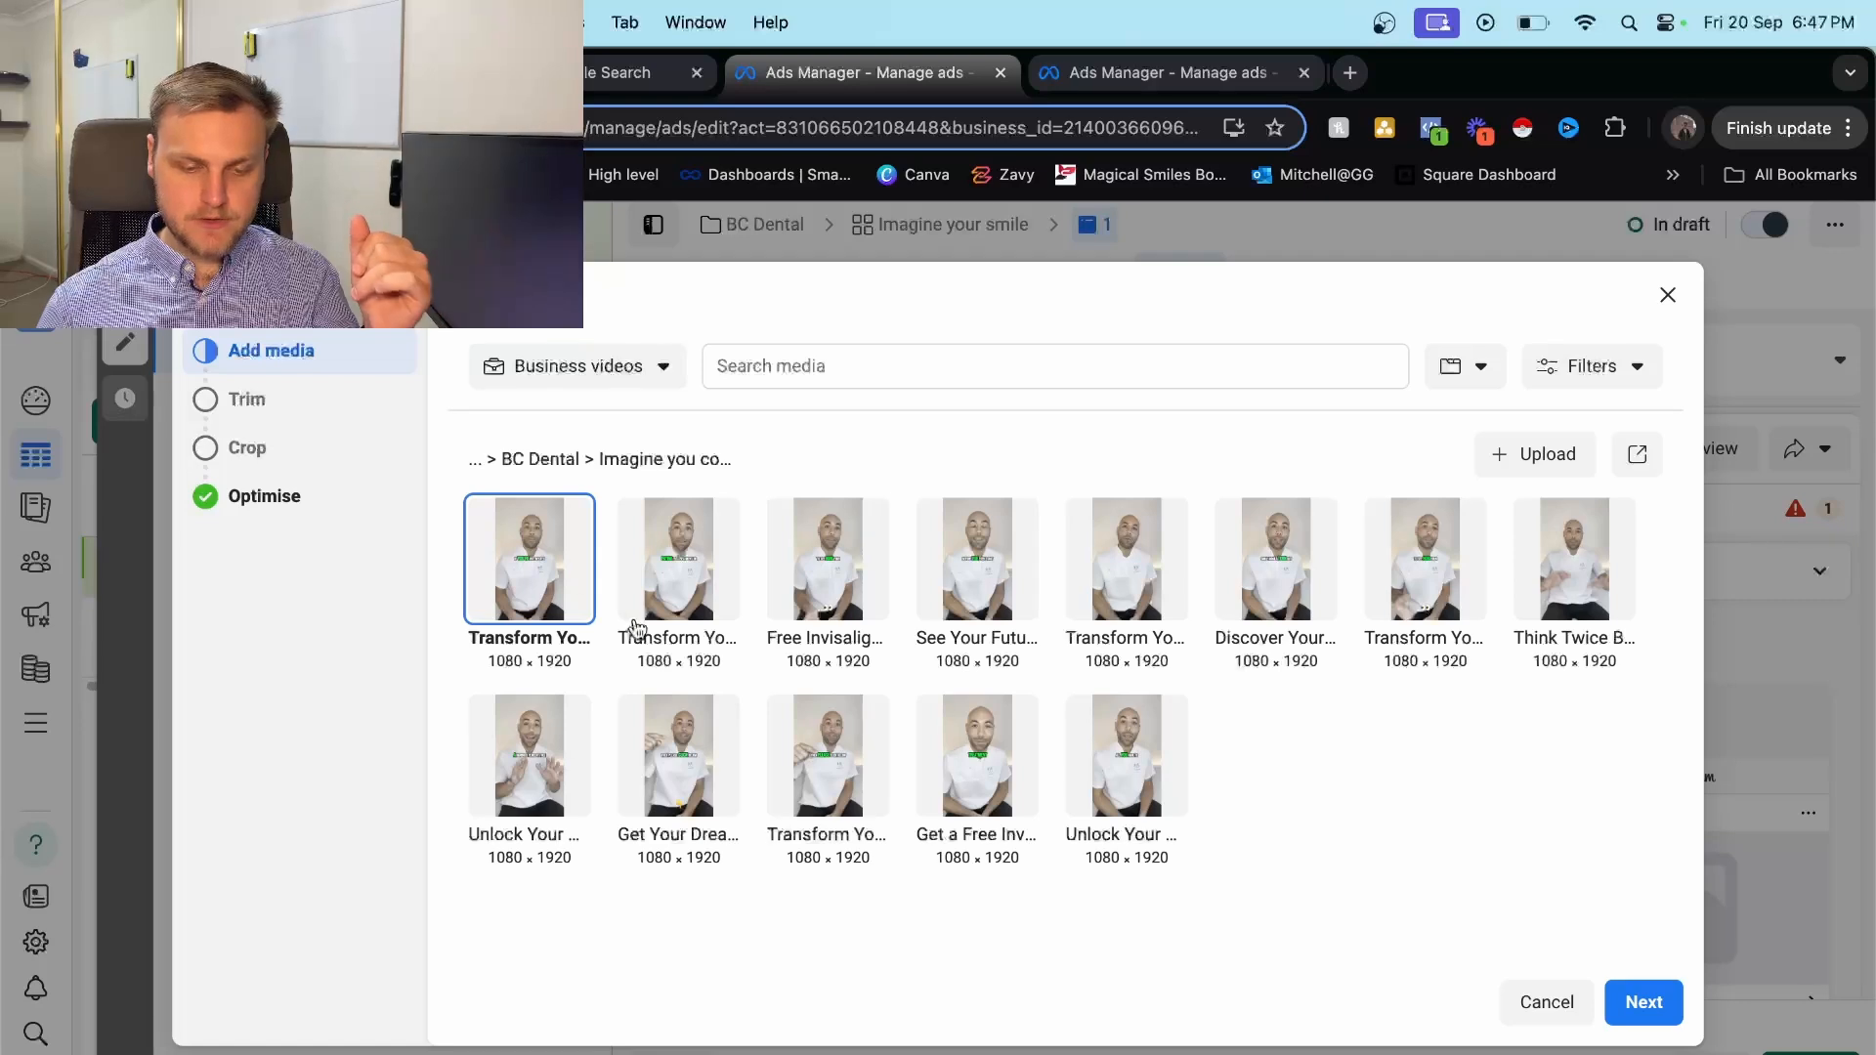
pyautogui.click(1631, 1005)
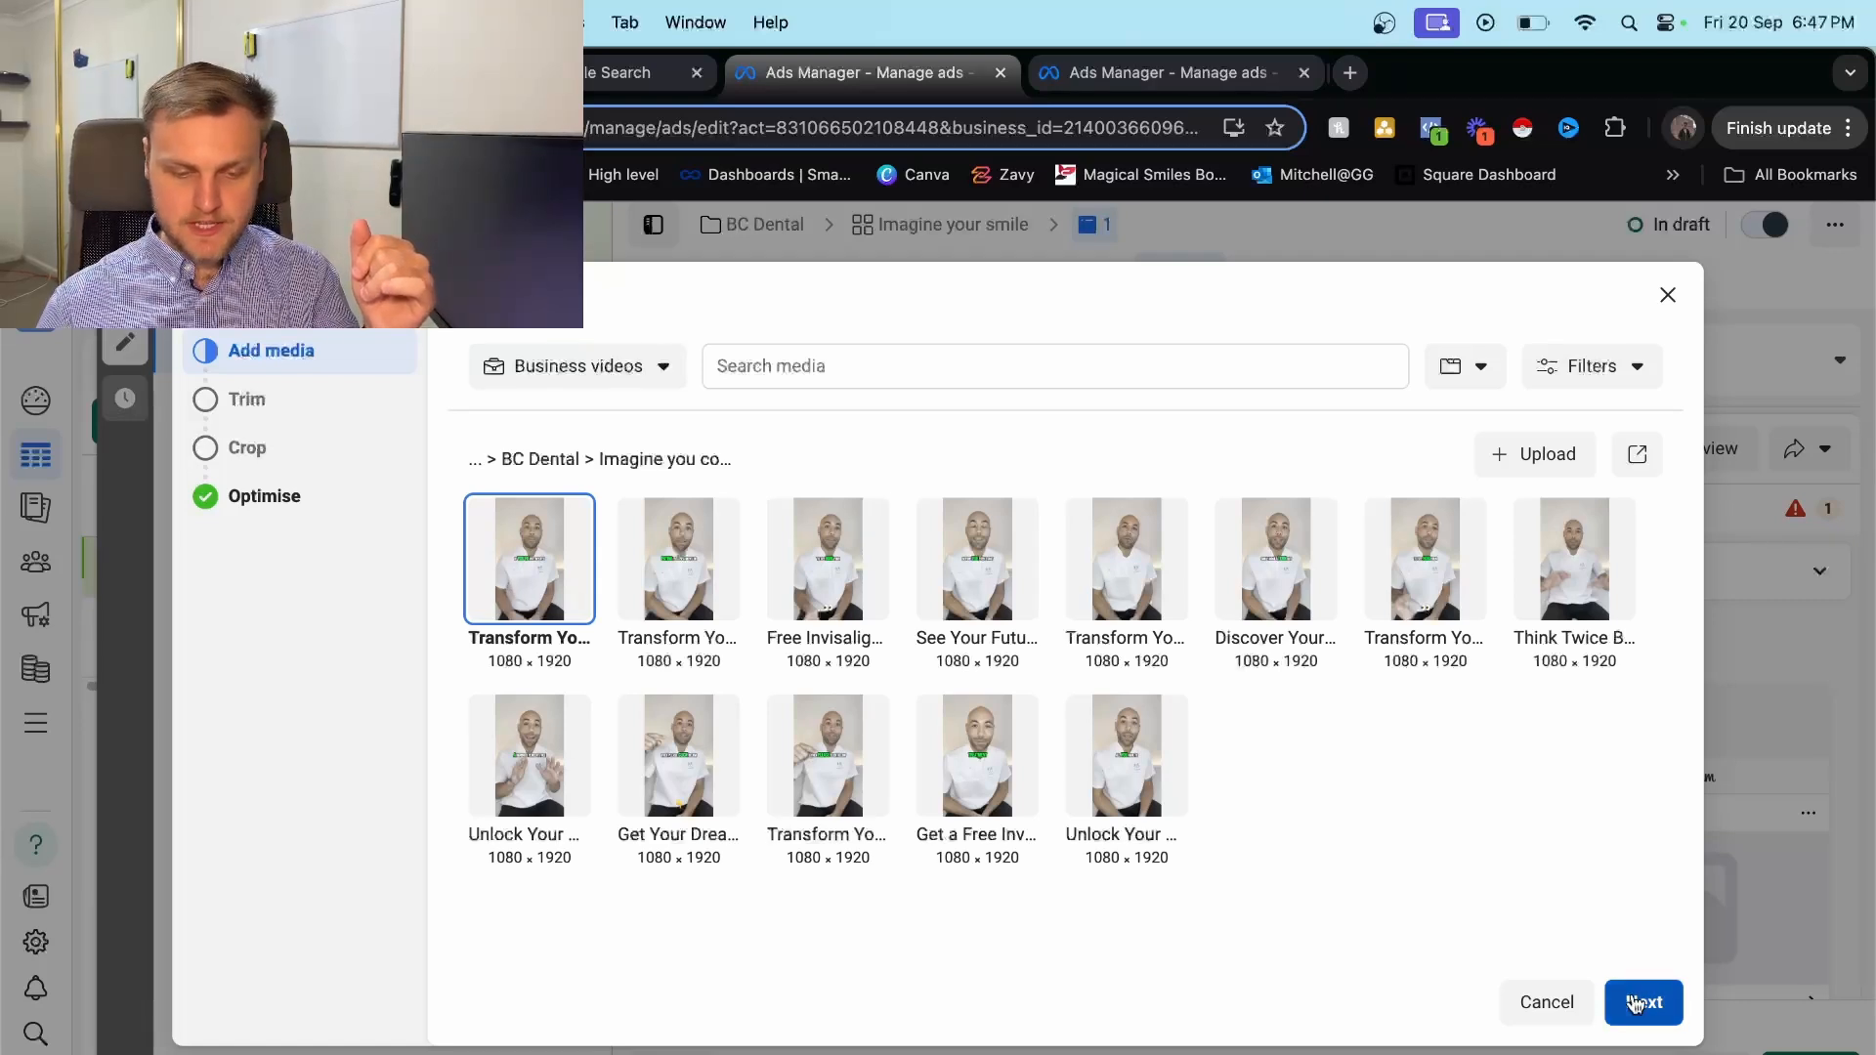
pyautogui.click(1649, 1006)
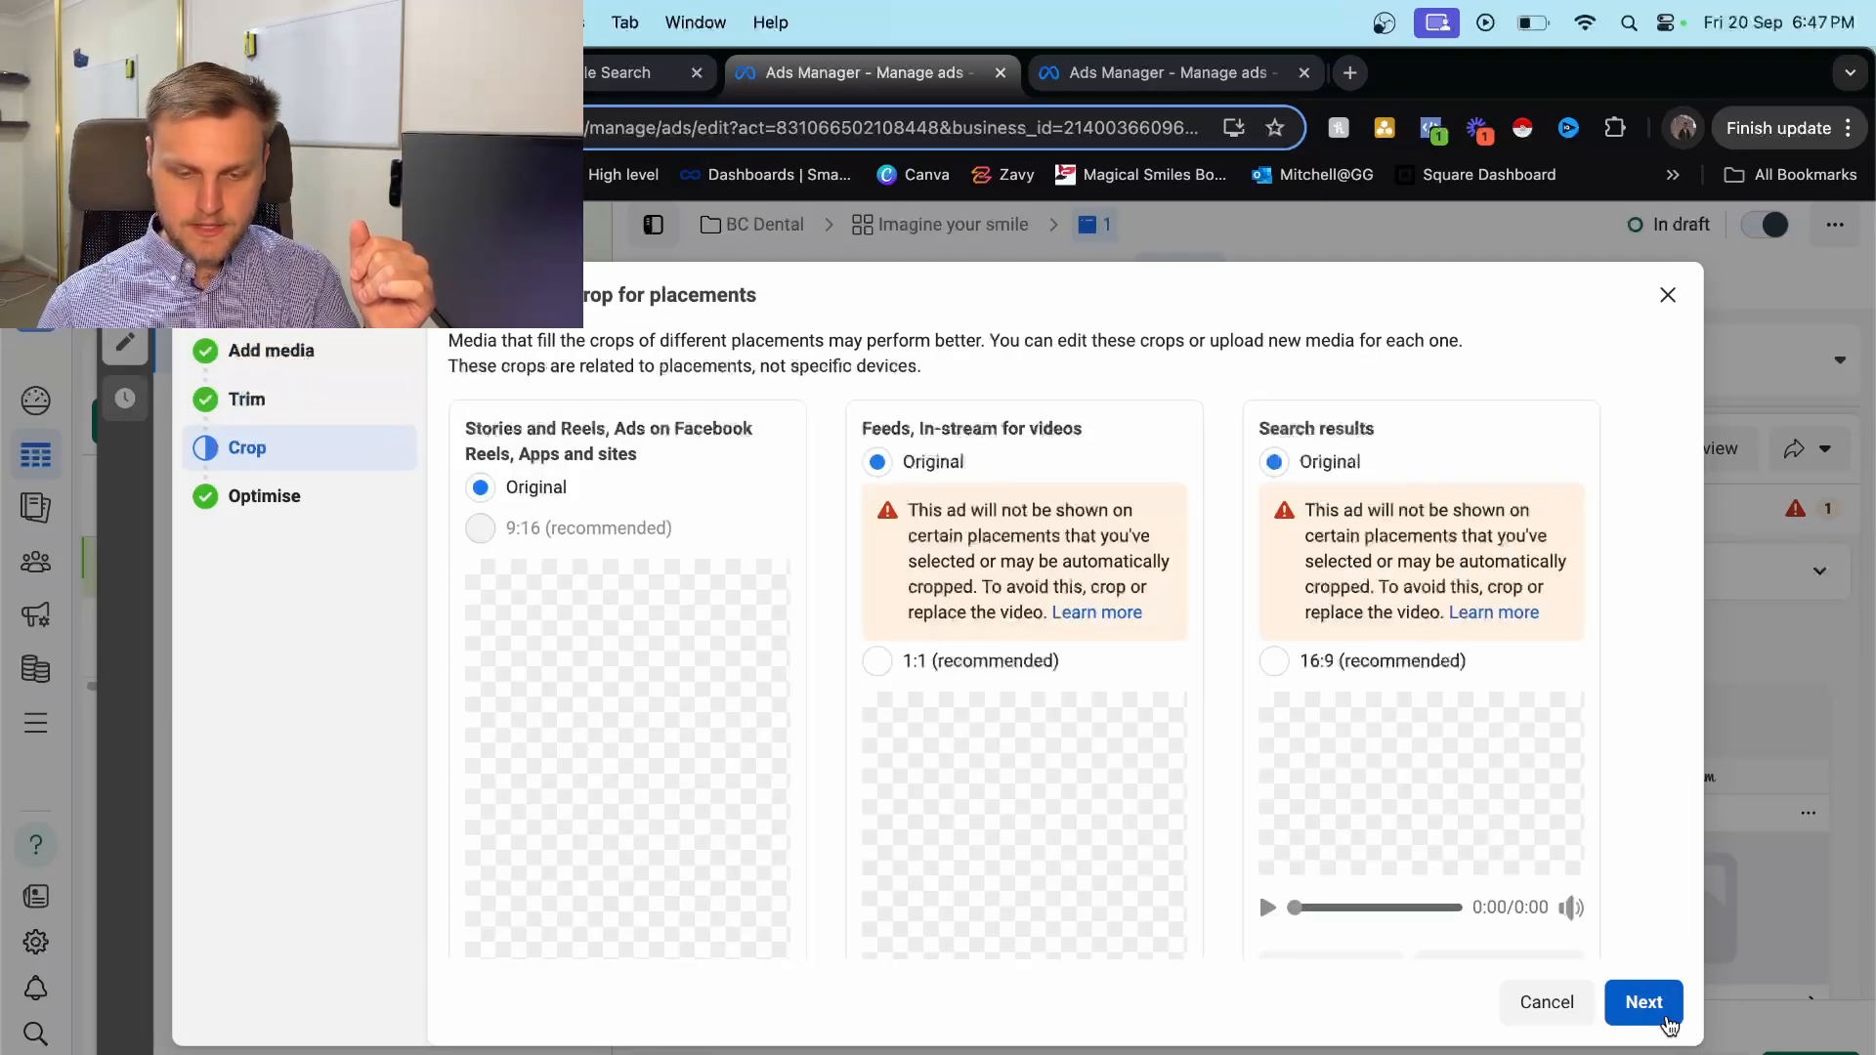
# Choose the recommended 1:1 crop for the Feeds, In-stream for videos placement and play its preview.
pyautogui.click(940, 664)
pyautogui.scroll(-3, 998, 645)
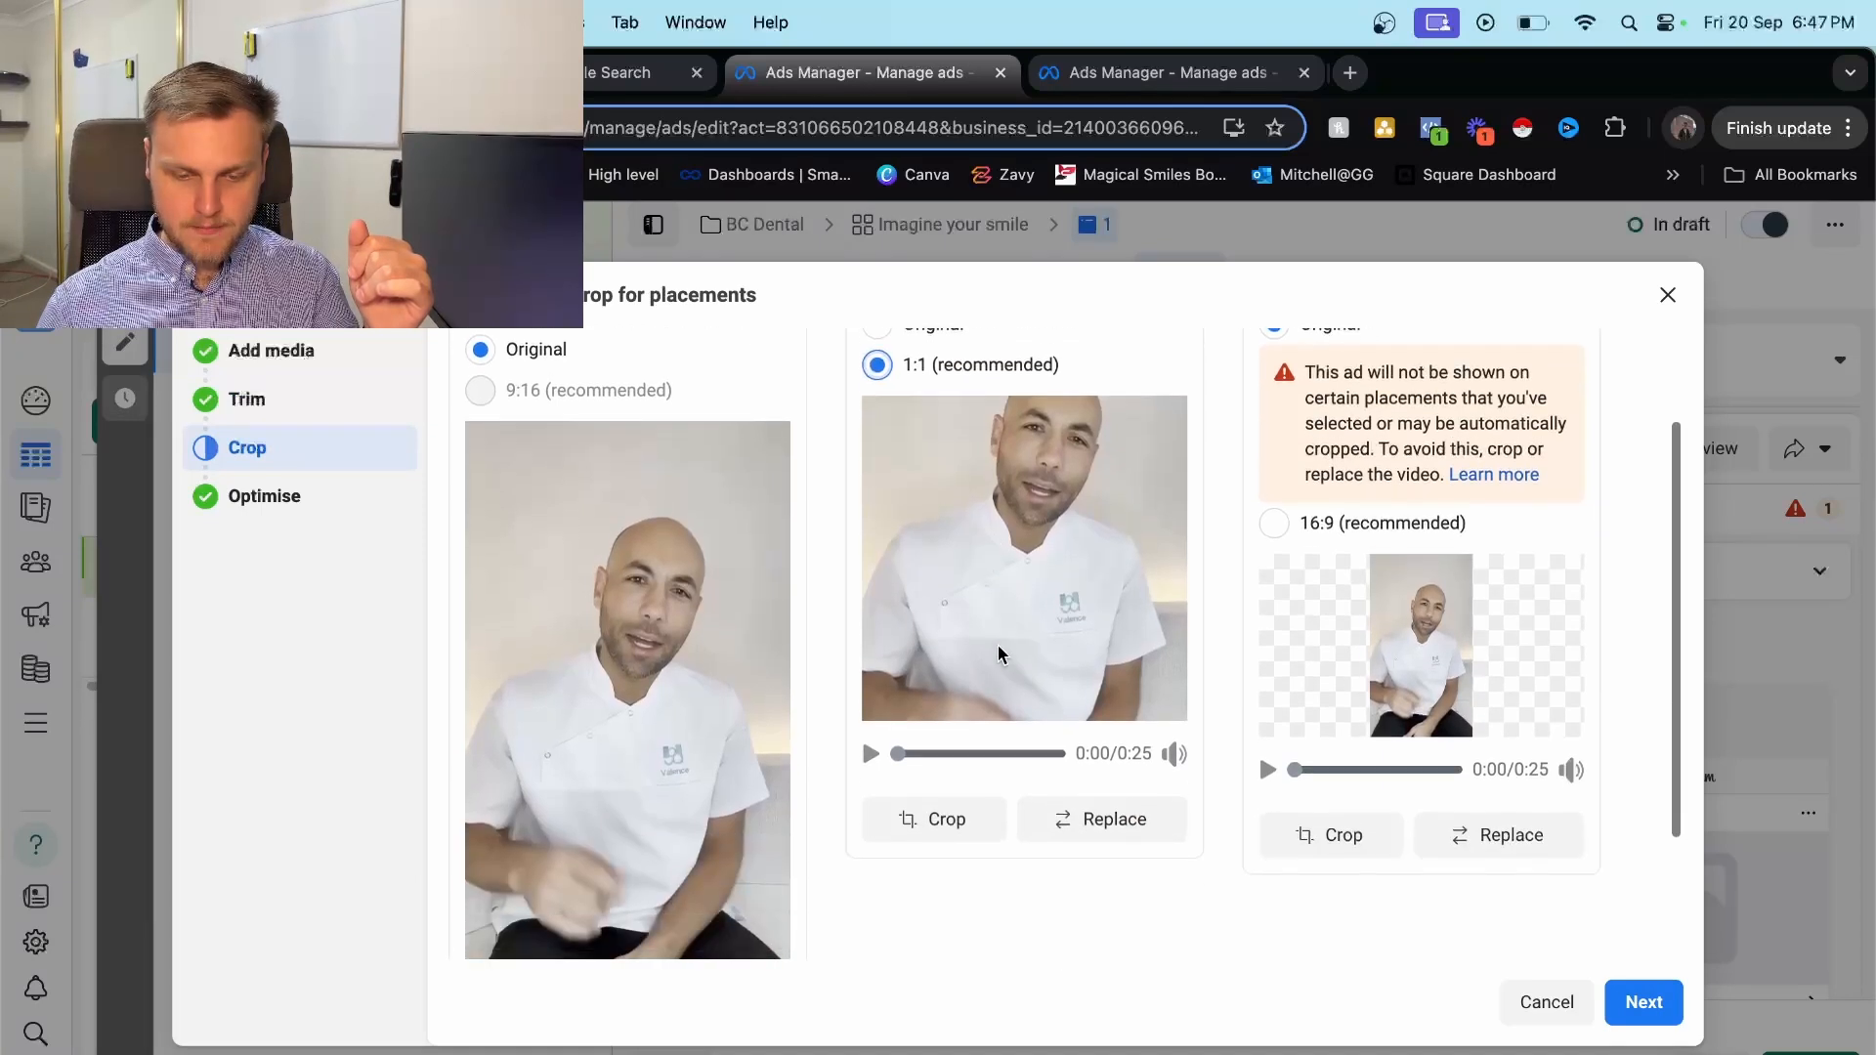
pyautogui.click(871, 758)
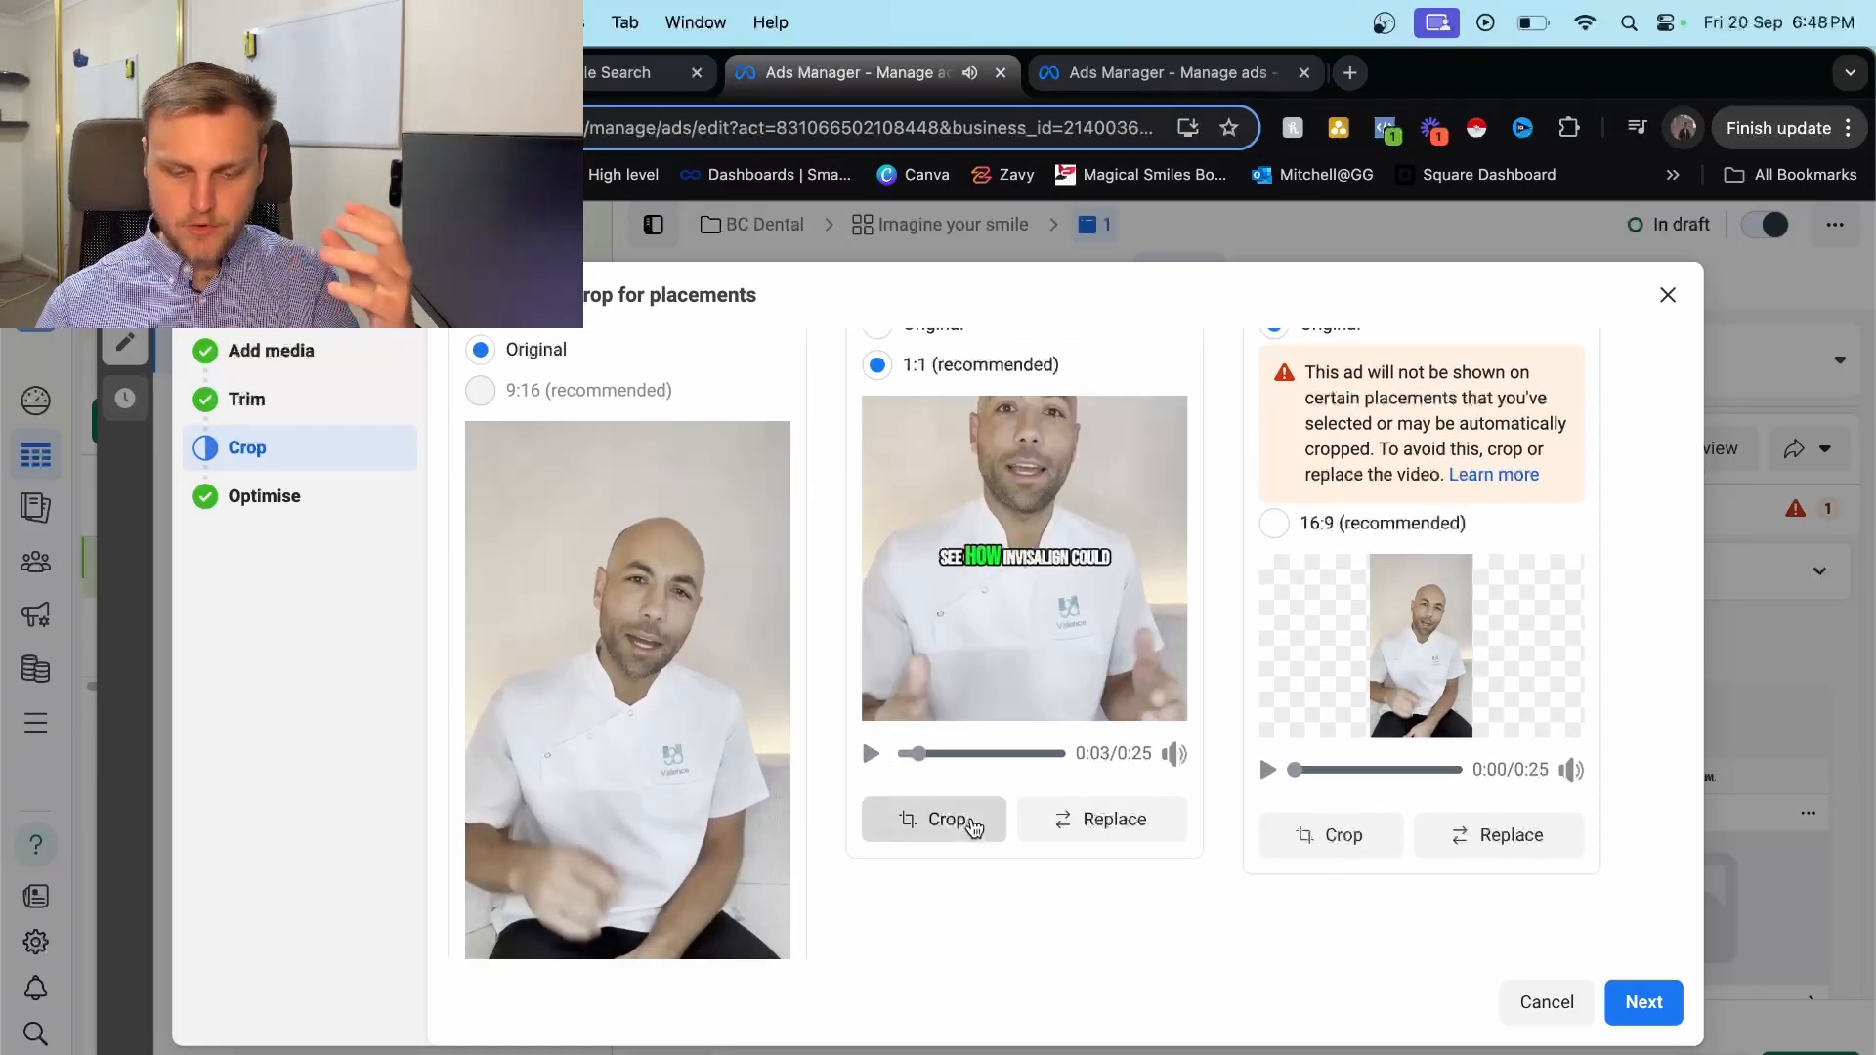
# Shift the 1:1 crop of the Feeds placement upward so the whole head and the captions are inside, and confirm it.
pyautogui.click(930, 820)
pyautogui.moveTo(1109, 670); pyautogui.dragTo(1109, 650)
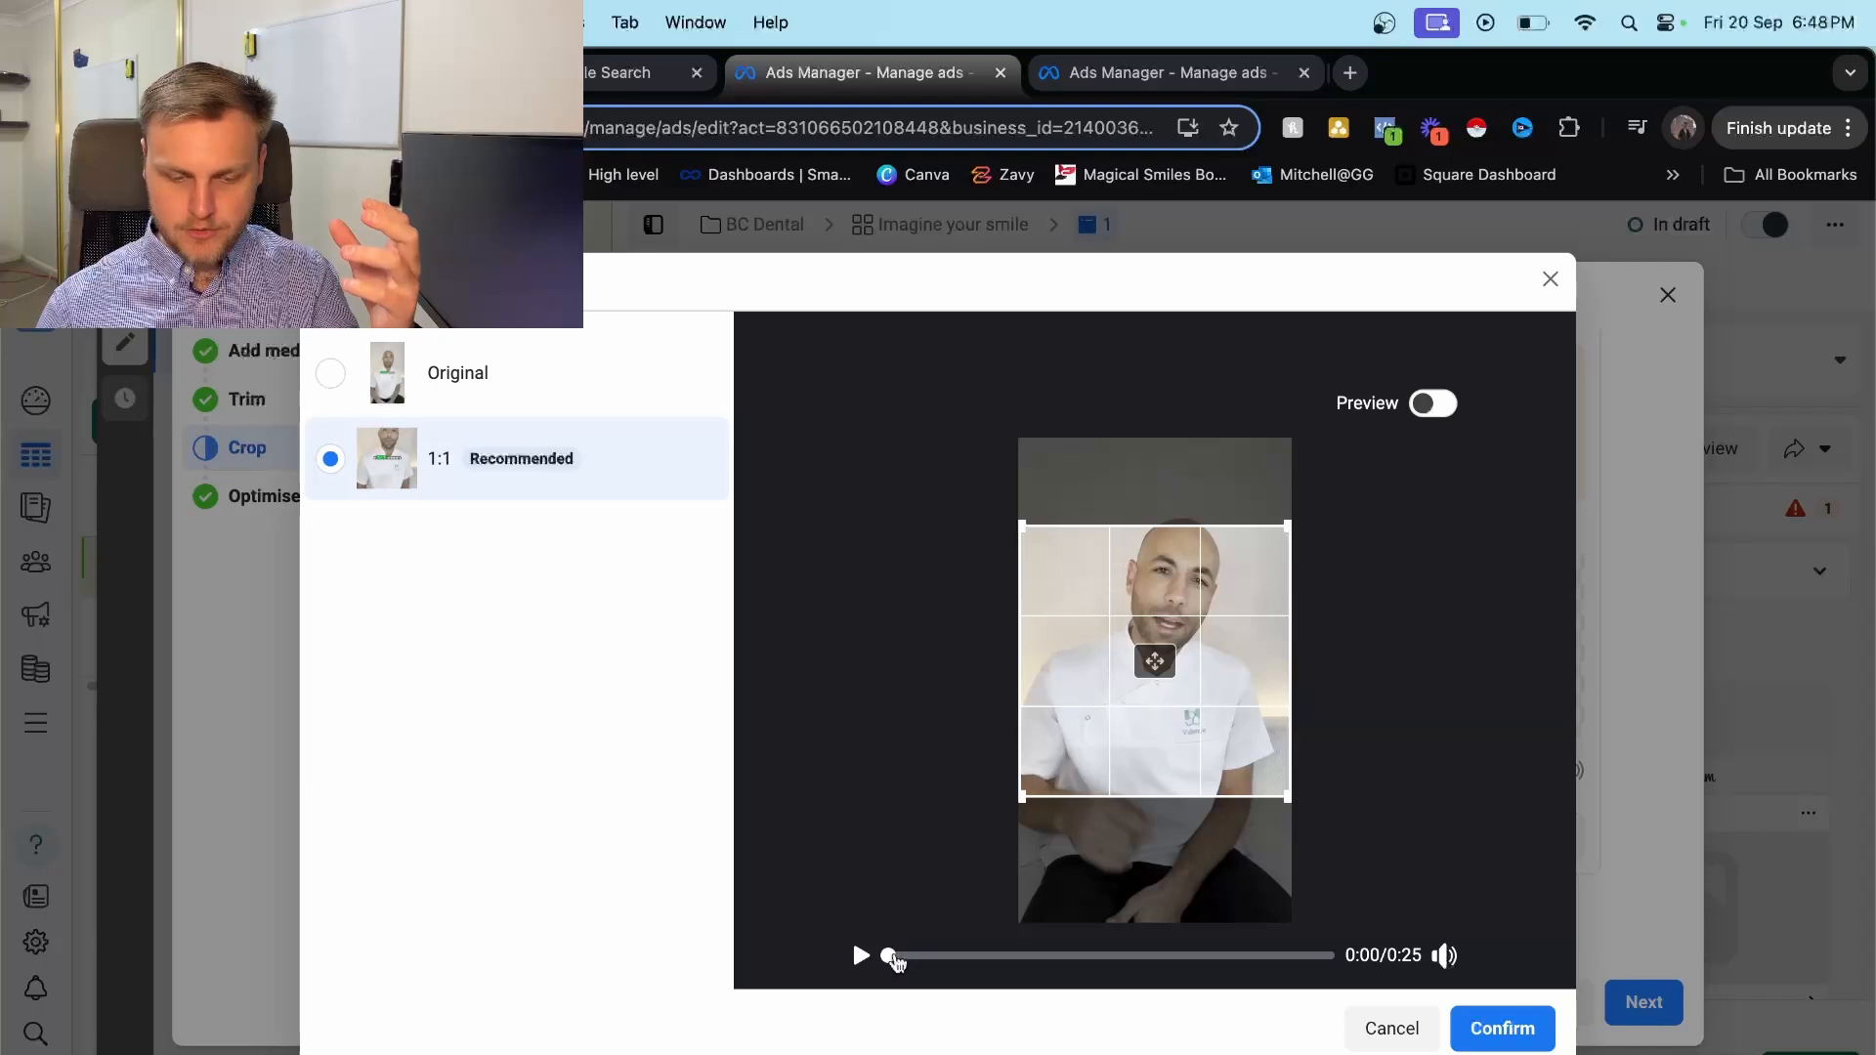
pyautogui.moveTo(889, 955); pyautogui.dragTo(980, 957)
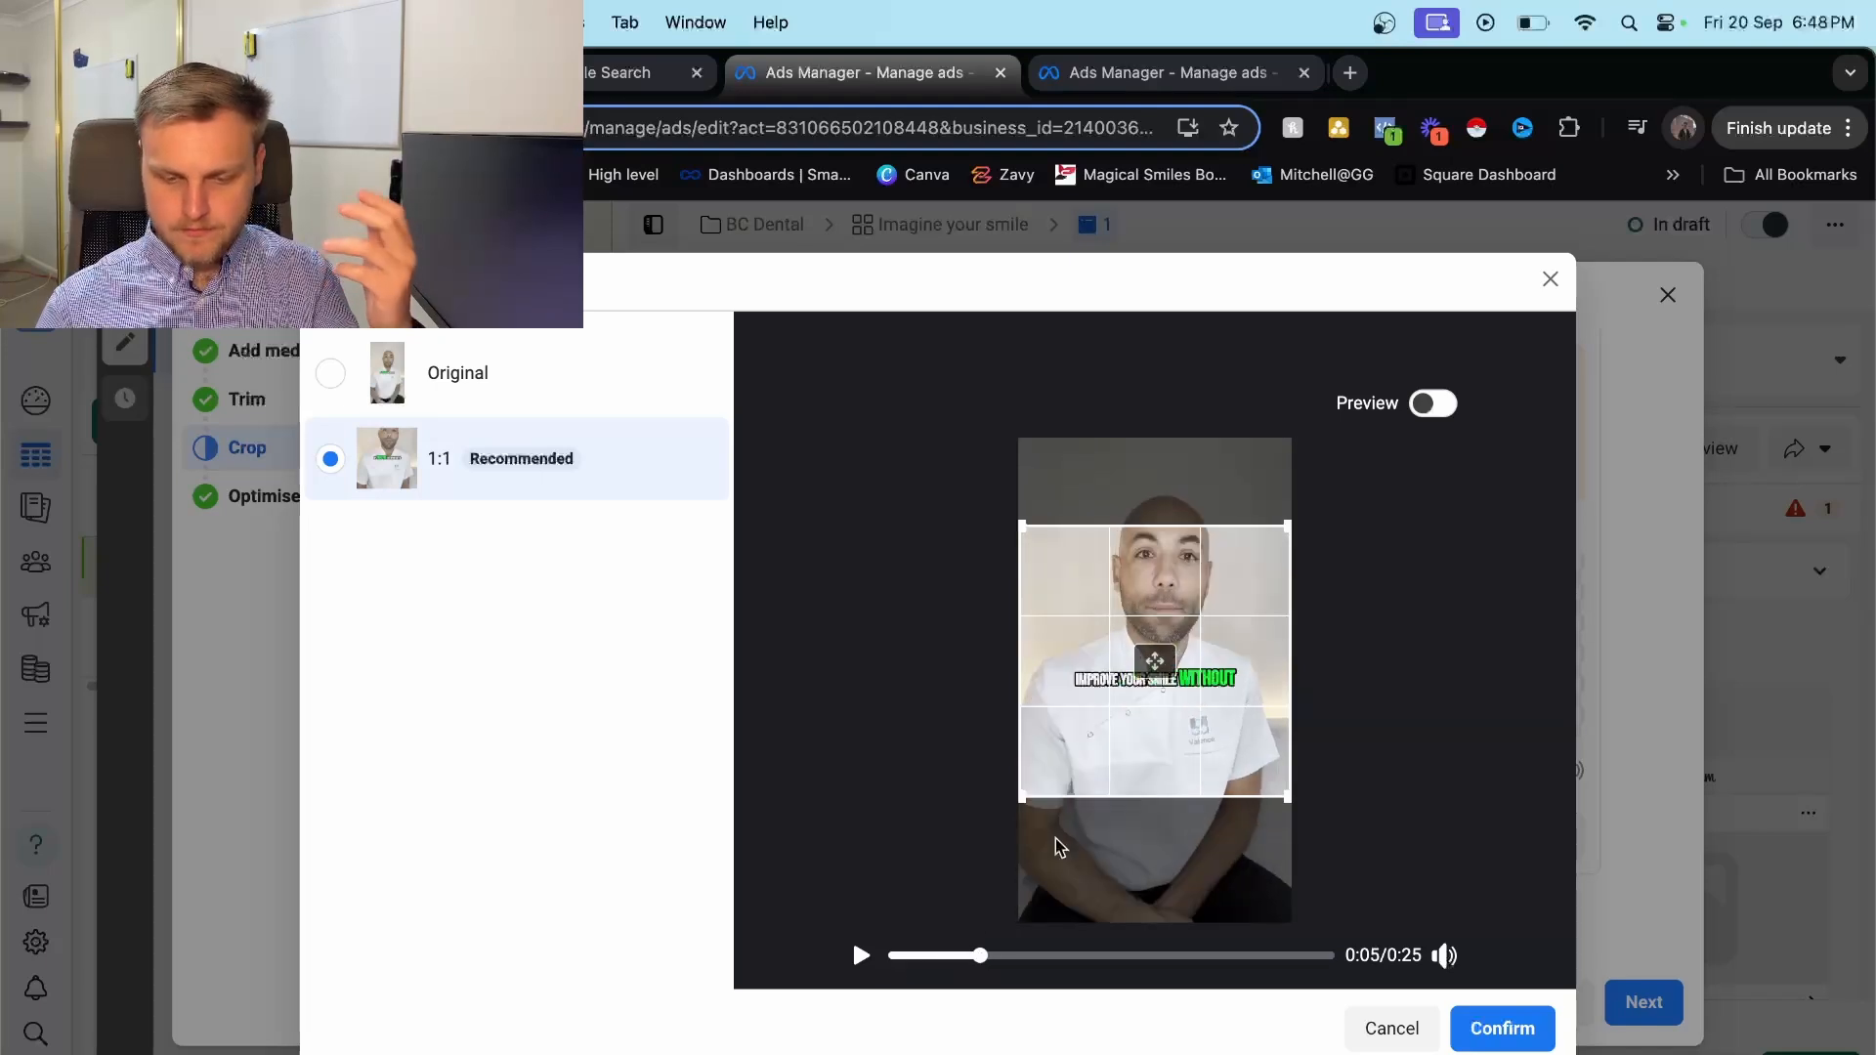
pyautogui.moveTo(1134, 763); pyautogui.dragTo(1133, 705)
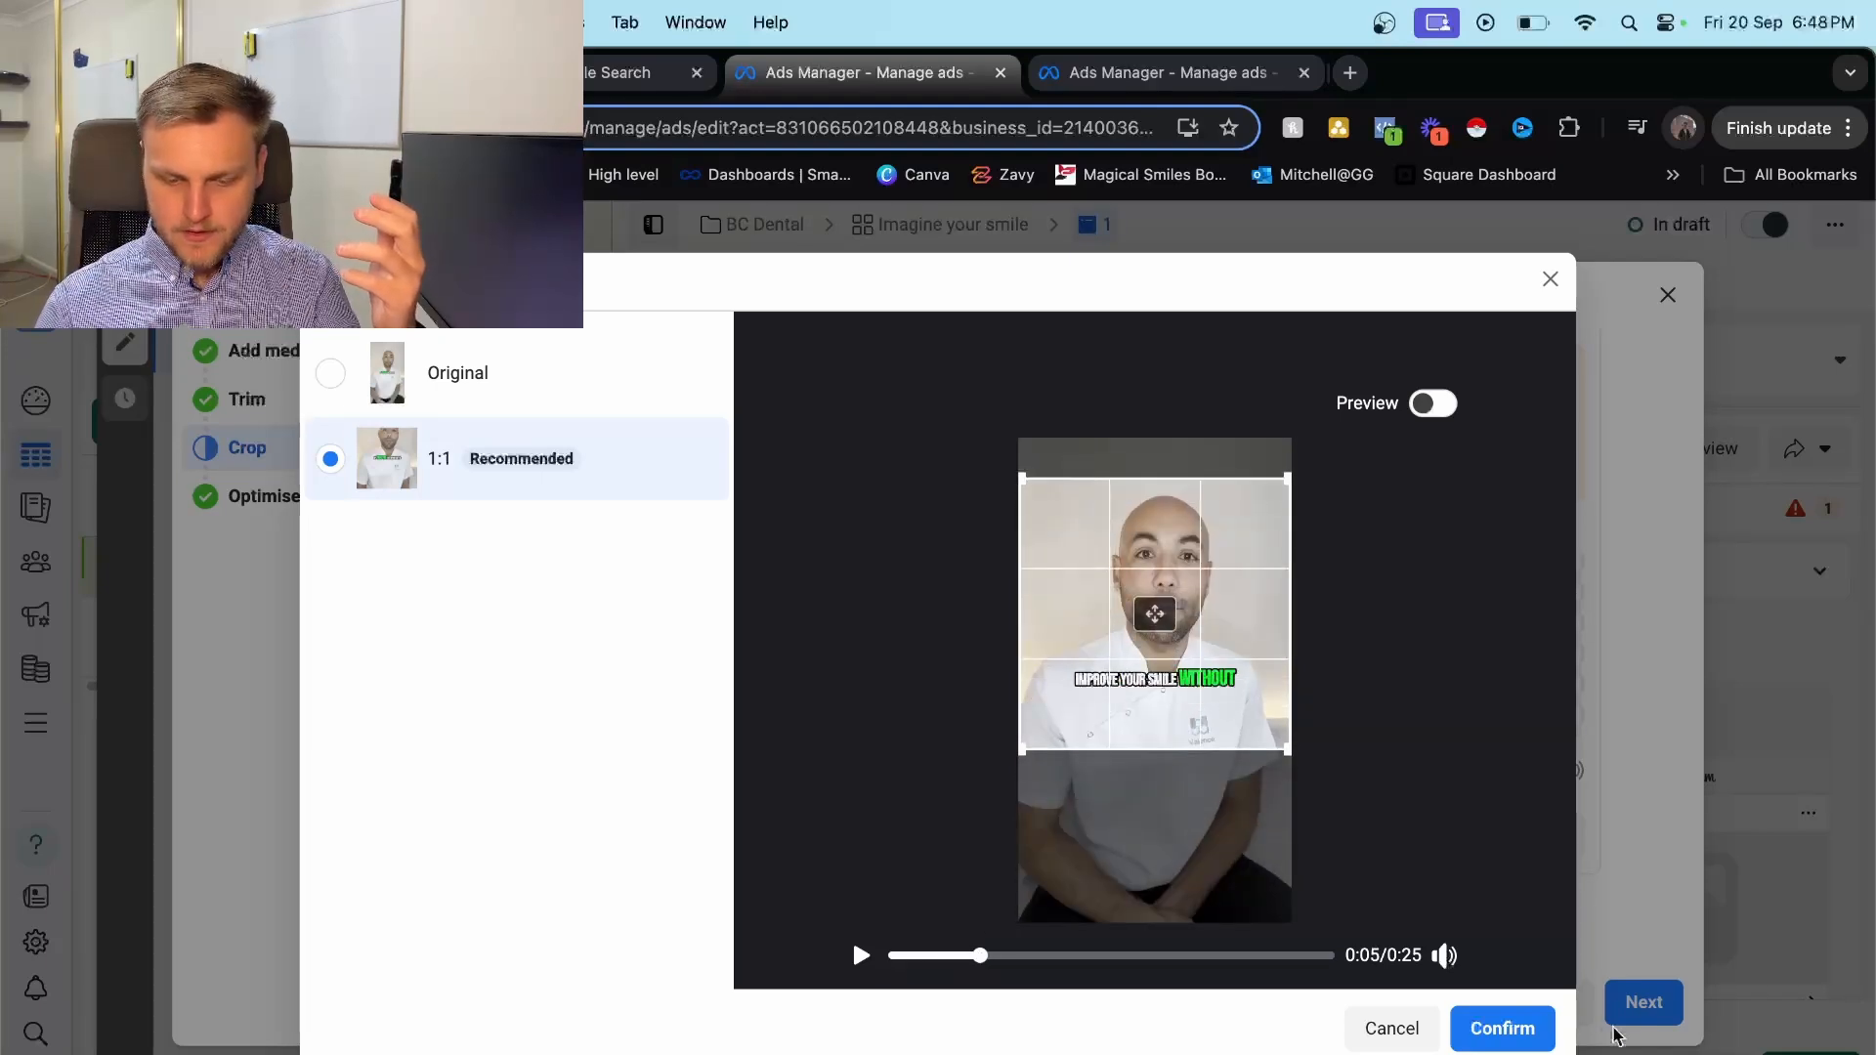
pyautogui.click(1501, 1028)
# Choose the recommended 16:9 crop for the Facebook Search results placement, reposition it over the speaker's face and confirm.
pyautogui.click(1312, 523)
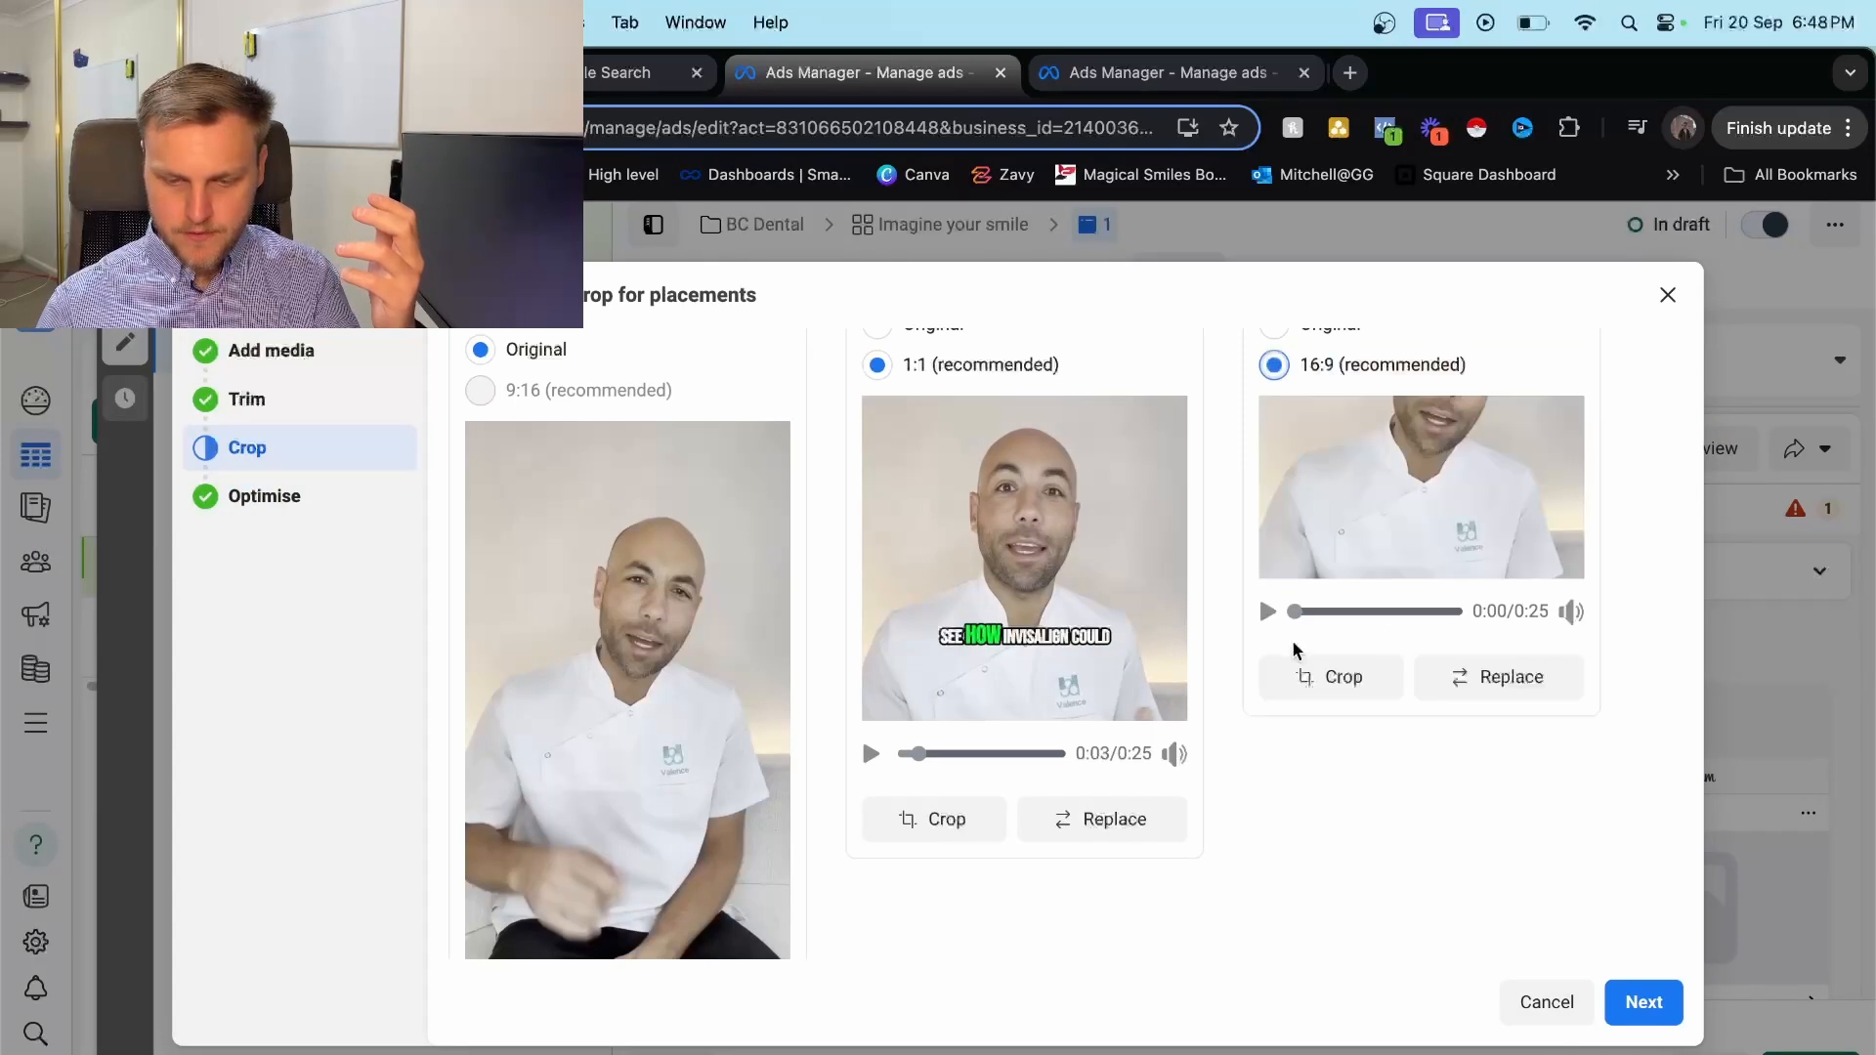
pyautogui.click(1300, 684)
pyautogui.moveTo(1088, 678); pyautogui.dragTo(1091, 623)
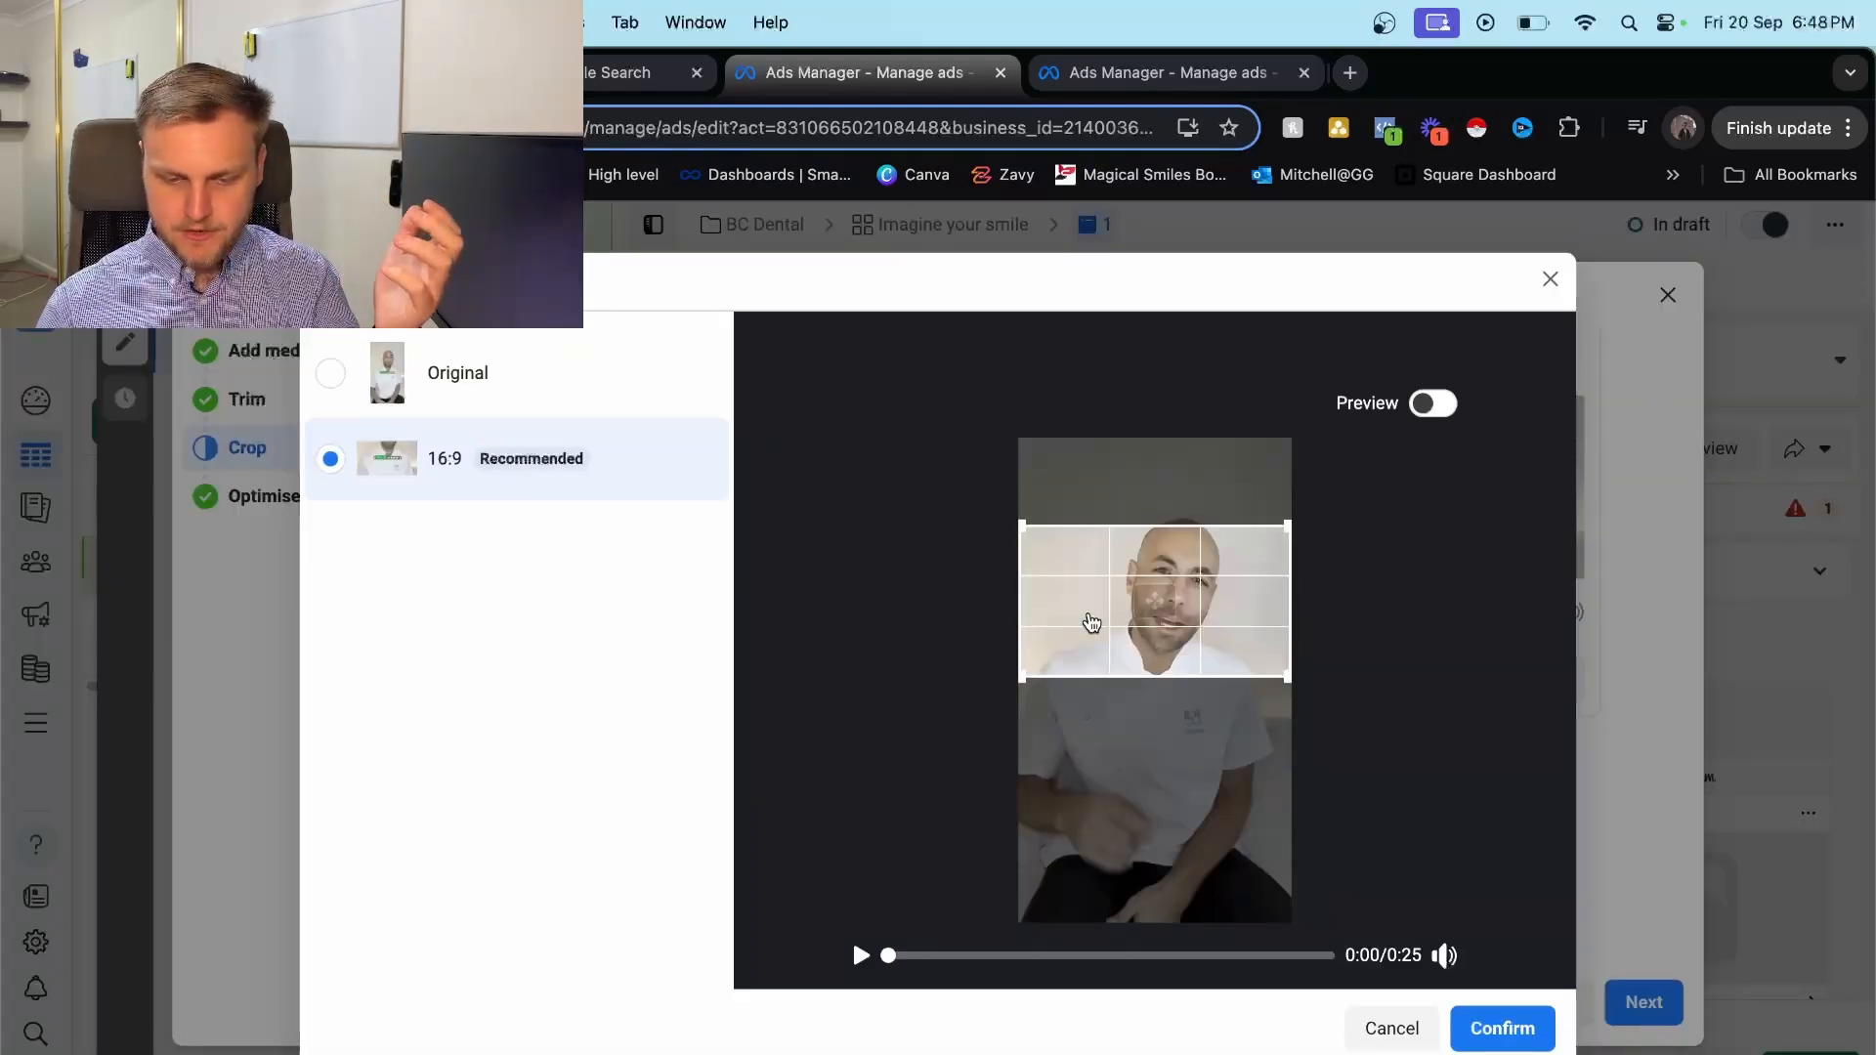
pyautogui.click(1501, 1042)
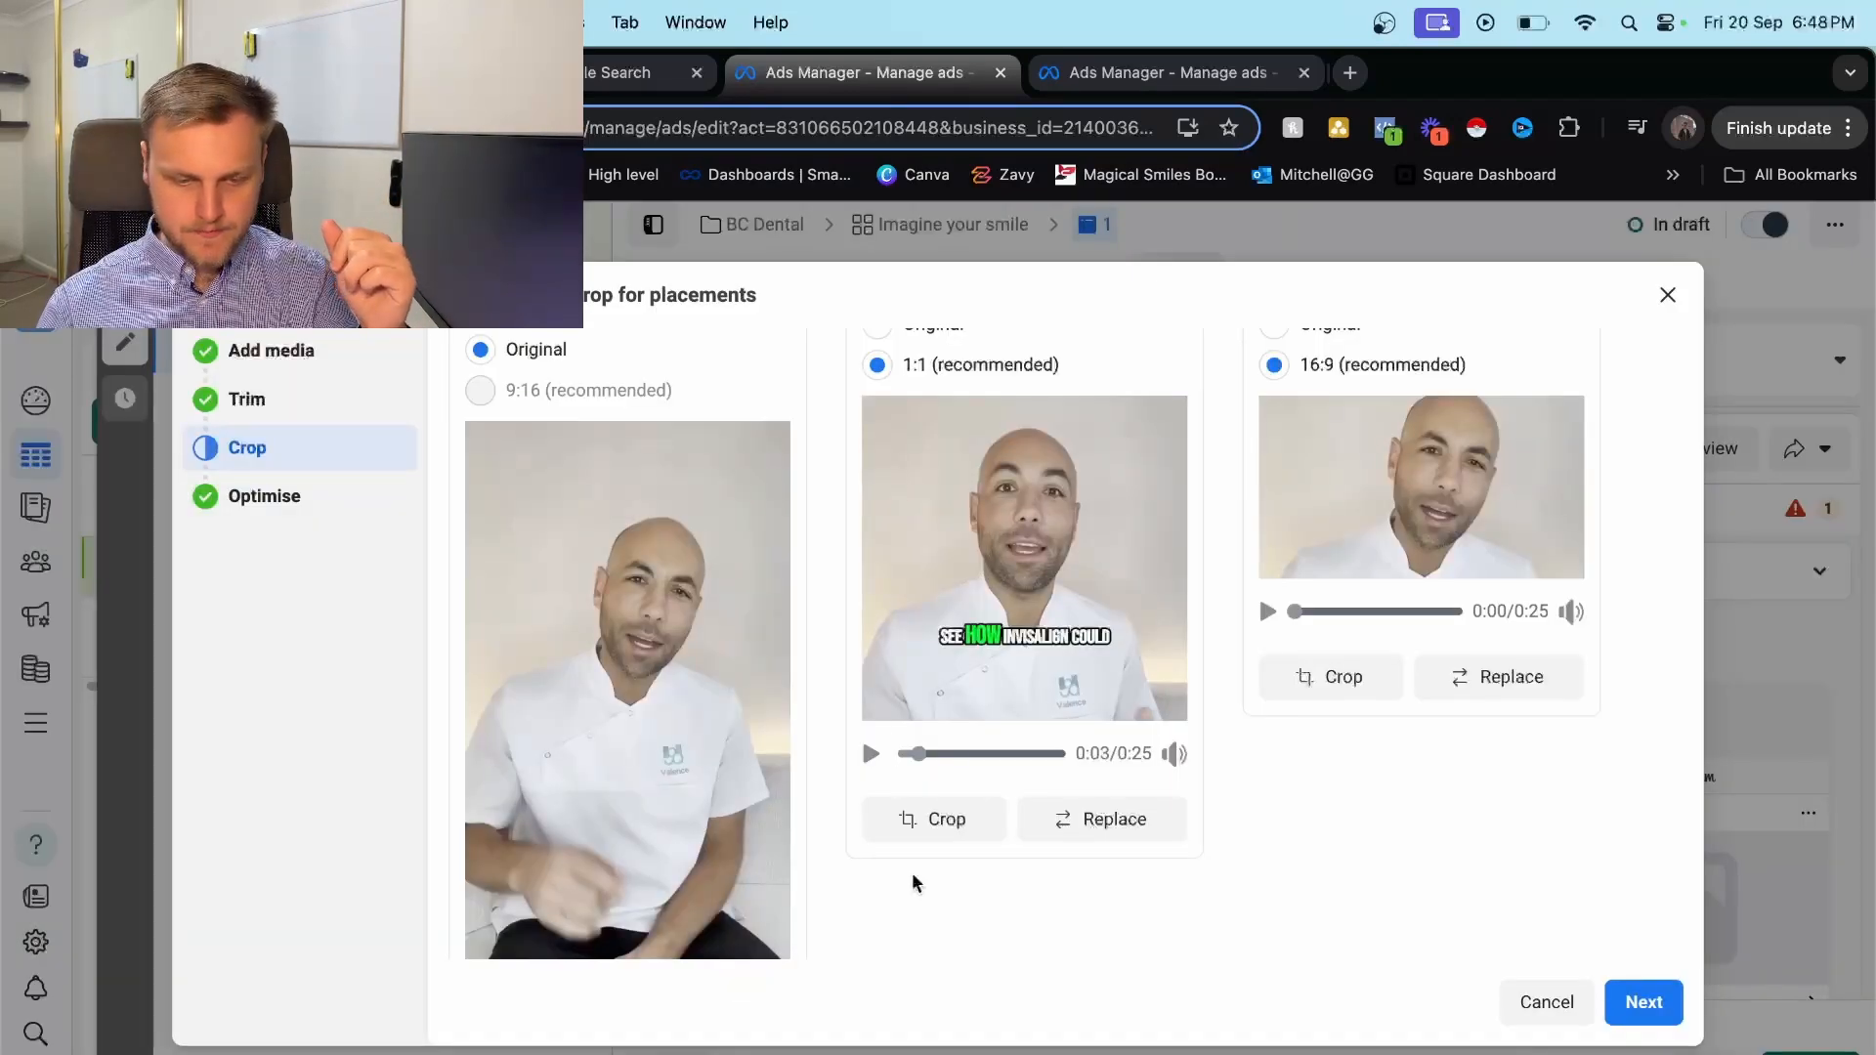
# Accept the placement crops and finish the media setup with the default Advantage+ creative optimisations.
pyautogui.scroll(1, 600, 437)
pyautogui.scroll(-3, 711, 561)
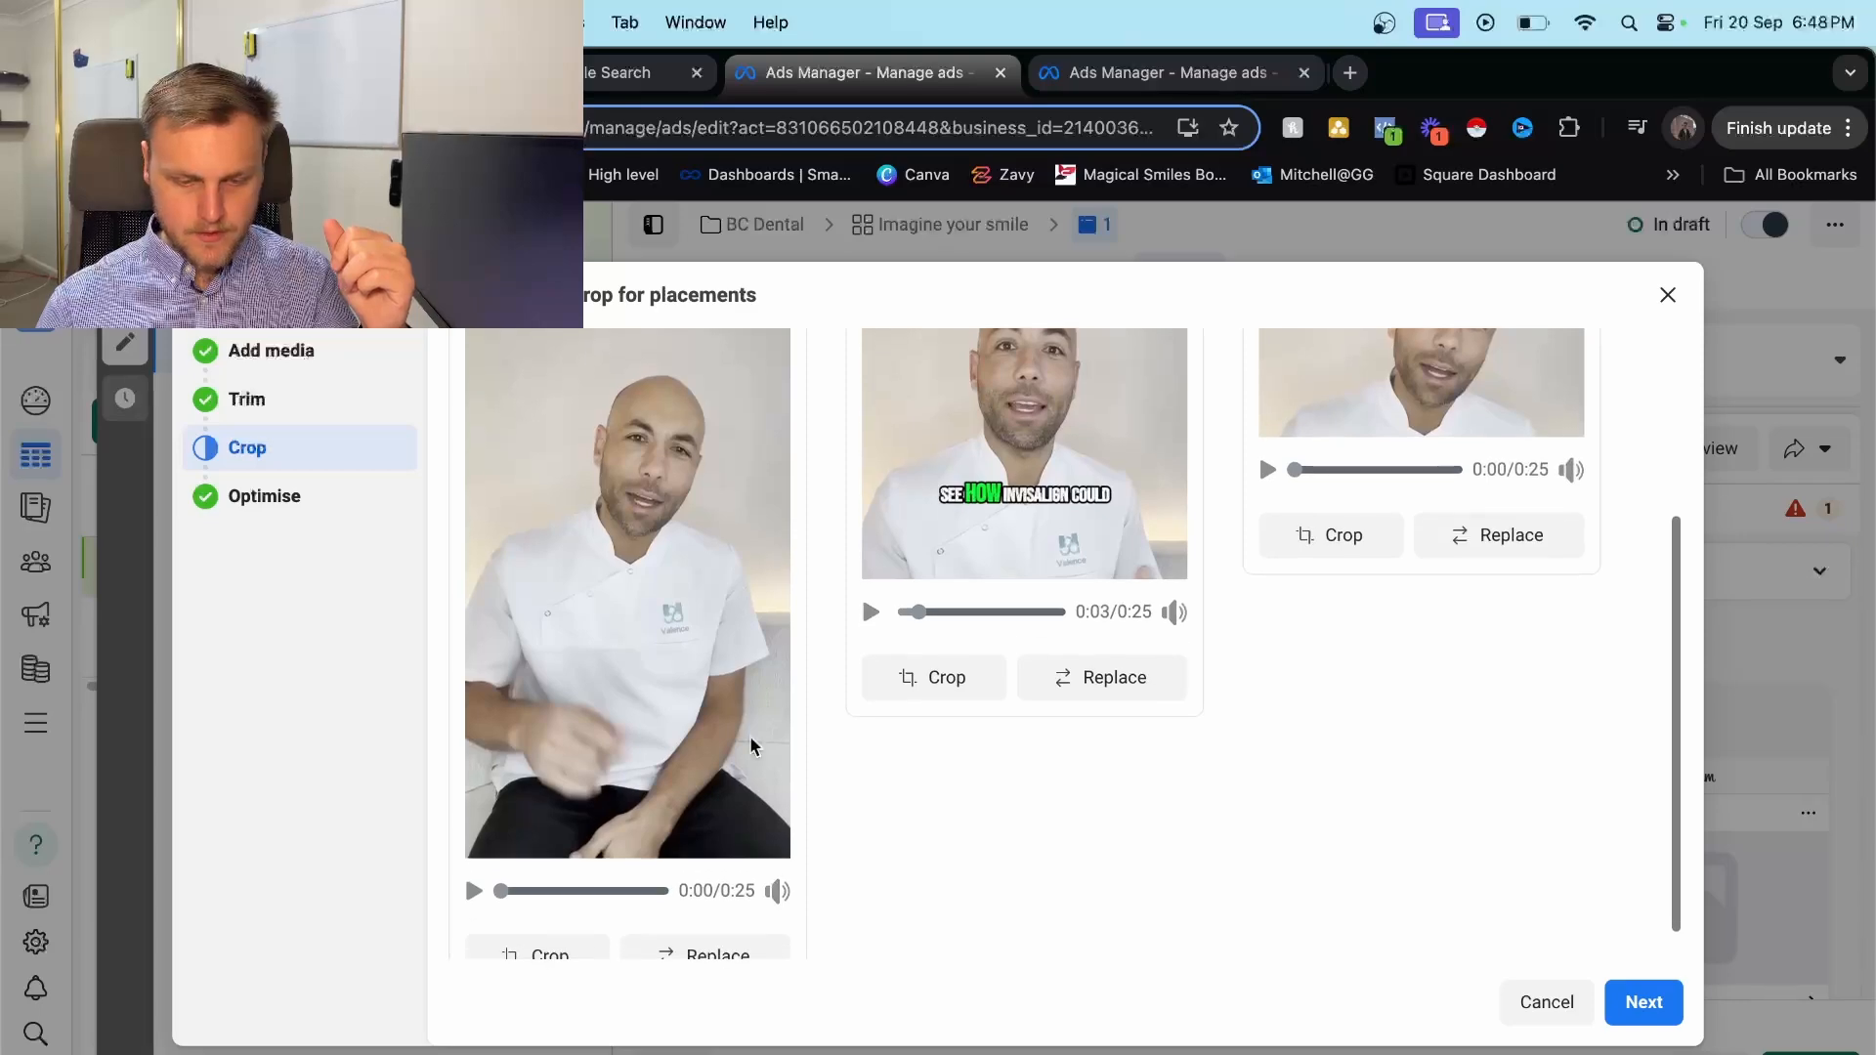
pyautogui.click(1643, 1001)
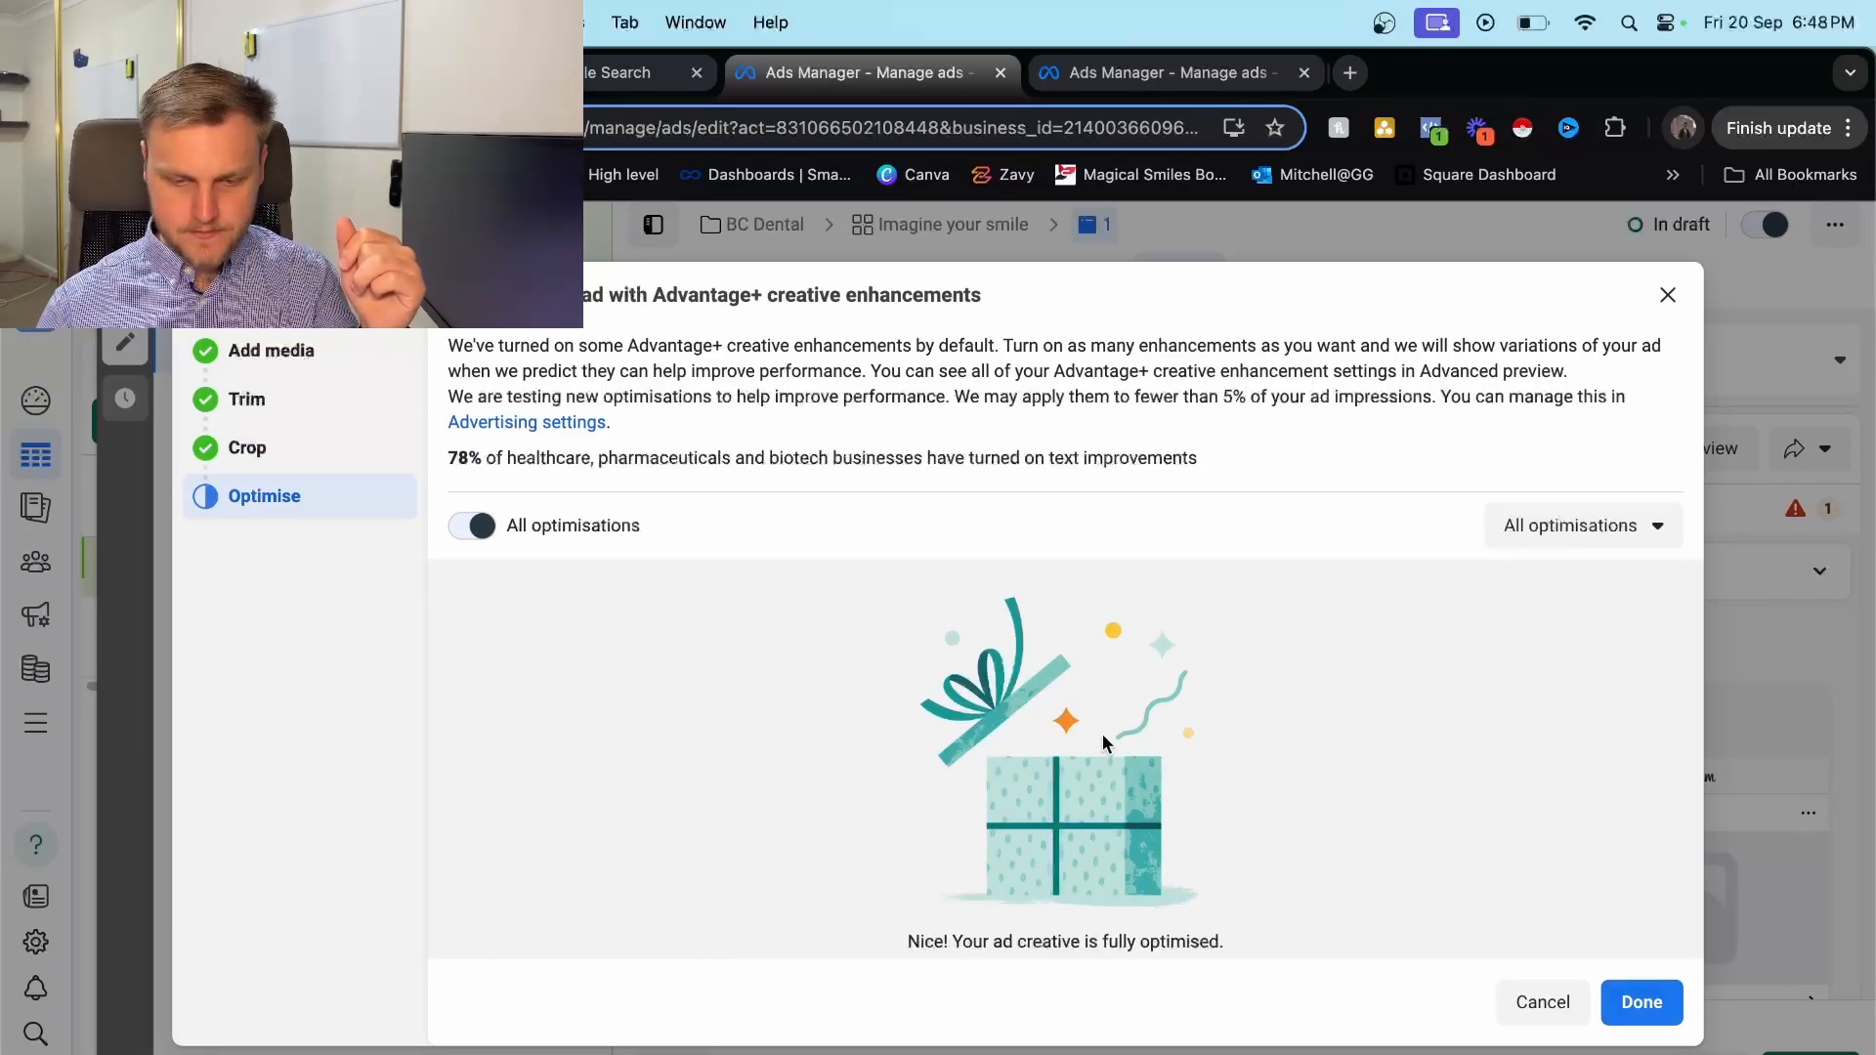
pyautogui.click(1643, 1003)
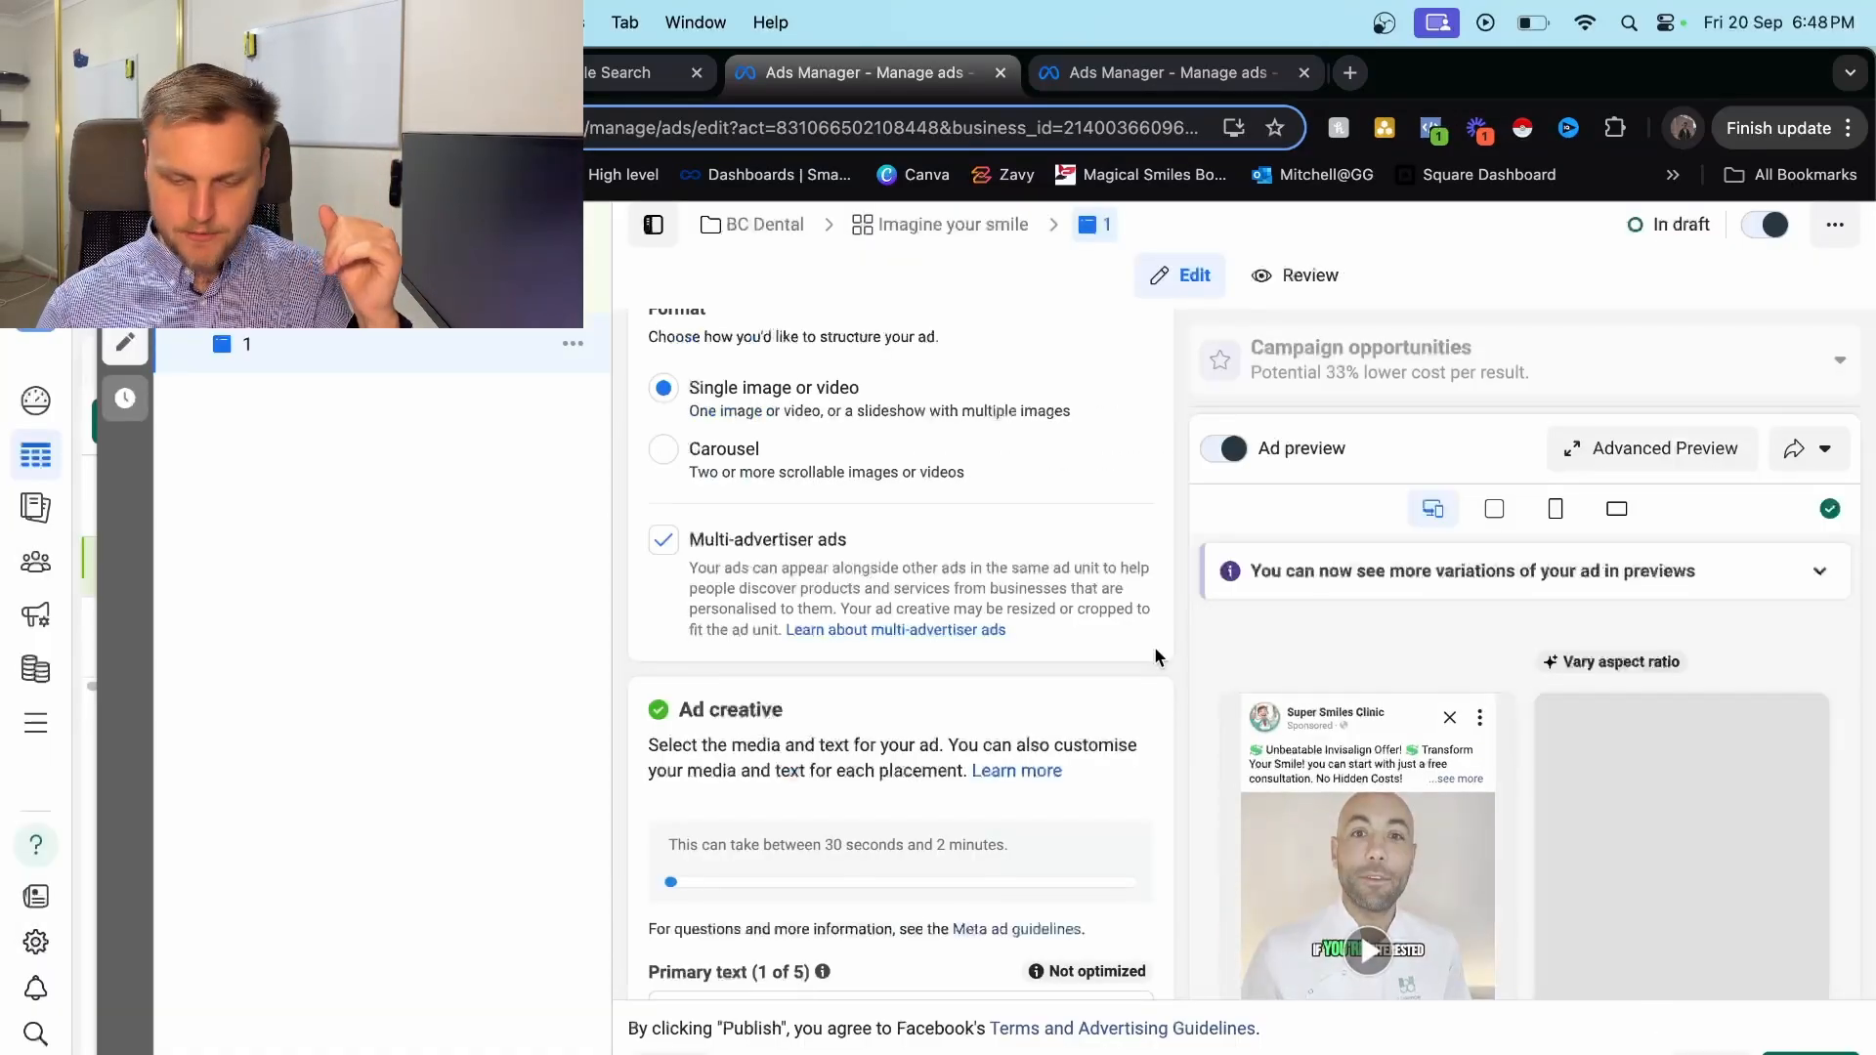
# Duplicate ad 1 within the original campaign, making 12 copies.
pyautogui.scroll(-5, 1053, 735)
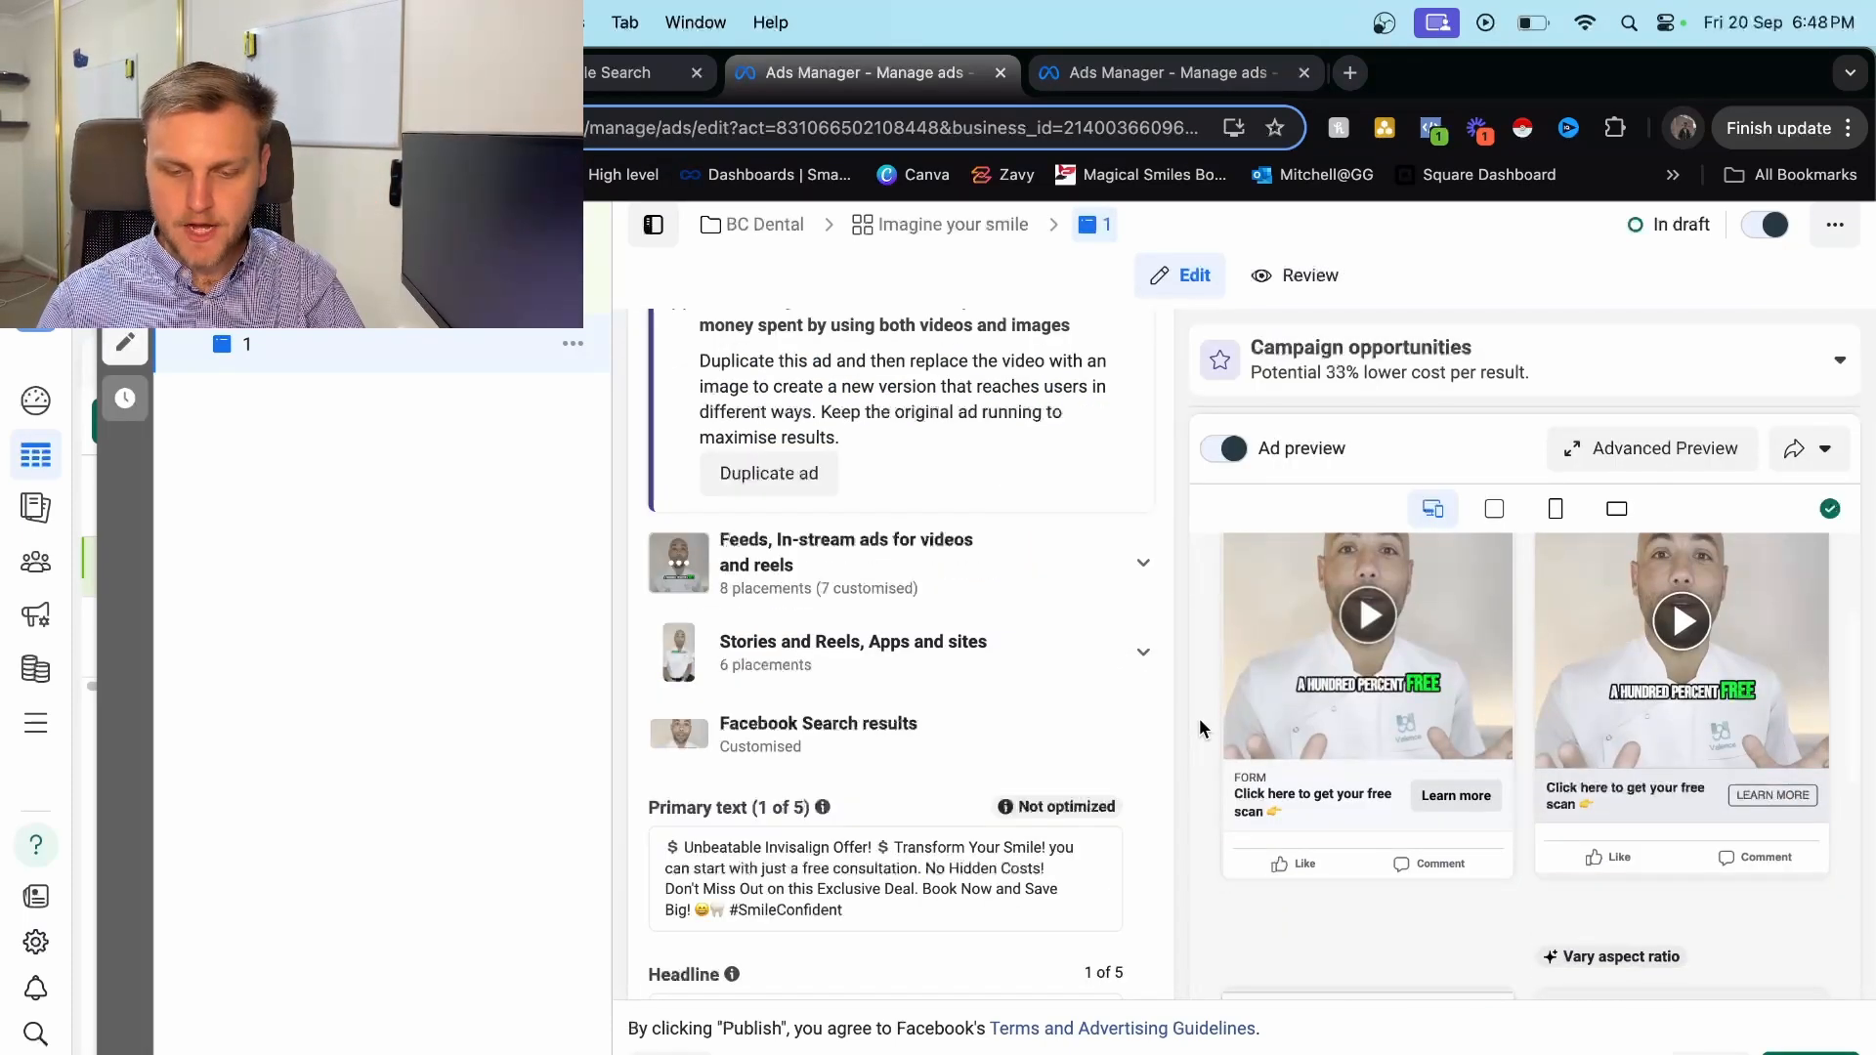
pyautogui.scroll(2, 1187, 752)
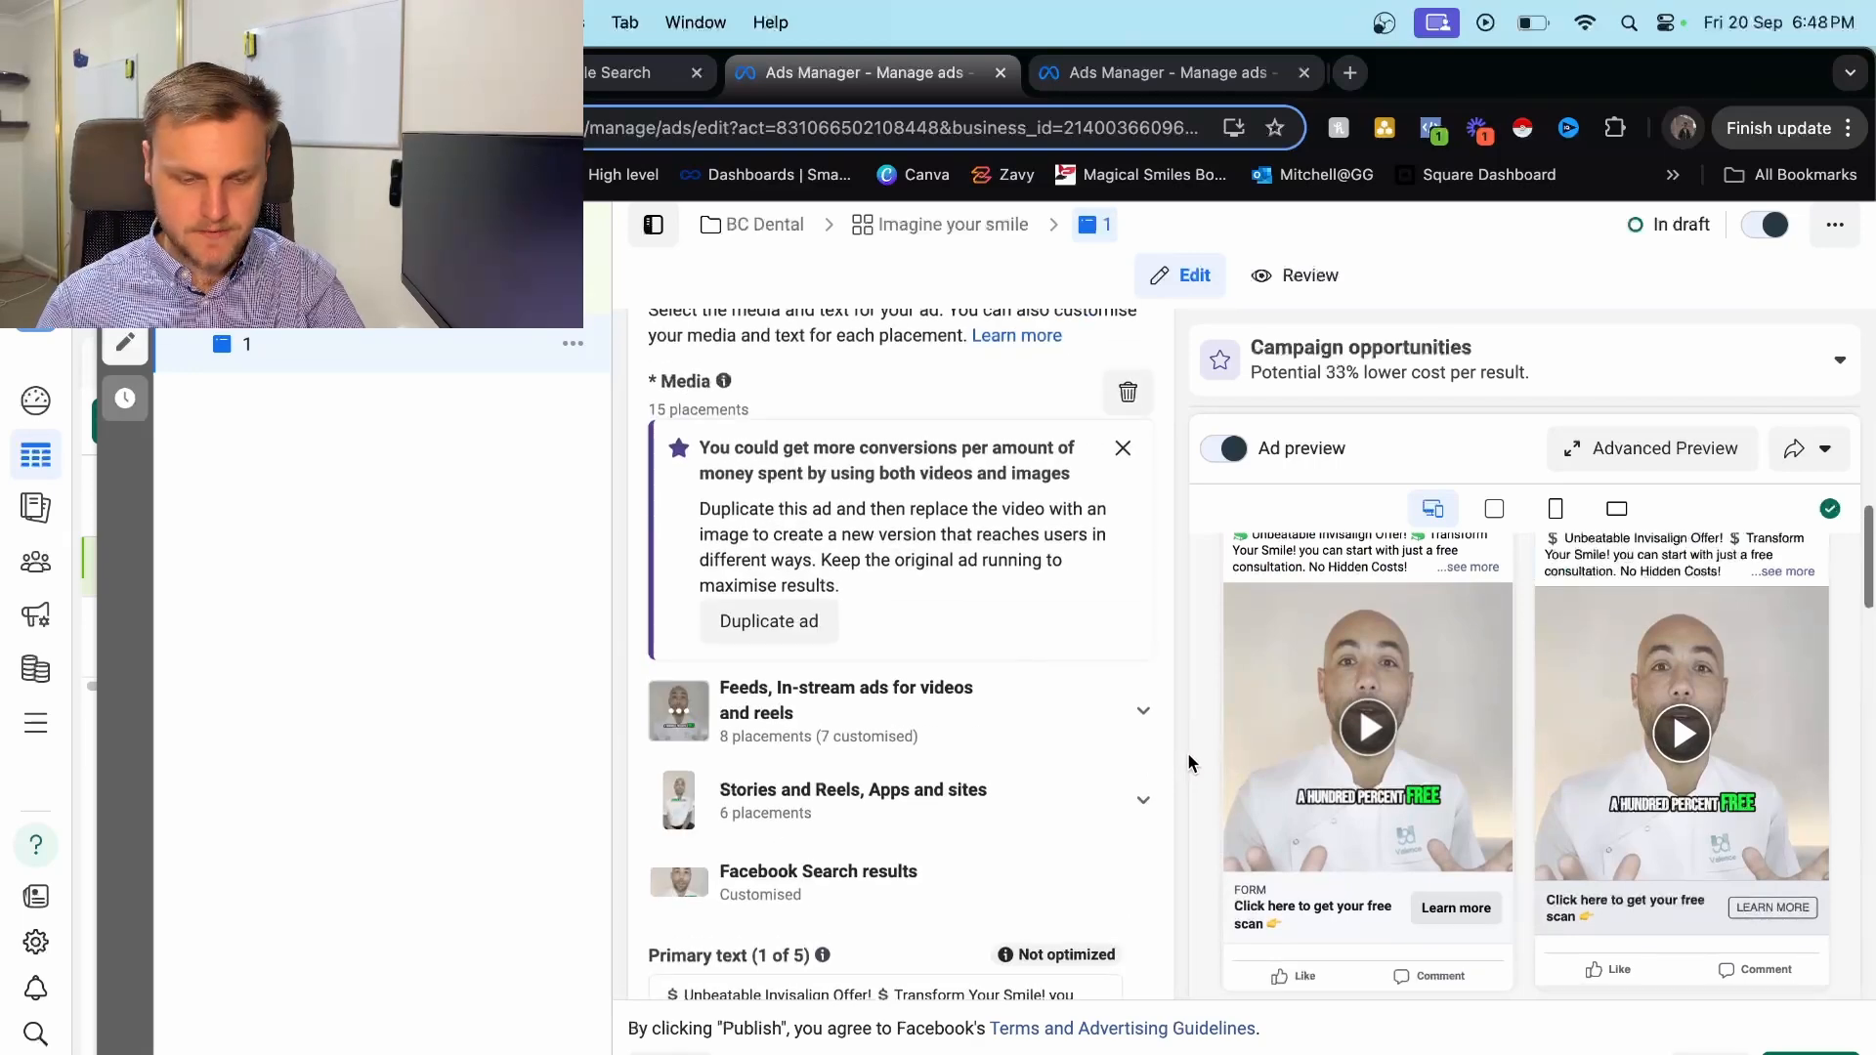
pyautogui.click(573, 343)
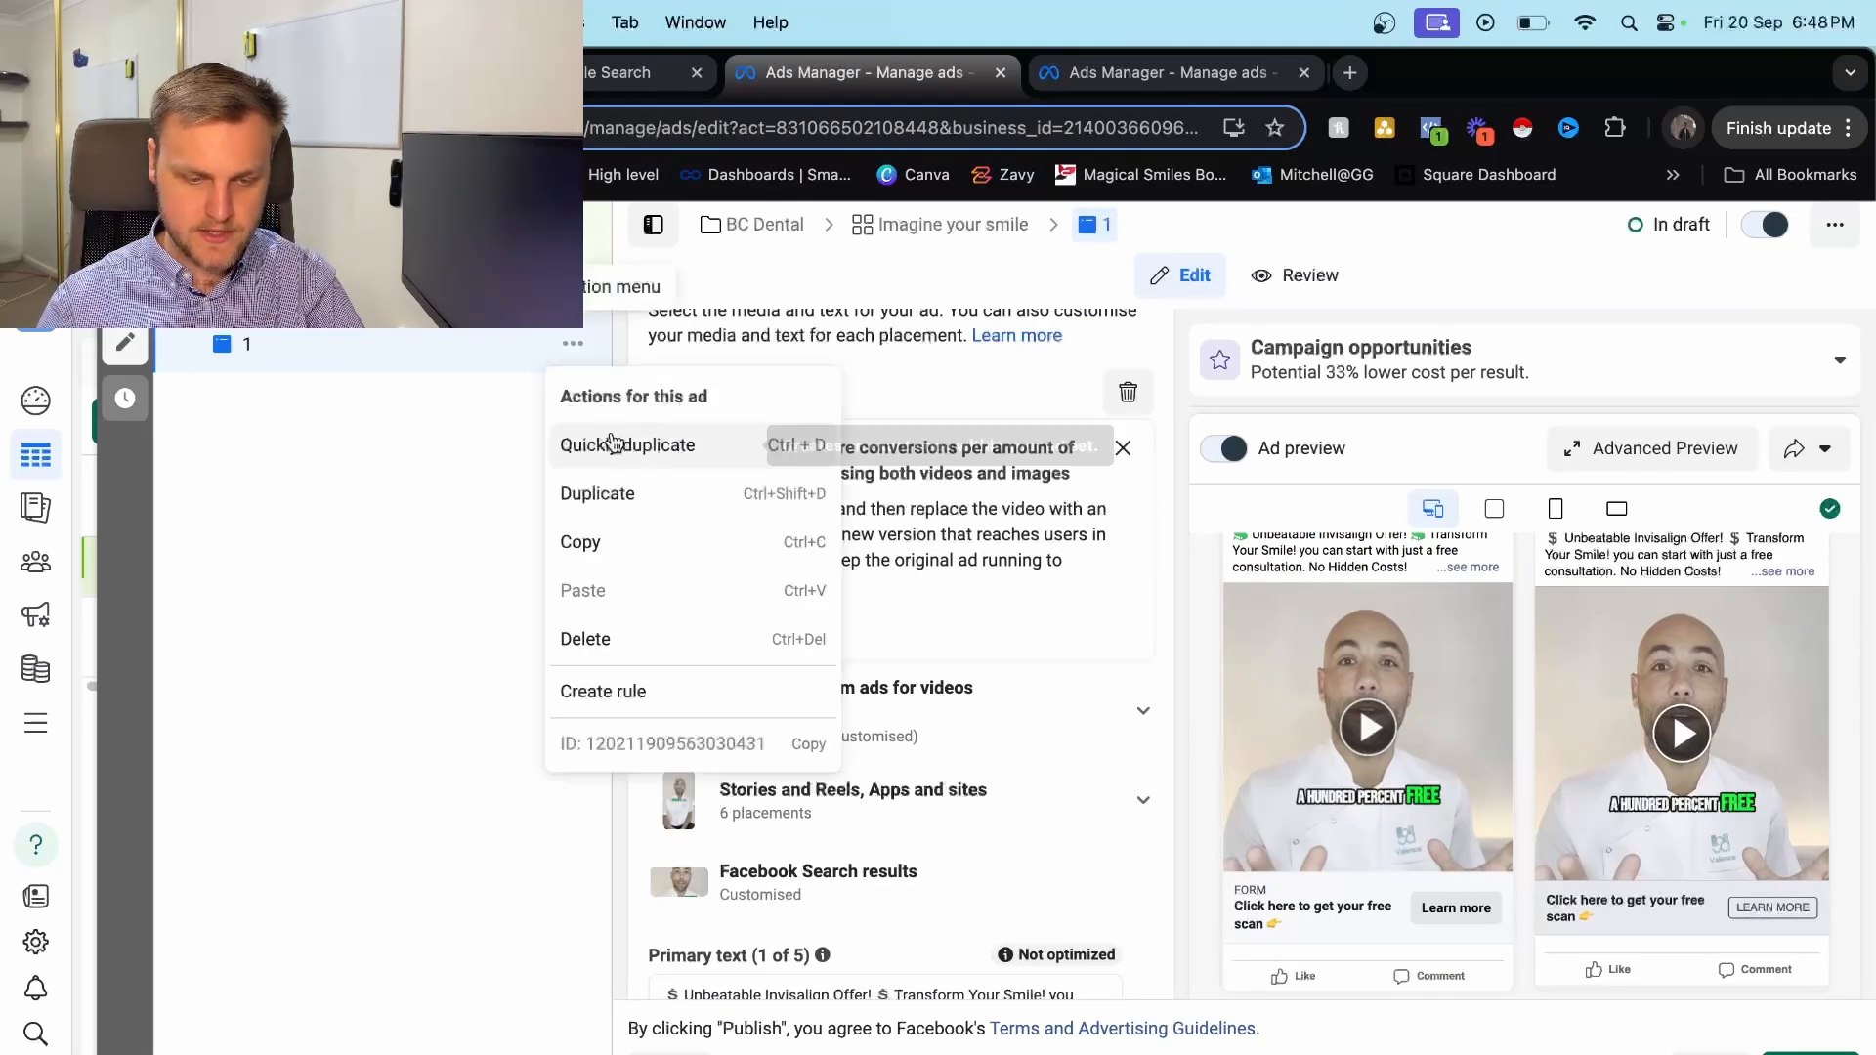
pyautogui.click(624, 486)
pyautogui.click(817, 891)
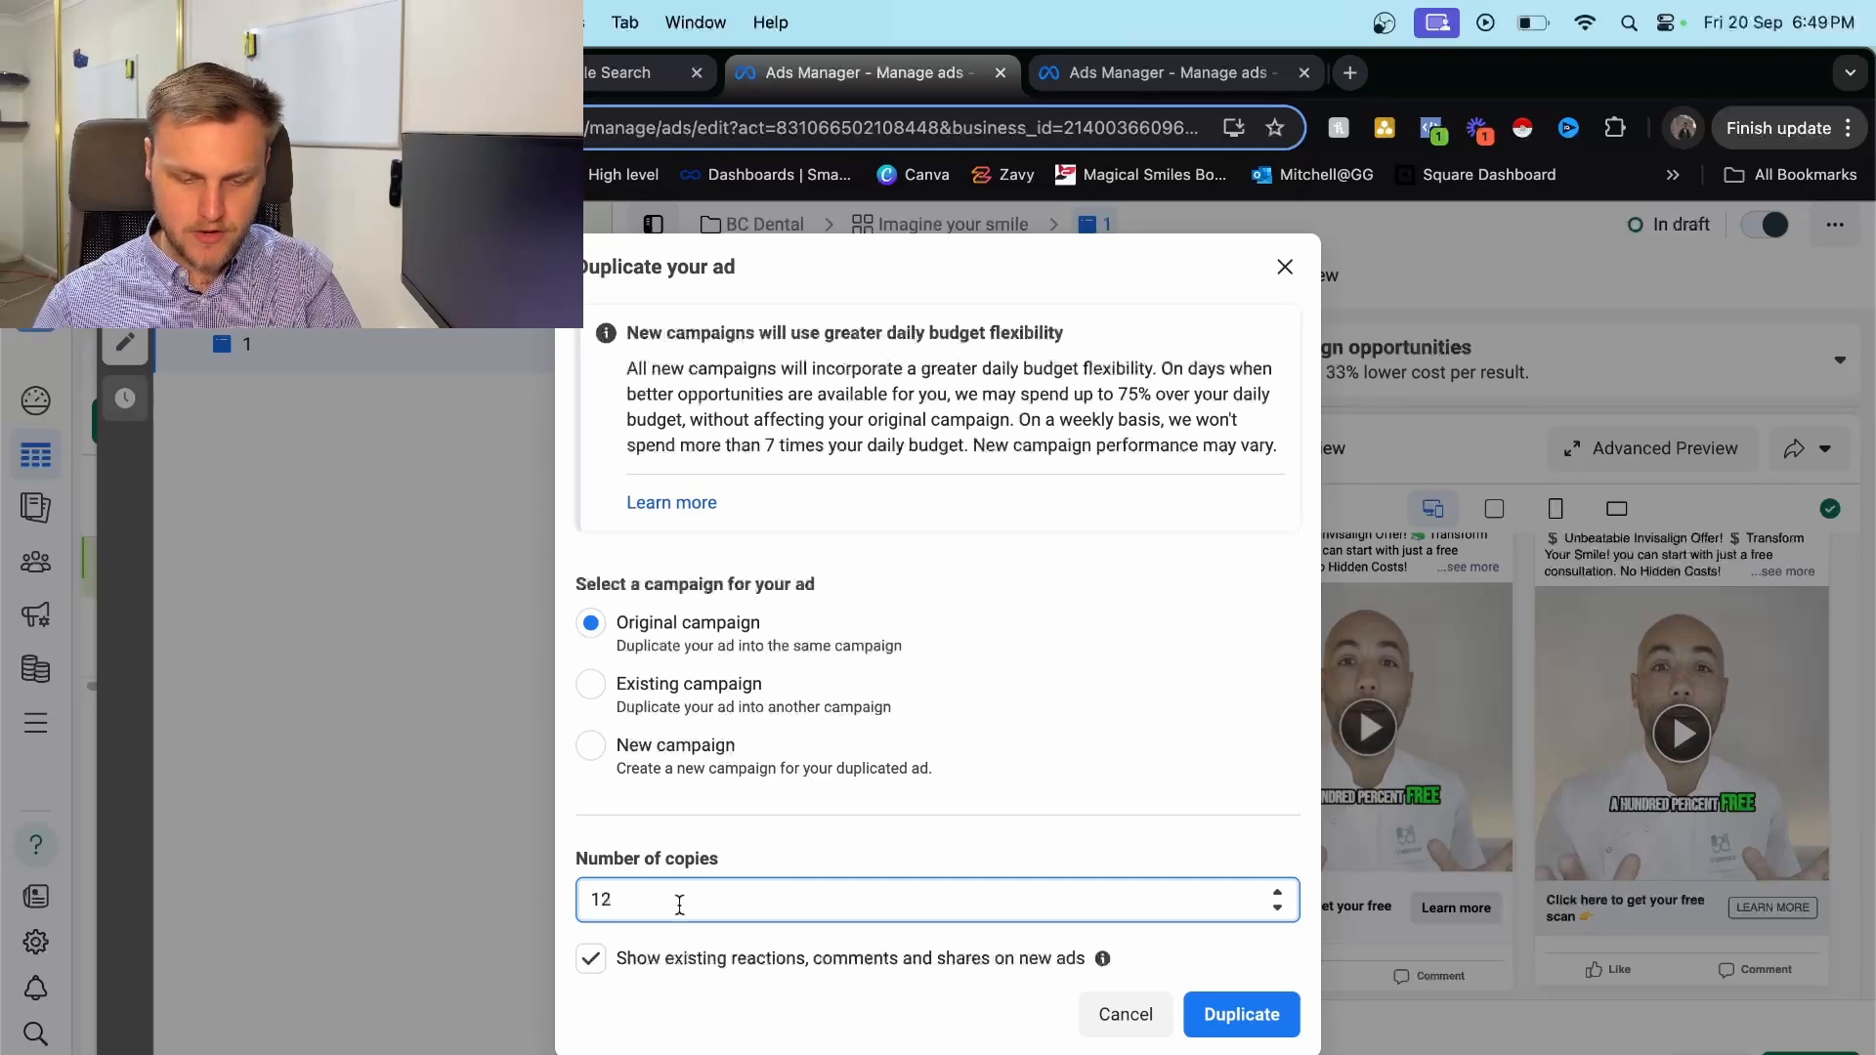
pyautogui.click(1214, 1008)
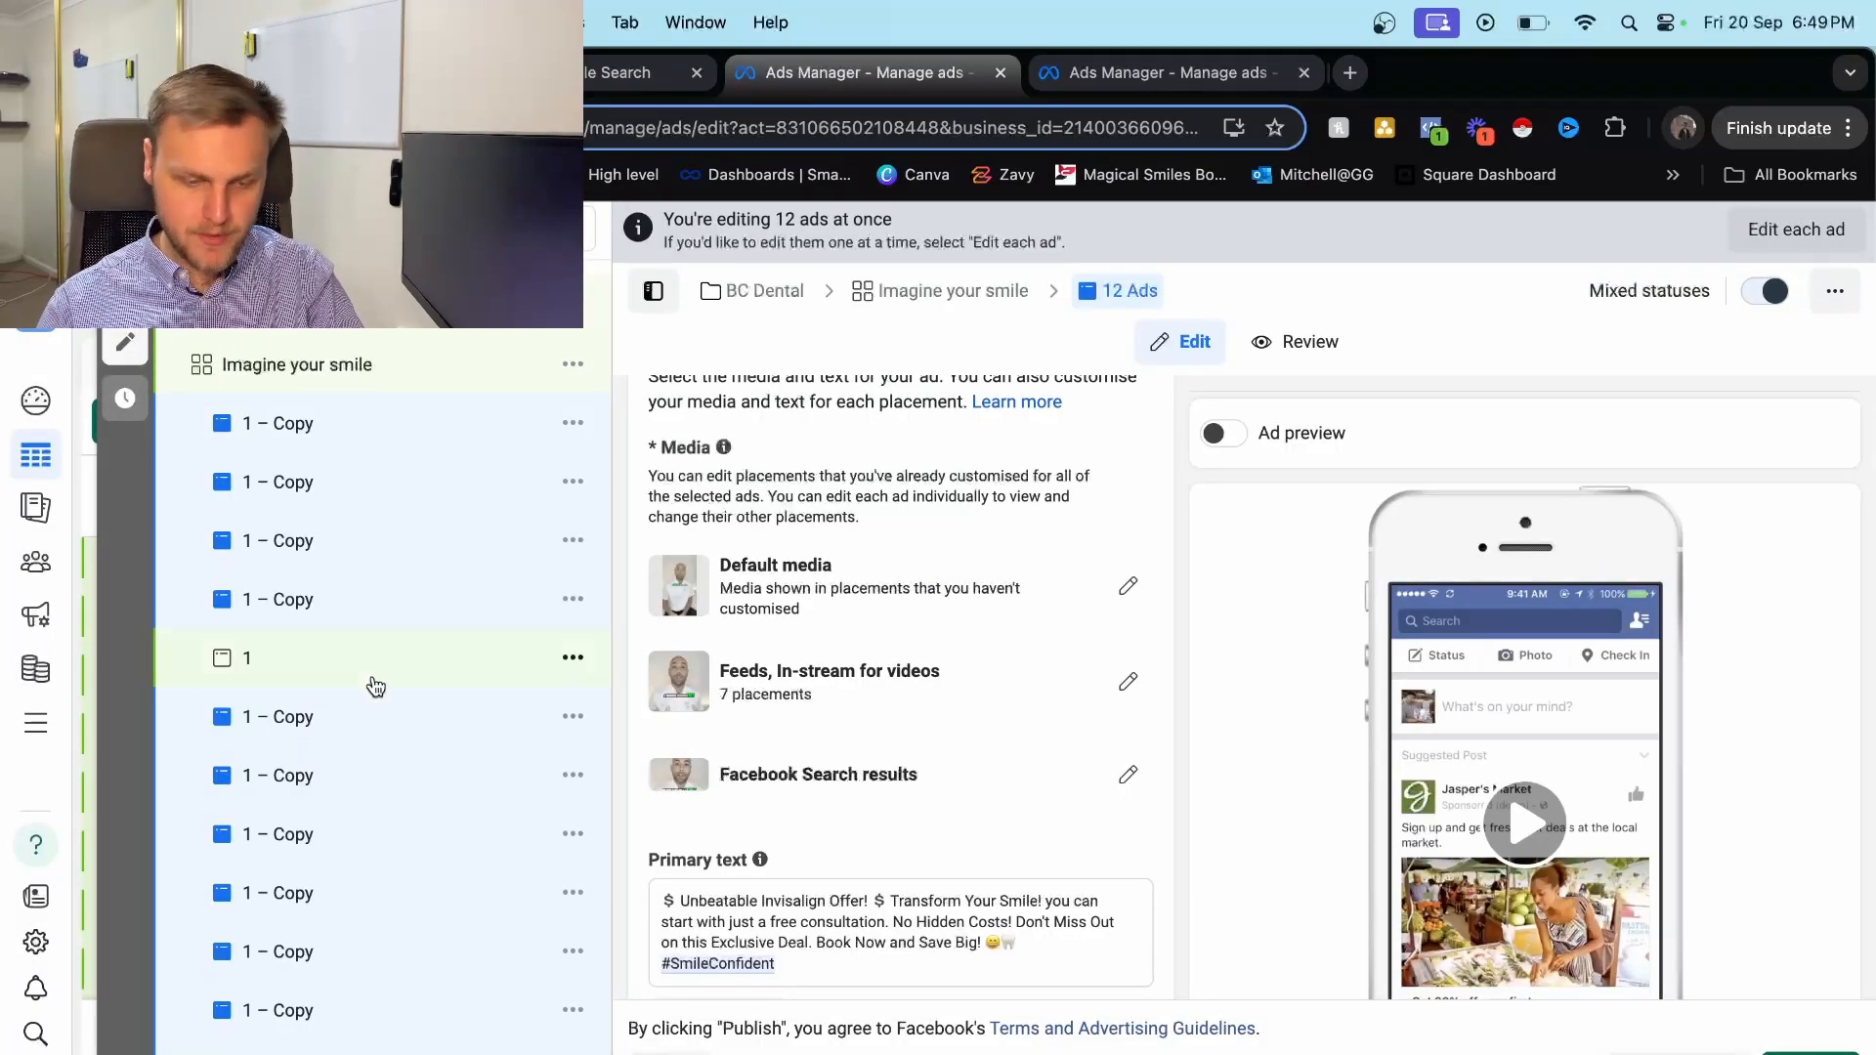
# Rename the first two ad copies in the Imagine your smile ad set as 2 and 3.
pyautogui.scroll(-1, 371, 684)
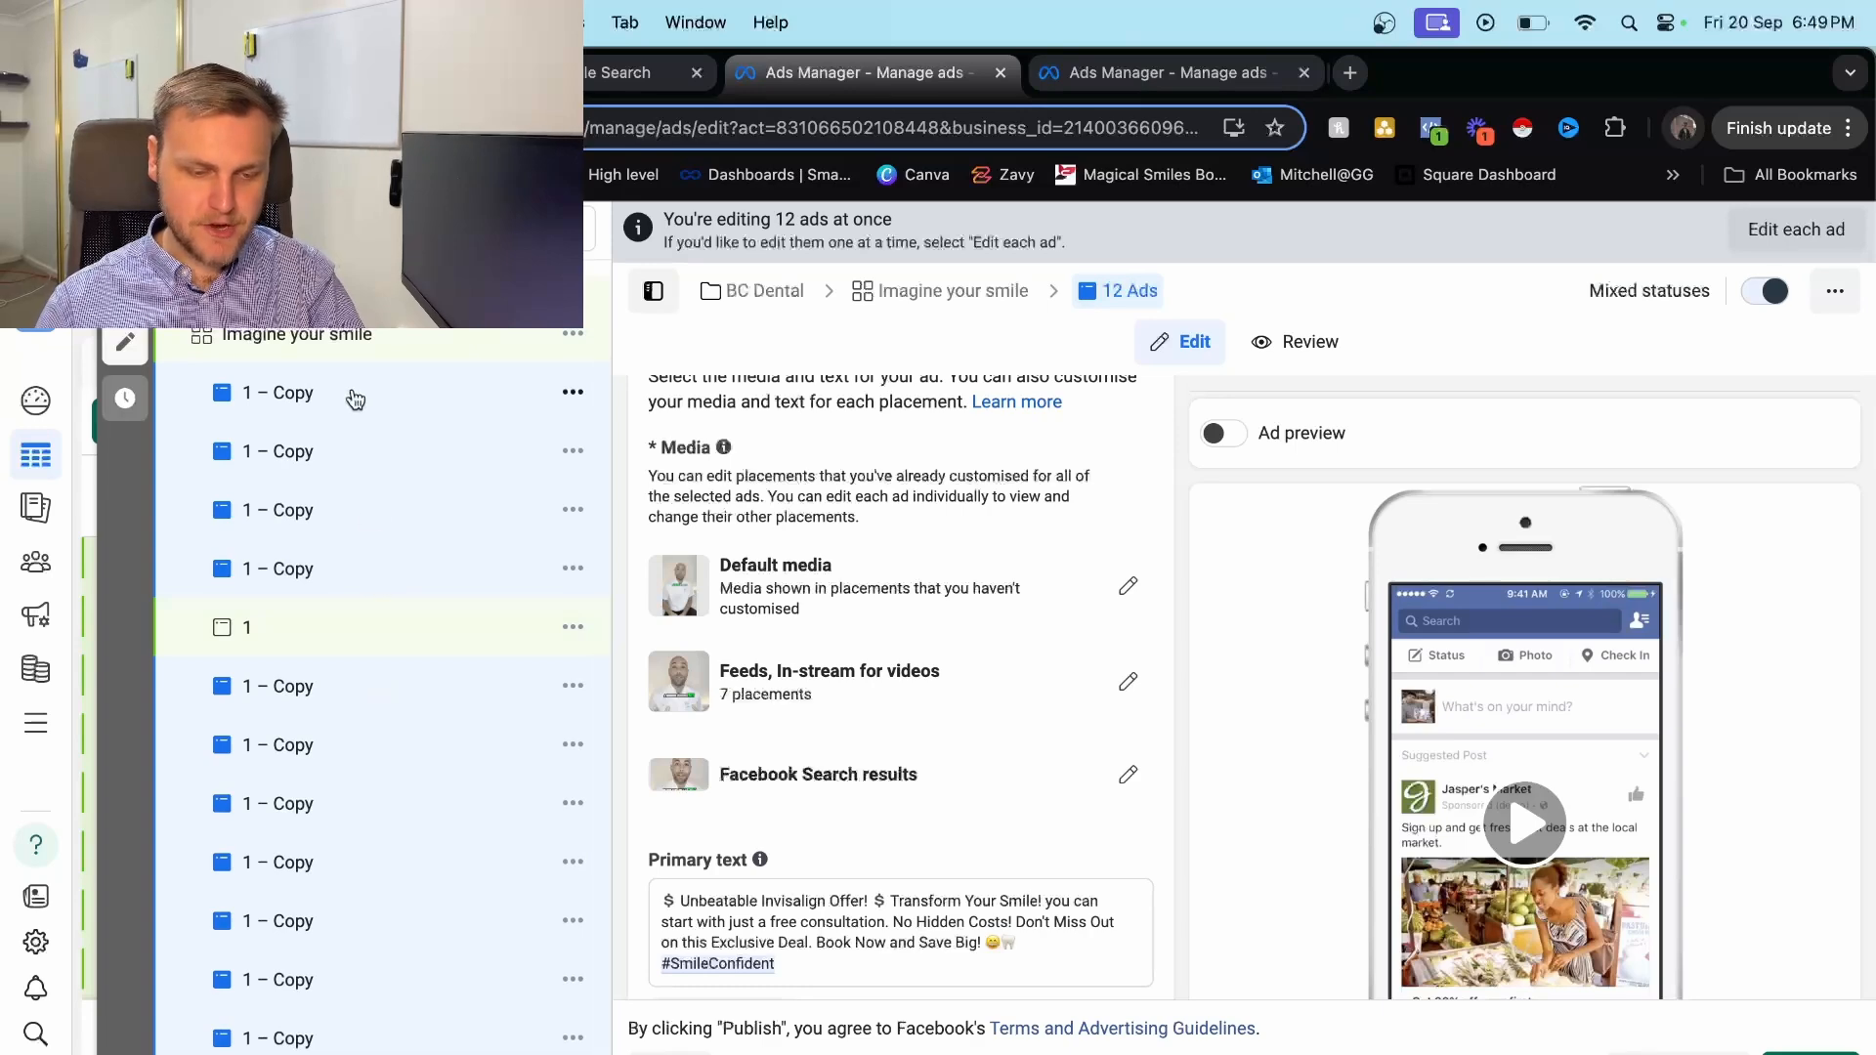
pyautogui.scroll(-1, 372, 788)
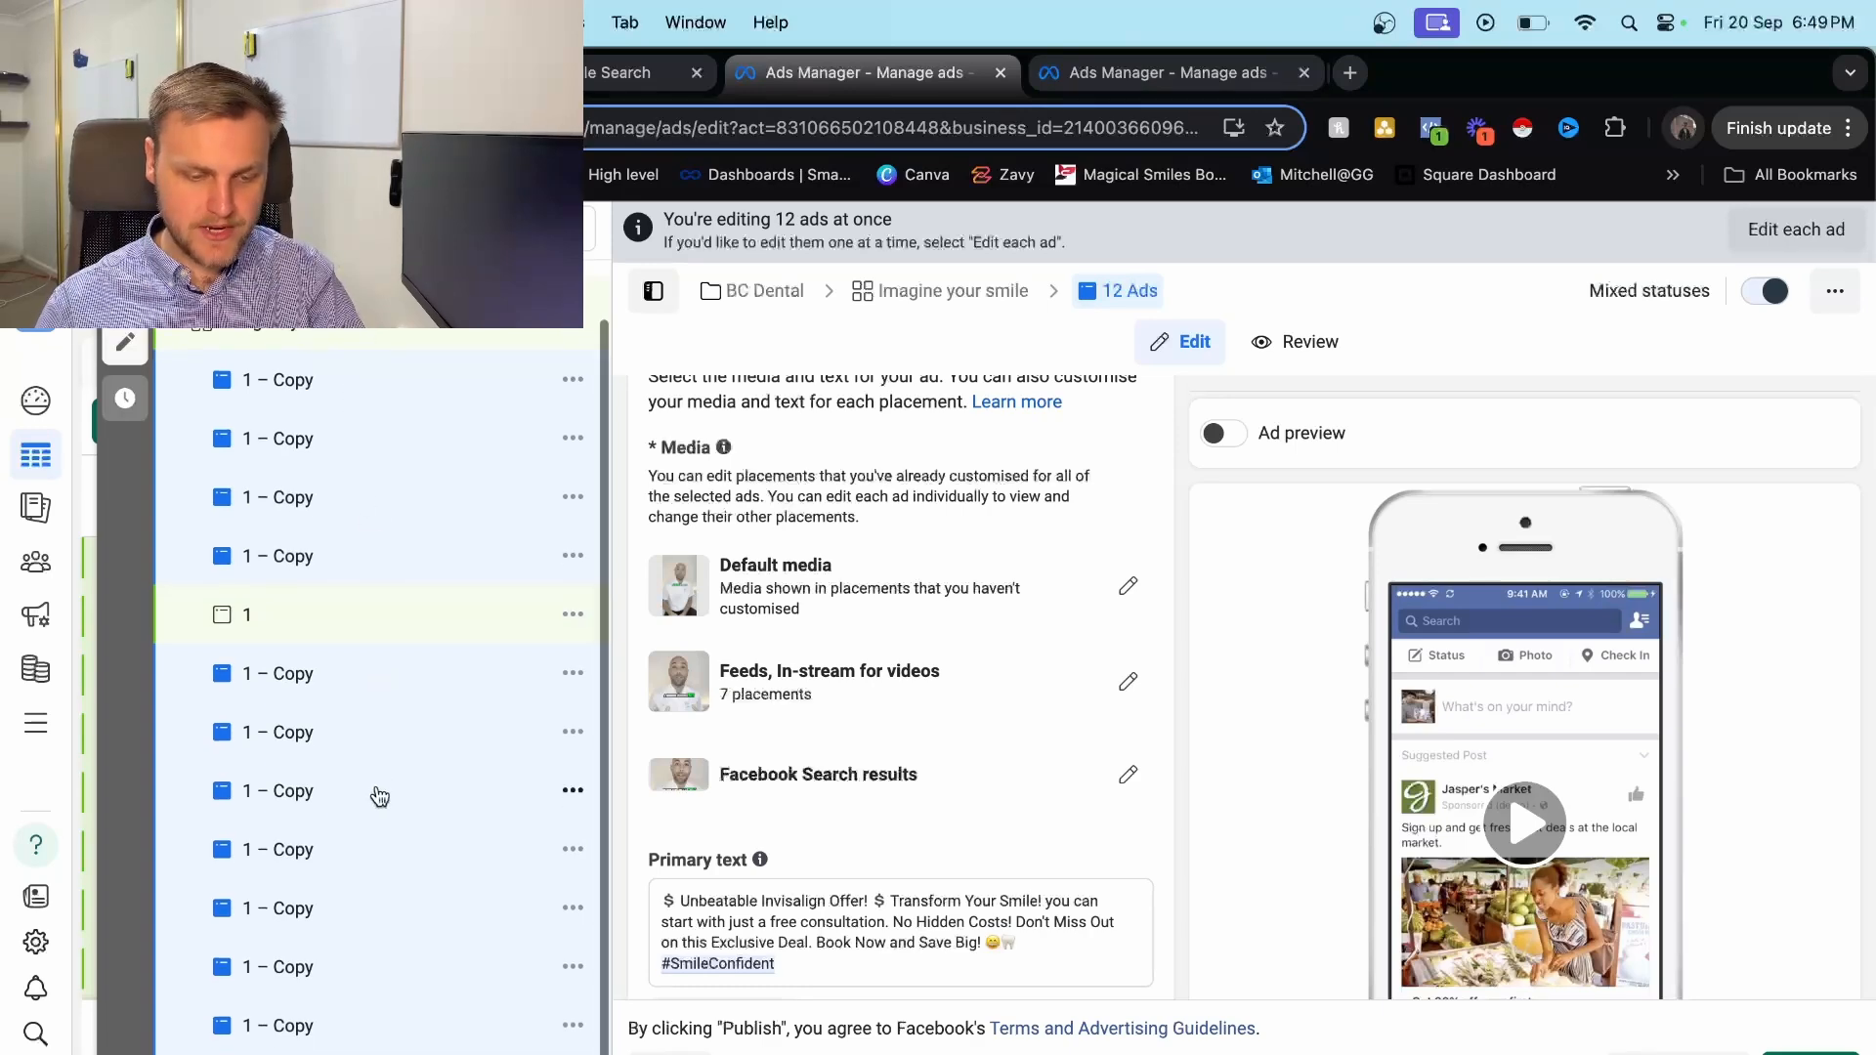
pyautogui.click(378, 396)
pyautogui.scroll(6, 723, 460)
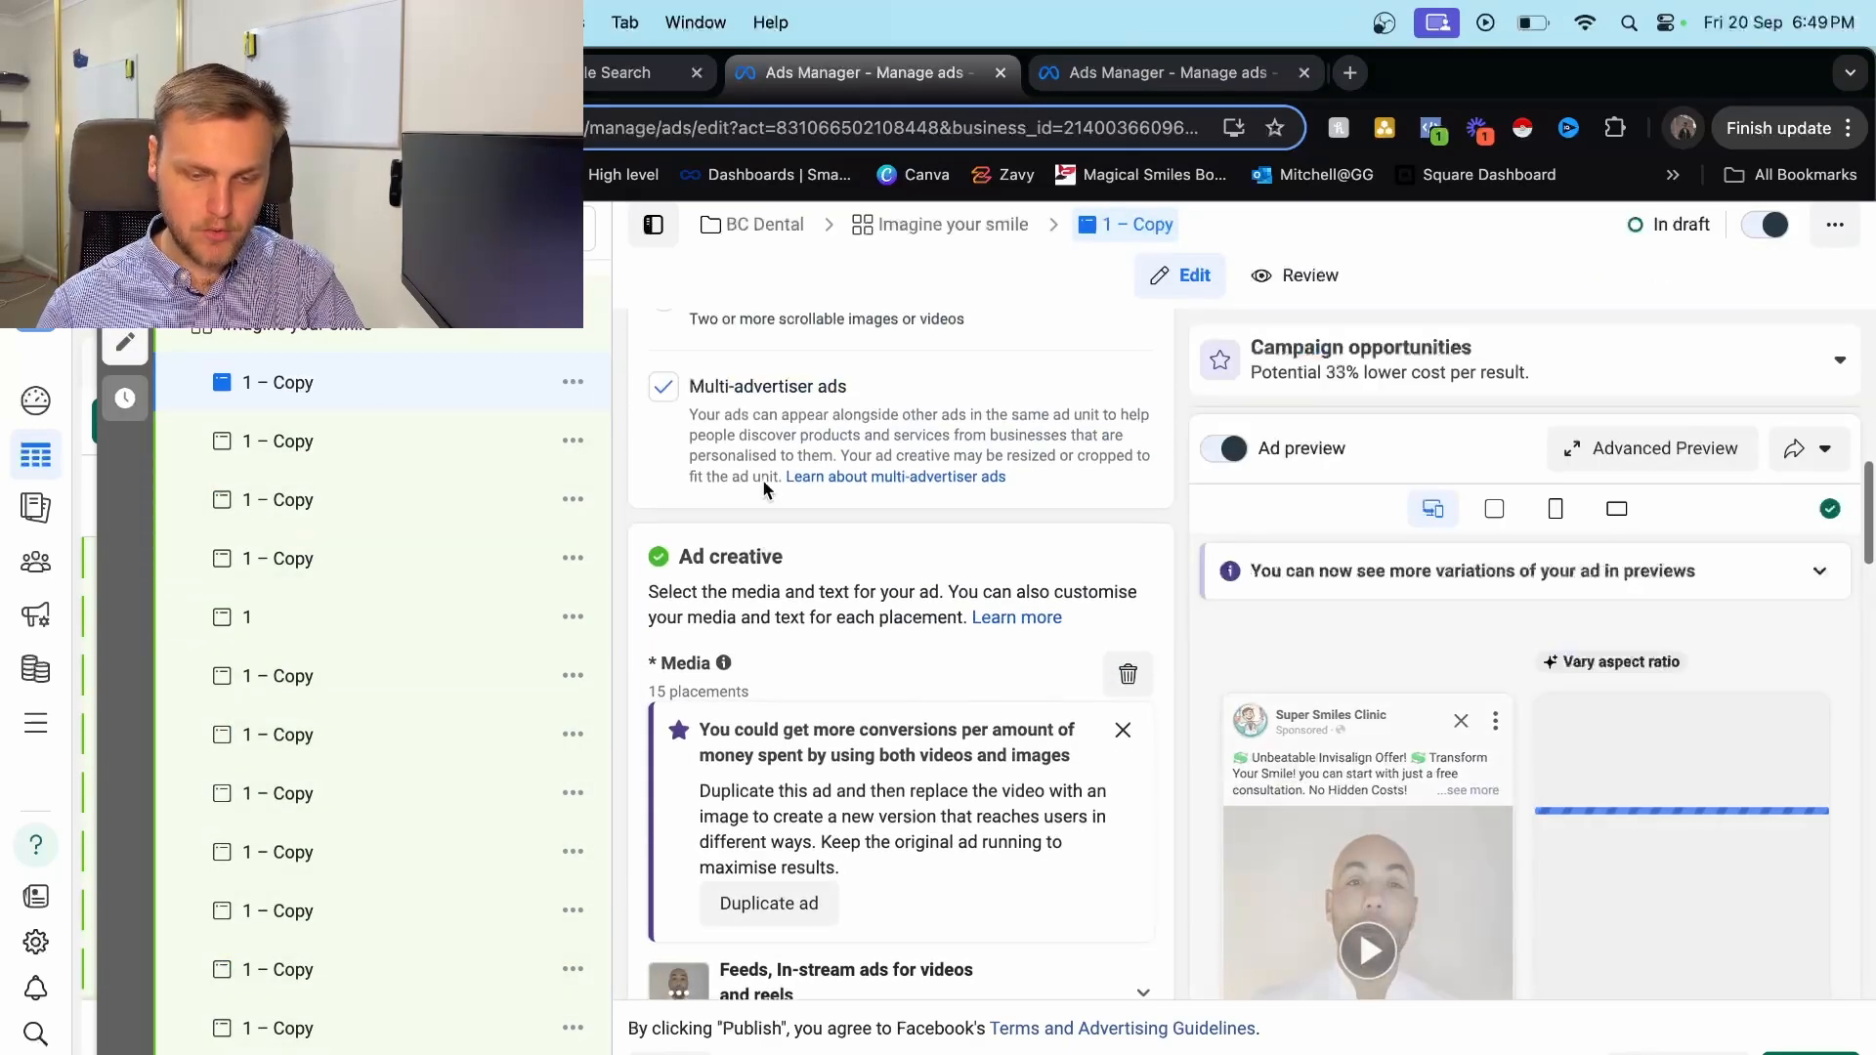
pyautogui.scroll(7, 772, 469)
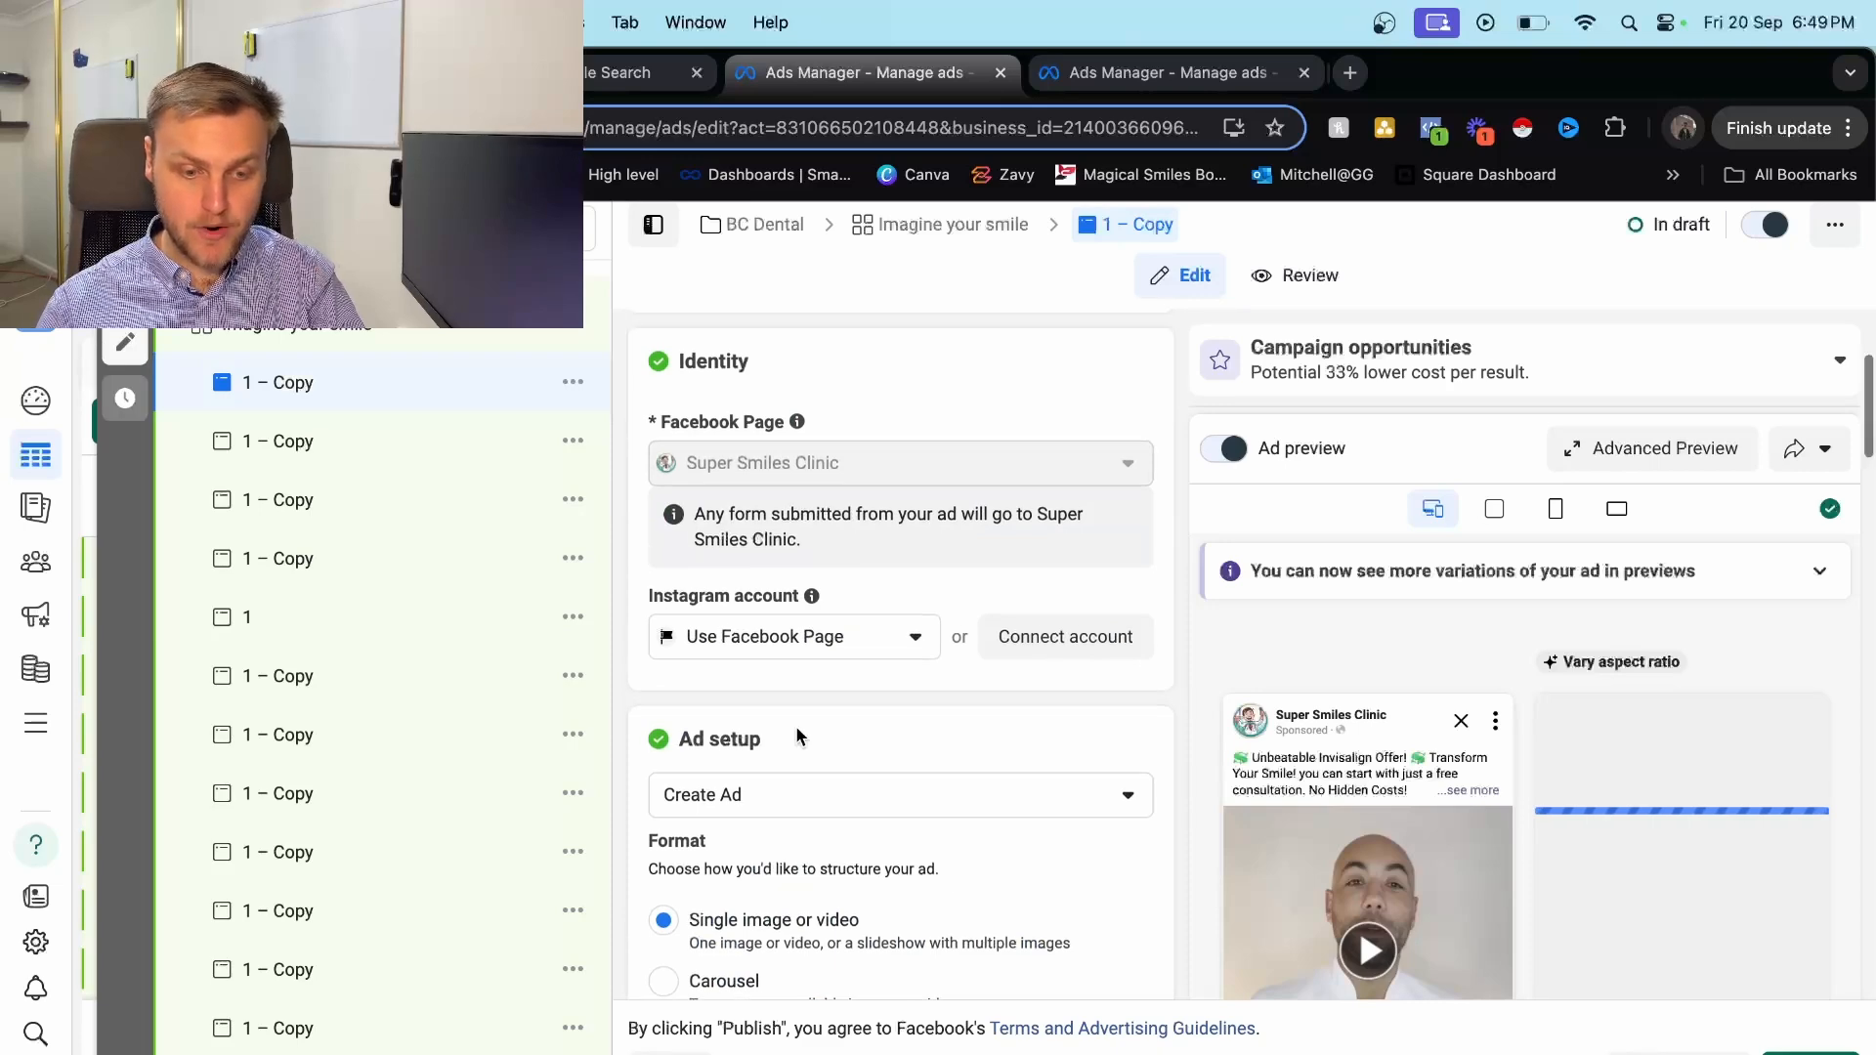
pyautogui.moveTo(794, 417); pyautogui.dragTo(643, 417)
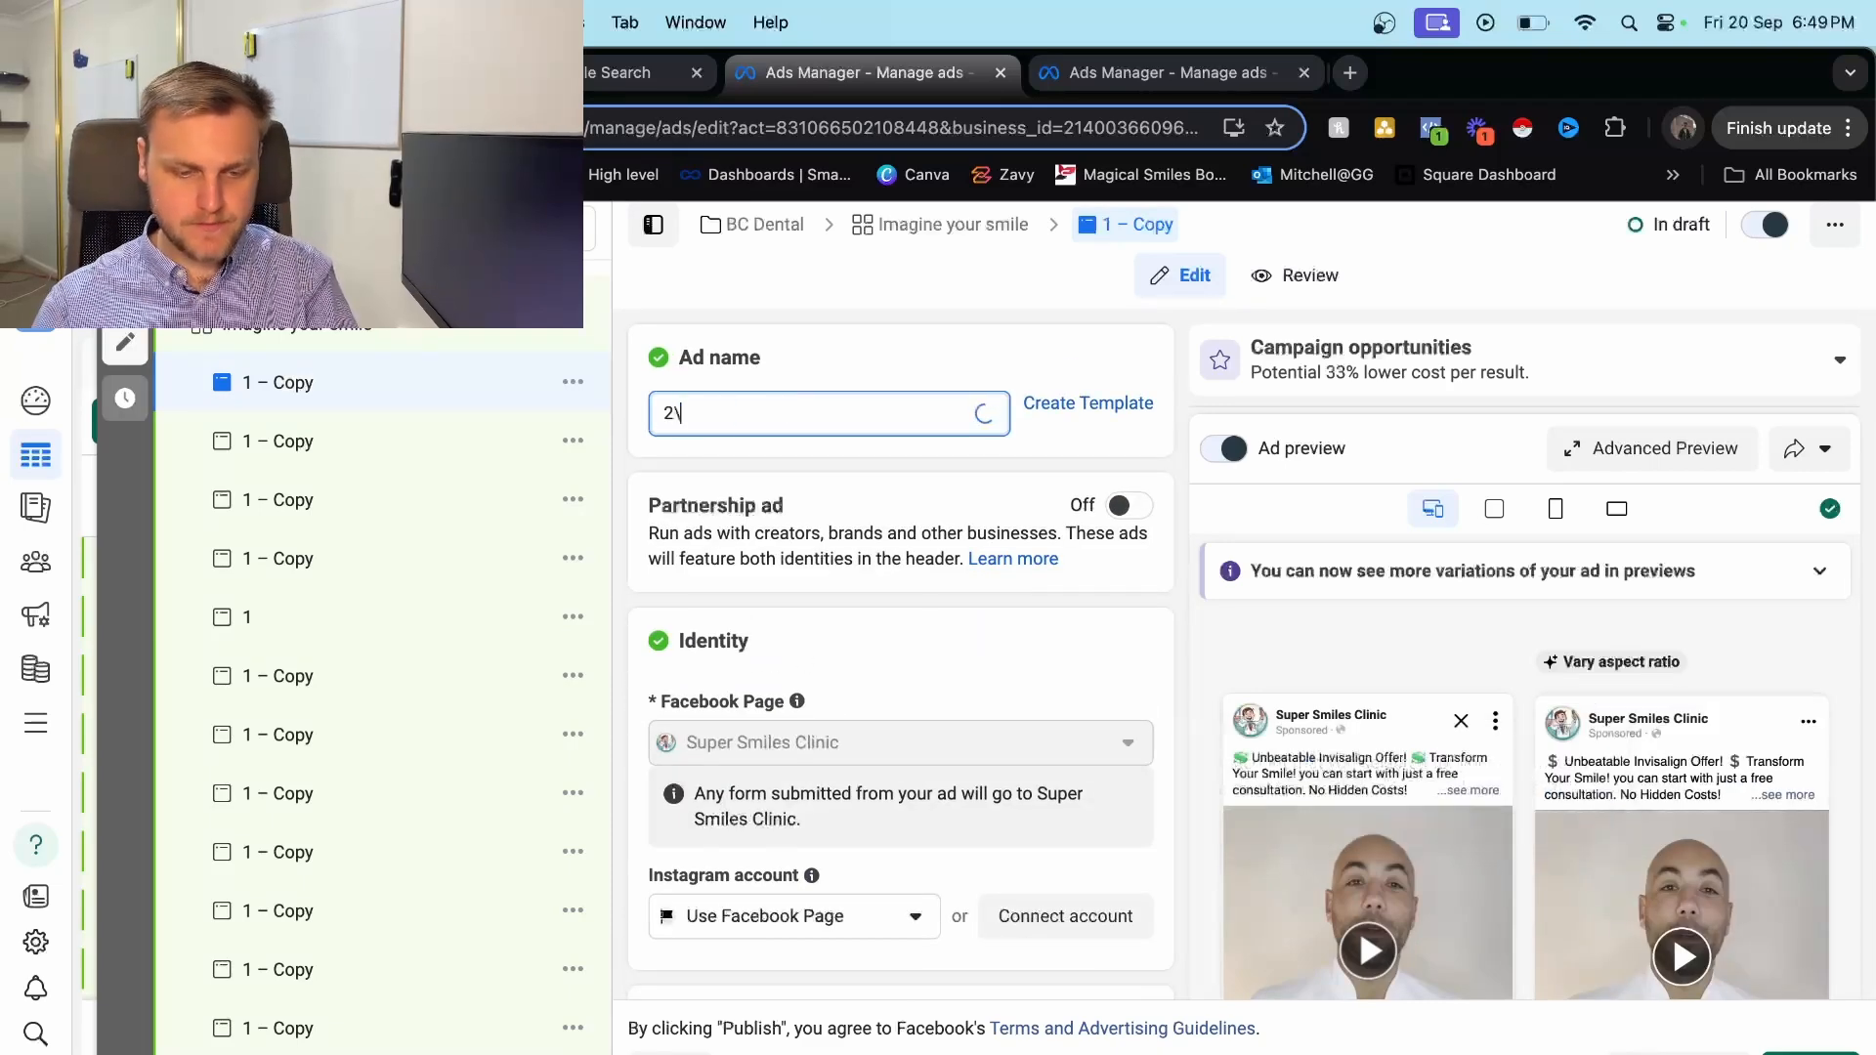
pyautogui.click(344, 460)
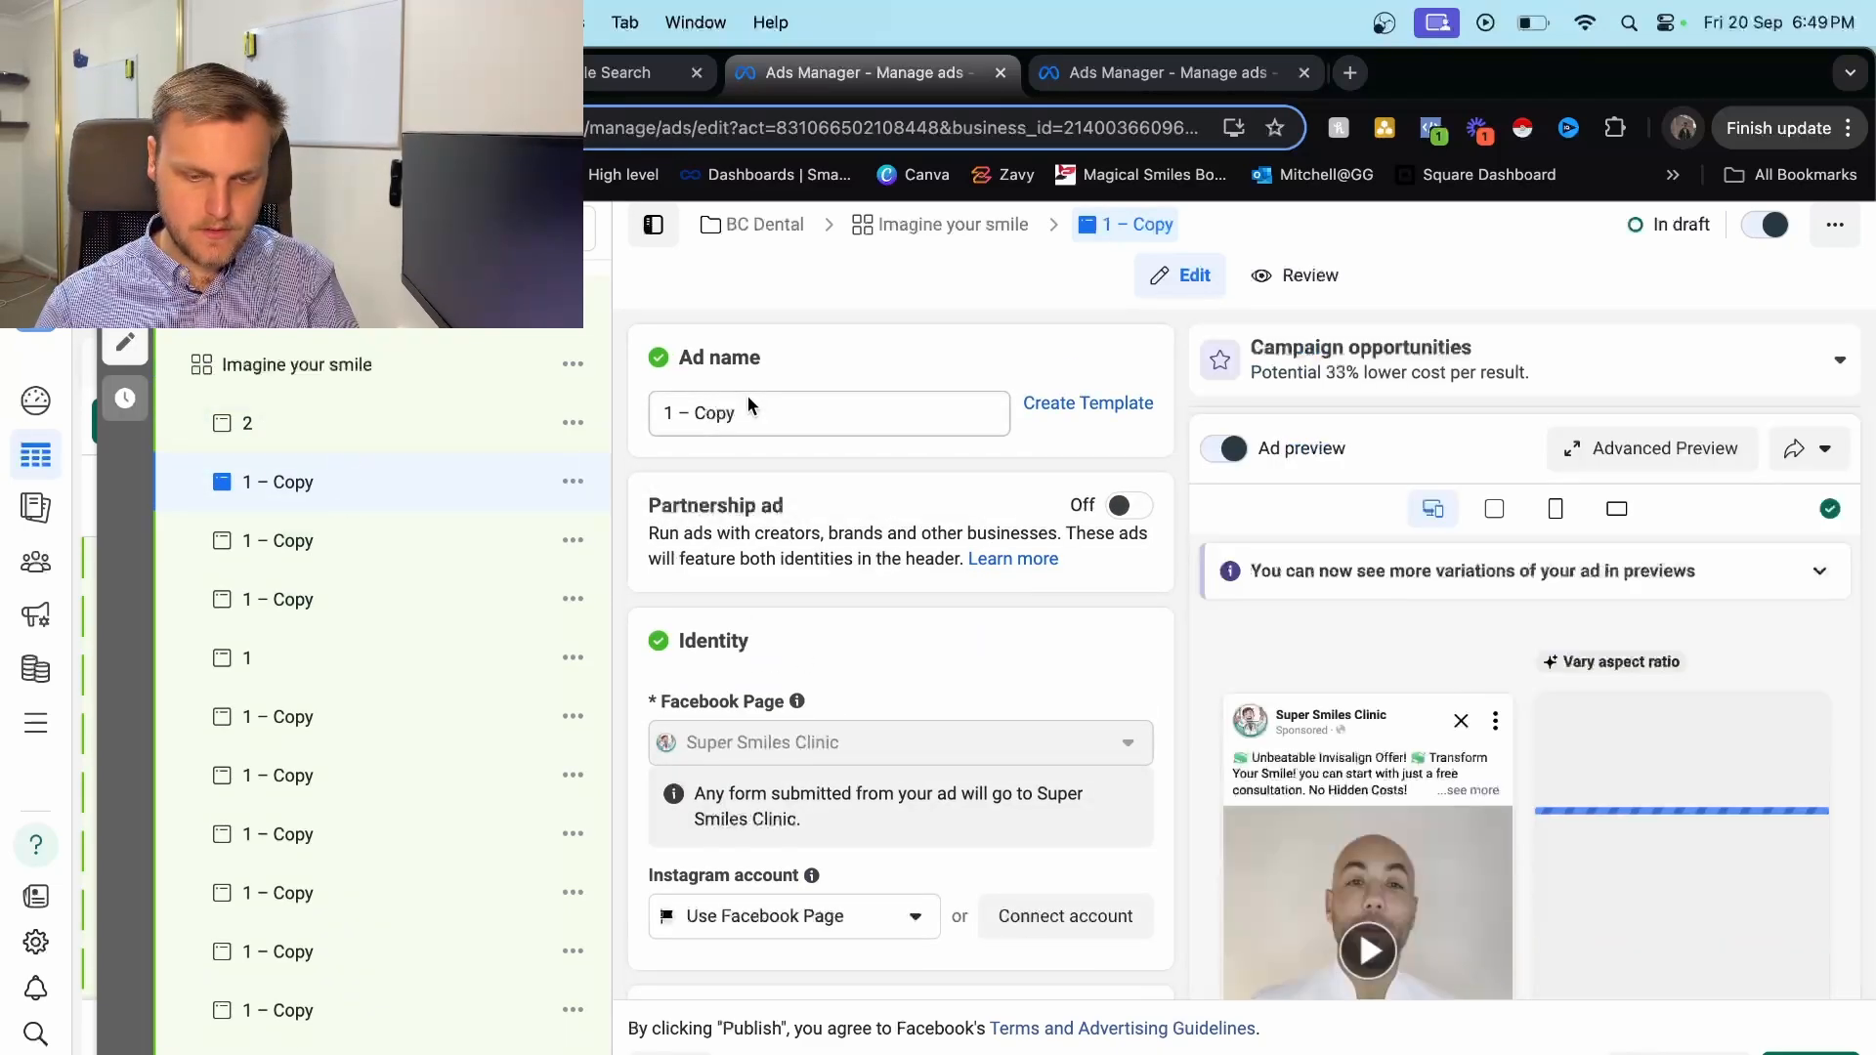
pyautogui.doubleClick(745, 417)
# Rename the following three ad copies as 4, 5 and 6.
pyautogui.click(440, 552)
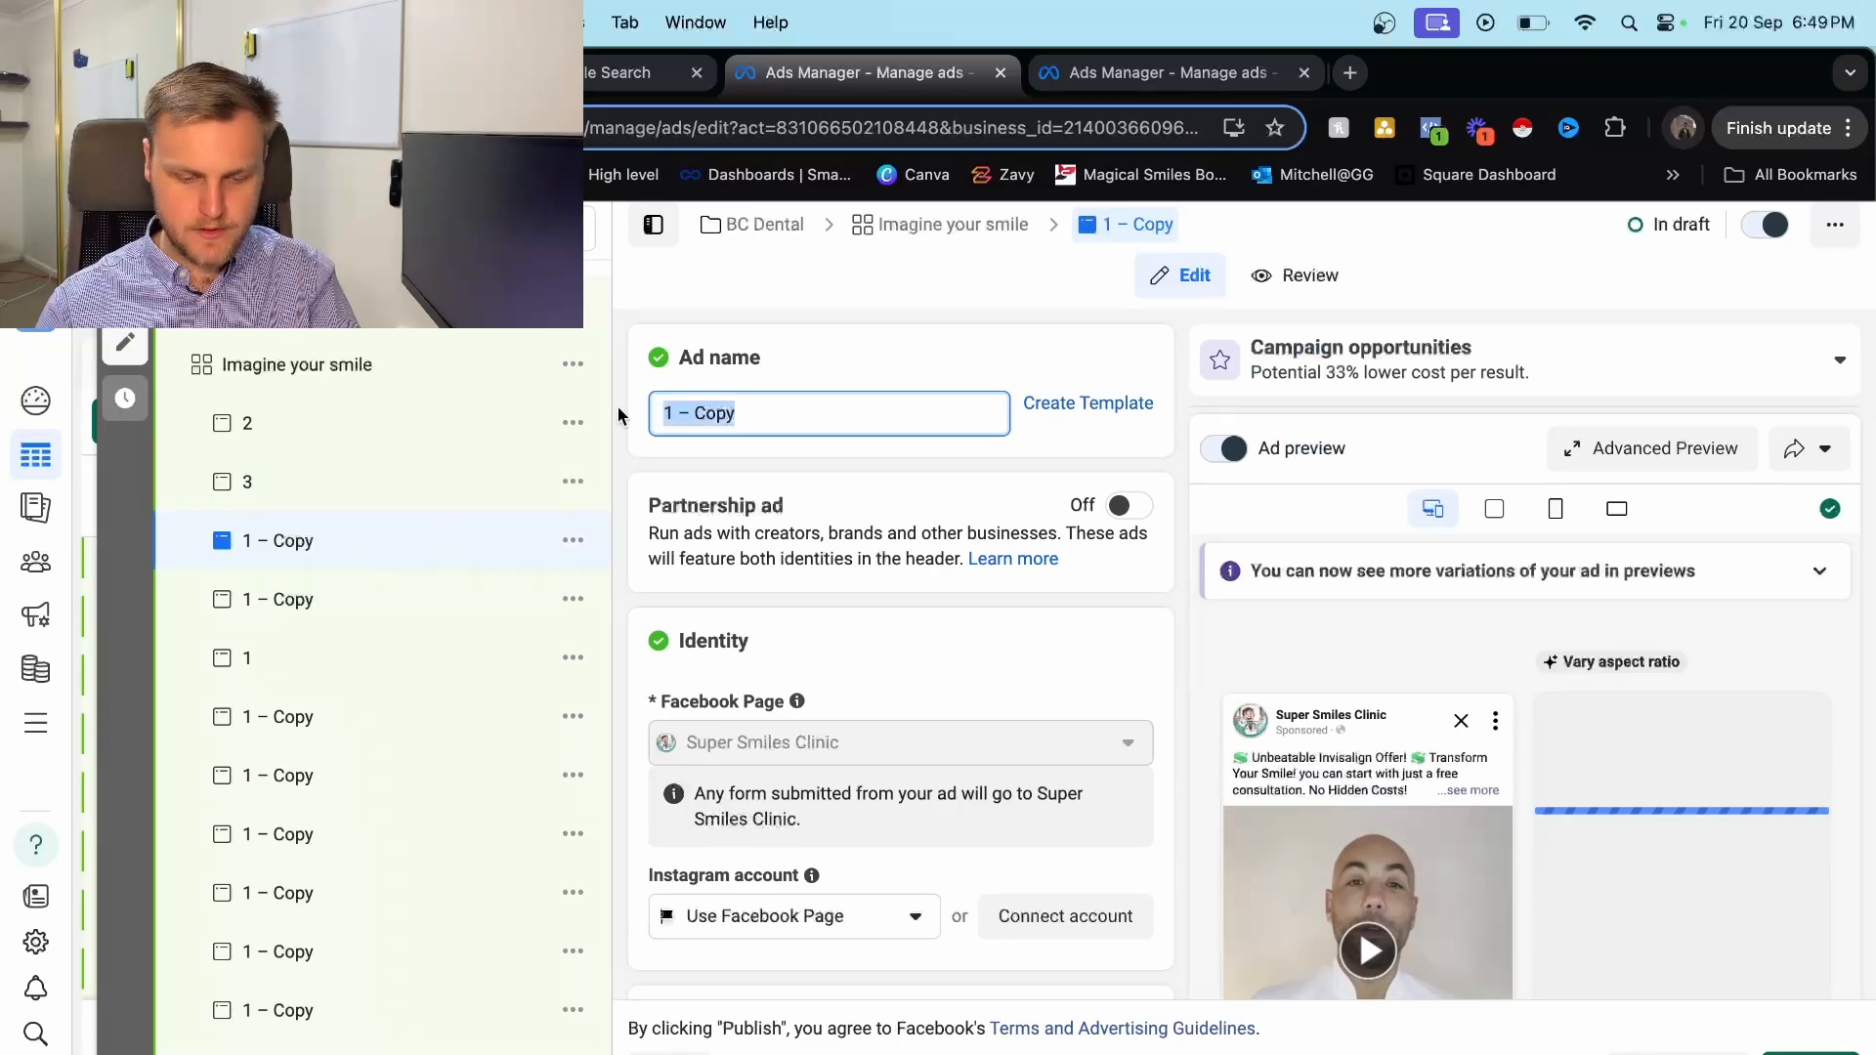
pyautogui.write('4')
pyautogui.click(411, 624)
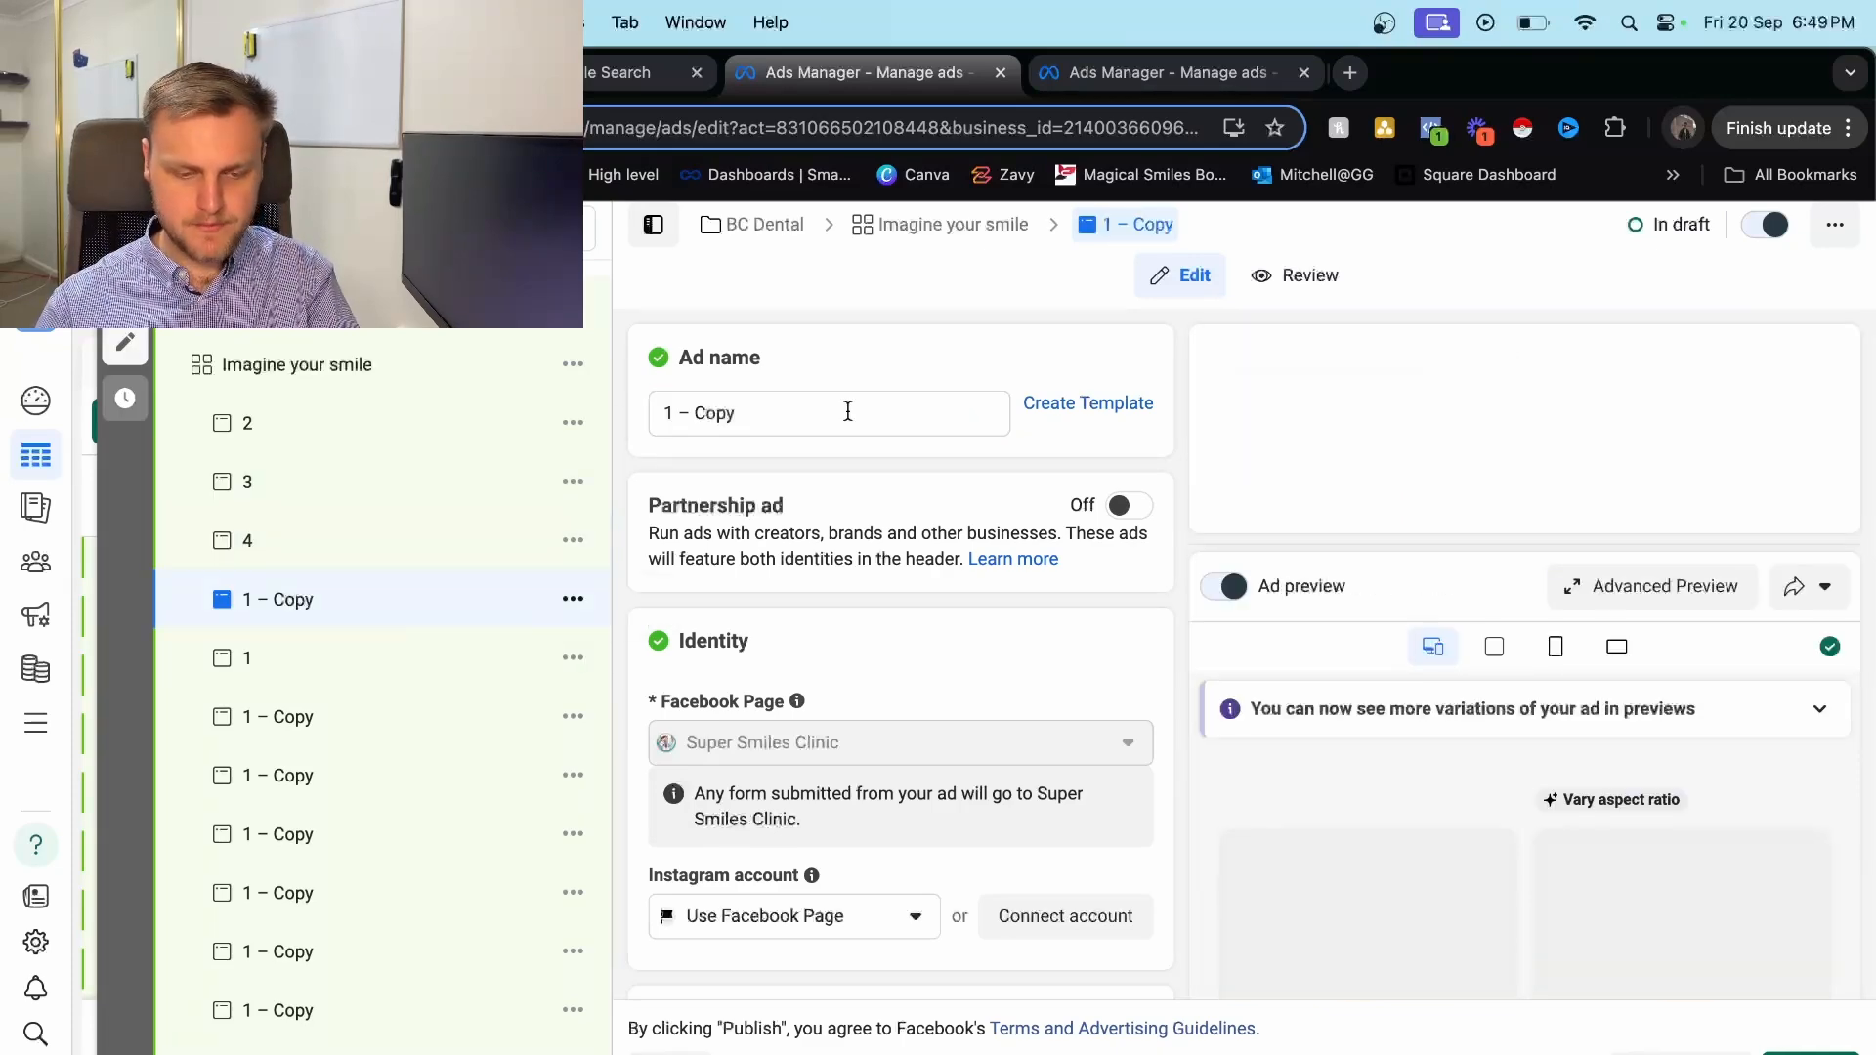
pyautogui.tripleClick(840, 412)
pyautogui.write('5')
pyautogui.click(381, 702)
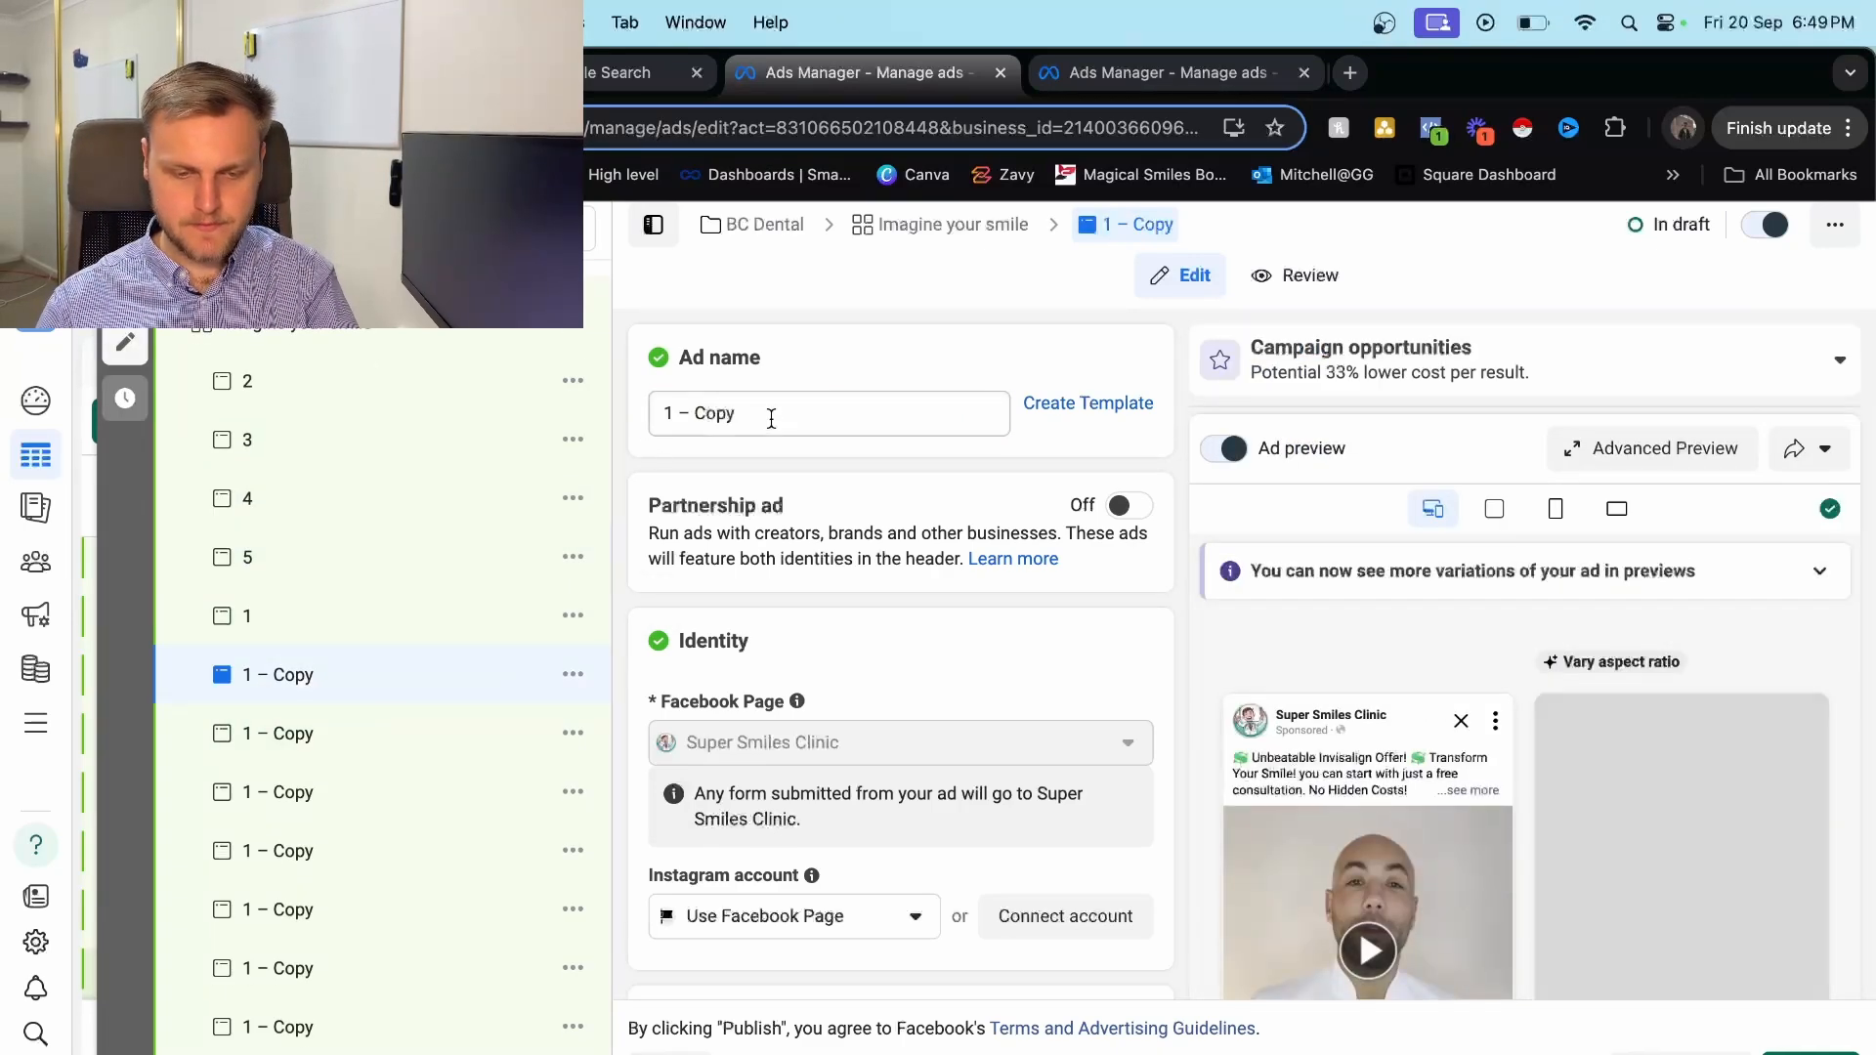
pyautogui.write('6')
# Rename the three ad copies below ad 6 as 7, 8 and 9.
pyautogui.click(381, 765)
pyautogui.moveTo(742, 413); pyautogui.dragTo(652, 416)
pyautogui.write('7')
pyautogui.click(377, 837)
pyautogui.write('8')
pyautogui.click(301, 892)
pyautogui.write('9')
# Rename the two ad copies below ad 9 as 10 and 11.
pyautogui.click(284, 950)
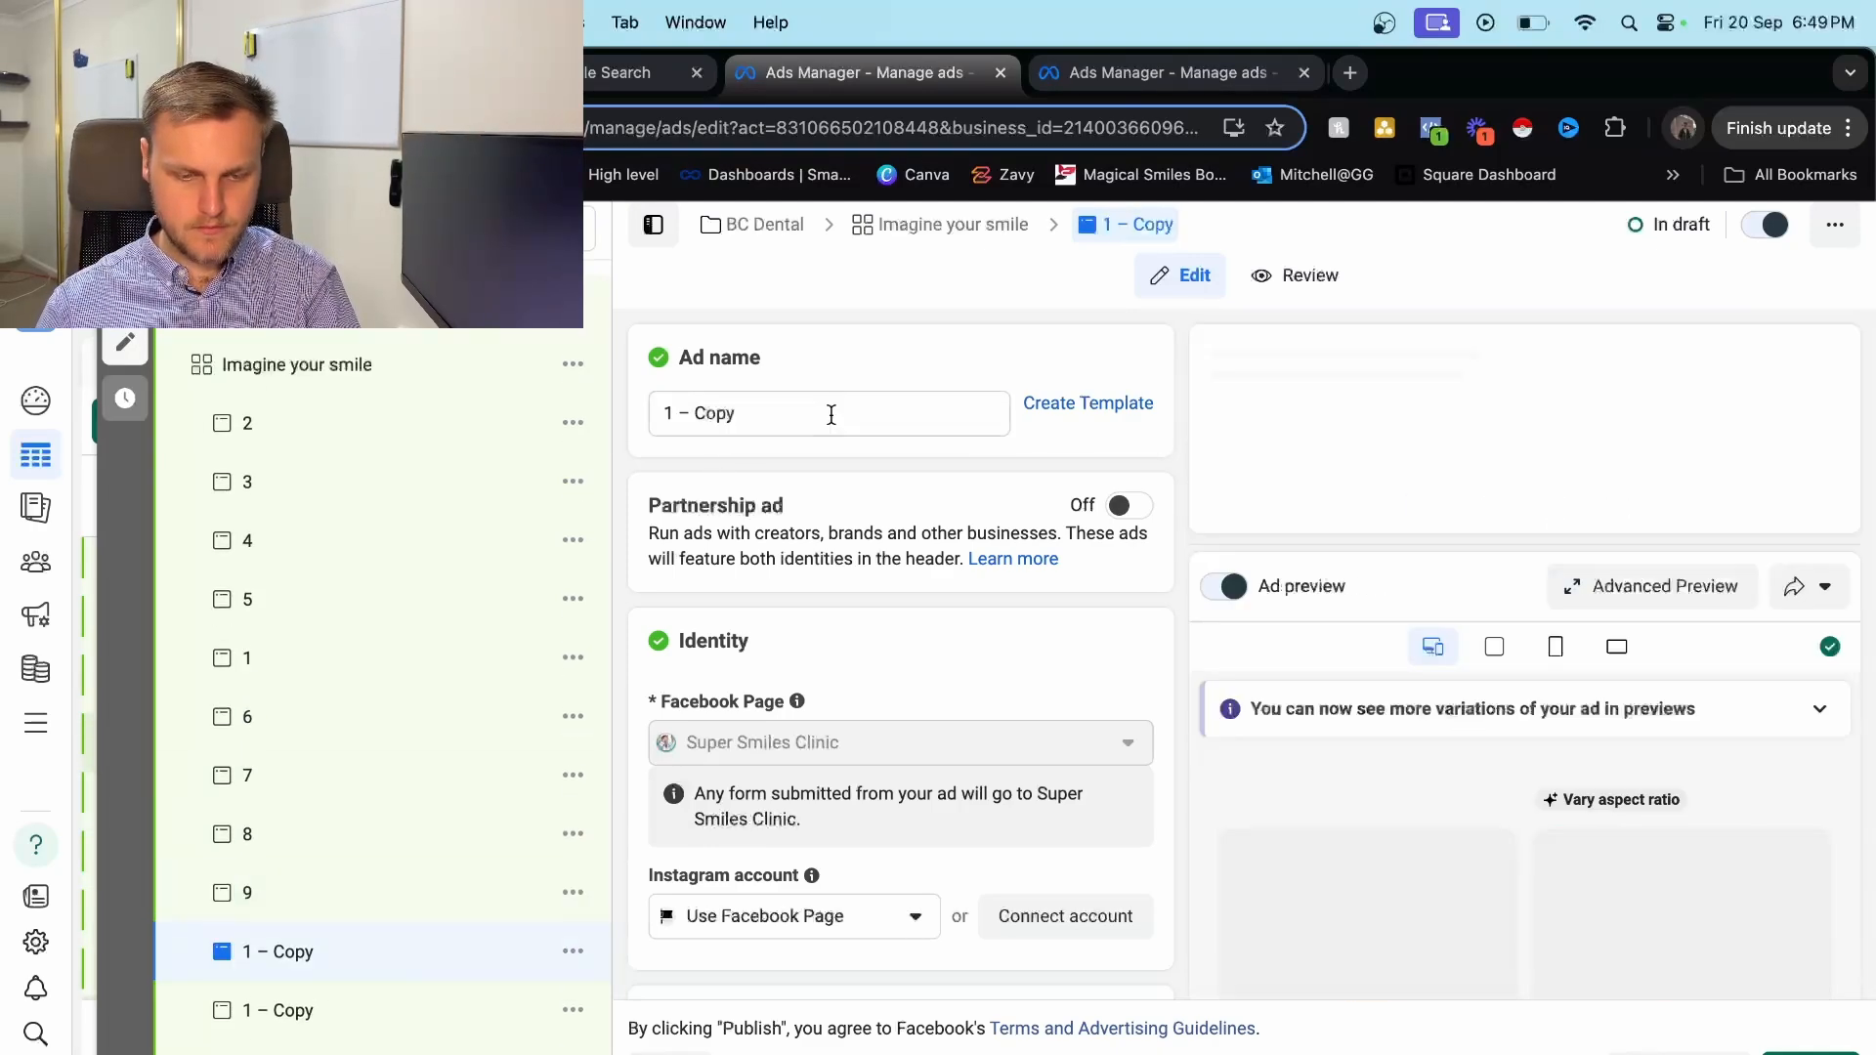
pyautogui.moveTo(829, 411); pyautogui.dragTo(592, 422)
pyautogui.write('10')
pyautogui.click(356, 1010)
pyautogui.write('11')
# Rename the last two ad copies as 12 and 13.
pyautogui.click(361, 1045)
pyautogui.write('12')
pyautogui.scroll(-1, 368, 1026)
pyautogui.click(368, 1049)
pyautogui.write('23')
pyautogui.press('BackSpace')
pyautogui.press('BackSpace')
pyautogui.write('13')
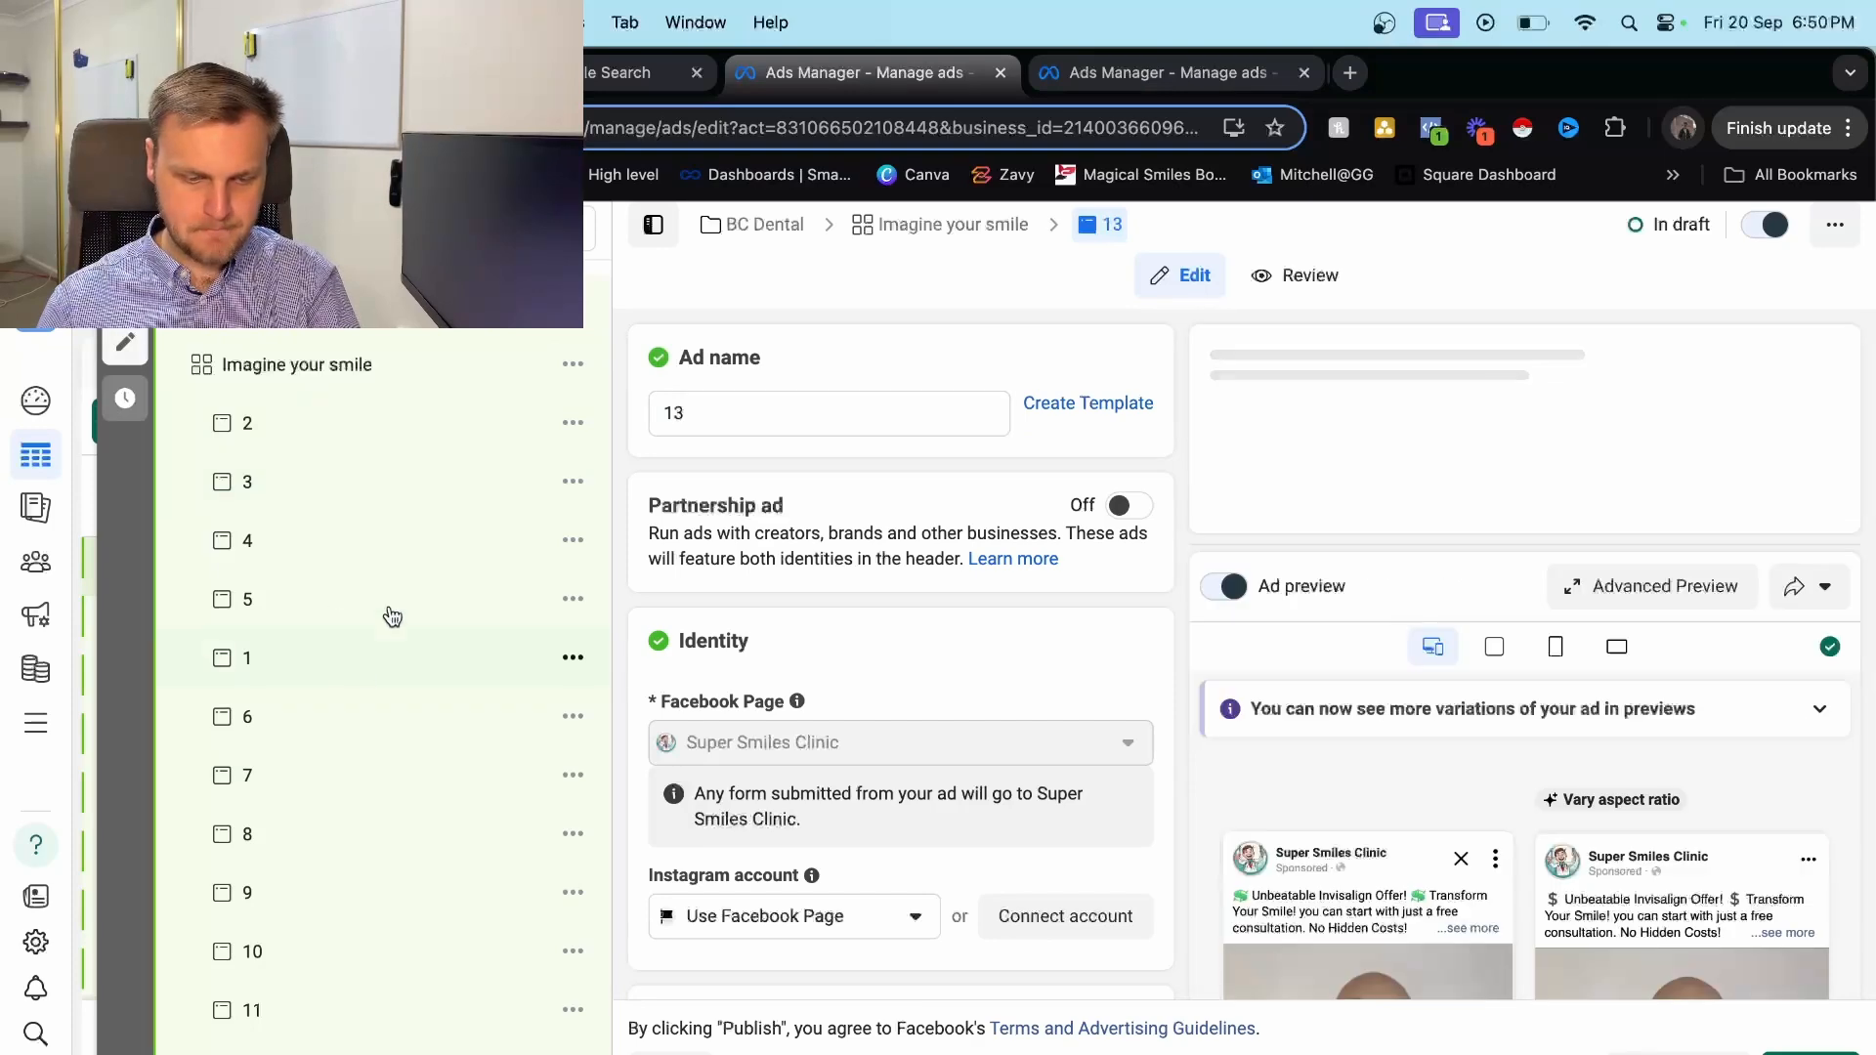
# Open ad 2 and remove the duplicated video from its ad creative.
pyautogui.click(348, 427)
pyautogui.scroll(-5, 887, 799)
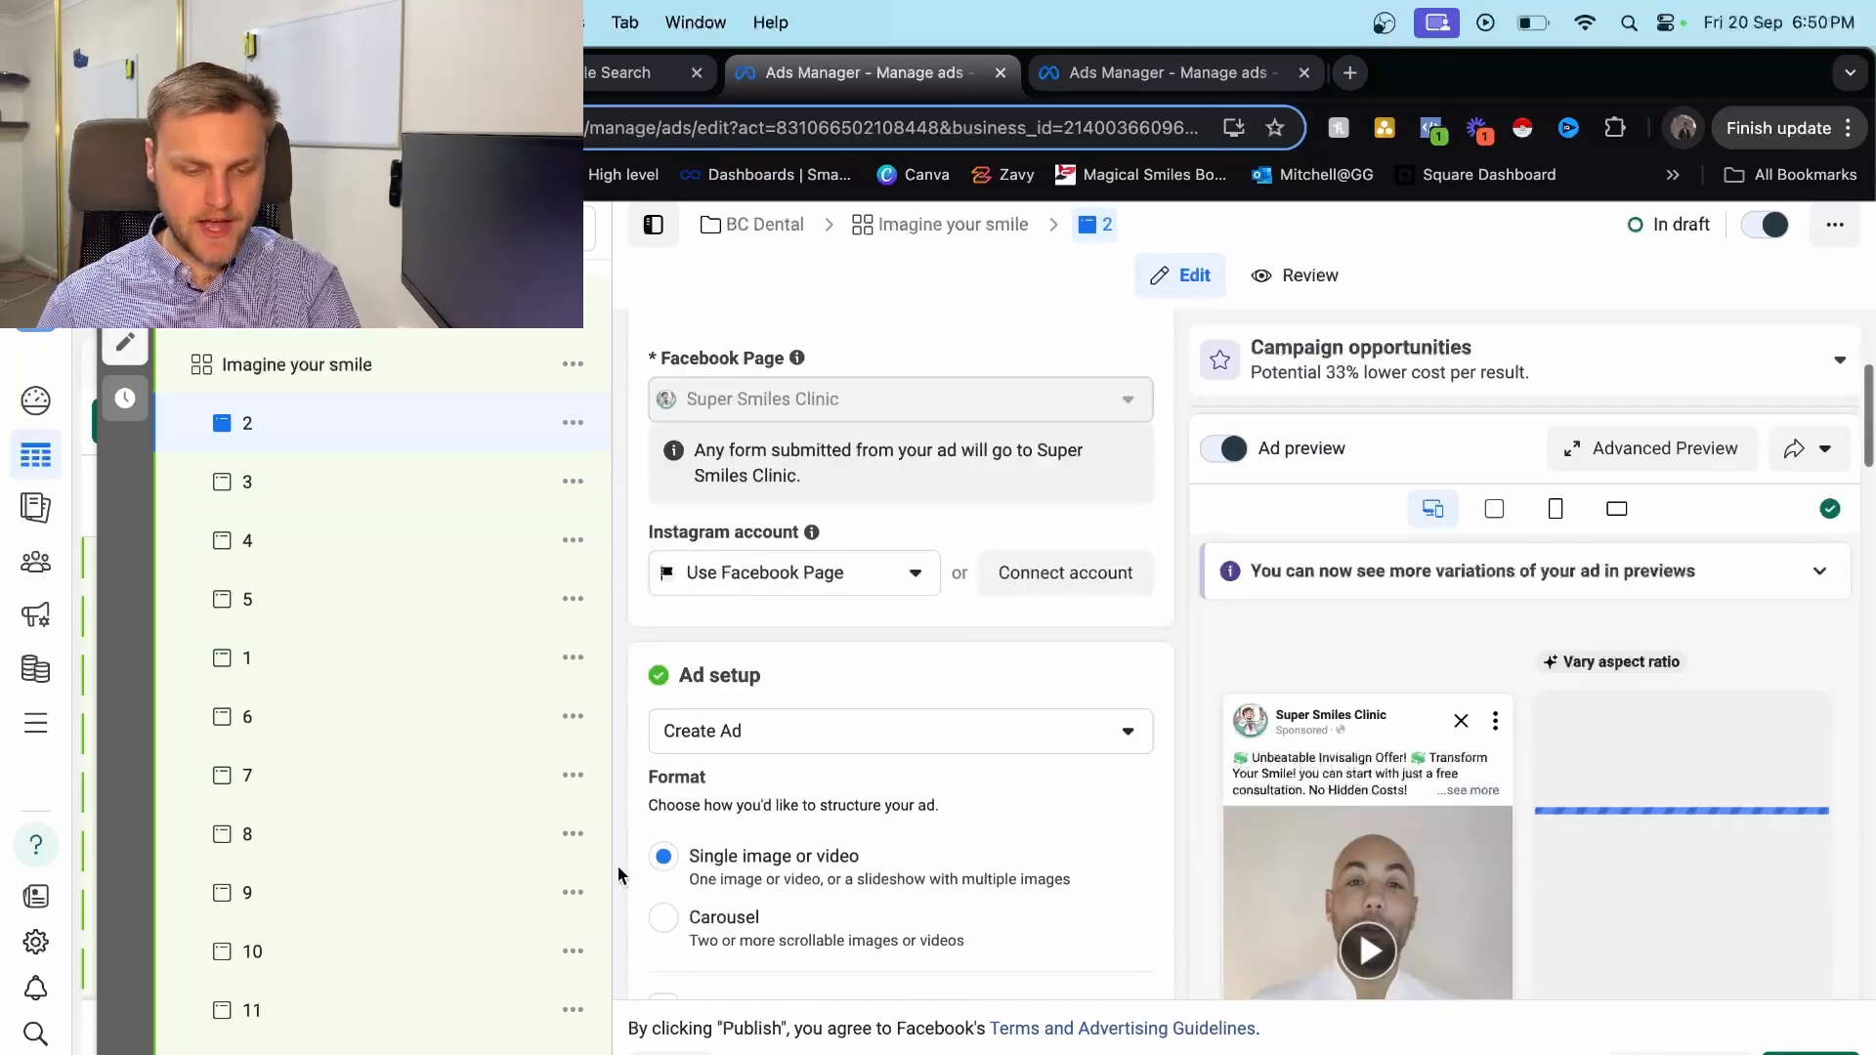
pyautogui.scroll(-1, 474, 893)
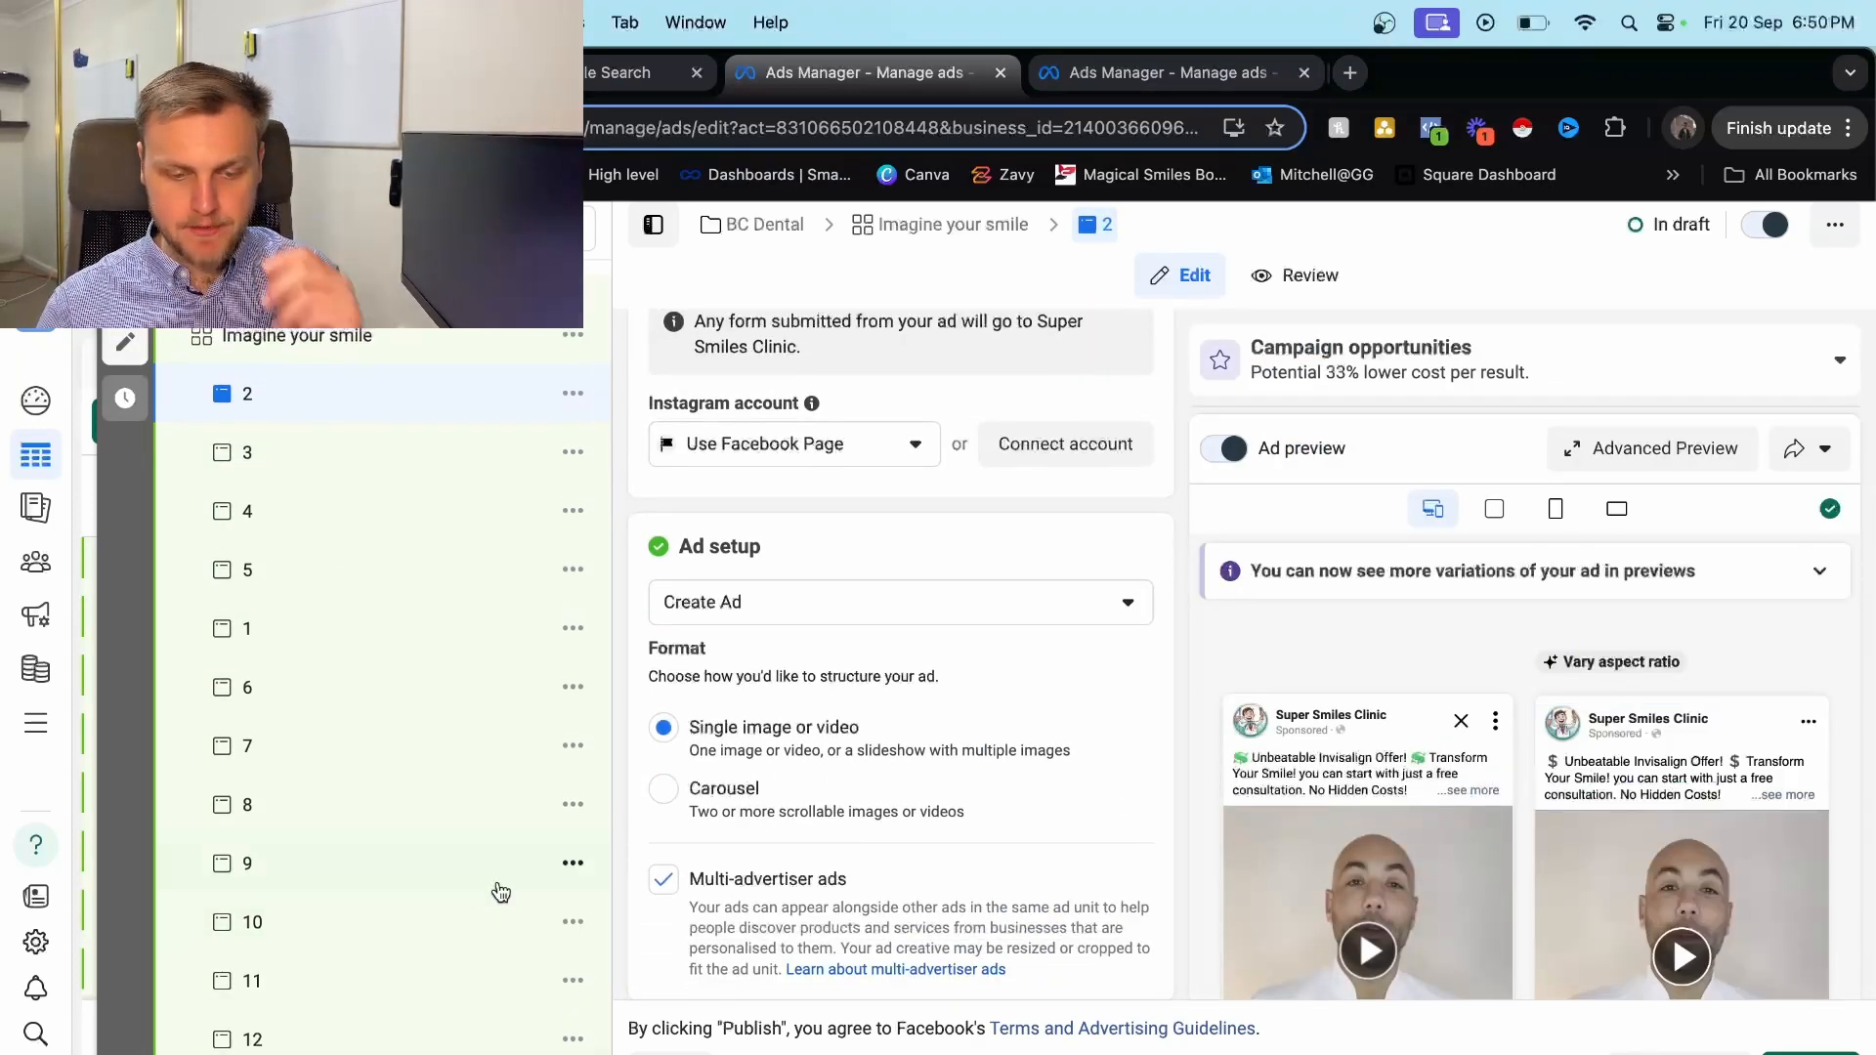
pyautogui.scroll(-10, 977, 586)
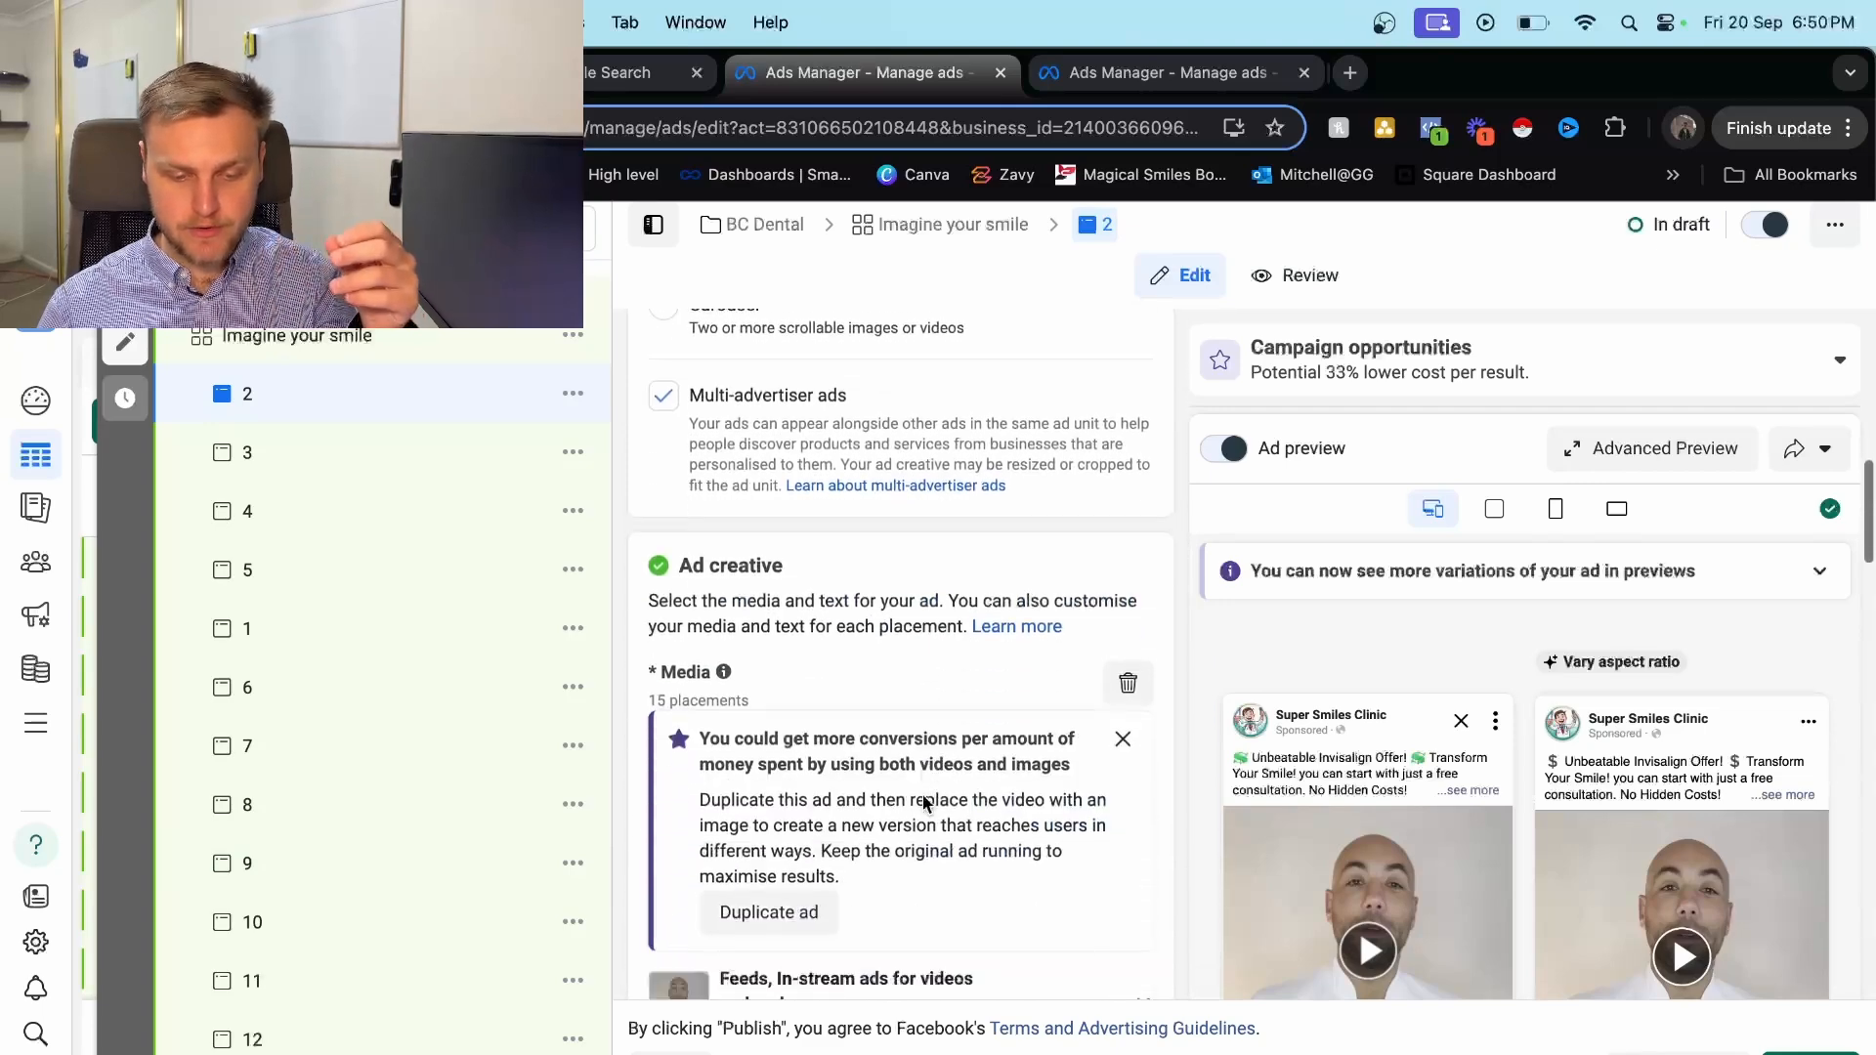
pyautogui.scroll(3, 1049, 503)
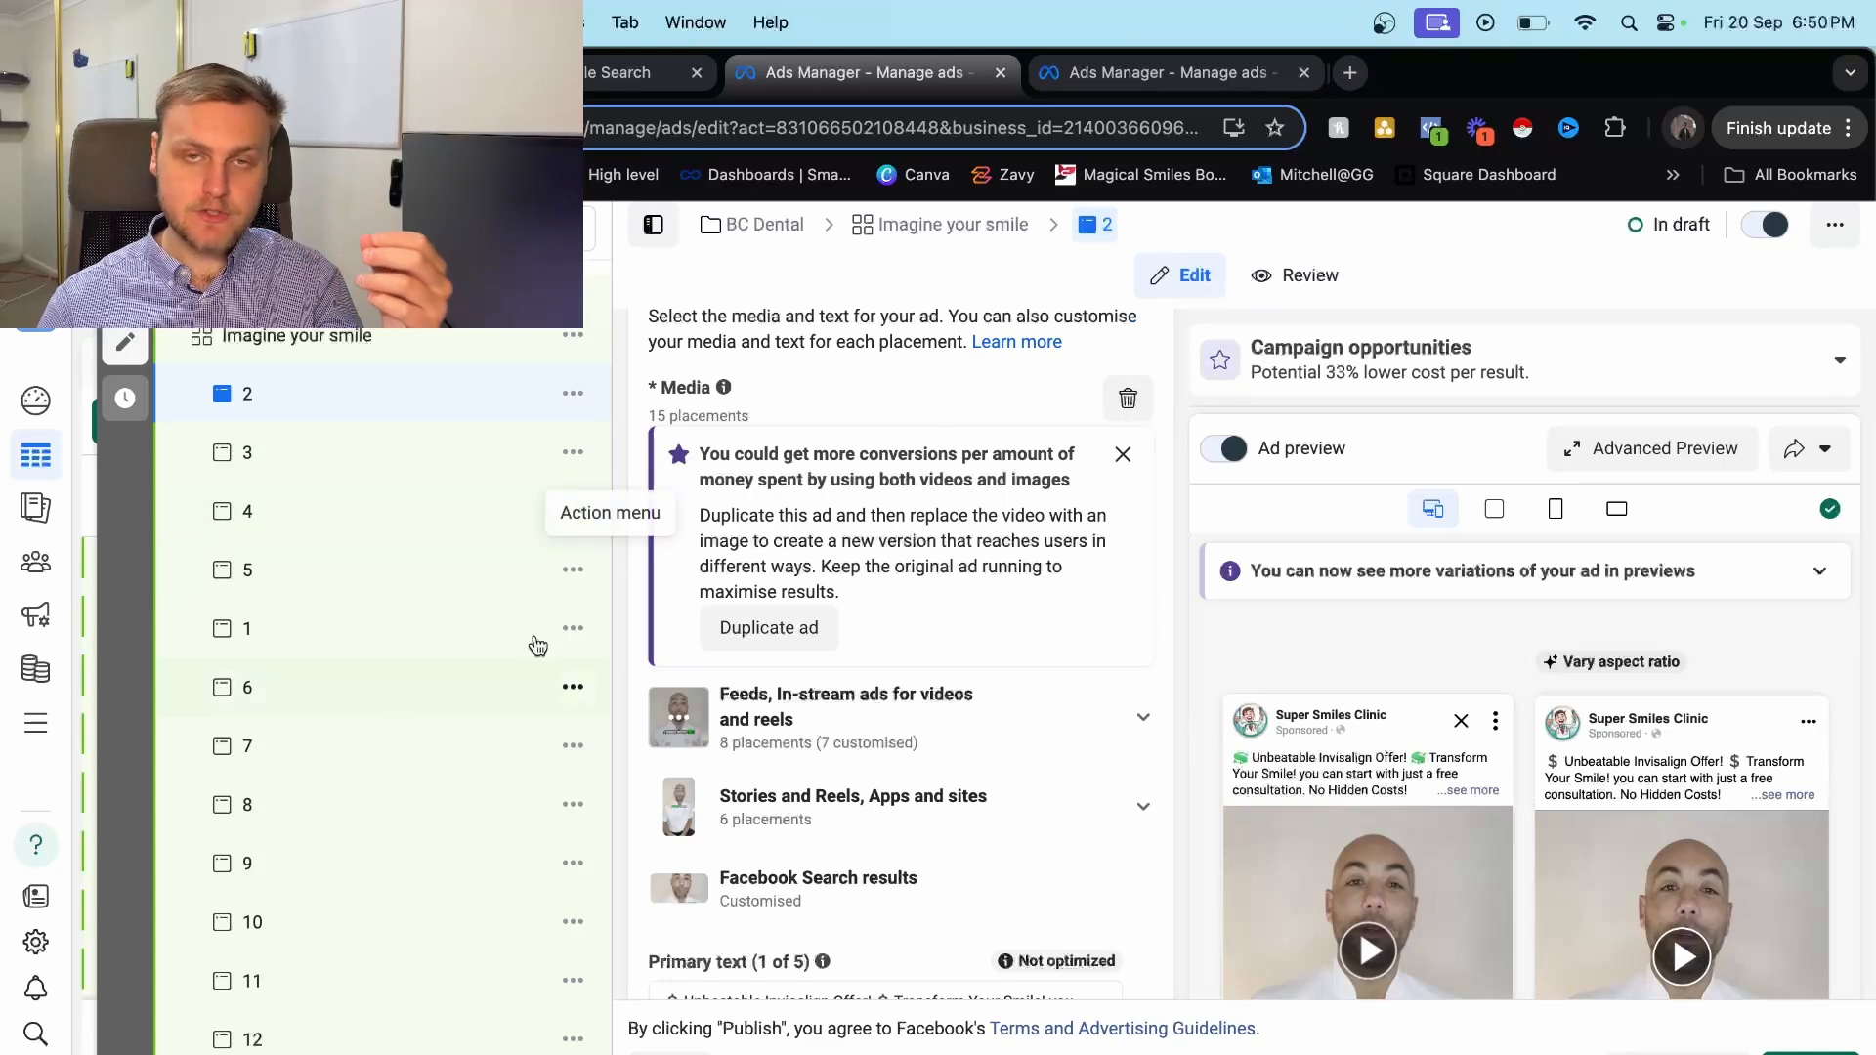
pyautogui.click(1126, 398)
# Add the second "Transform Yo..." video from the BC Dental business videos to ad 2 and continue.
pyautogui.click(779, 447)
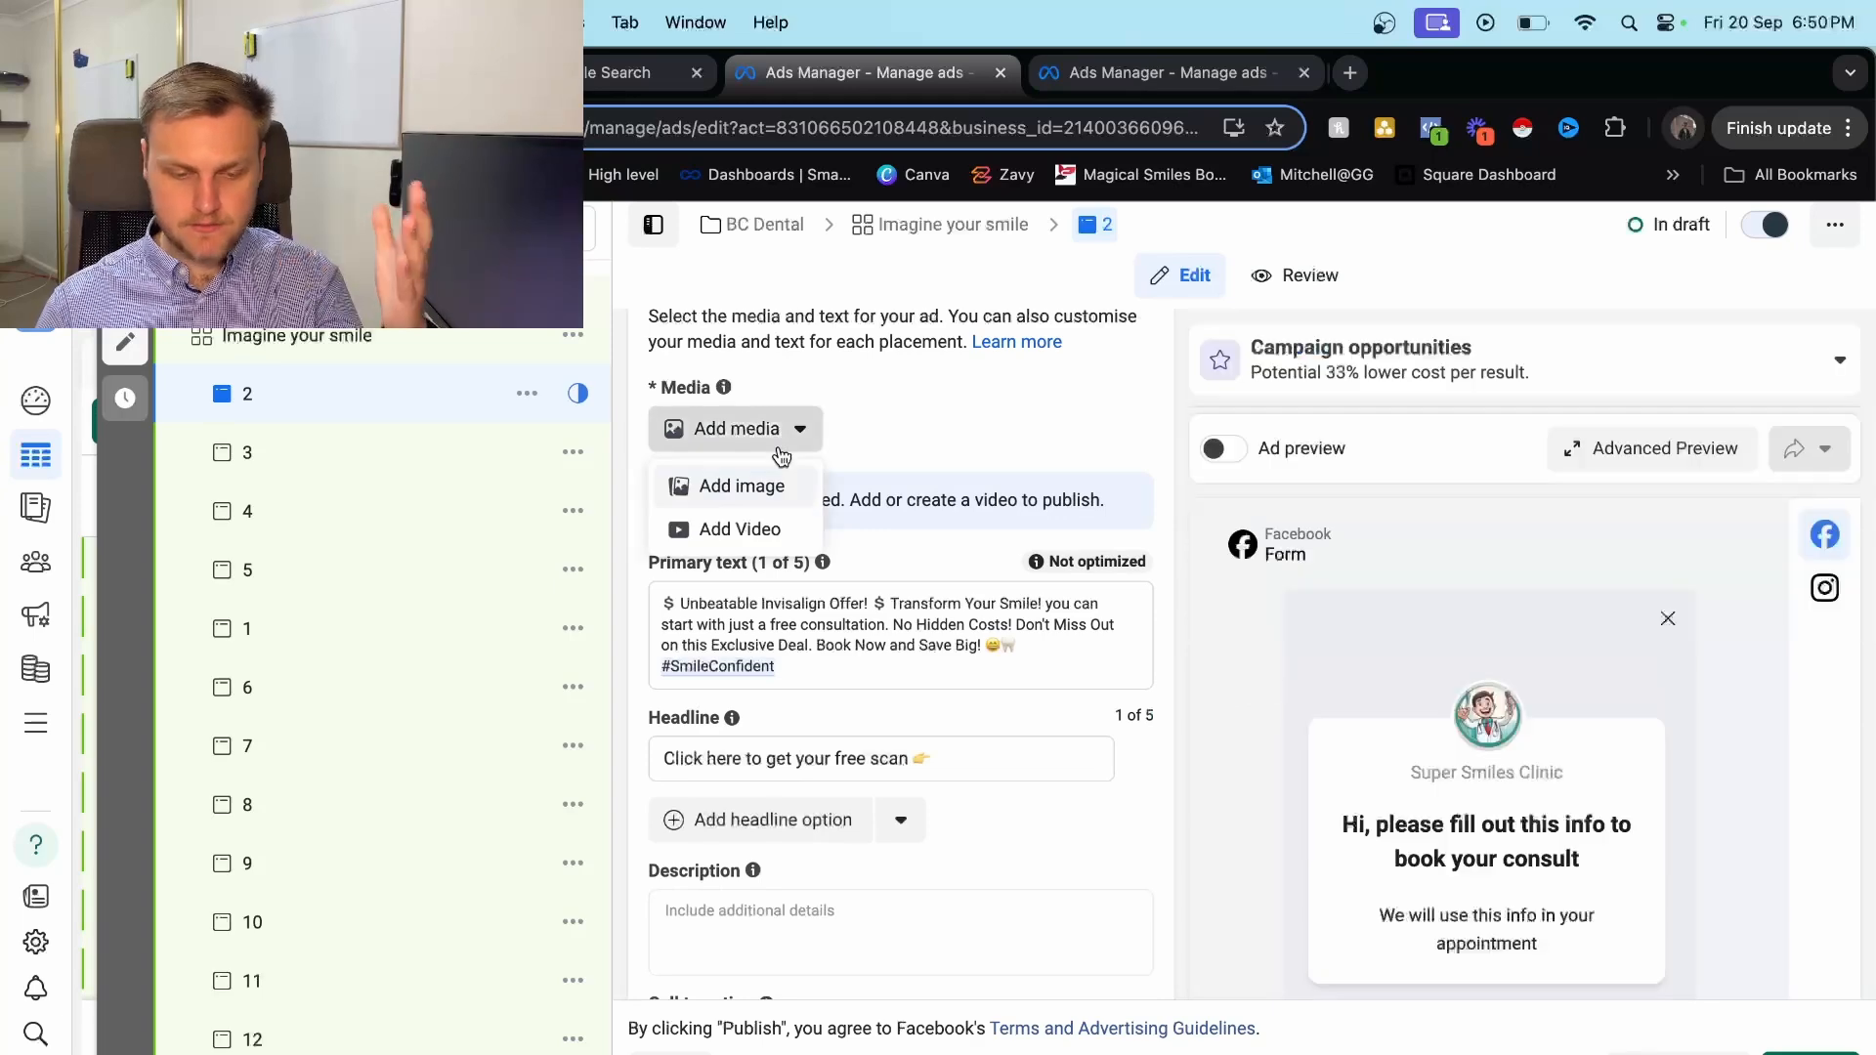
pyautogui.click(742, 527)
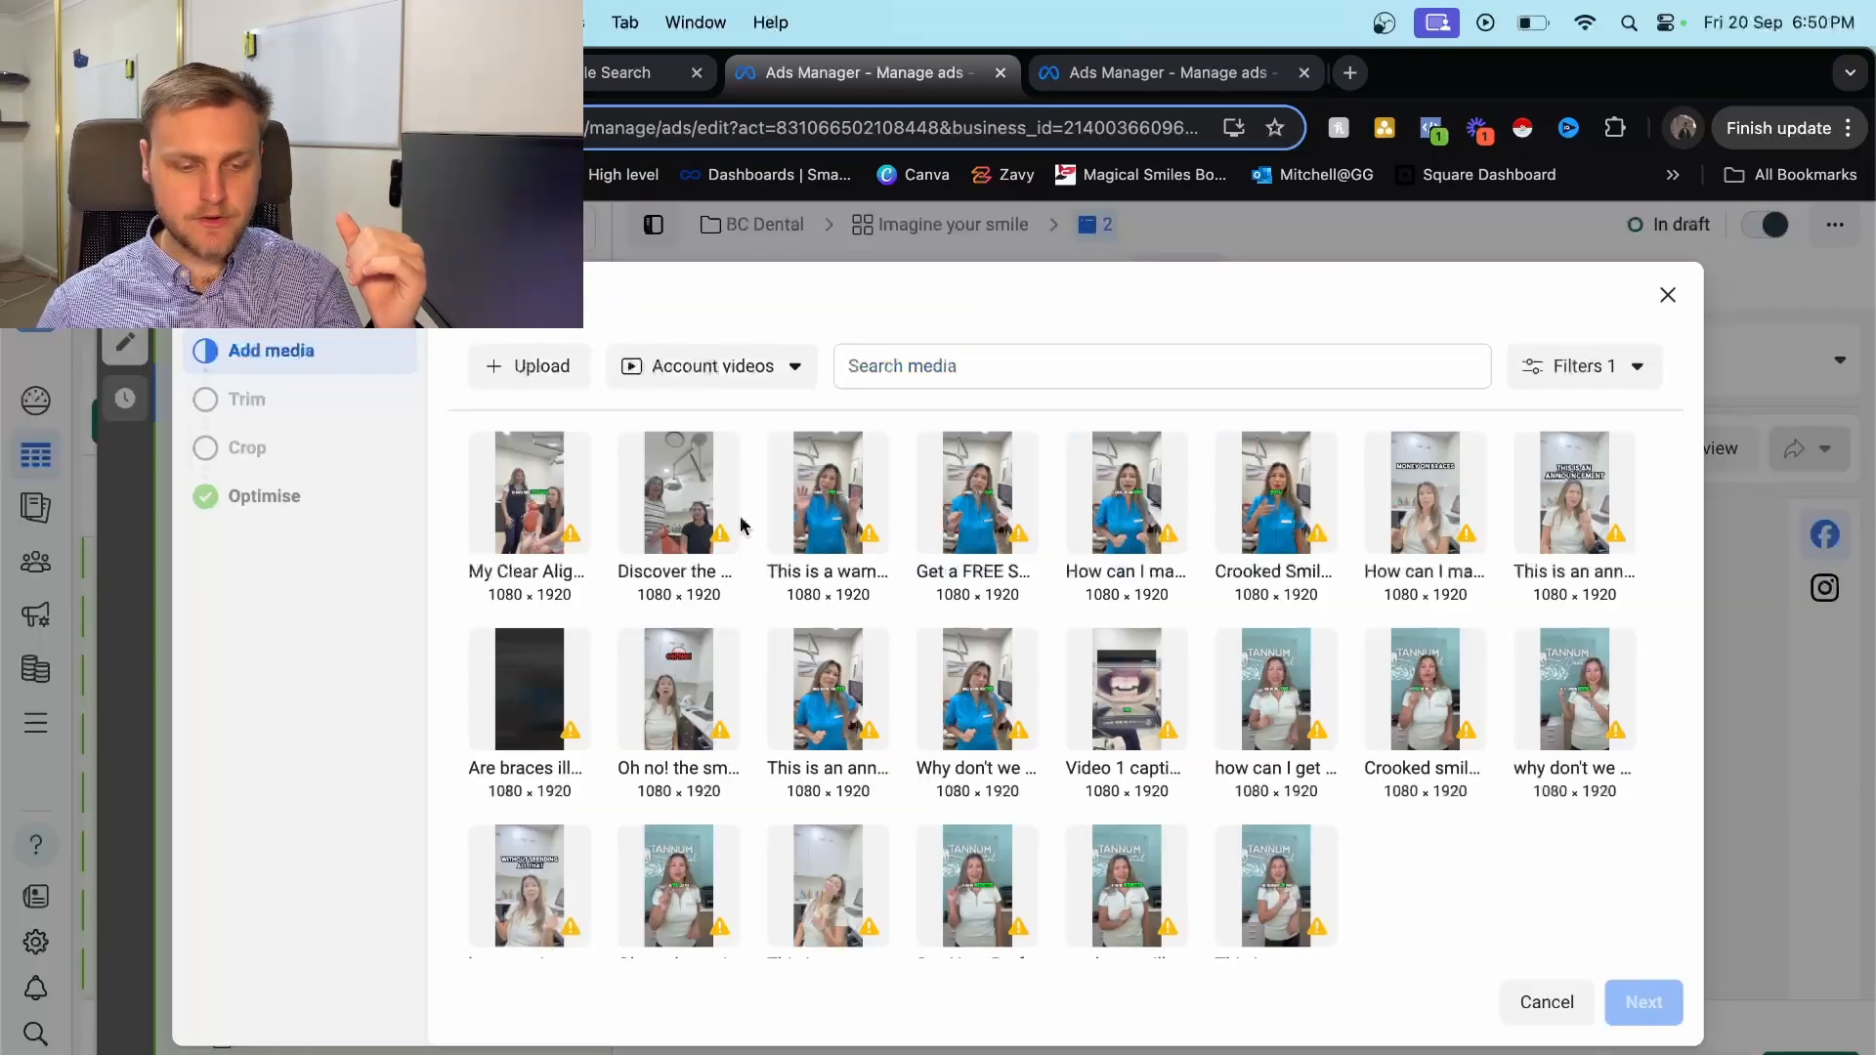
pyautogui.click(743, 366)
pyautogui.click(704, 467)
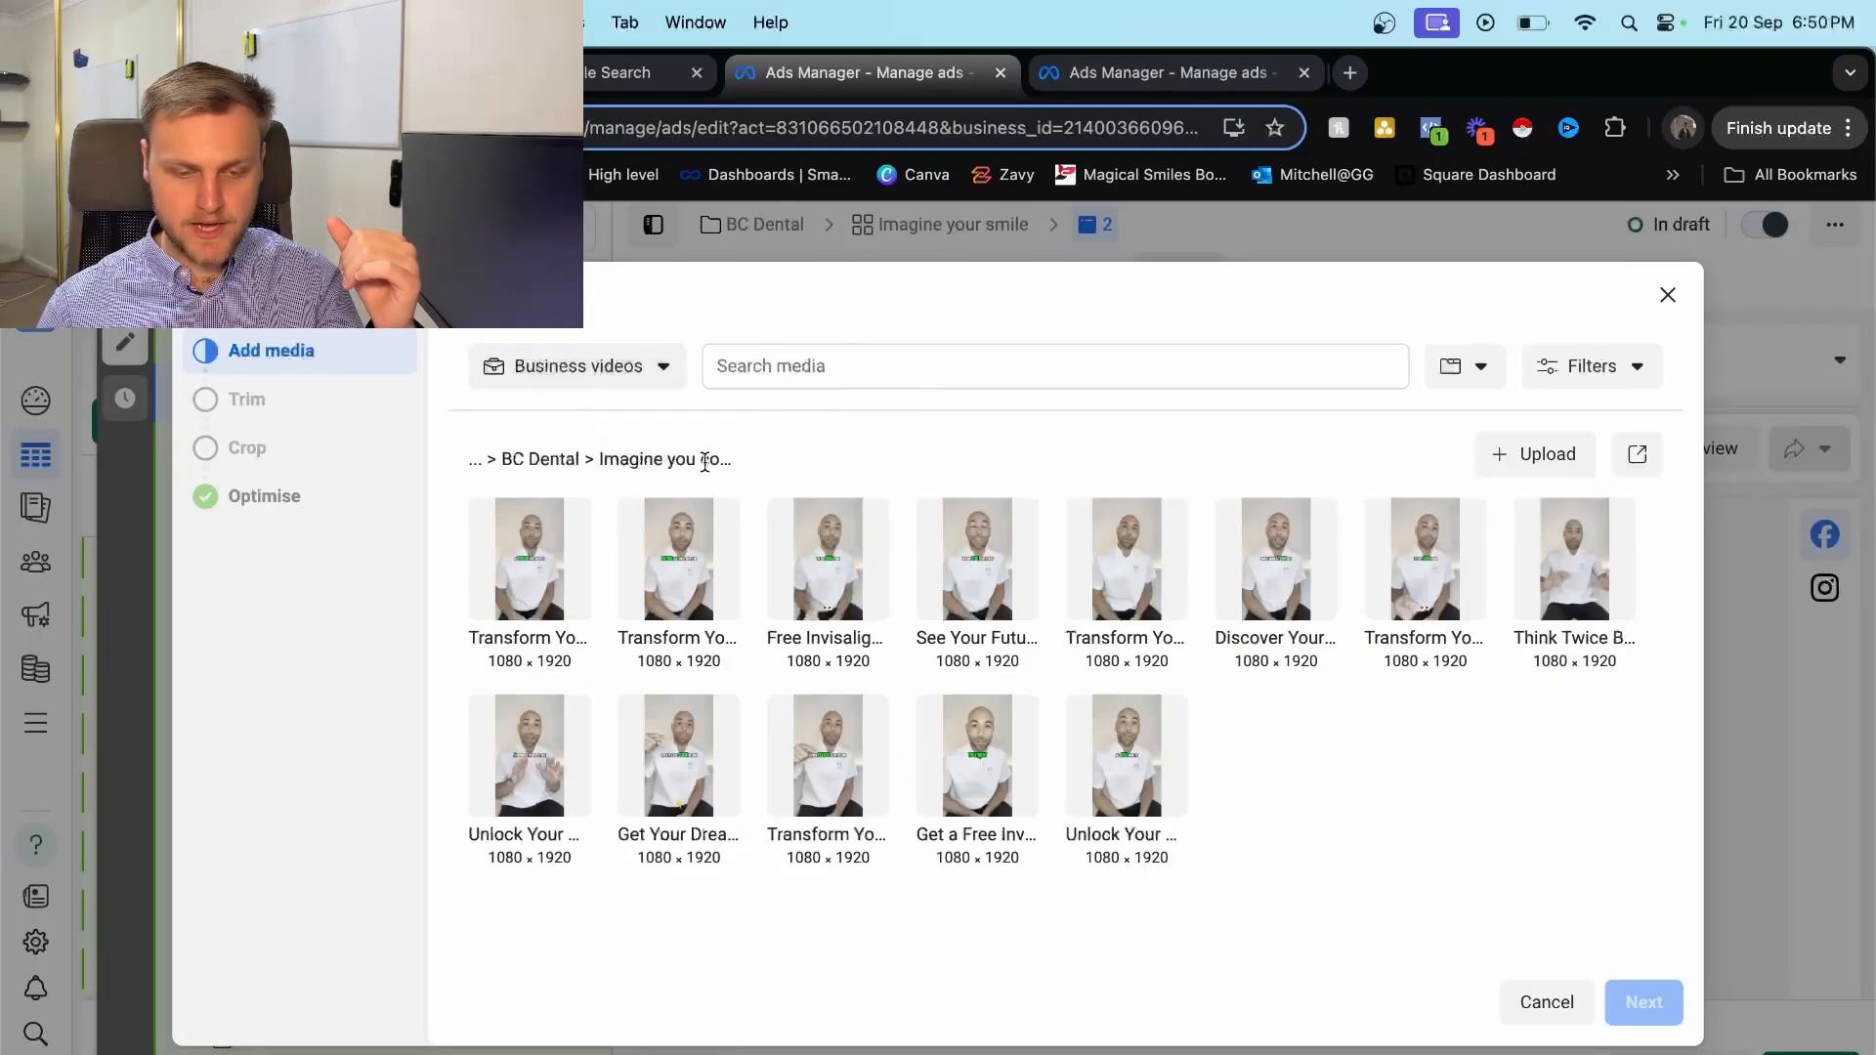
pyautogui.click(686, 577)
pyautogui.click(1643, 1001)
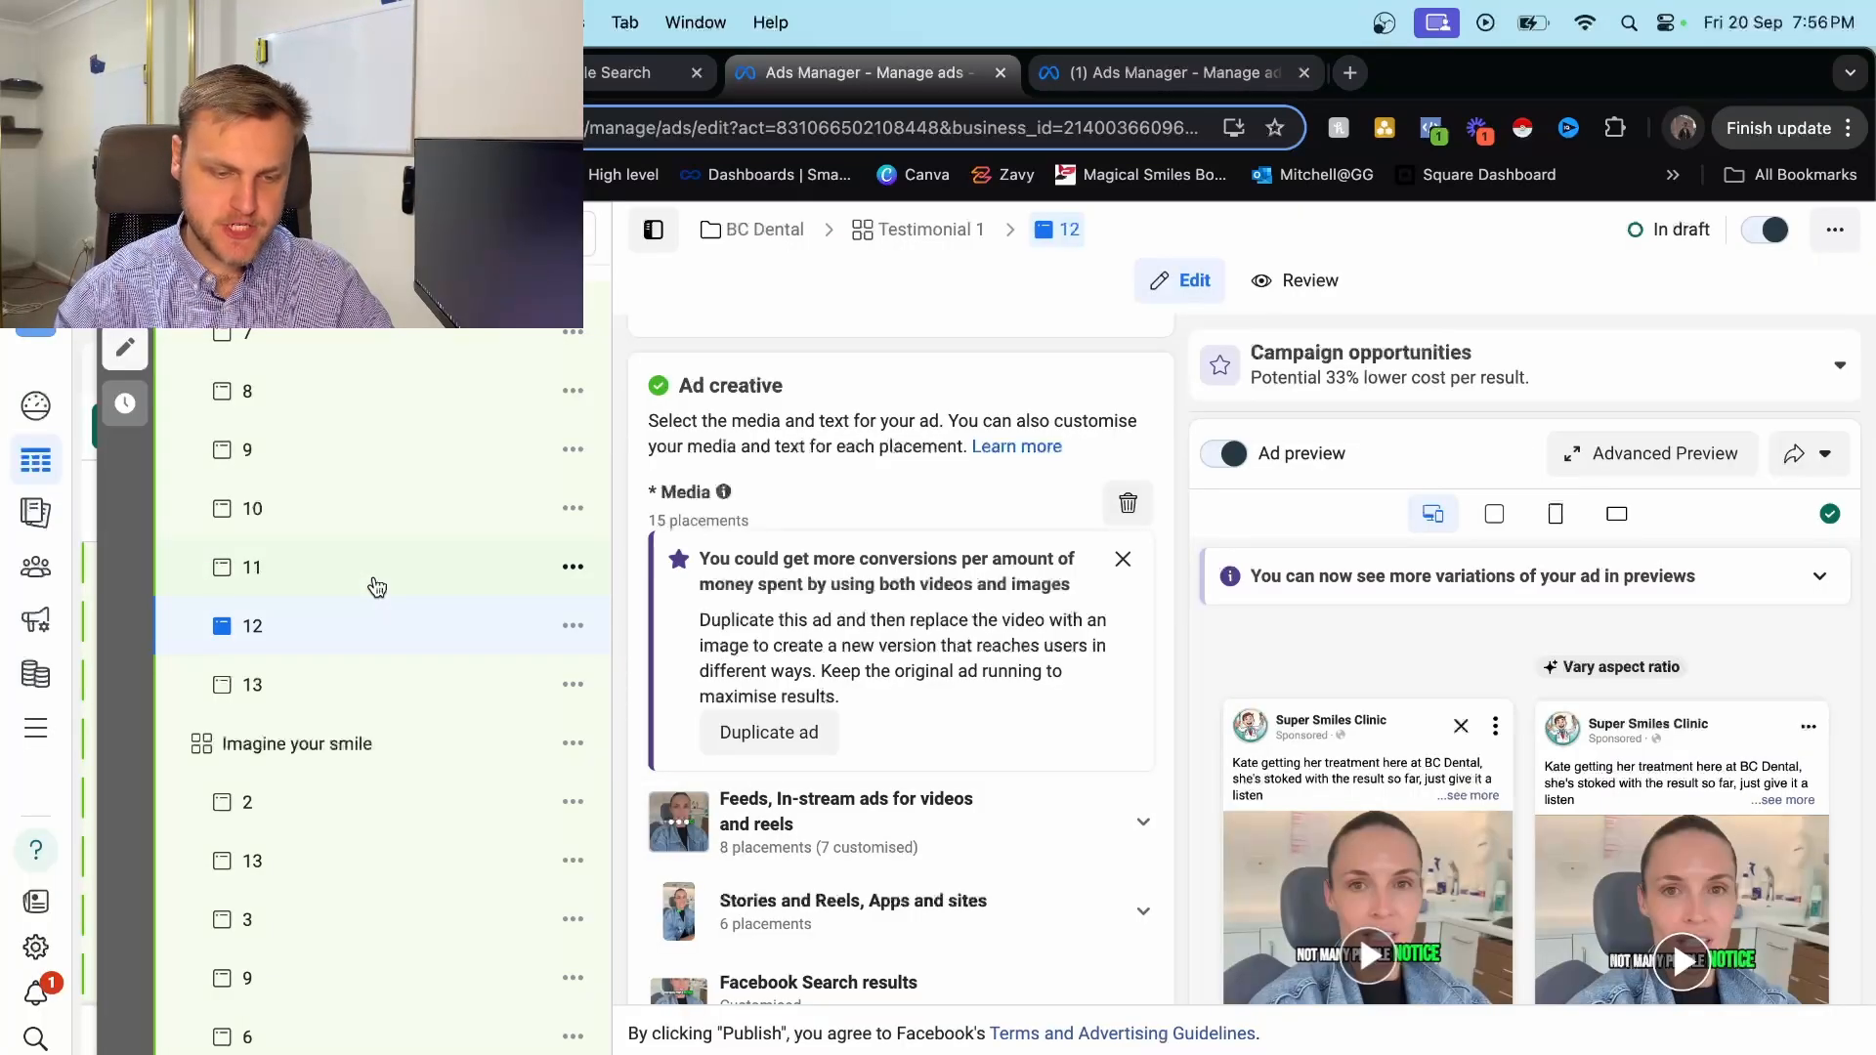
# Check the ads listed across the ad sets, close the editor and publish the draft items.
pyautogui.scroll(-5, 377, 586)
pyautogui.scroll(-15, 457, 655)
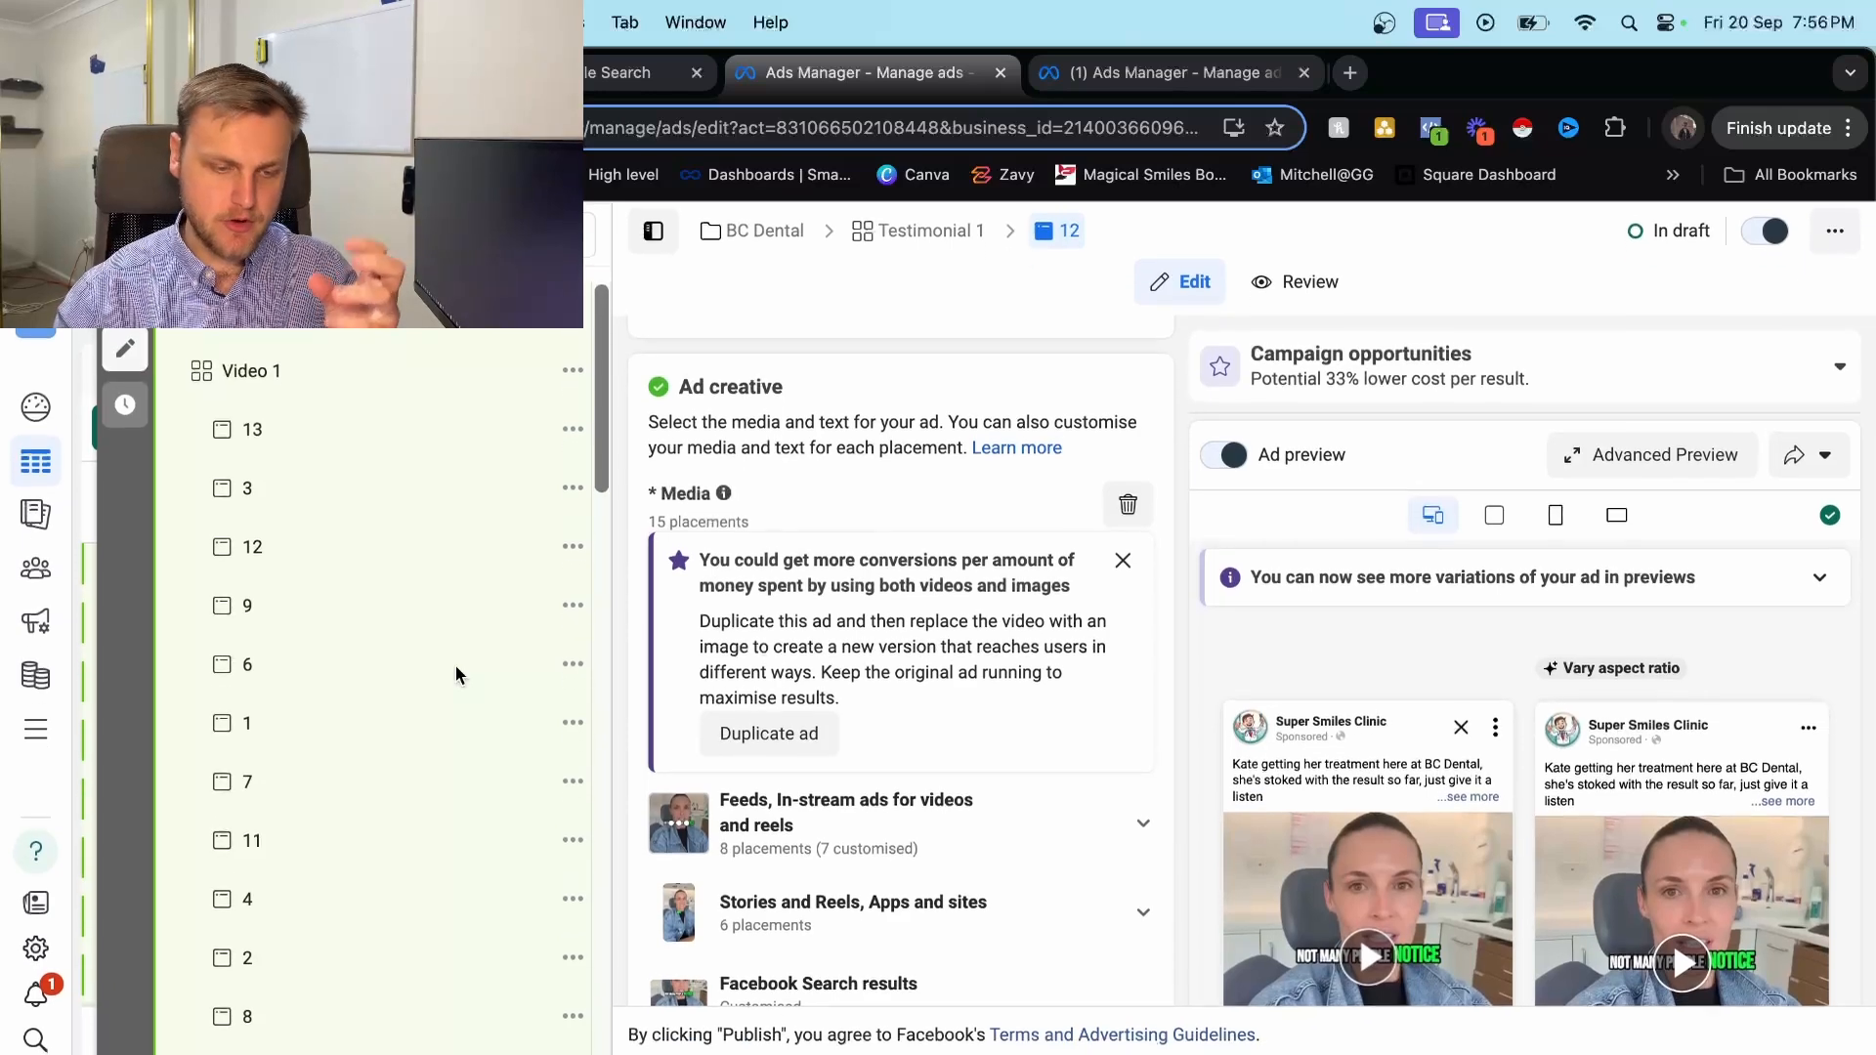
pyautogui.scroll(-20, 457, 674)
pyautogui.scroll(-15, 457, 674)
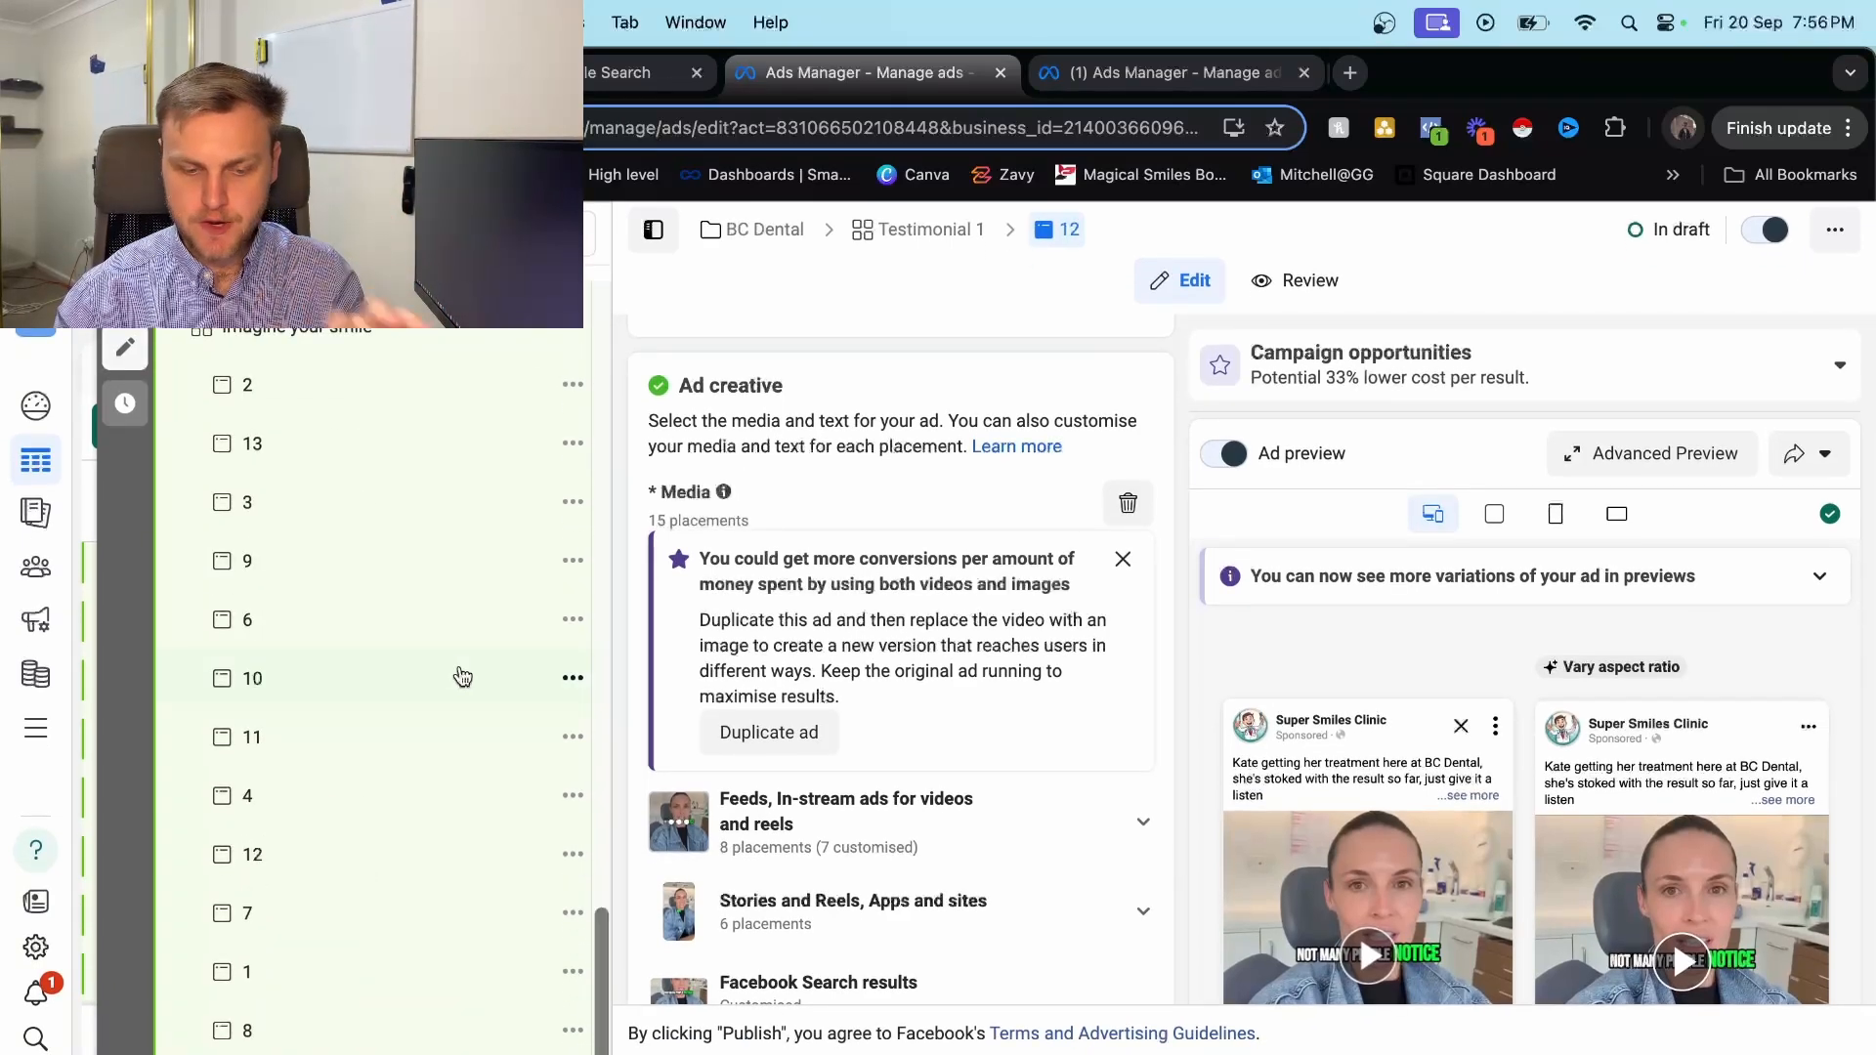
pyautogui.click(125, 232)
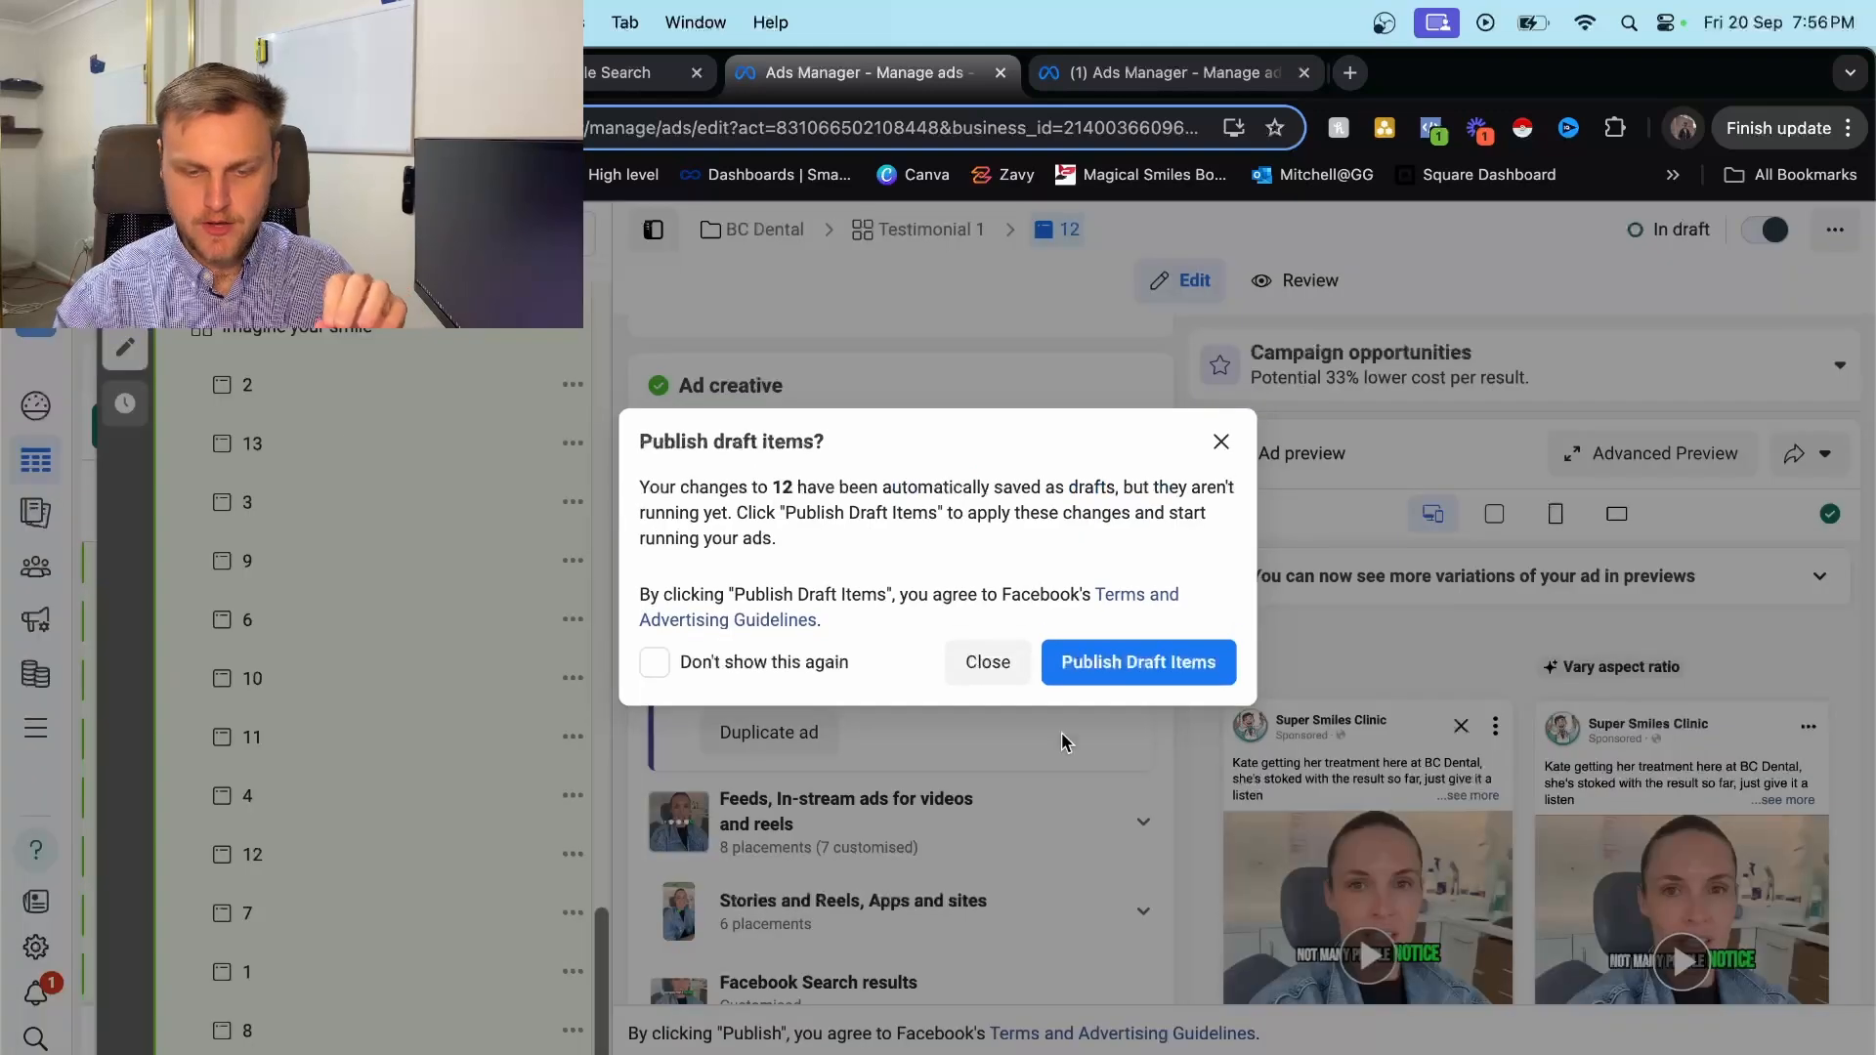
pyautogui.click(1187, 664)
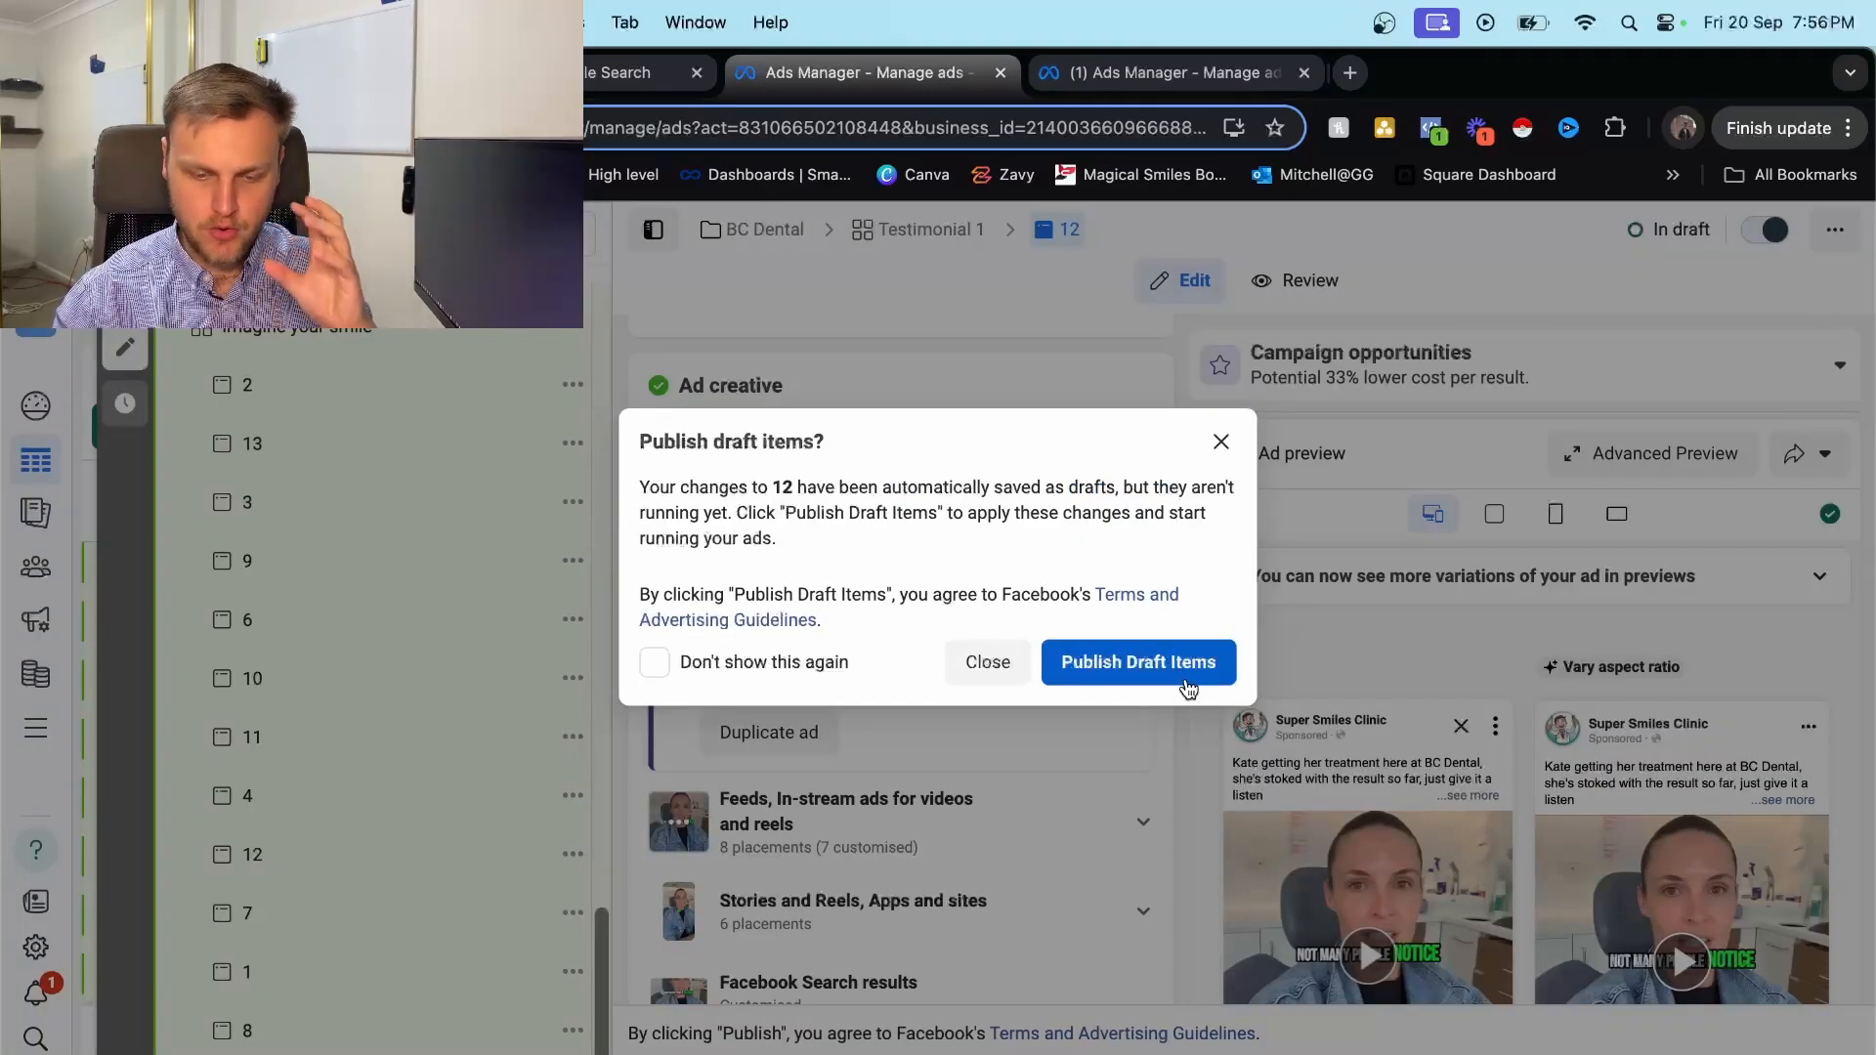